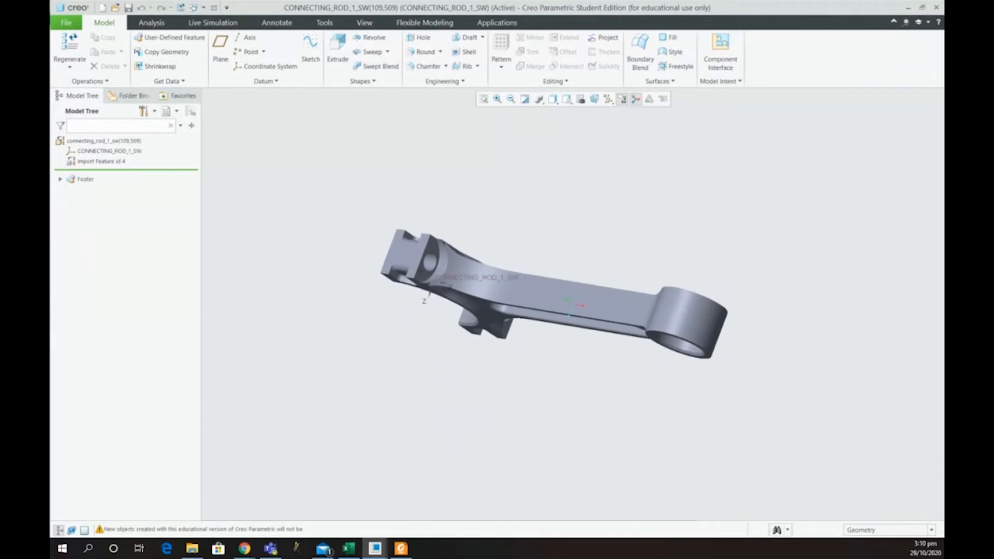
key("alt+Tab")
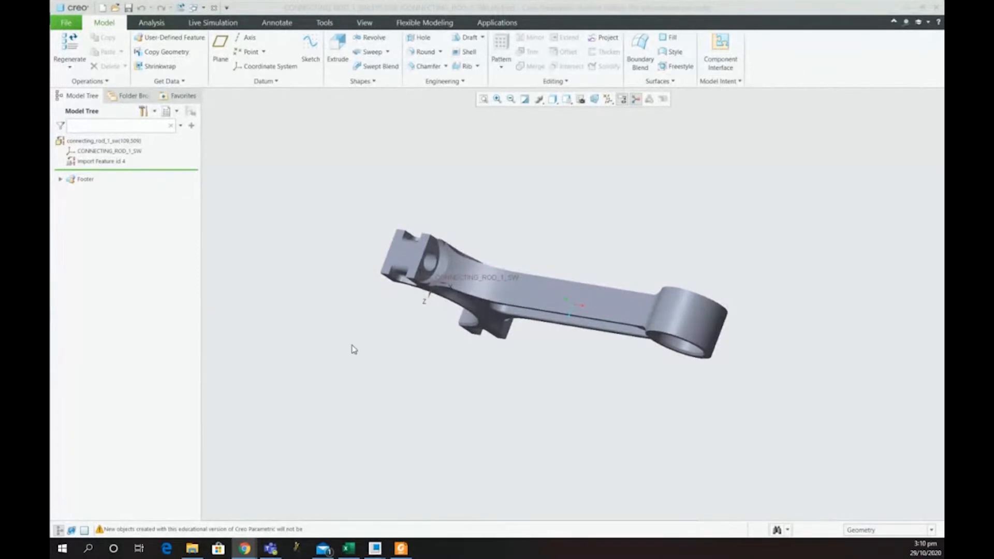
middle_click_drag(603, 388, 622, 377)
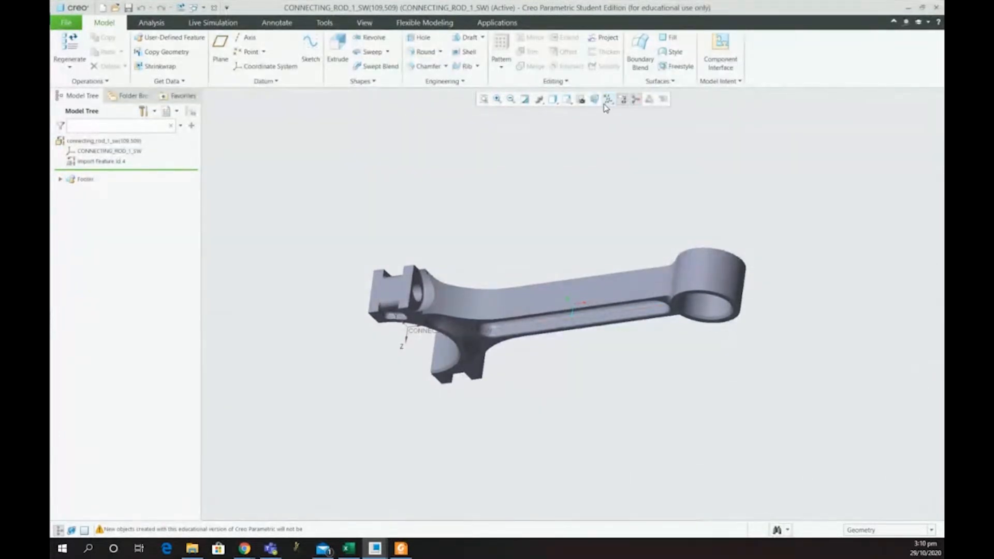
left_click(567, 99)
left_click(552, 99)
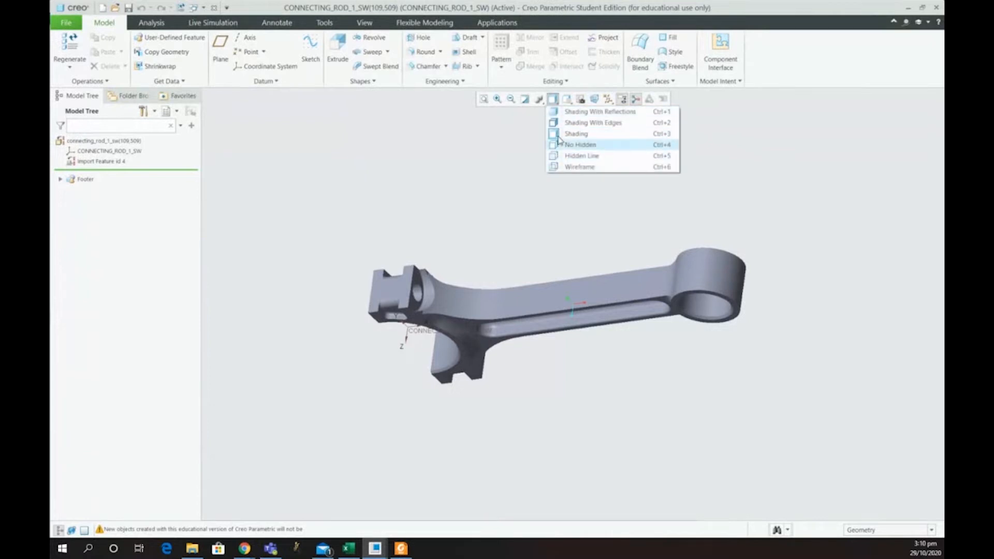
left_click(539, 99)
left_click(539, 99)
left_click(569, 103)
left_click(570, 103)
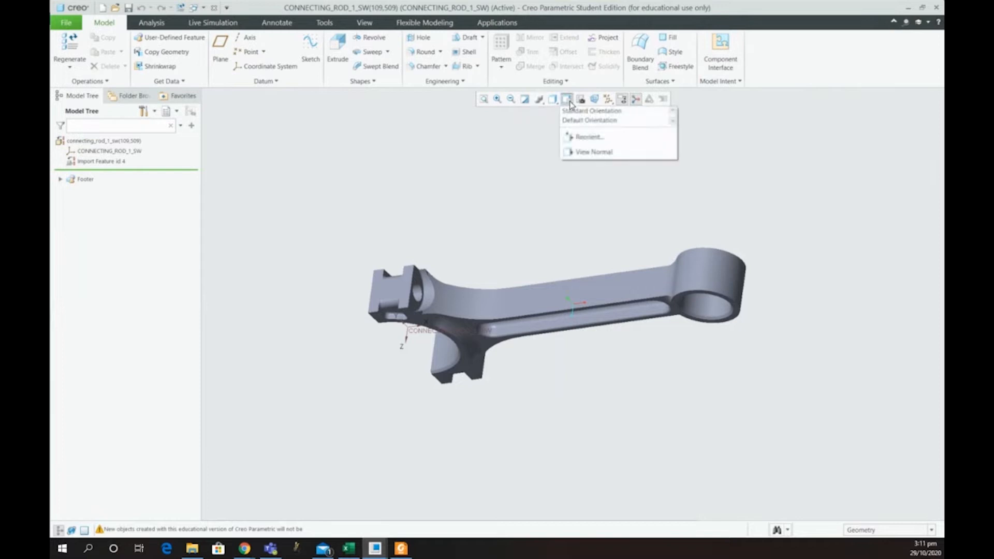
left_click(637, 126)
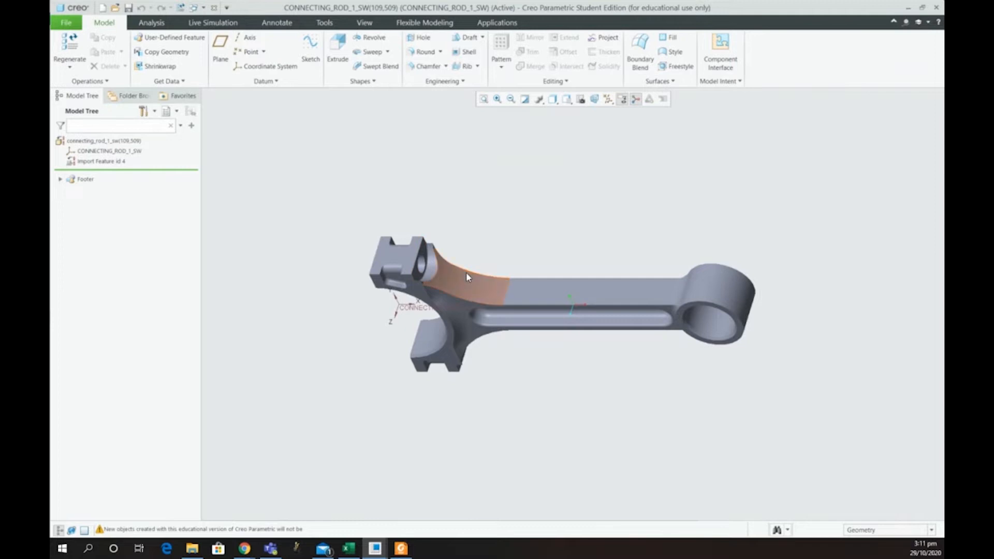
mouse_move(568, 359)
middle_mouse_down()
mouse_move(561, 393)
mouse_move(566, 403)
mouse_move(574, 393)
middle_mouse_up()
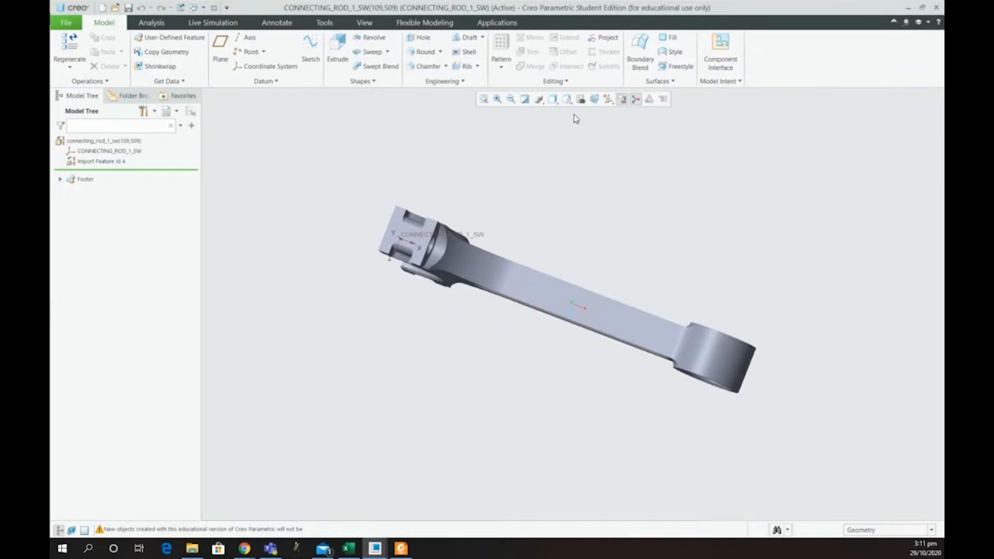
left_click(596, 101)
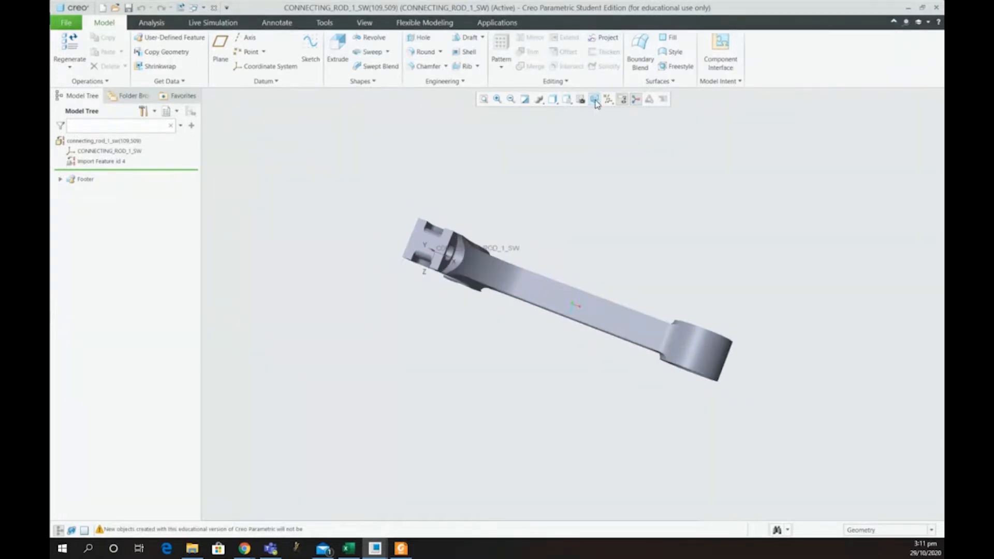
left_click(580, 99)
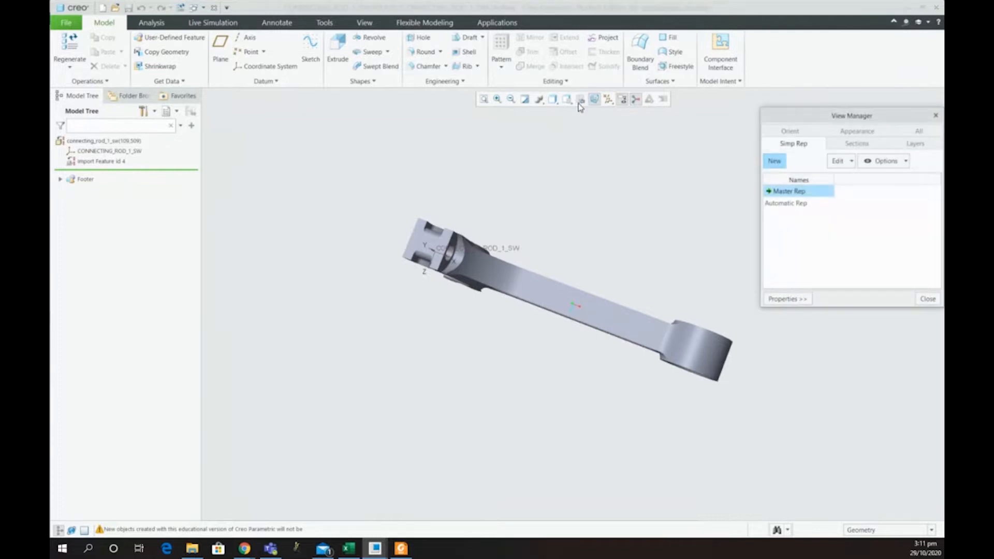
left_click(934, 115)
left_click(552, 100)
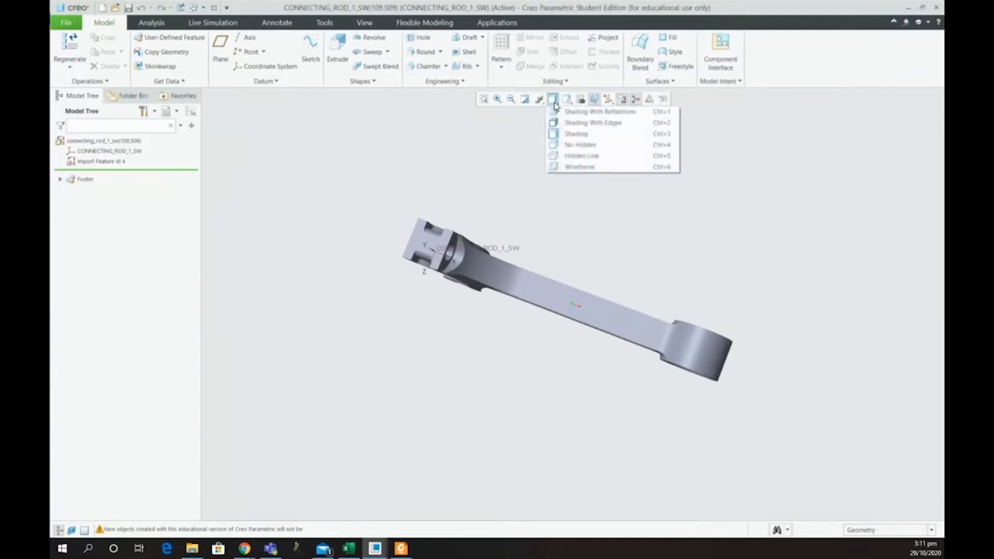
left_click(540, 101)
left_click(521, 144)
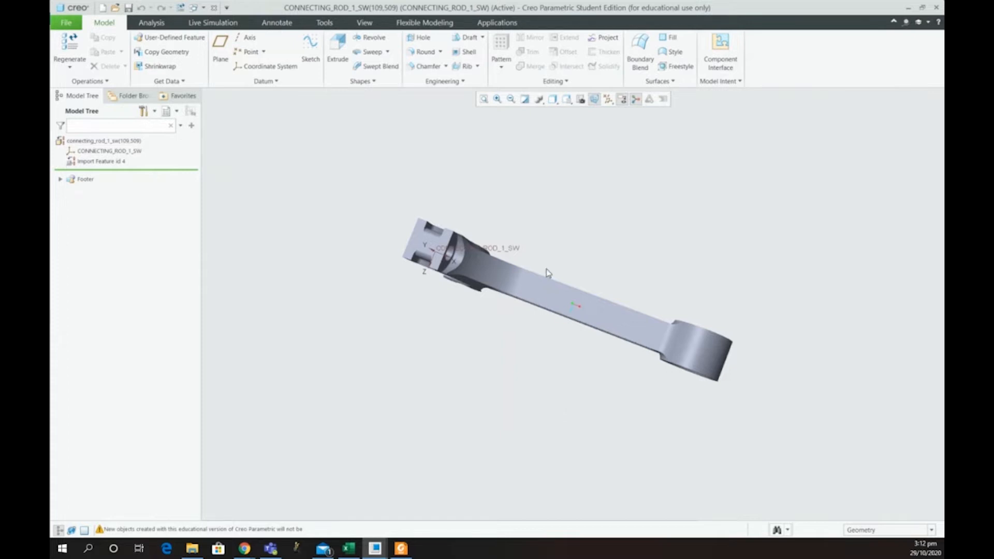
Step: Examine the connecting rod's small end, recessed shank and forked end from several angles
mouse_move(622, 398)
middle_mouse_down()
mouse_move(657, 326)
mouse_move(661, 261)
mouse_move(652, 235)
mouse_move(668, 211)
mouse_move(697, 258)
mouse_move(636, 300)
mouse_move(651, 294)
middle_mouse_up()
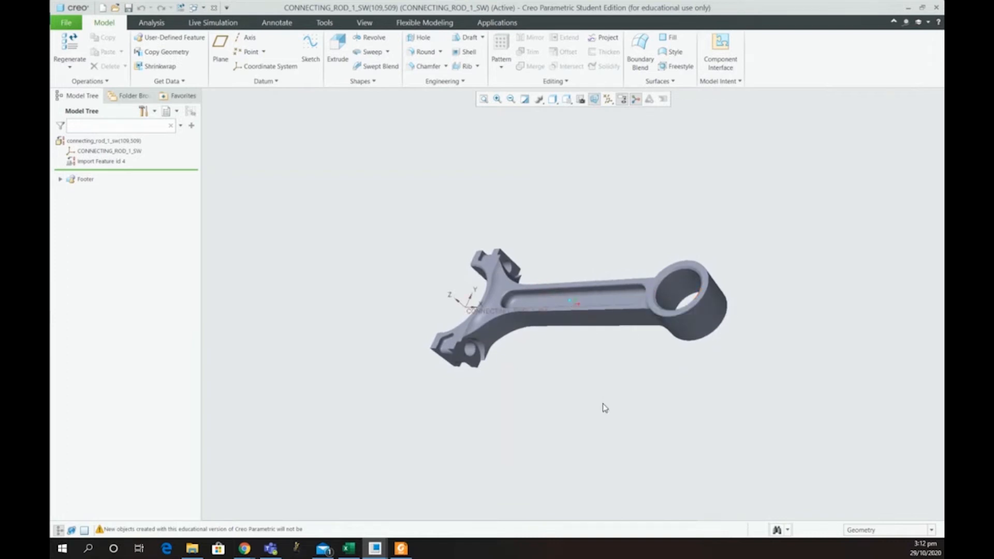
middle_click_drag(604, 408, 624, 366)
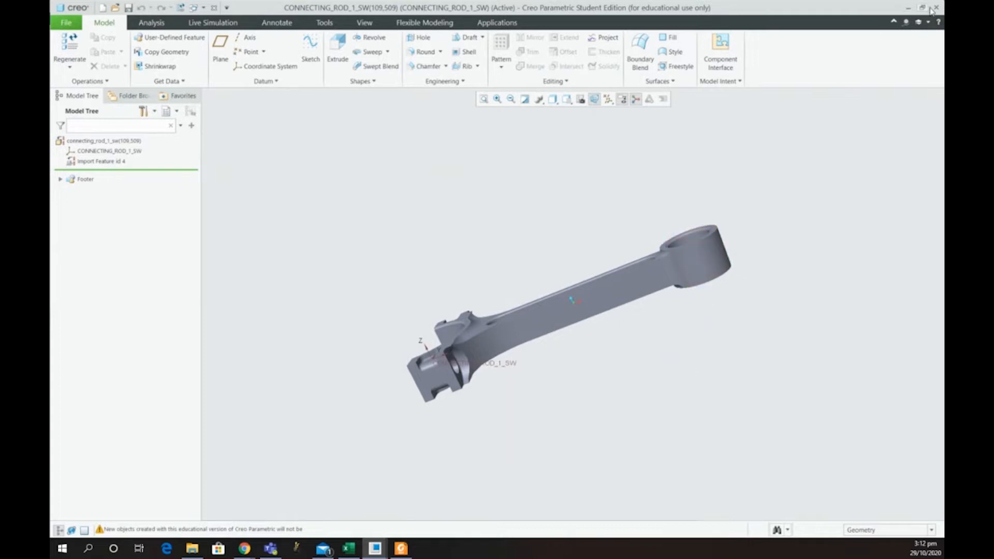
mouse_move(736, 262)
middle_mouse_down()
mouse_move(728, 232)
mouse_move(704, 262)
middle_mouse_up()
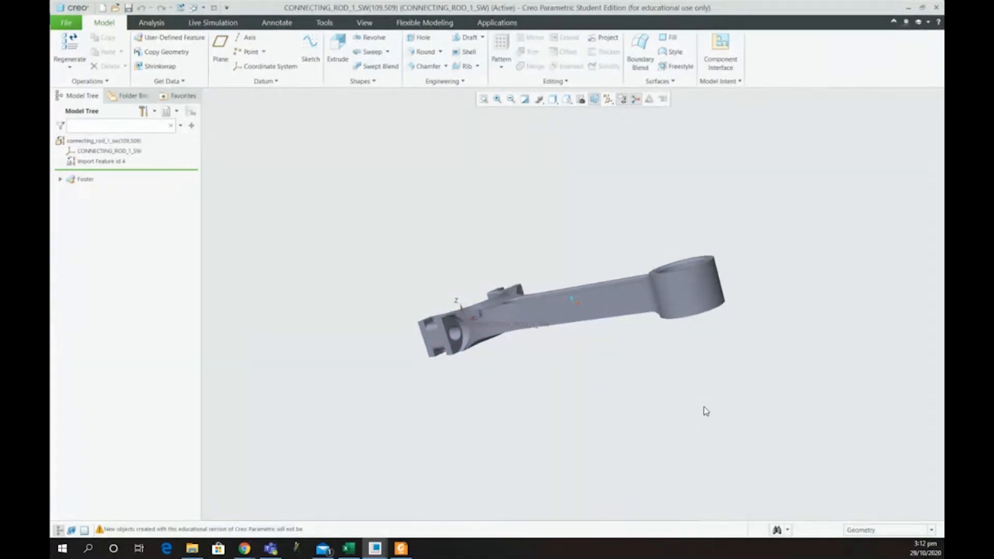
middle_click_drag(706, 411, 728, 350)
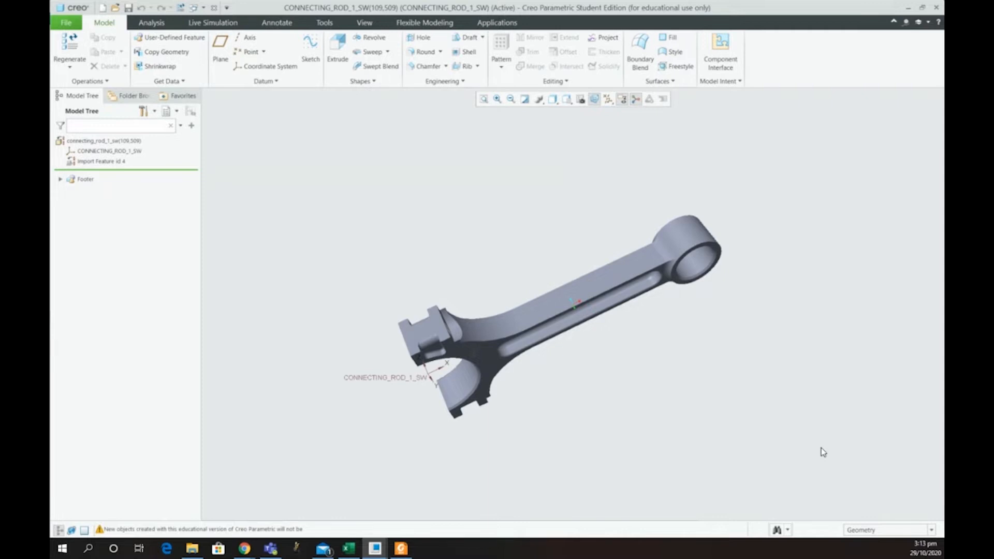
middle_click_drag(697, 397, 663, 377)
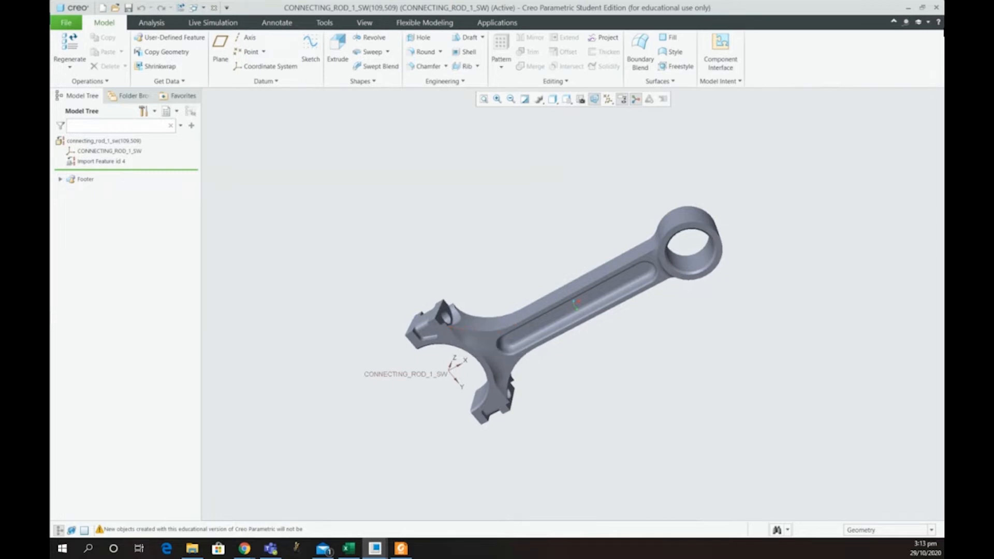
Step: Exit the connecting rod session without saving and open the piston part full-screen from the engine parts for drawing folder, with the web page closed
left_click(939, 9)
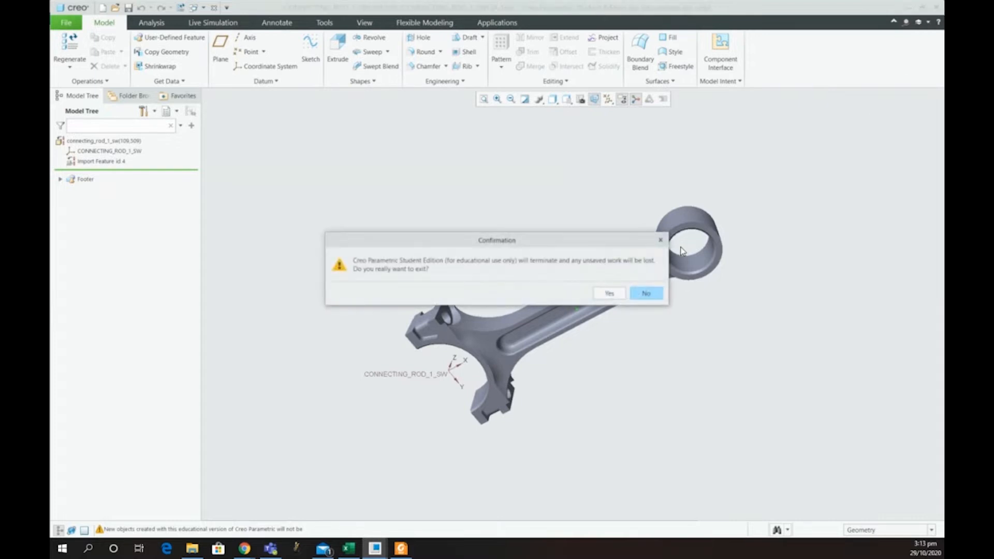
left_click(605, 298)
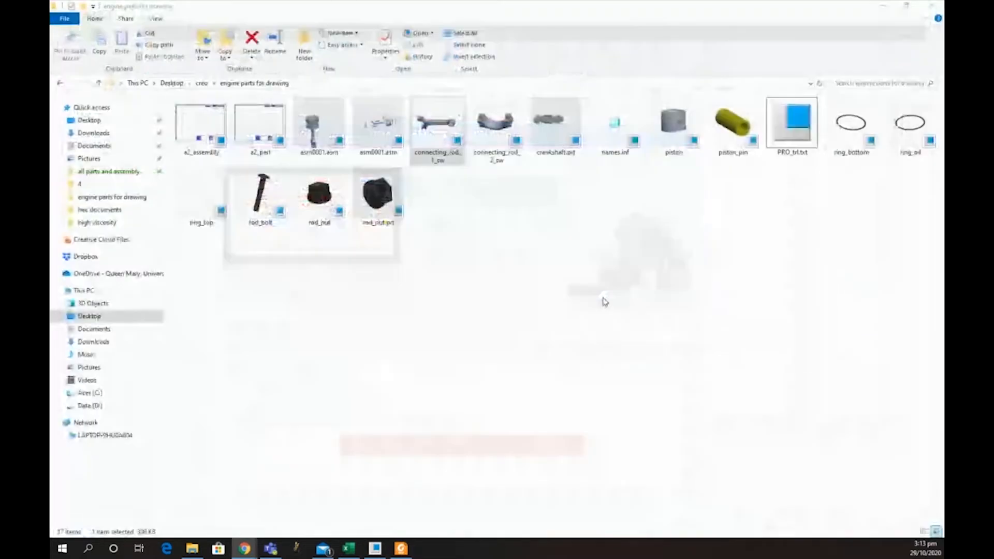
double_click(673, 124)
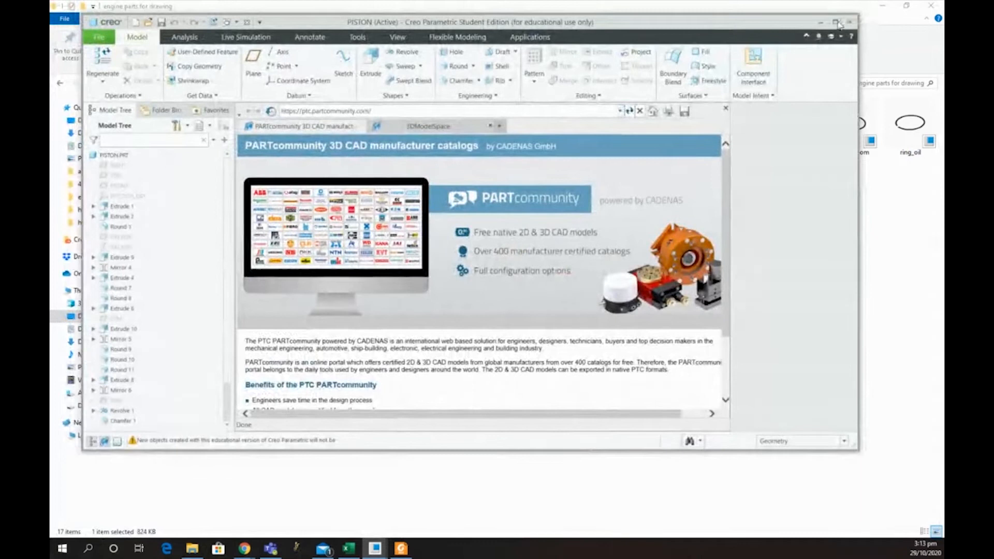
left_click(835, 22)
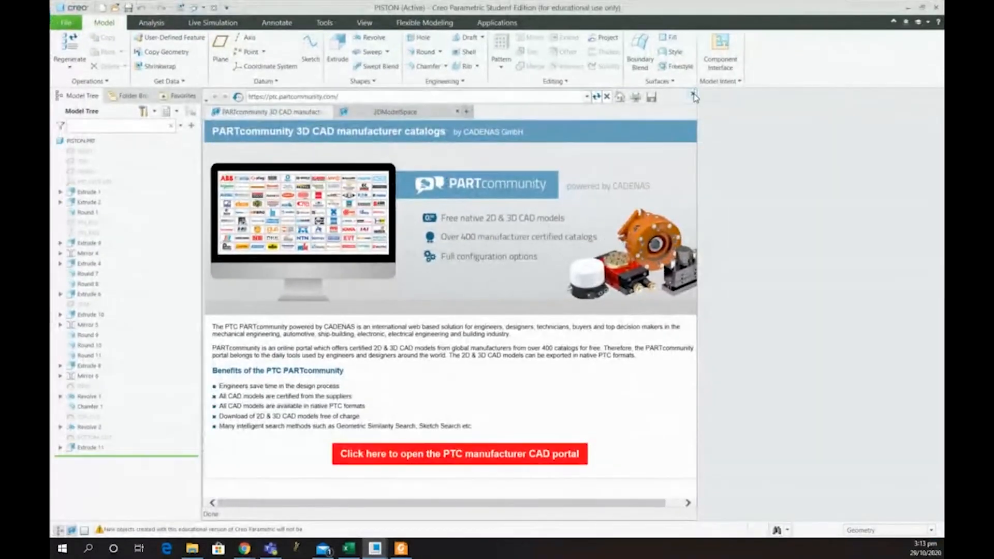
left_click(697, 101)
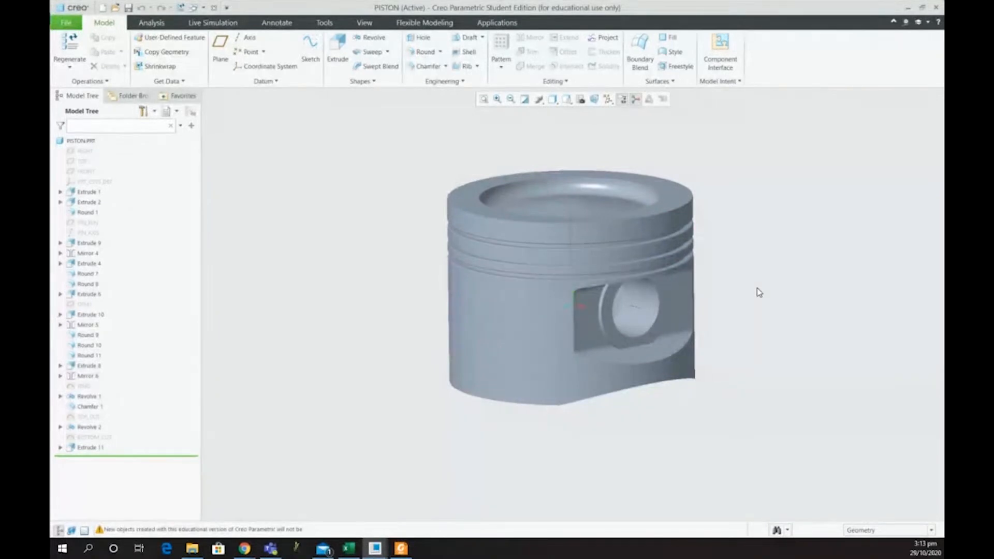
Step: Examine the piston's crown, ring grooves, pin hole and hollow underside from several angles
middle_click_drag(776, 270, 782, 196)
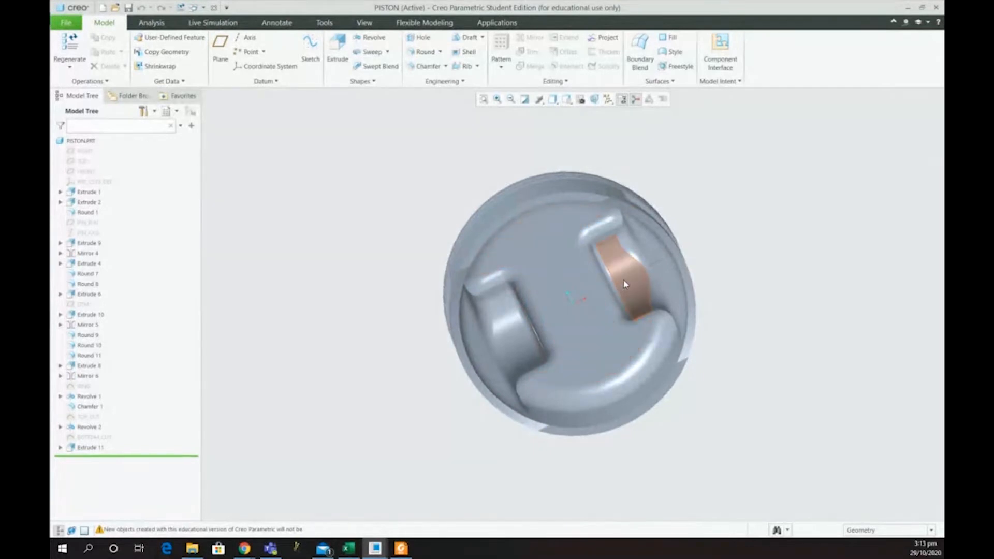
middle_click_drag(602, 277, 679, 339)
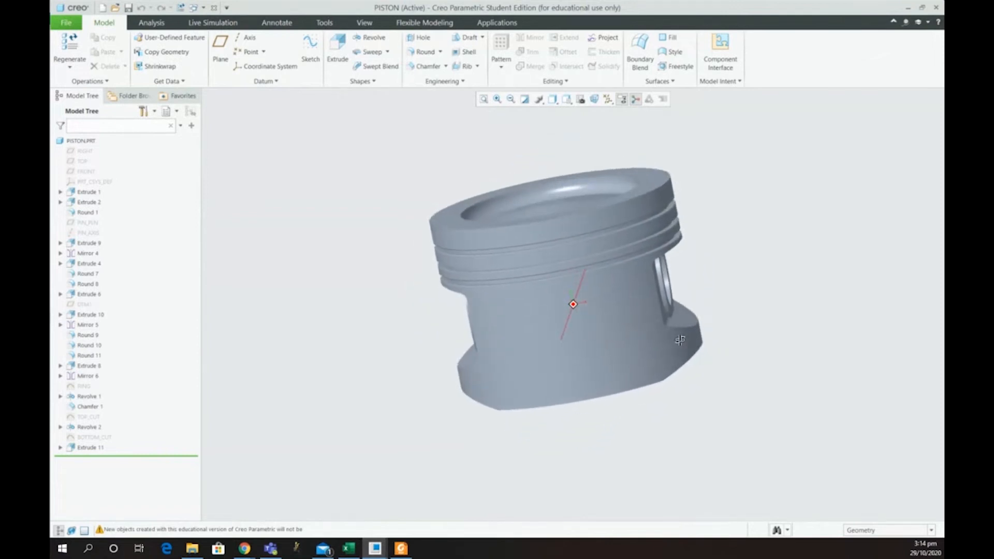
left_click(680, 339)
mouse_move(371, 322)
middle_mouse_down()
mouse_move(382, 293)
mouse_move(424, 318)
mouse_move(461, 273)
mouse_move(507, 254)
middle_mouse_up()
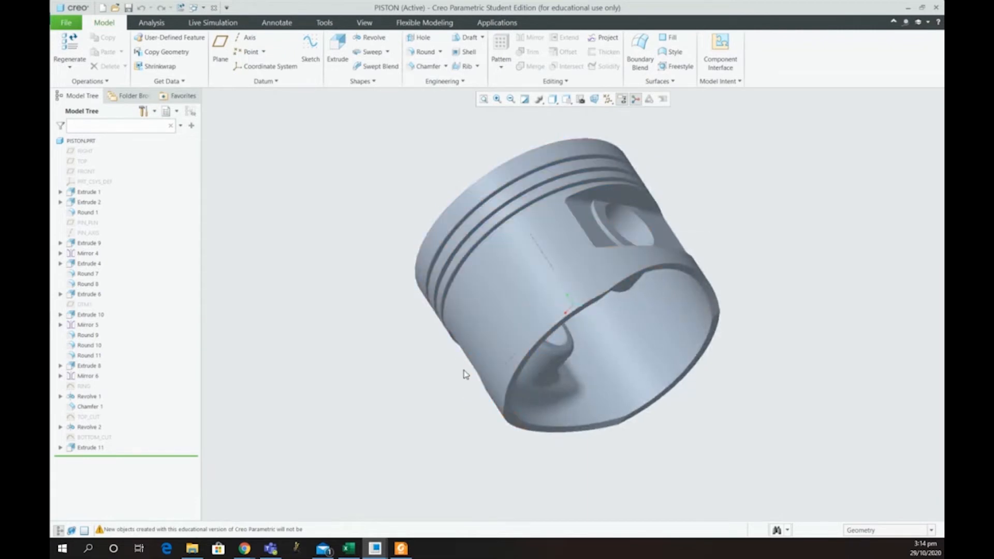
mouse_move(438, 381)
middle_mouse_down()
mouse_move(488, 399)
mouse_move(560, 393)
mouse_move(497, 377)
middle_mouse_up()
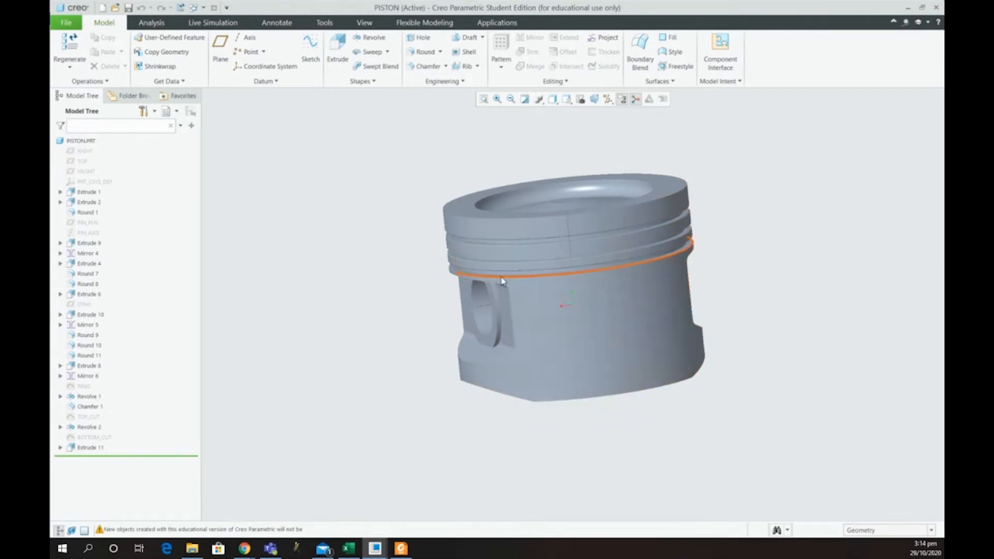
Step: Show the hidden RIGHT, TOP and FRONT datum planes of the piston
left_click(85, 152)
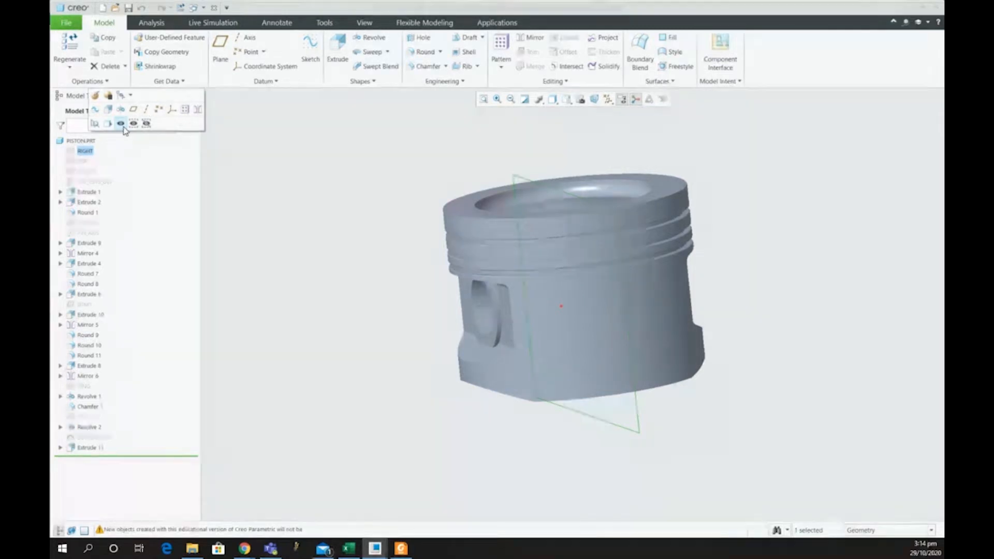
left_click(120, 123)
left_click(84, 161)
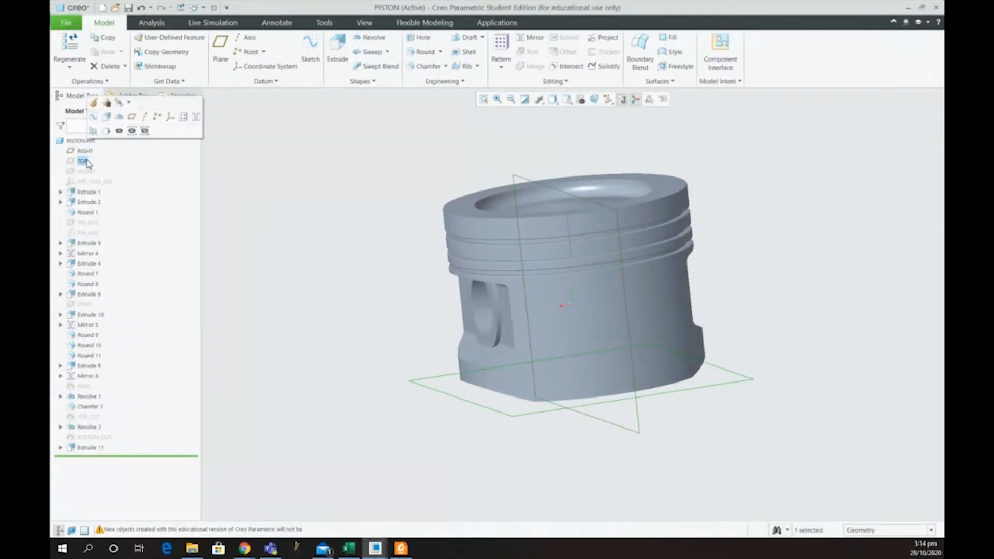
left_click(119, 132)
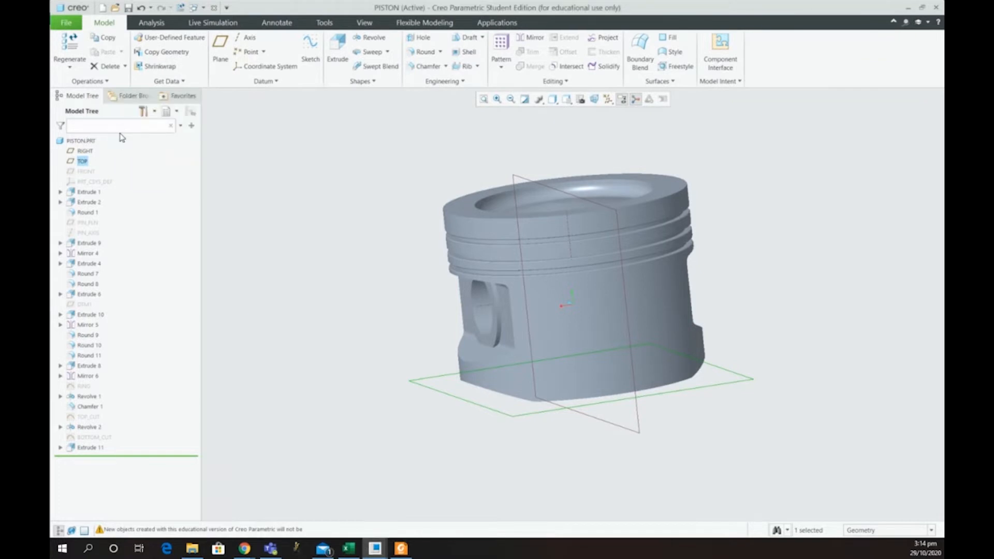
left_click(88, 171)
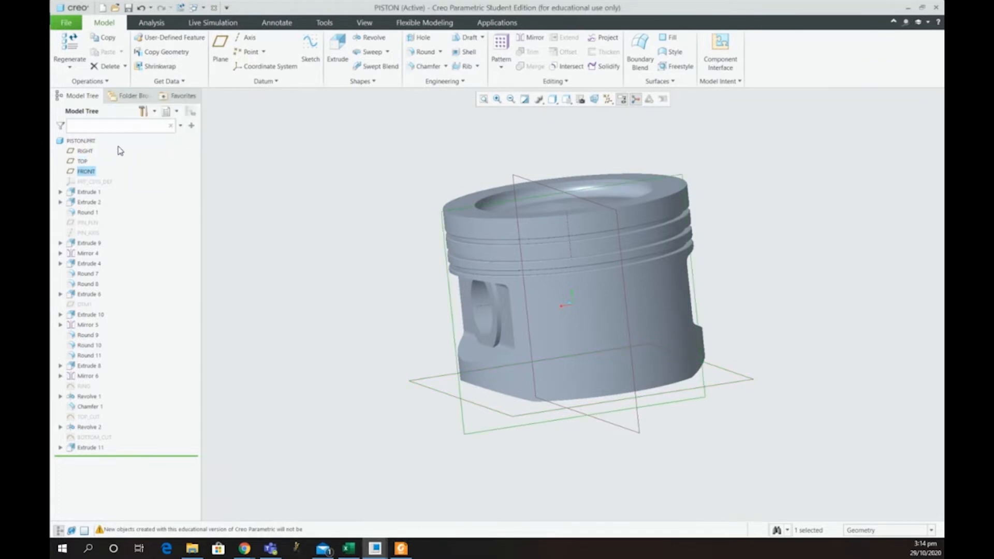
middle_click_drag(397, 259, 469, 270)
left_click(363, 220)
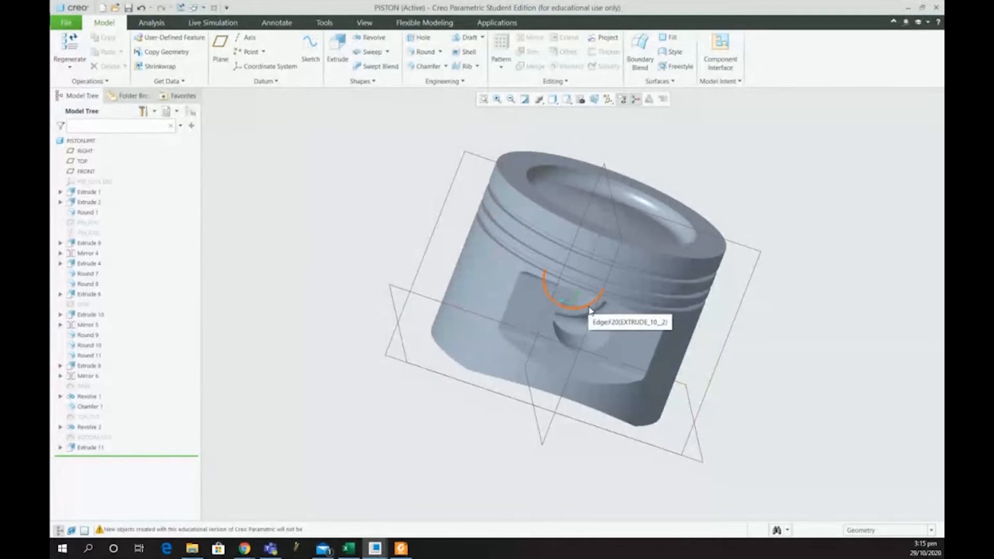
middle_click_drag(391, 257, 389, 284)
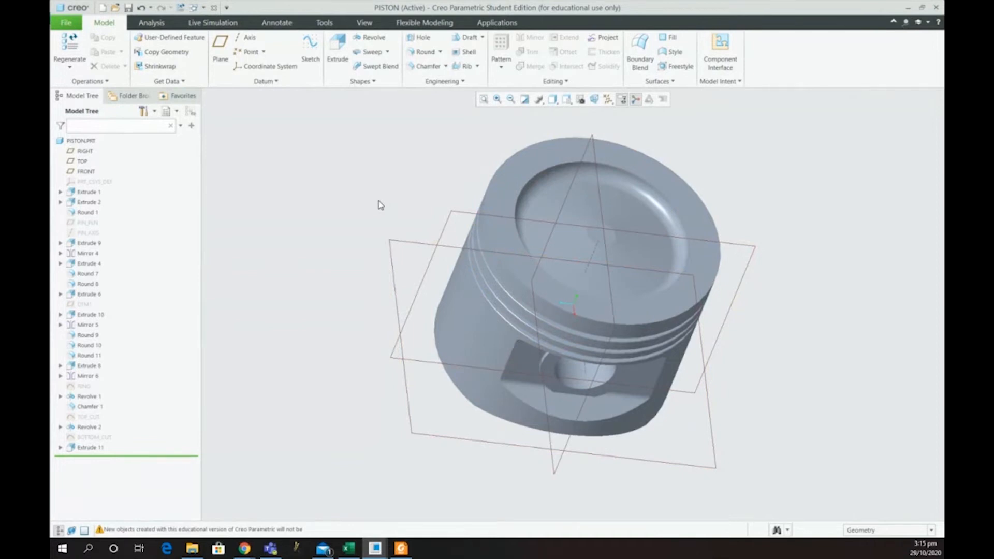
left_click(365, 23)
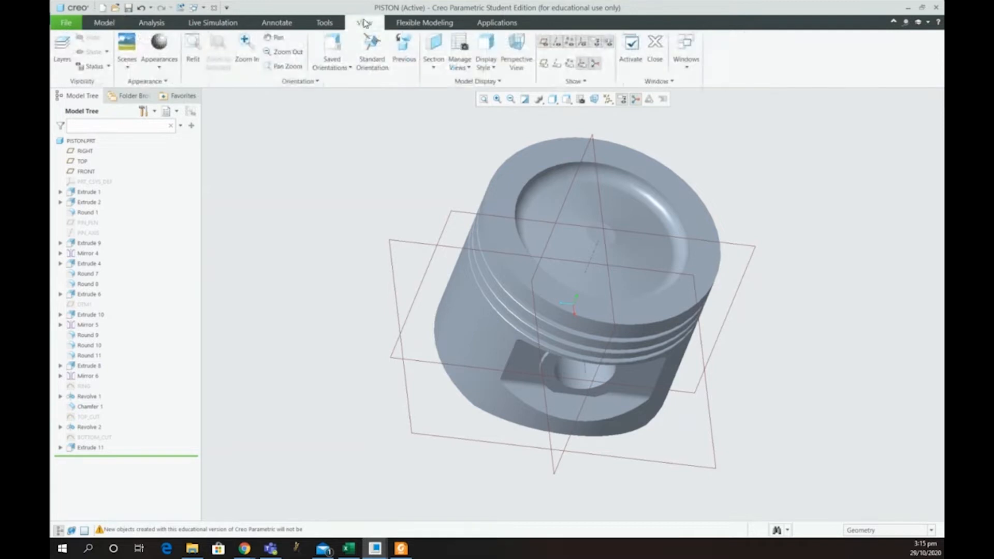
left_click(432, 70)
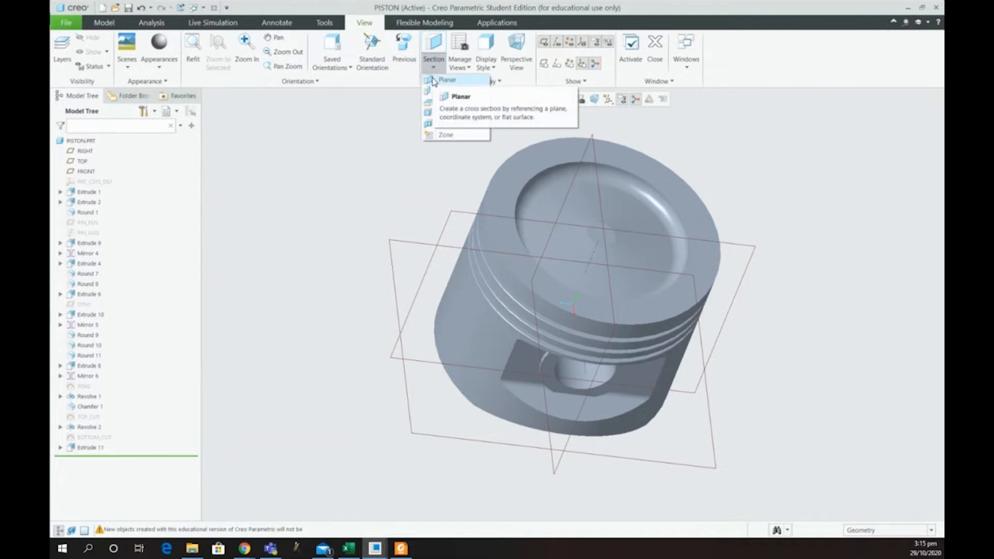
left_click(364, 148)
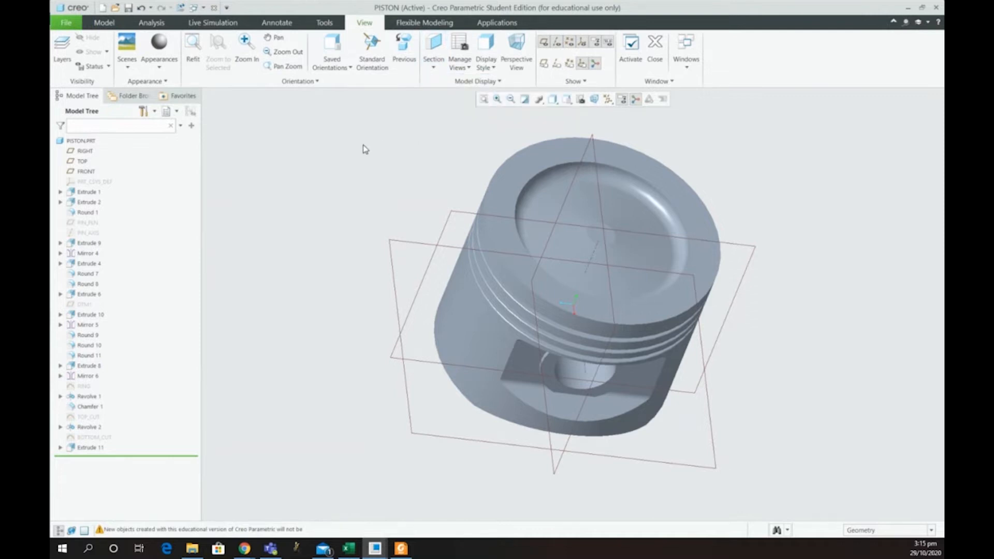
left_click(104, 22)
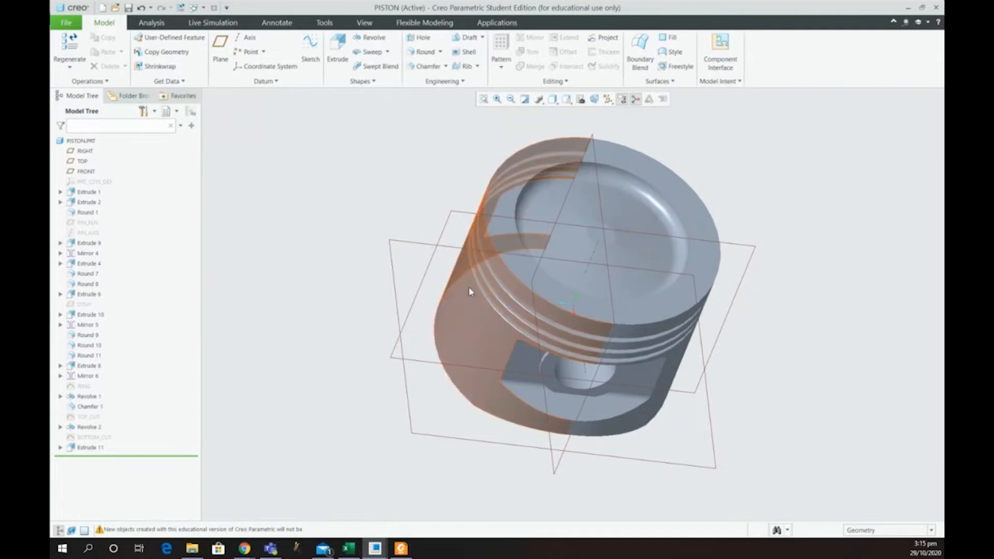
Step: Start a planar cross section of the piston with the FRONT datum plane as its section reference
left_click(363, 23)
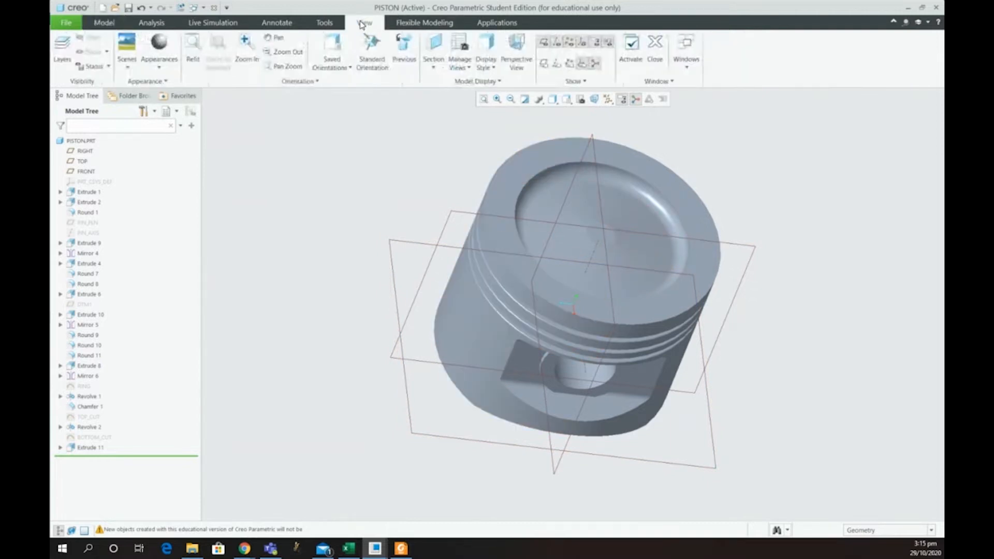
left_click(429, 70)
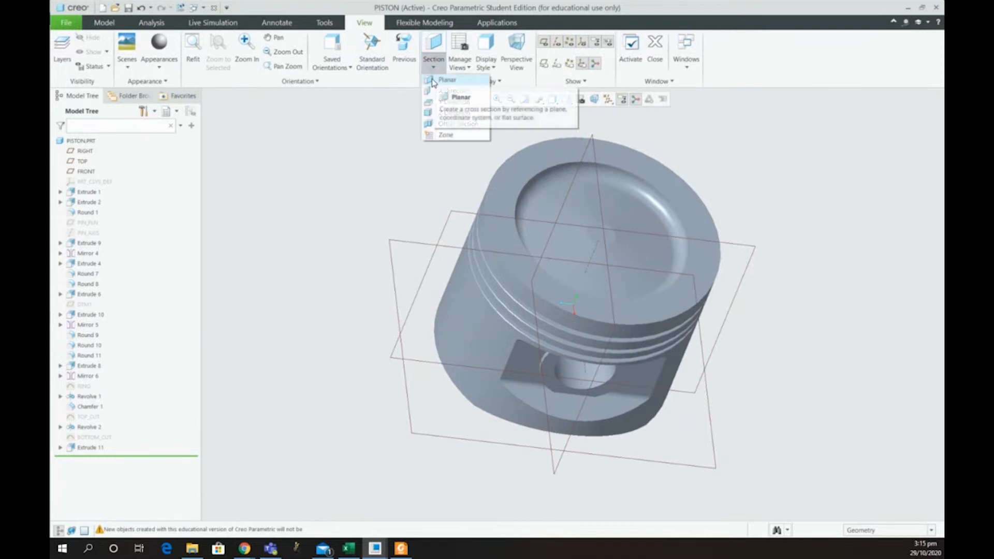
left_click(434, 81)
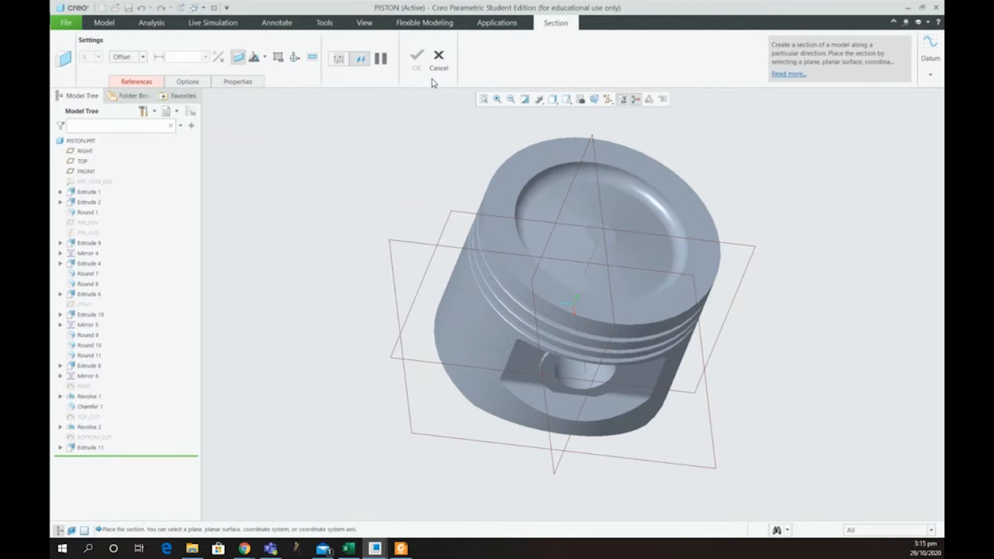
left_click(132, 82)
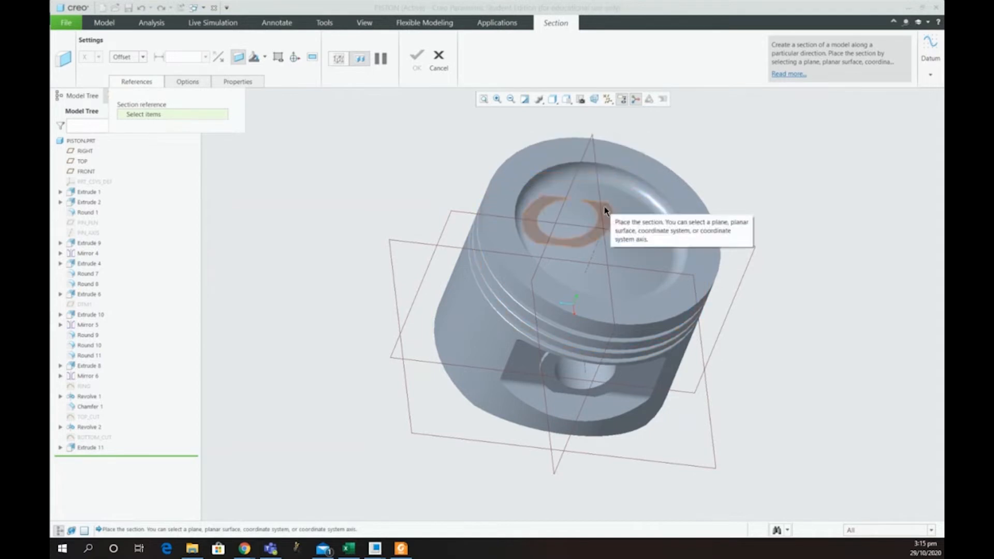
left_click(609, 348)
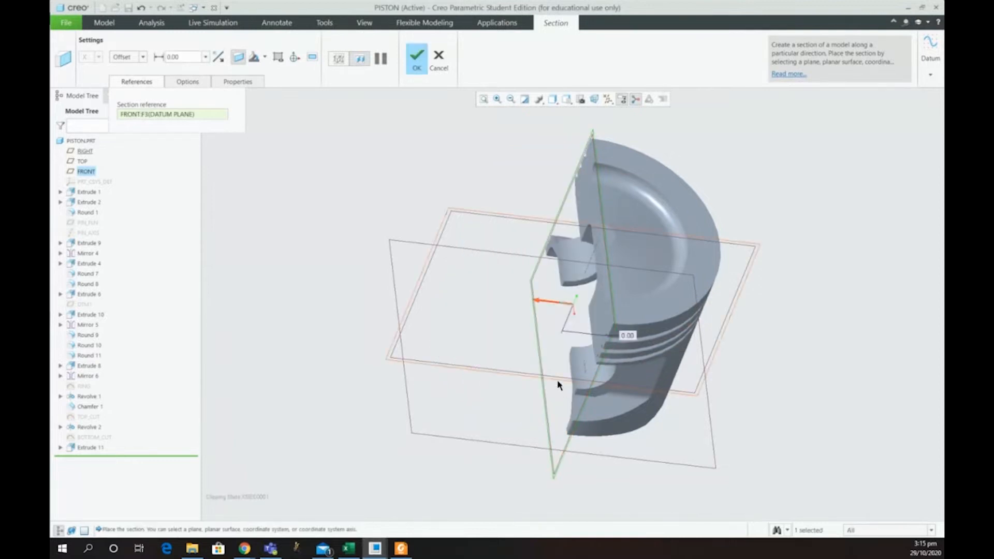
Step: Offset the section plane 2.50 from the FRONT datum plane into the remaining half of the piston and accept the cross section
mouse_move(709, 414)
middle_mouse_down()
mouse_move(739, 410)
mouse_move(724, 422)
middle_mouse_up()
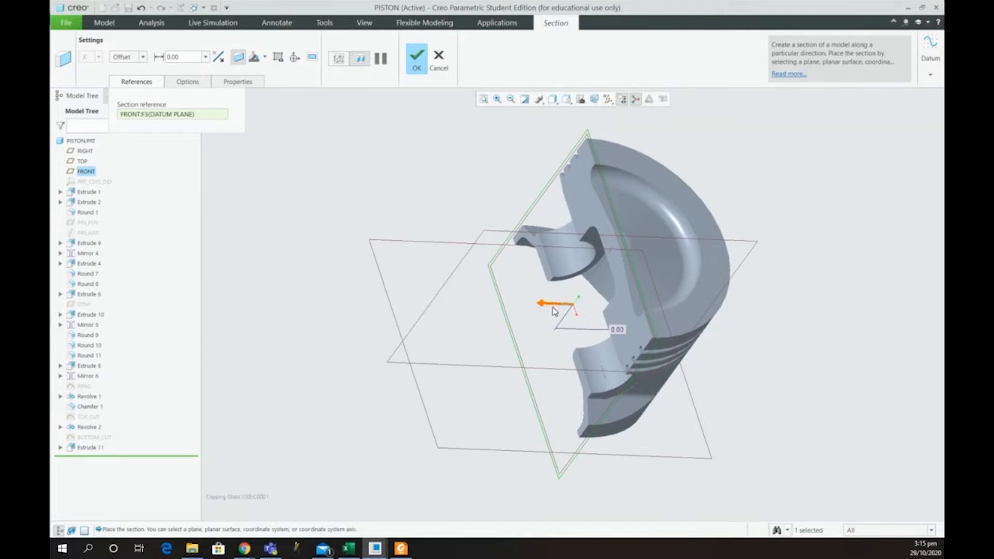
mouse_move(554, 309)
left_mouse_down()
mouse_move(584, 305)
mouse_move(560, 312)
left_mouse_up()
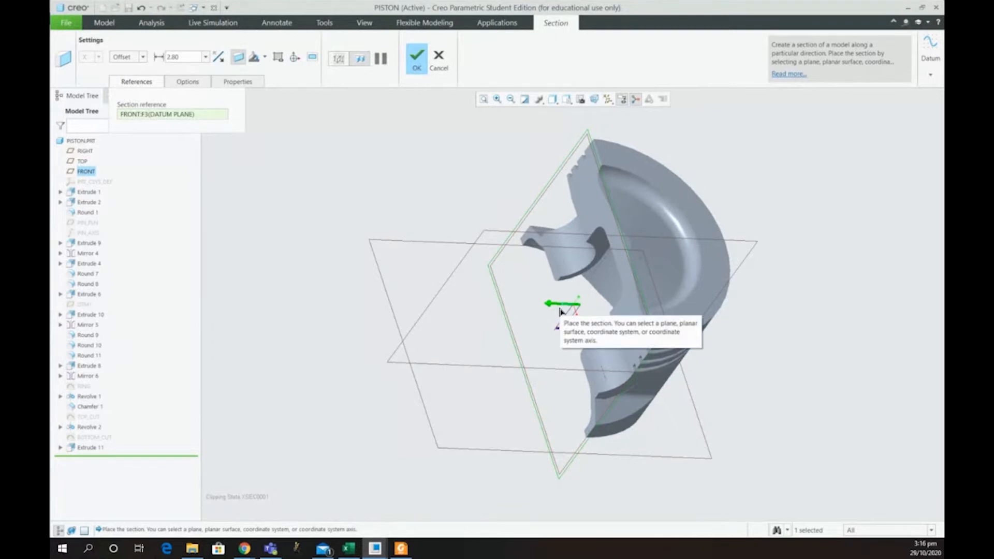
left_click_drag(561, 312, 558, 312)
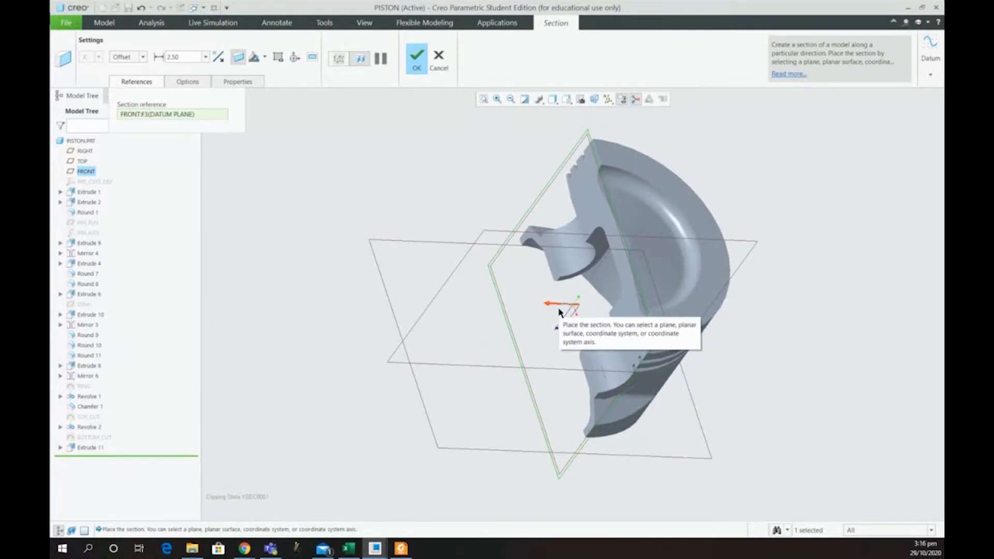
left_click(417, 58)
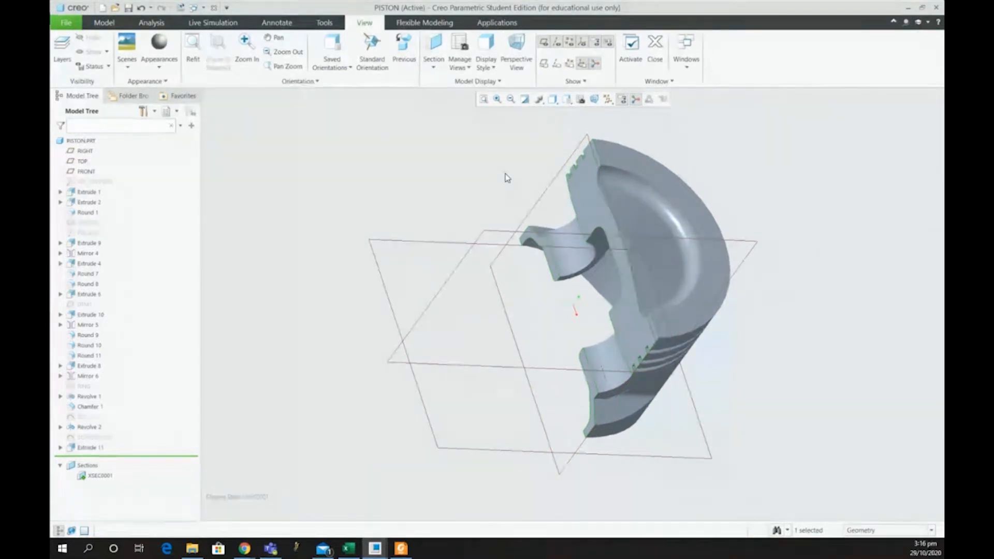
Step: Examine the sectioned piston's crown, ring grooves and pin hole from several angles
middle_click_drag(507, 178, 643, 165)
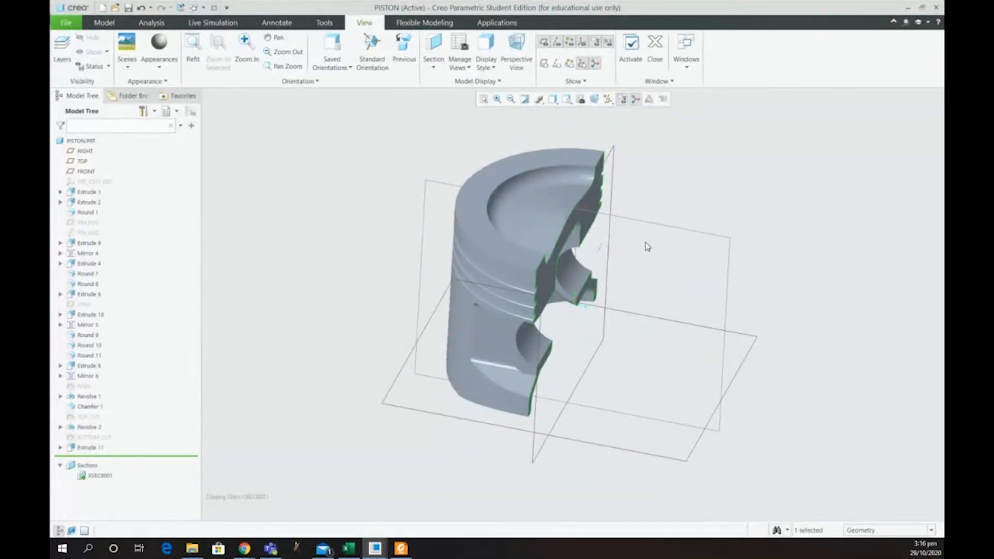
scroll(639, 317, "down", 2)
middle_click_drag(639, 318, 631, 315)
left_click(82, 467)
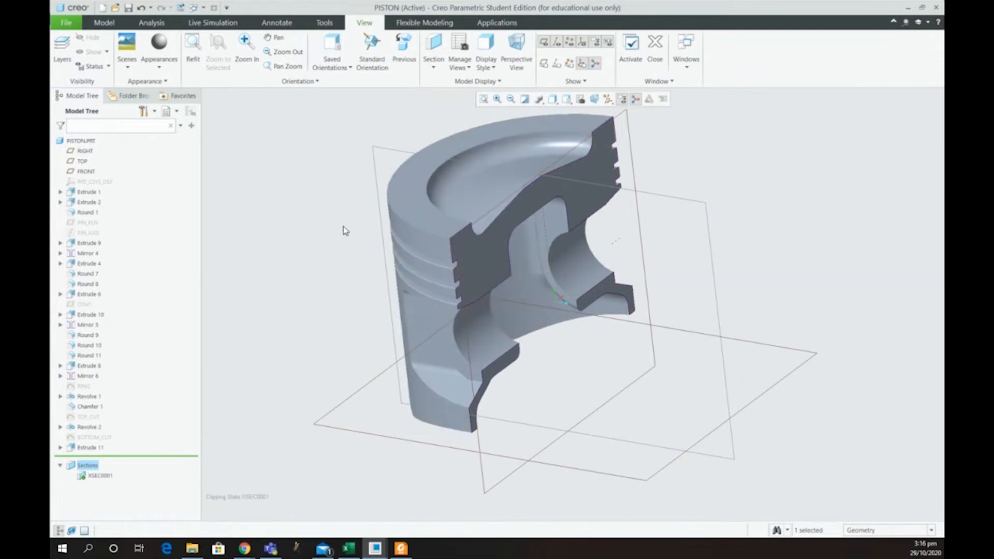
middle_click_drag(340, 238, 349, 248)
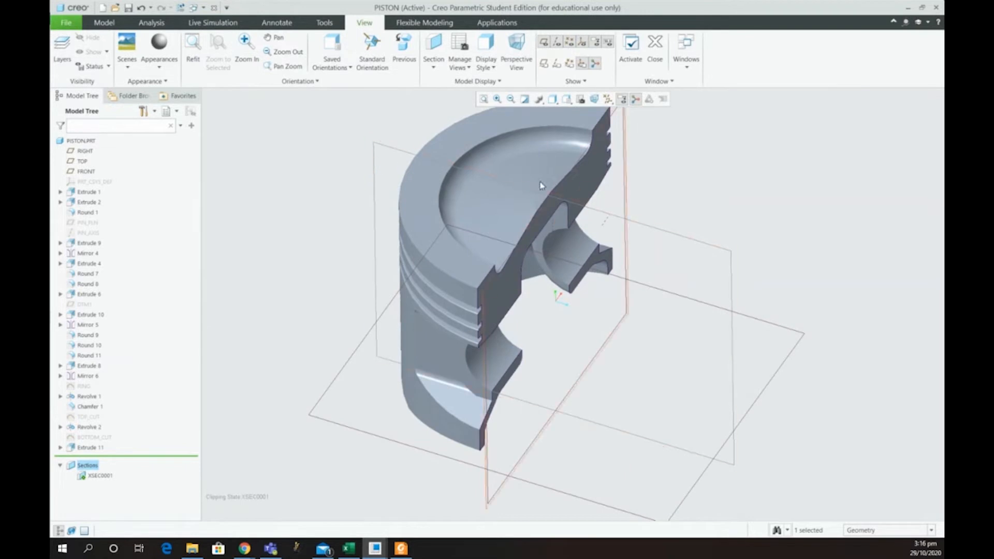
middle_click_drag(619, 331, 556, 260)
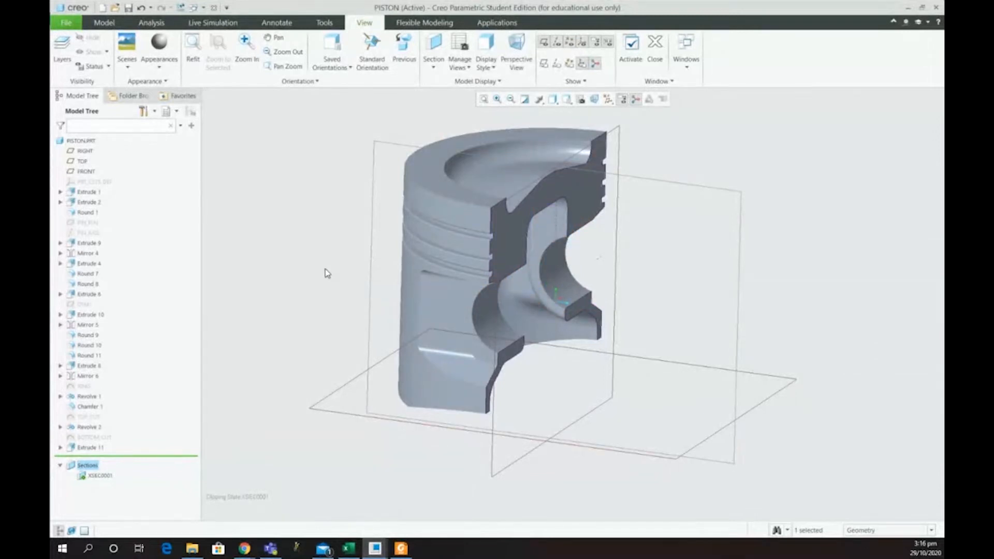
middle_click_drag(324, 270, 320, 311)
left_click(306, 267)
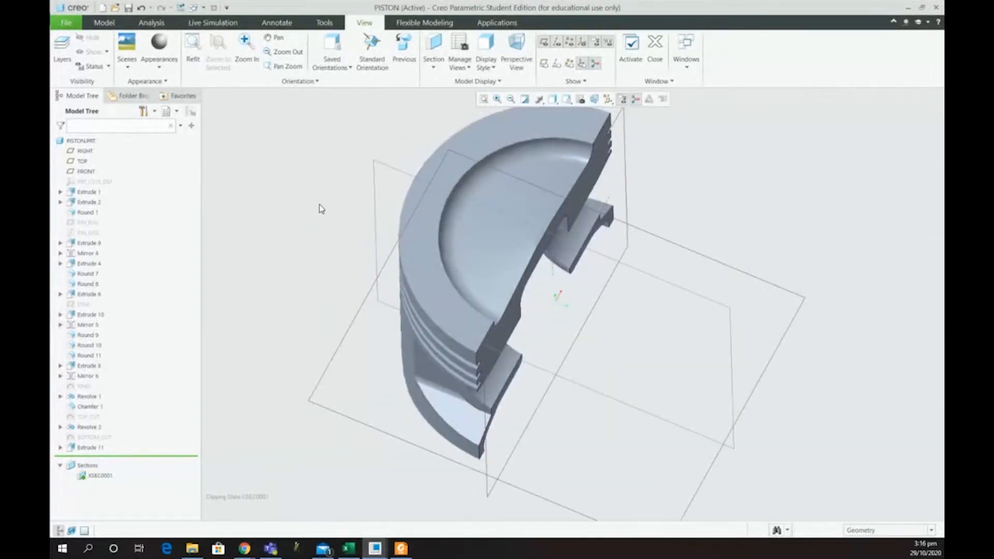
Step: Create a second planar cross section of the piston on the RIGHT datum plane and inspect its cut face from several angles
left_click(382, 169)
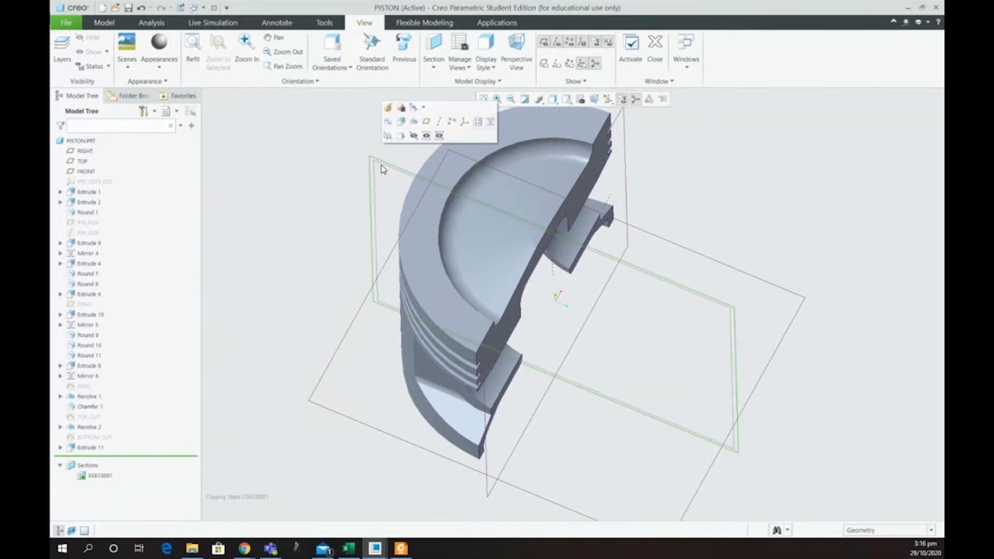
left_click(433, 61)
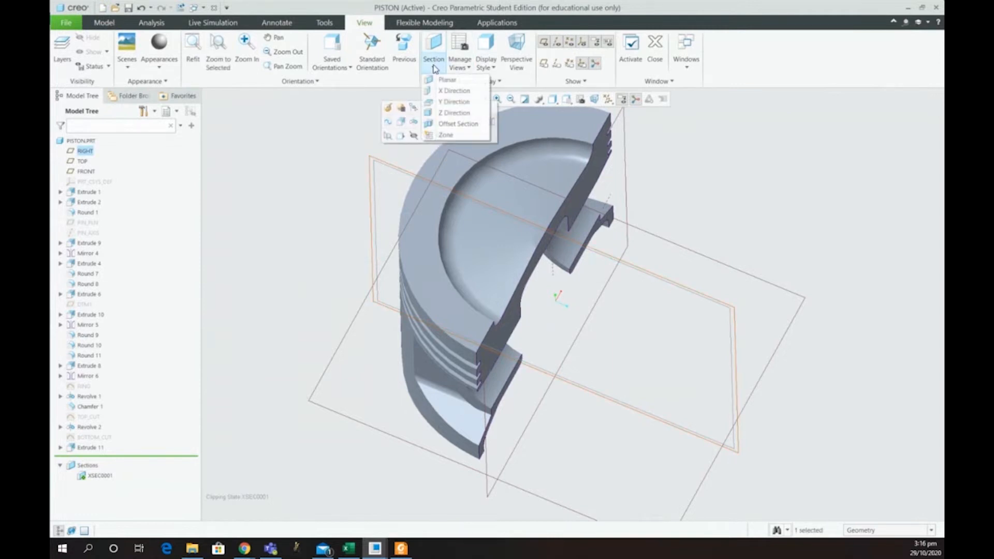
left_click(442, 81)
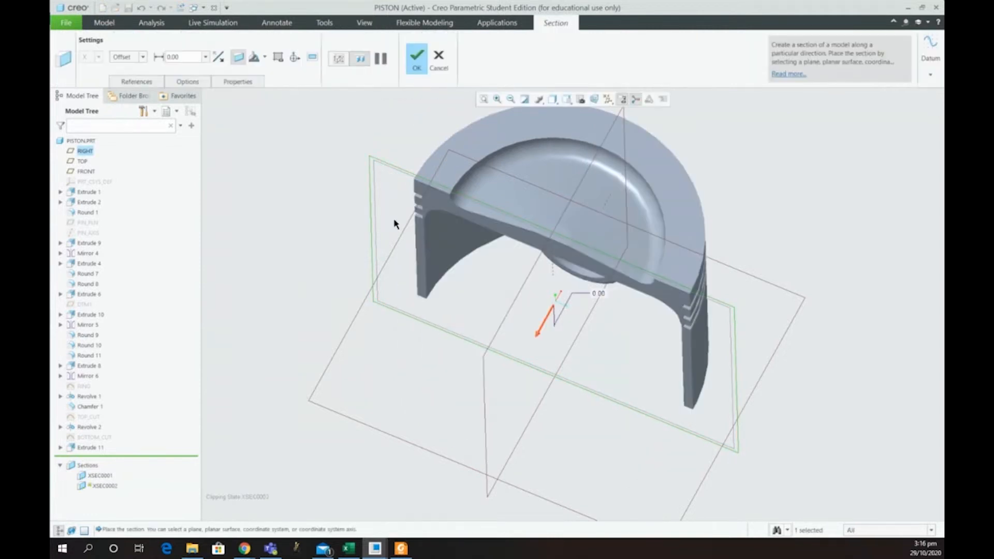
middle_click_drag(642, 345, 550, 302)
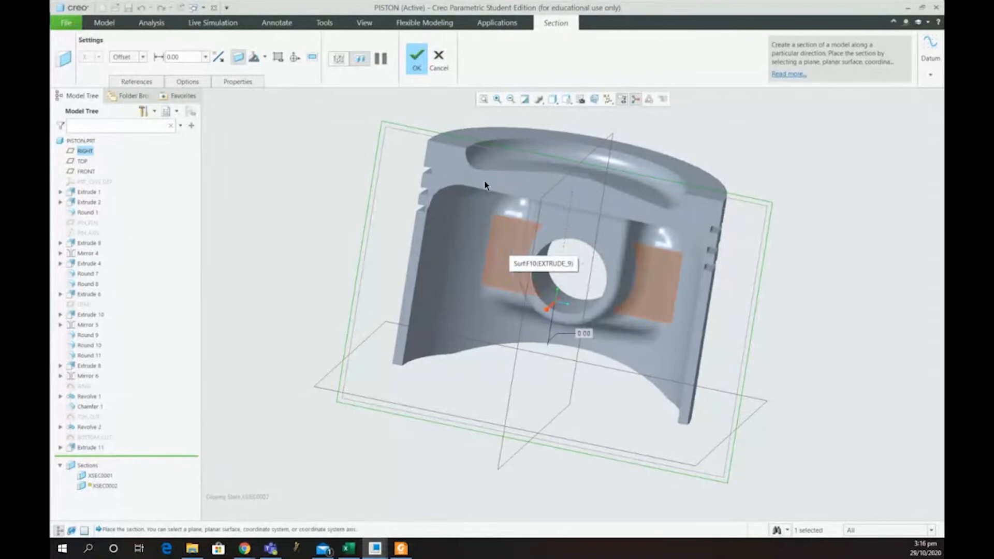
left_click(417, 58)
middle_click_drag(859, 282, 810, 289)
left_click(810, 289)
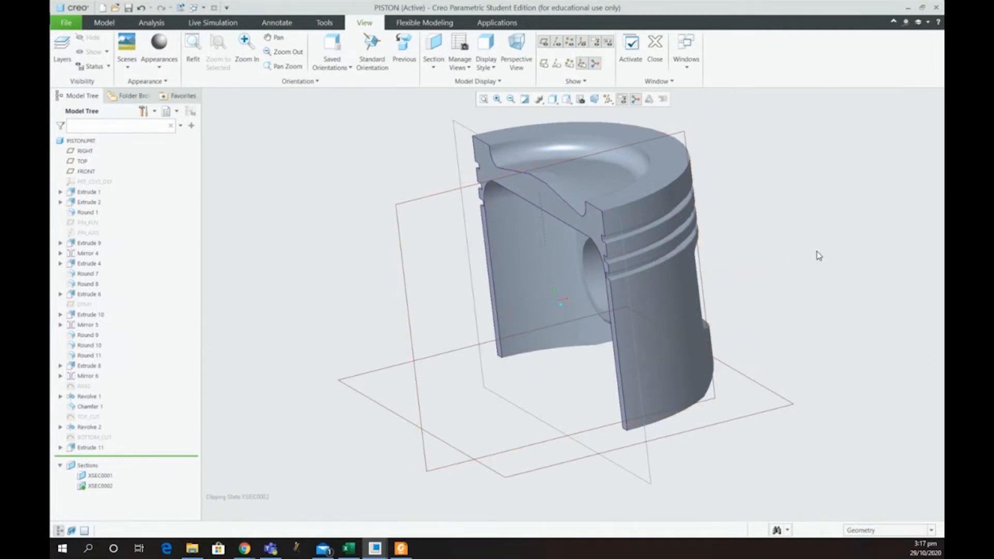
mouse_move(812, 266)
middle_mouse_down()
mouse_move(792, 266)
mouse_move(833, 268)
mouse_move(801, 270)
middle_mouse_up()
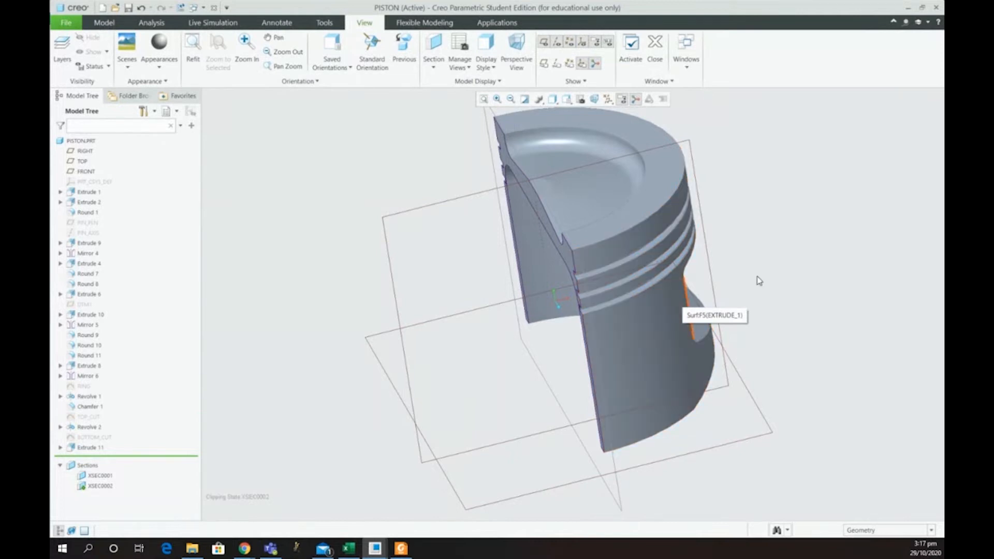
mouse_move(808, 270)
middle_mouse_down()
mouse_move(785, 258)
mouse_move(846, 235)
mouse_move(832, 247)
middle_mouse_up()
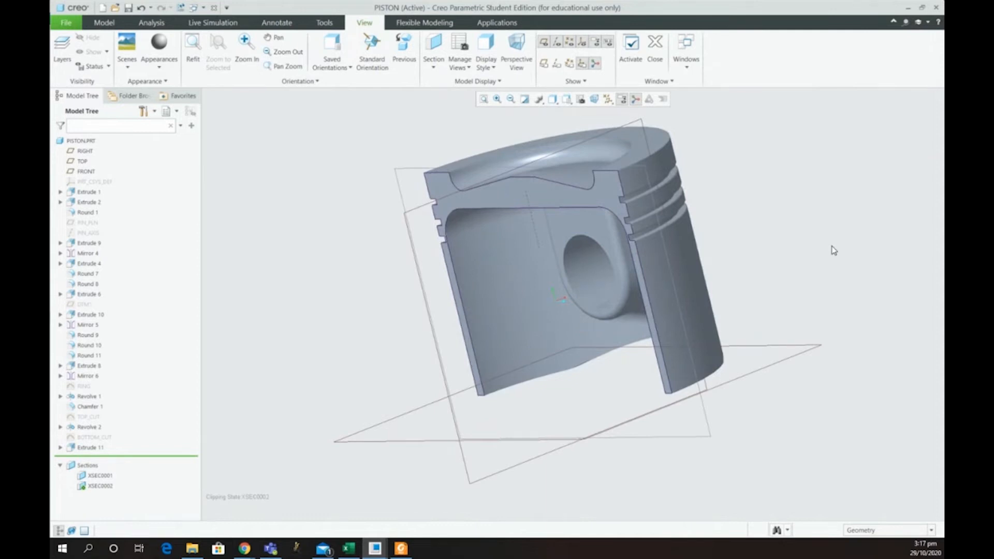
left_click(66, 23)
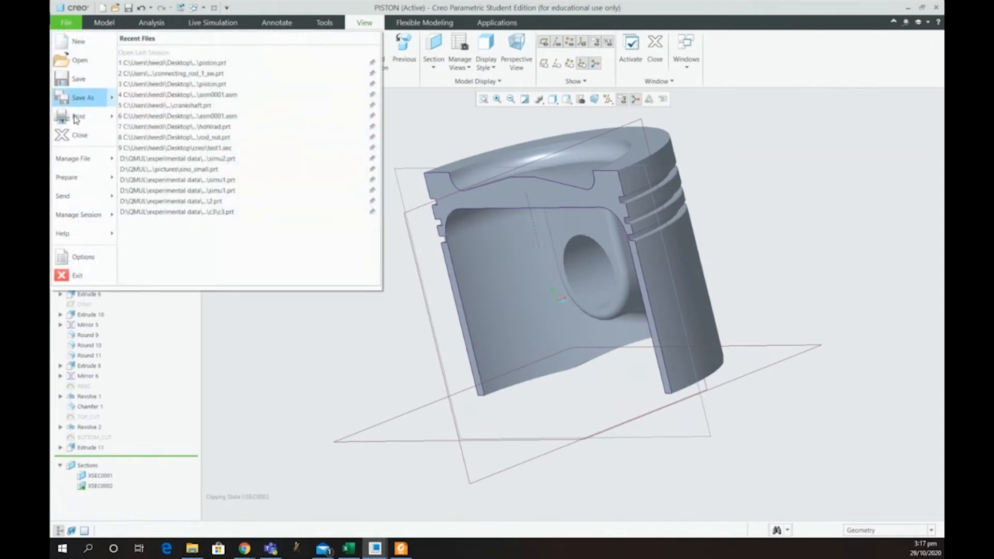
mouse_move(92, 182)
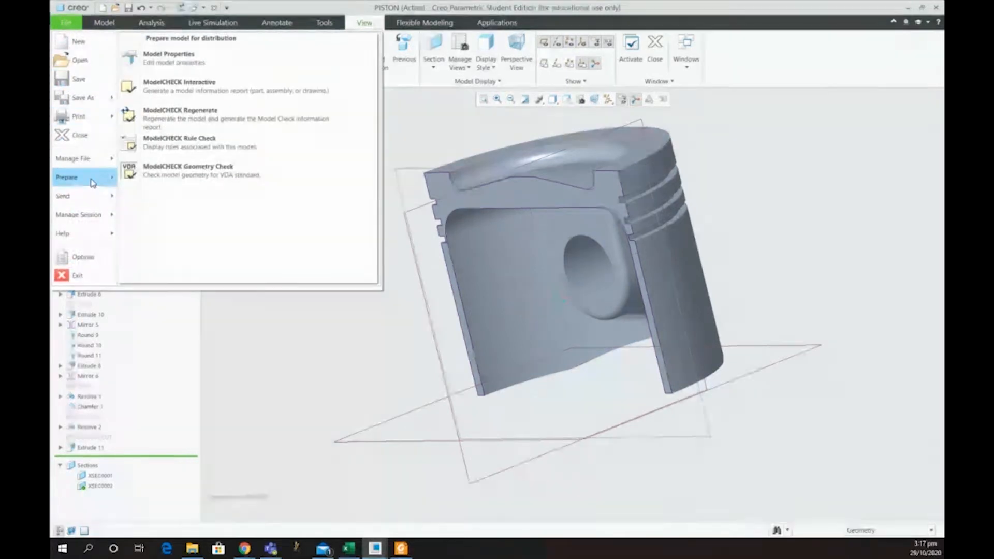
left_click(151, 69)
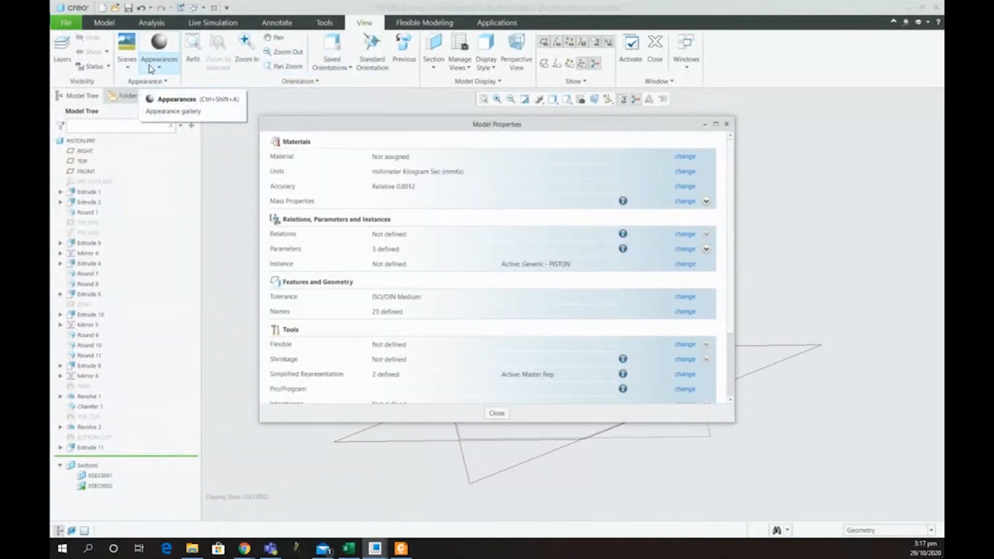
left_click(727, 125)
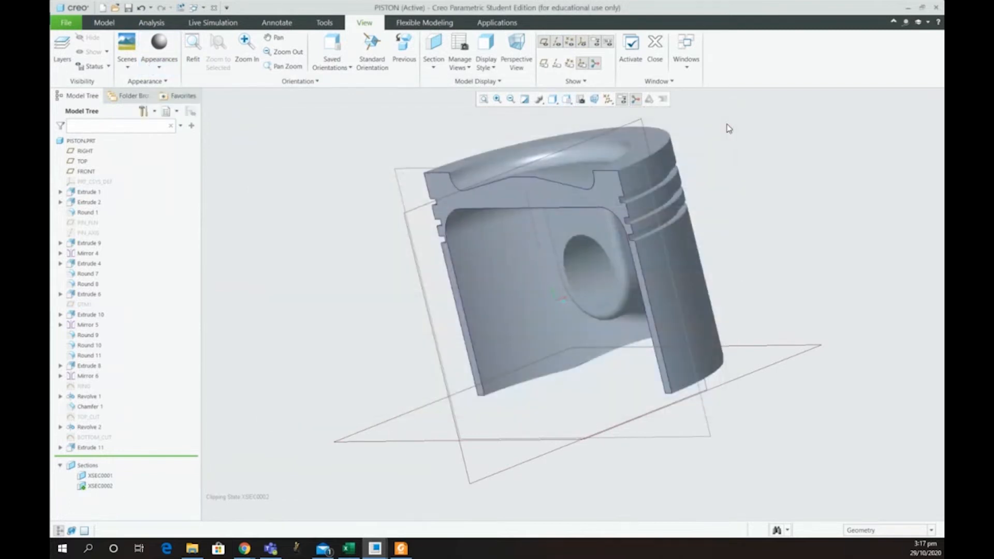
Step: Review the piston's model properties, from the material and units entries down to the model interface settings
left_click(67, 24)
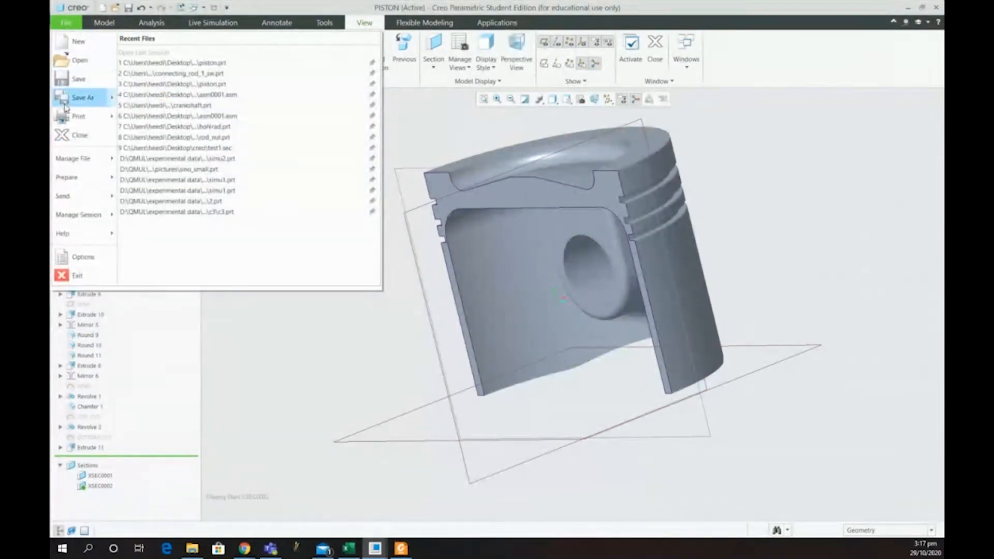
mouse_move(74, 163)
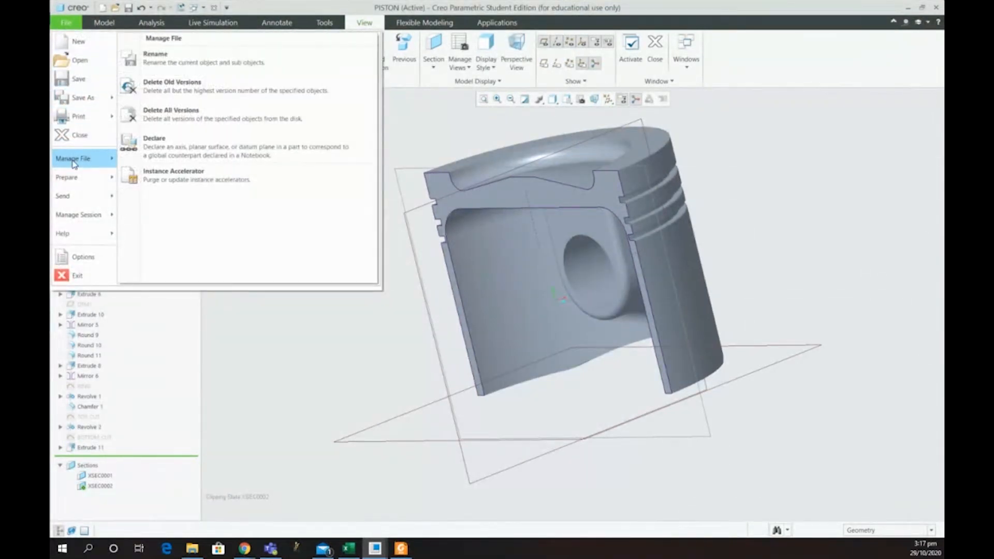
mouse_move(72, 183)
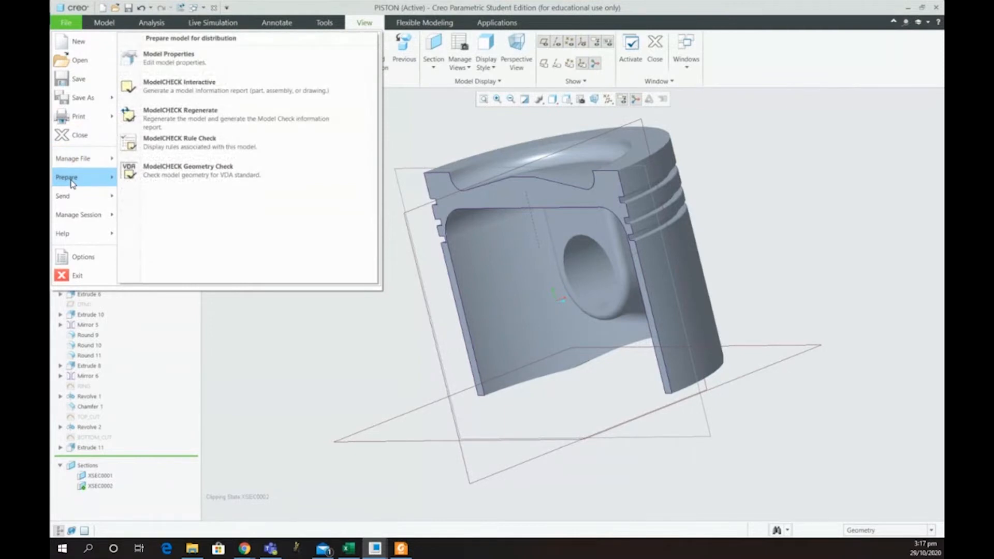
left_click(170, 65)
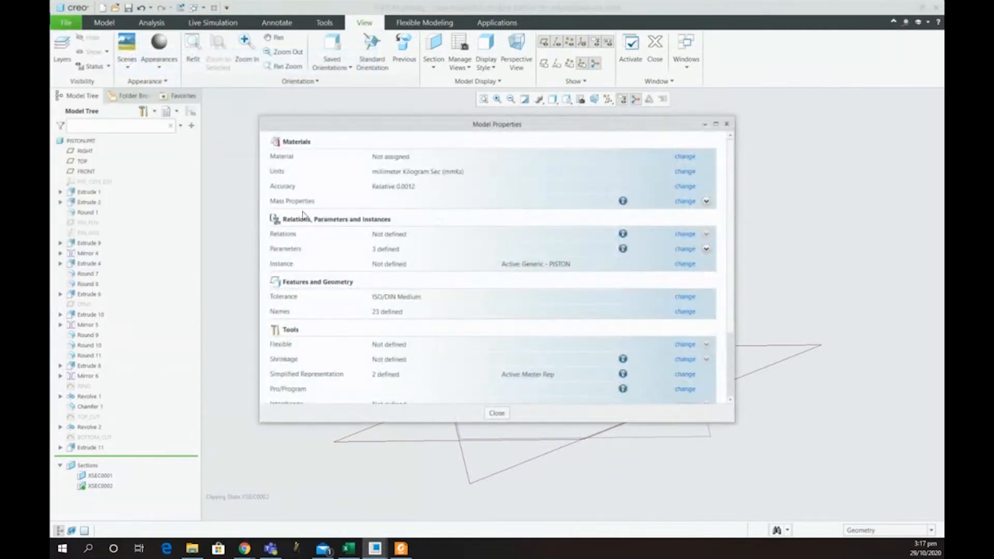
scroll(419, 250, "down", 3)
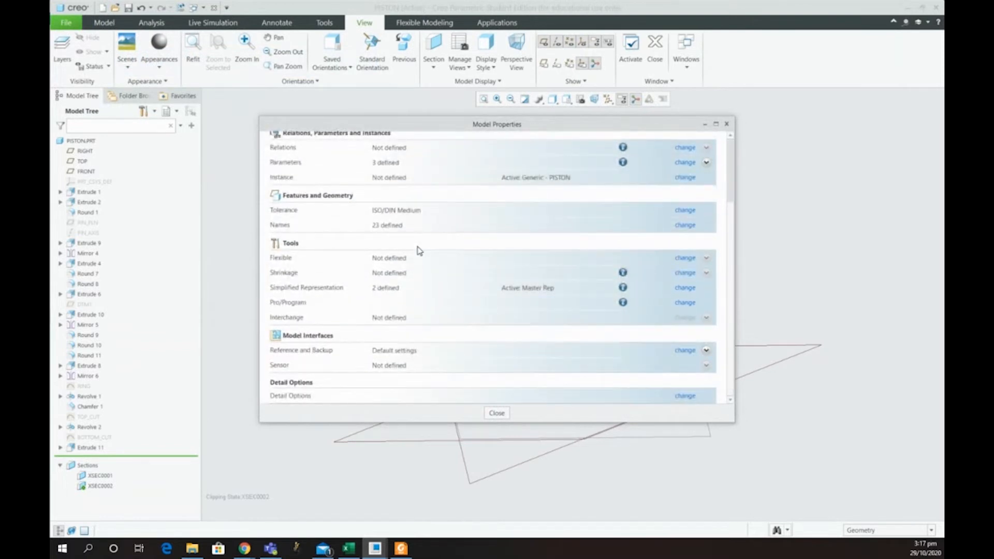
scroll(420, 251, "up", 1)
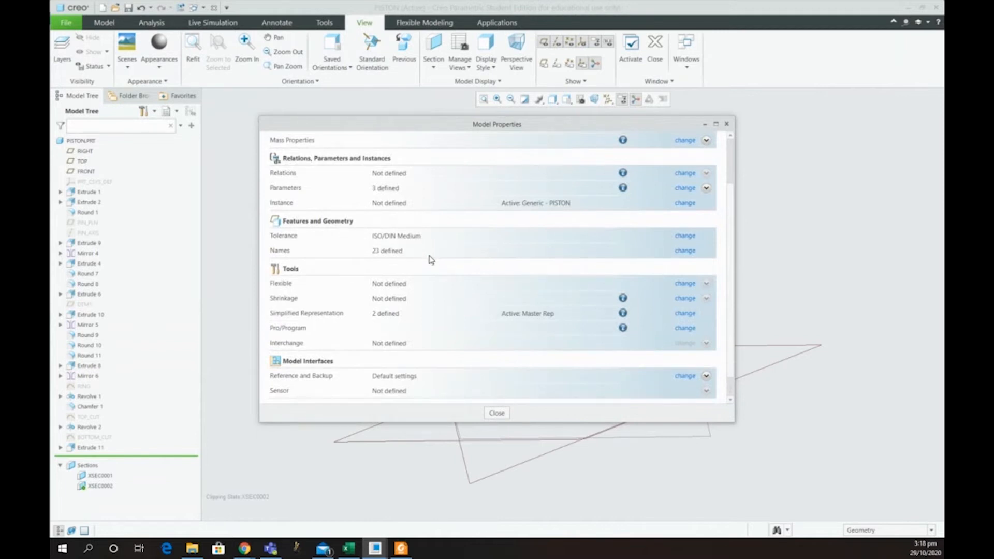
scroll(430, 259, "up", 2)
left_click(685, 156)
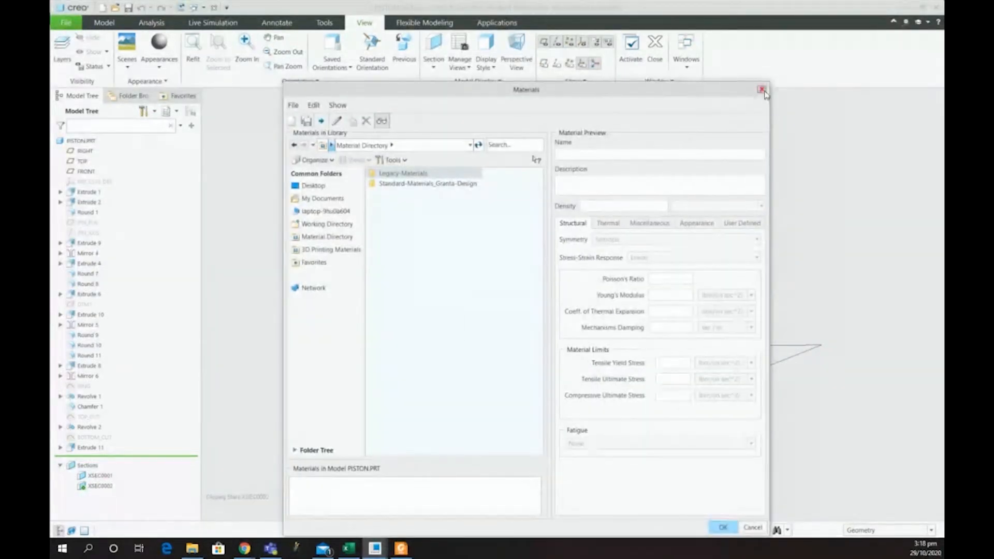
left_click(762, 91)
left_click(562, 332)
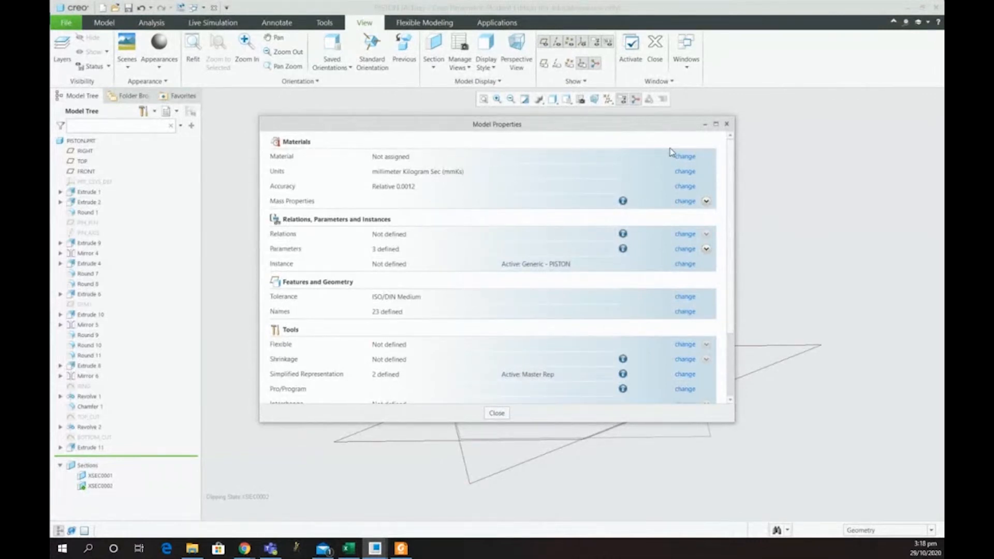
Step: Try to assign steel.mtl from the Legacy-Materials library folder as the piston's material
left_click(685, 156)
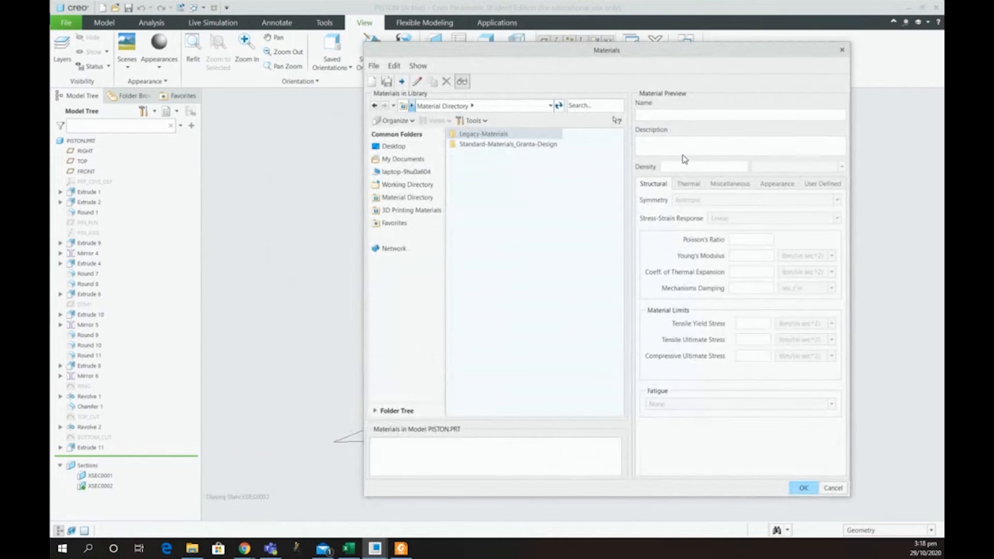
double_click(493, 134)
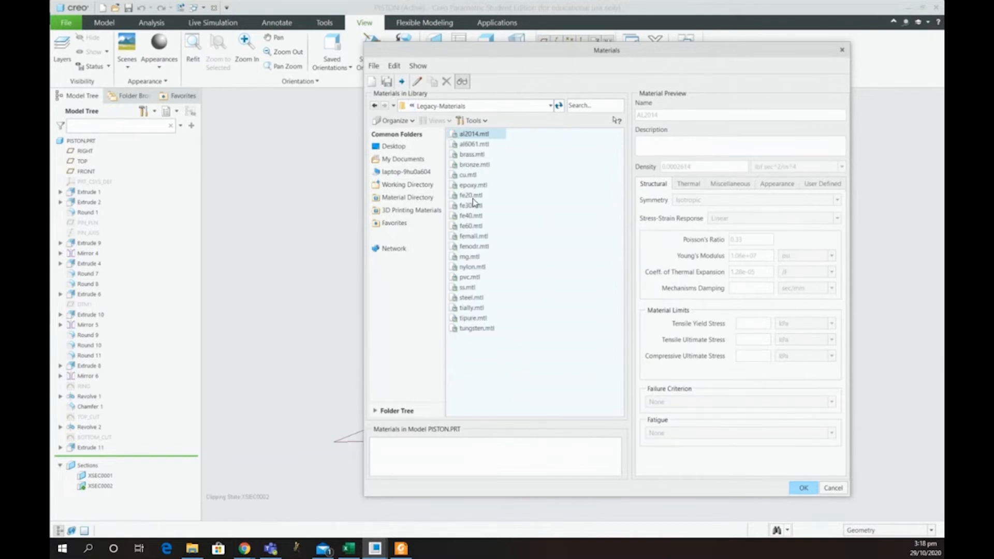
left_click(472, 298)
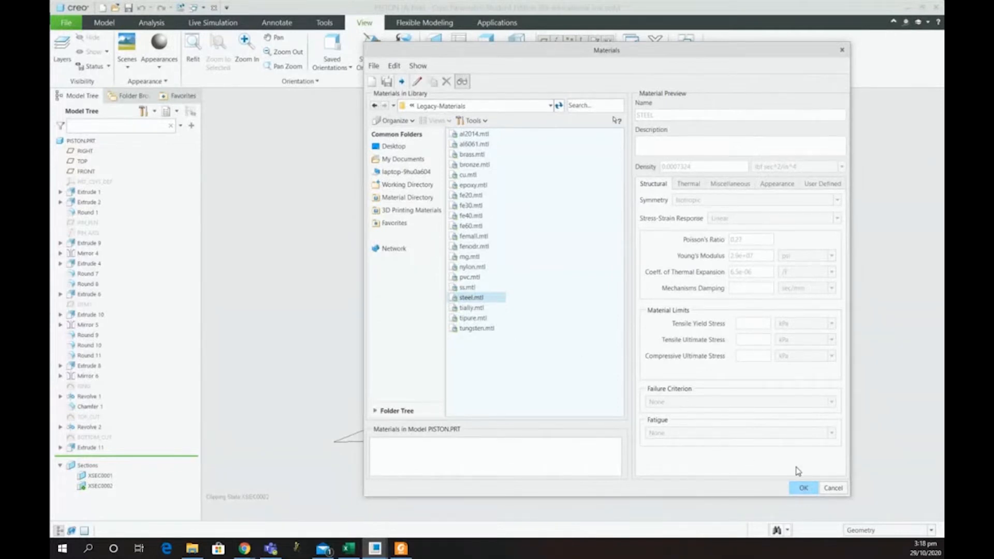
left_click(813, 490)
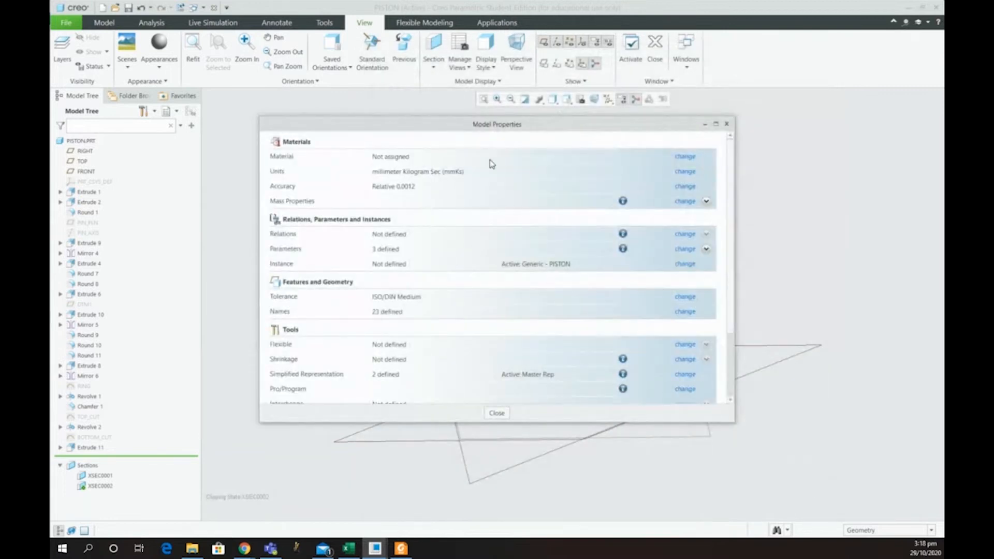
Step: Try to assign Steel_cast.mtl from the Ferrous_metals folder of Standard-Materials_Granta-Design to the piston
left_click(685, 156)
double_click(481, 145)
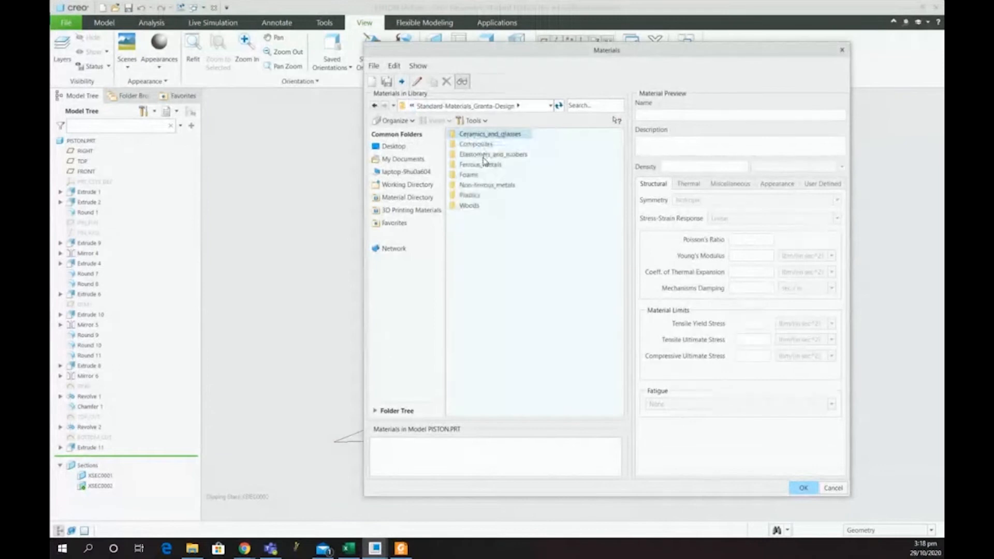
double_click(477, 167)
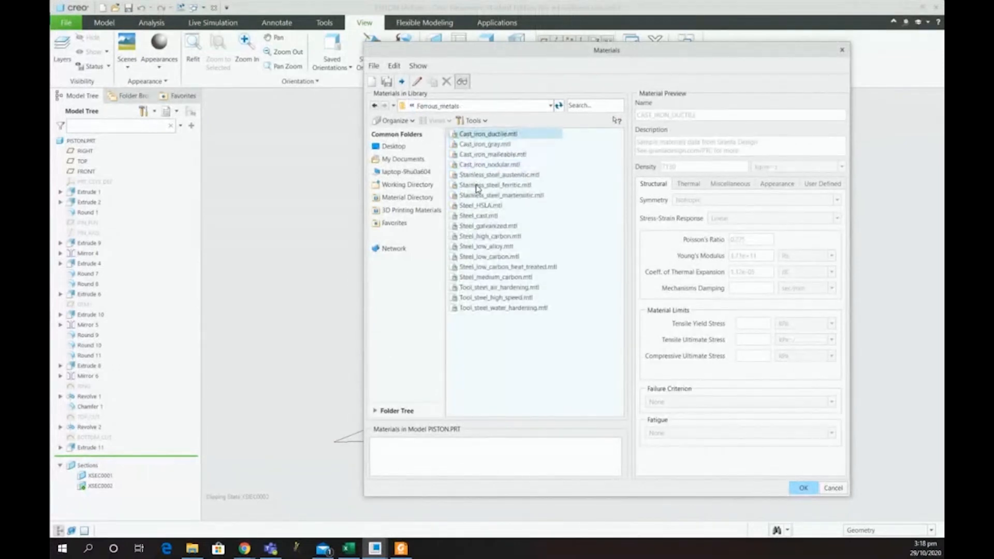
left_click(482, 207)
left_click(487, 217)
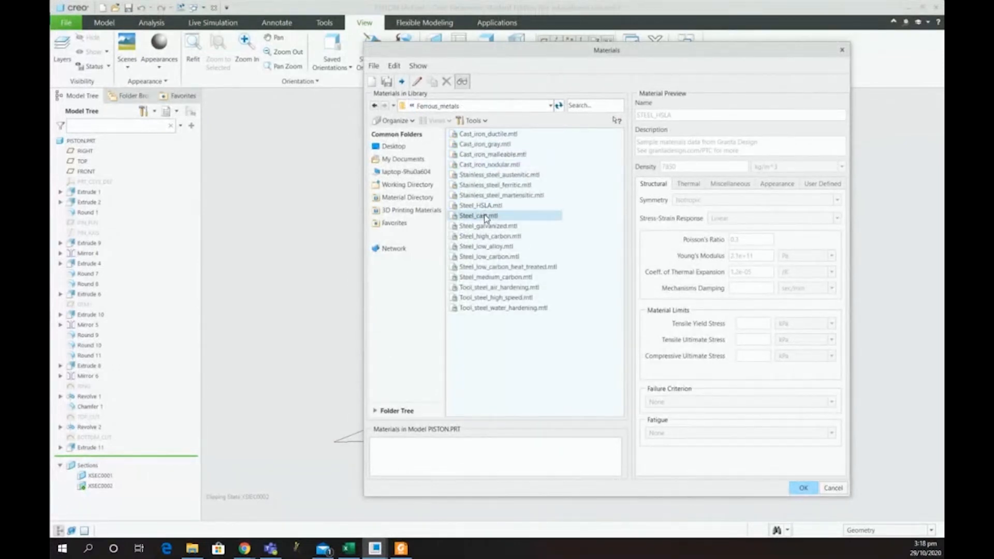
left_click(802, 487)
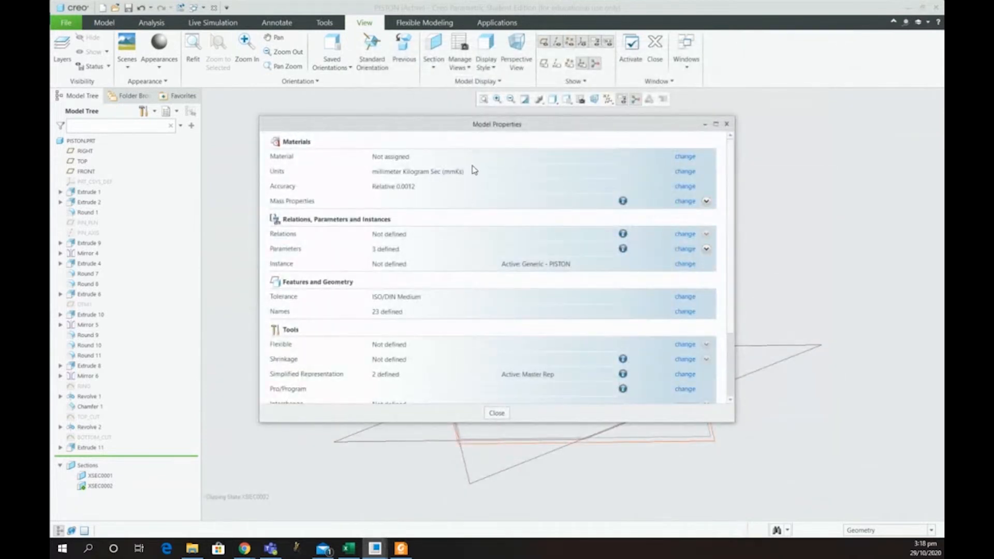
Step: Check the mass property details in the piston's model properties, close them and look at the section from above
left_click(707, 202)
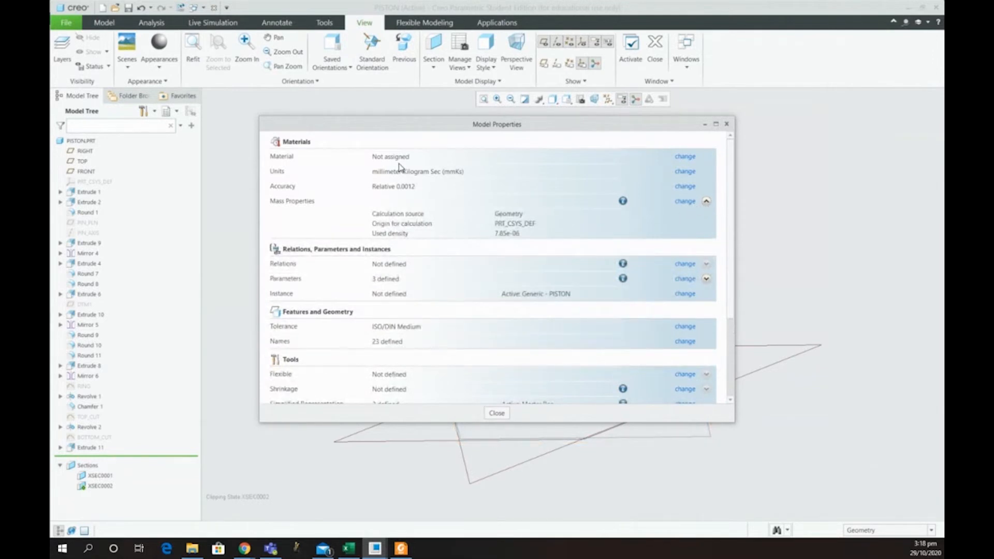
left_click(497, 413)
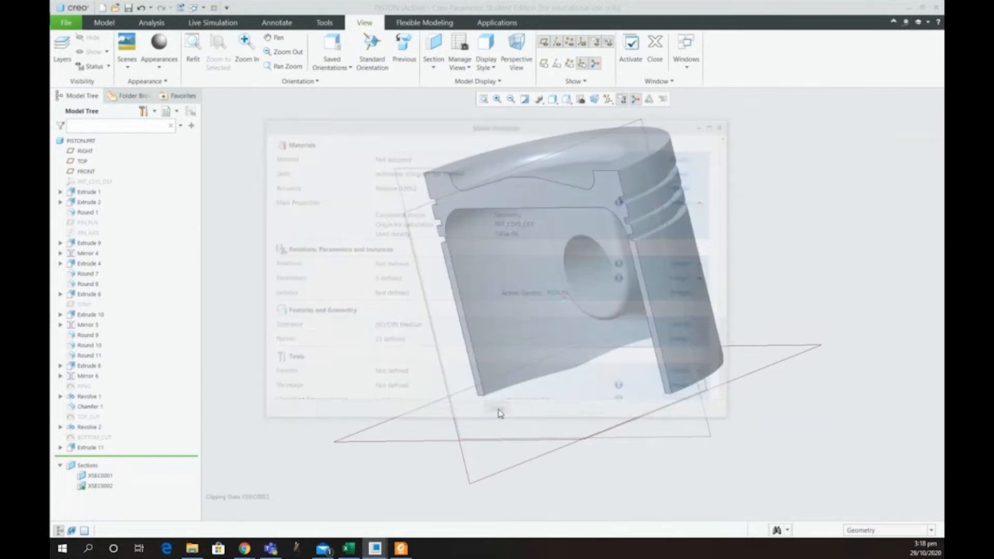
middle_click_drag(322, 226, 350, 262)
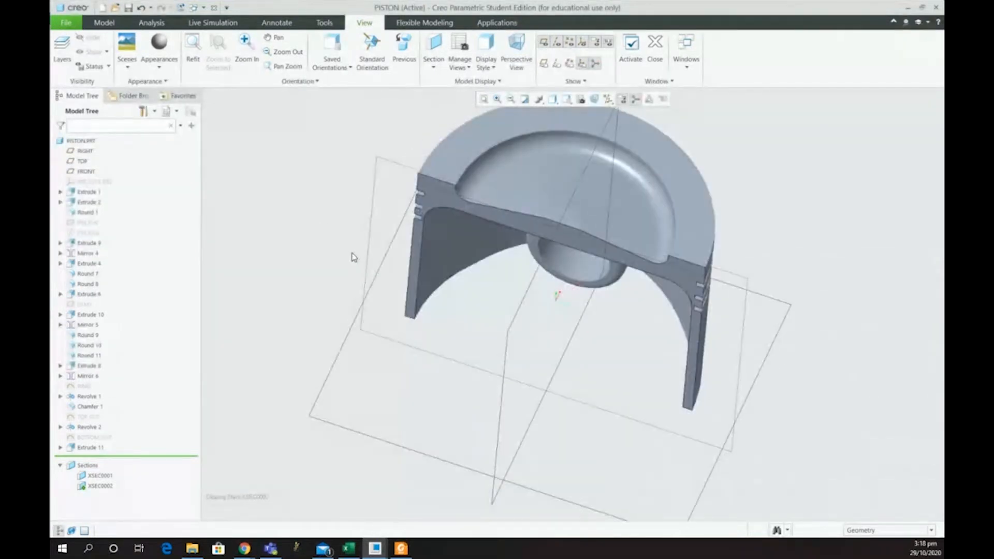
Step: Assign steel.mtl from the Legacy-Materials library to the piston by adding it to the model's materials
left_click(66, 22)
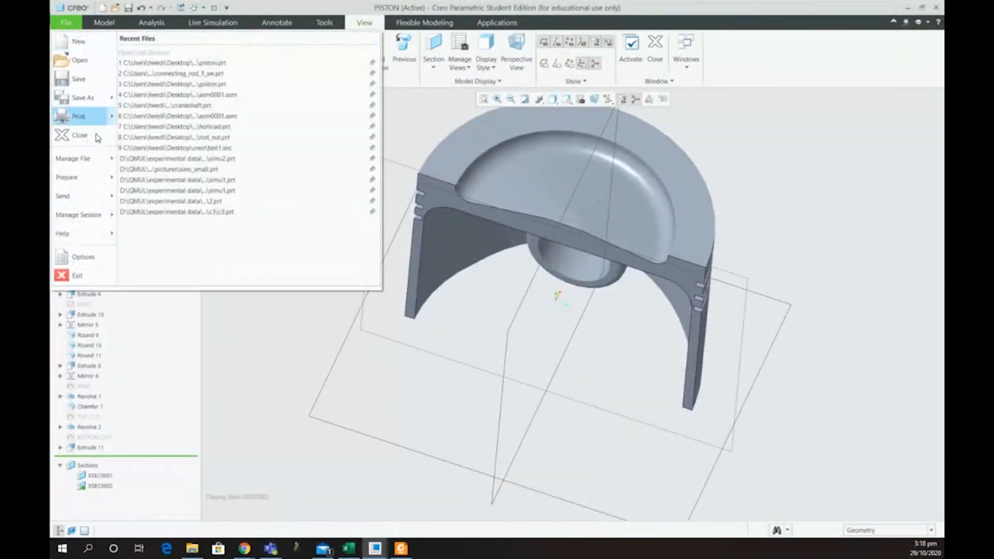
mouse_move(99, 217)
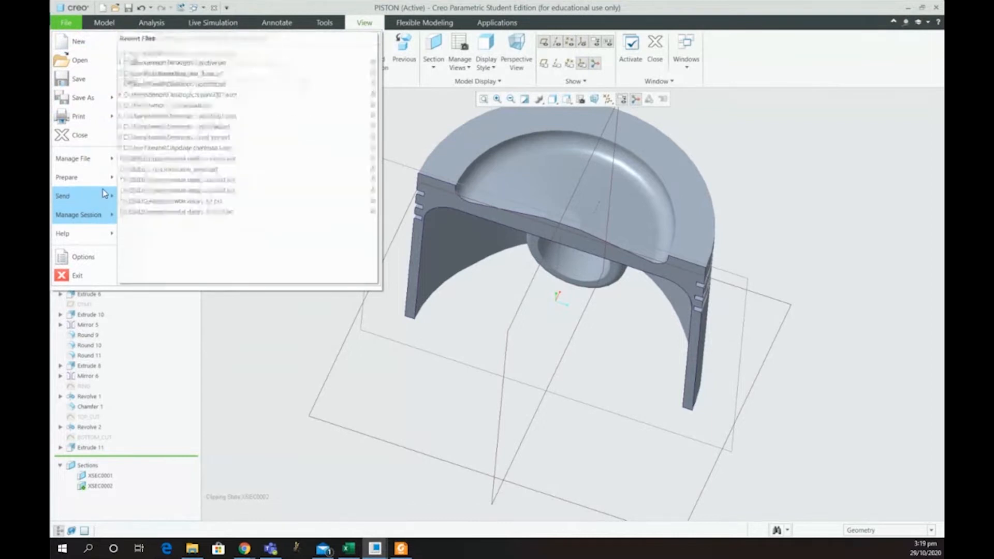
mouse_move(99, 177)
left_click(171, 55)
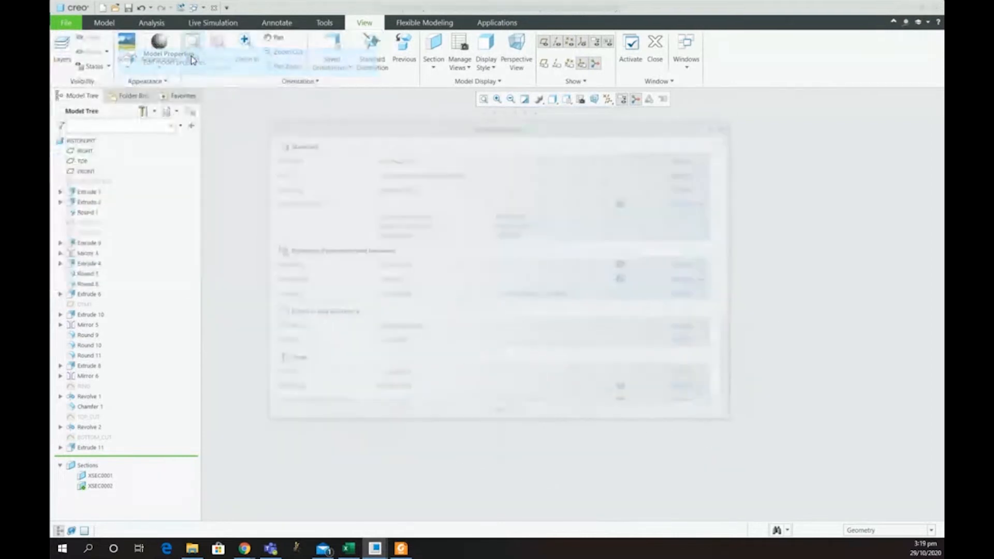
left_click(689, 159)
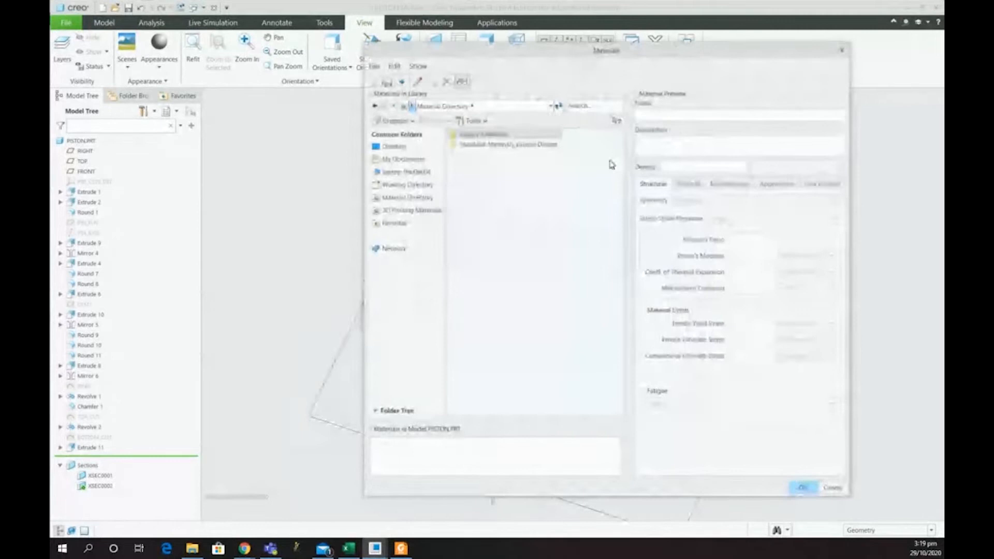
double_click(492, 135)
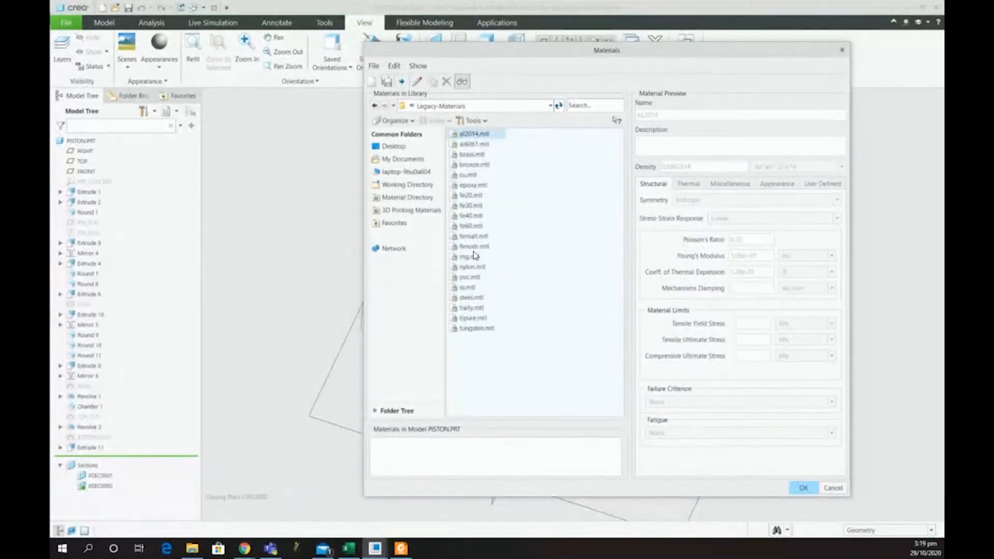
double_click(470, 297)
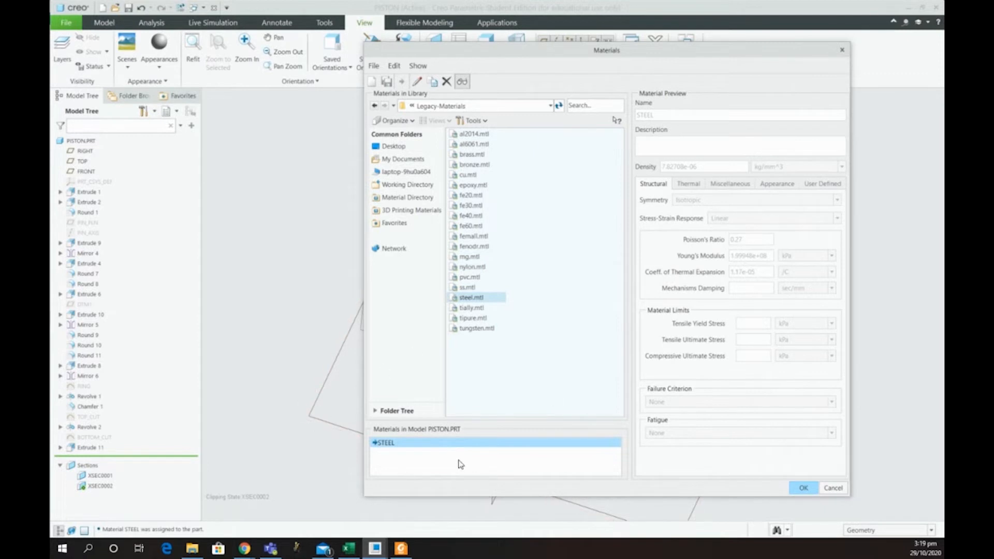
left_click(800, 488)
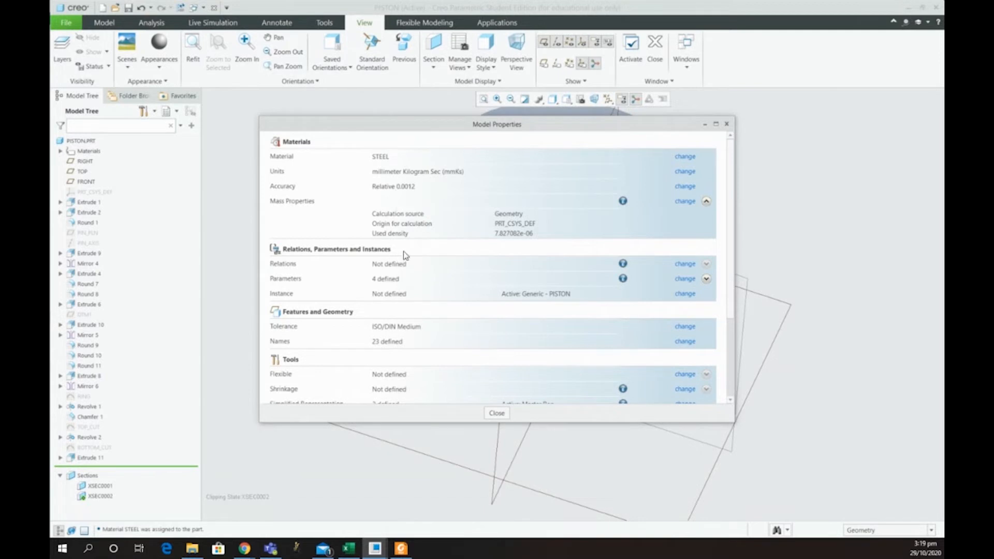
Step: Check the used density and the remaining entries in the piston's model properties
mouse_move(517, 235)
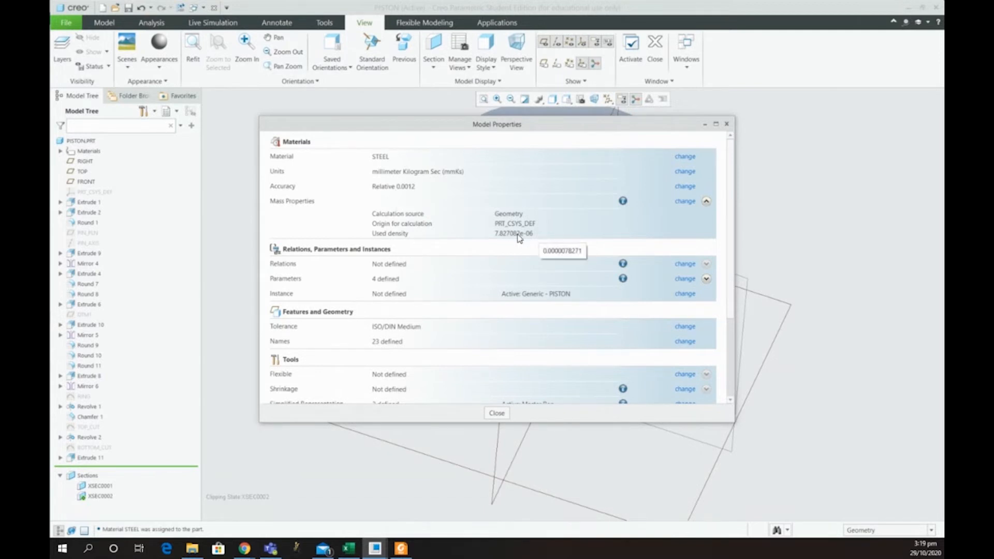
scroll(518, 236, "down", 4)
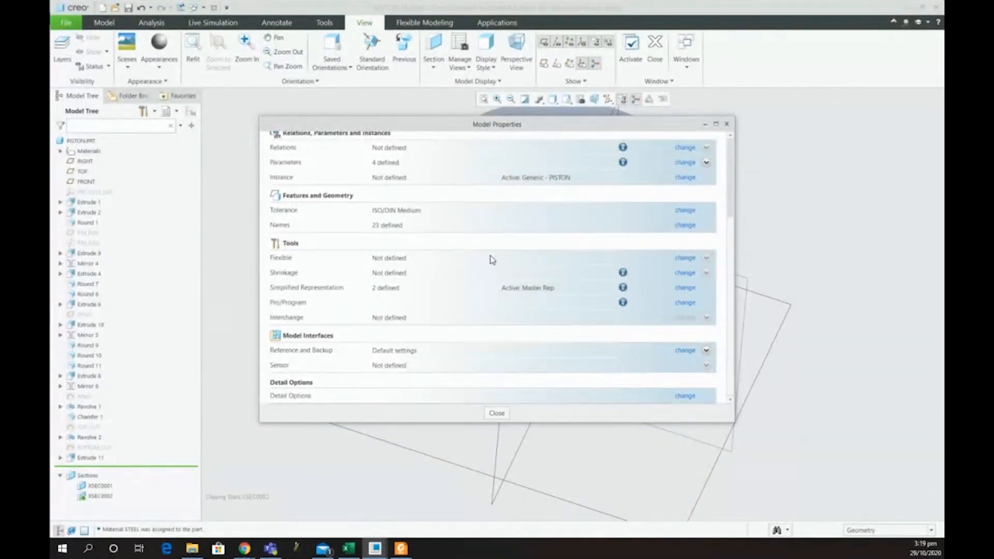
scroll(491, 260, "up", 4)
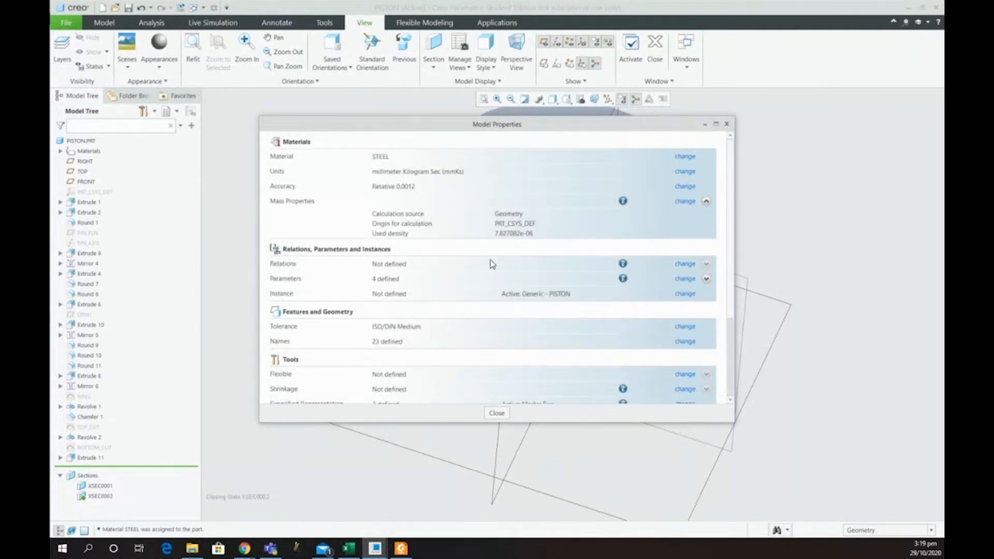
Step: Close the model properties and save the piston part
left_click(494, 413)
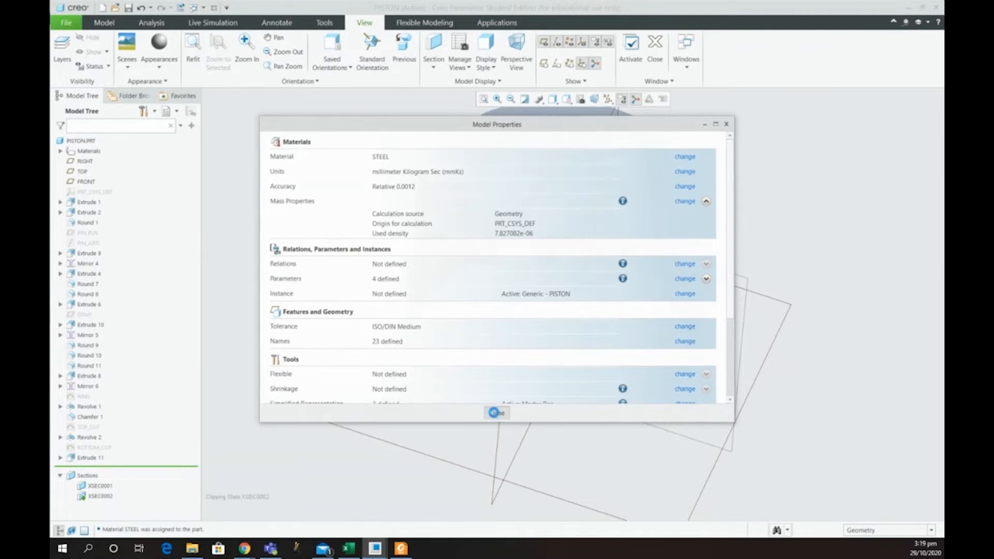
middle_click_drag(313, 308, 393, 304)
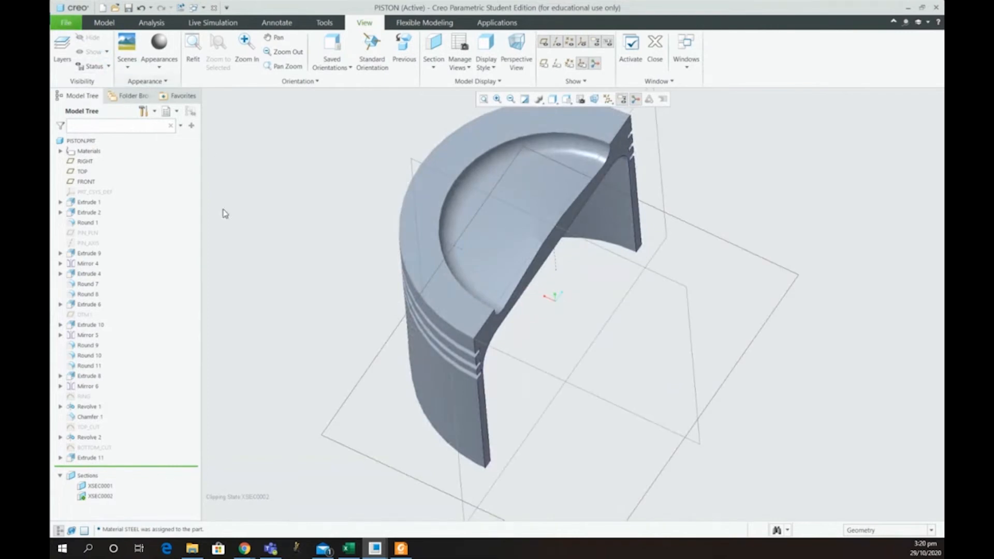
key("ctrl+s")
Step: Start a new drawing of piston.prt without the default template, using an empty landscape sheet of standard size A4
left_click(70, 22)
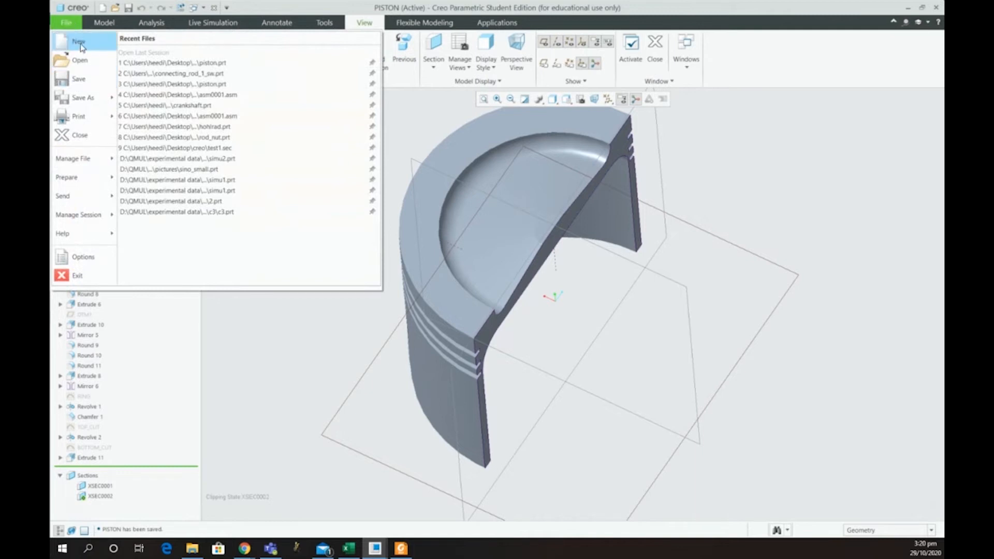
left_click(79, 42)
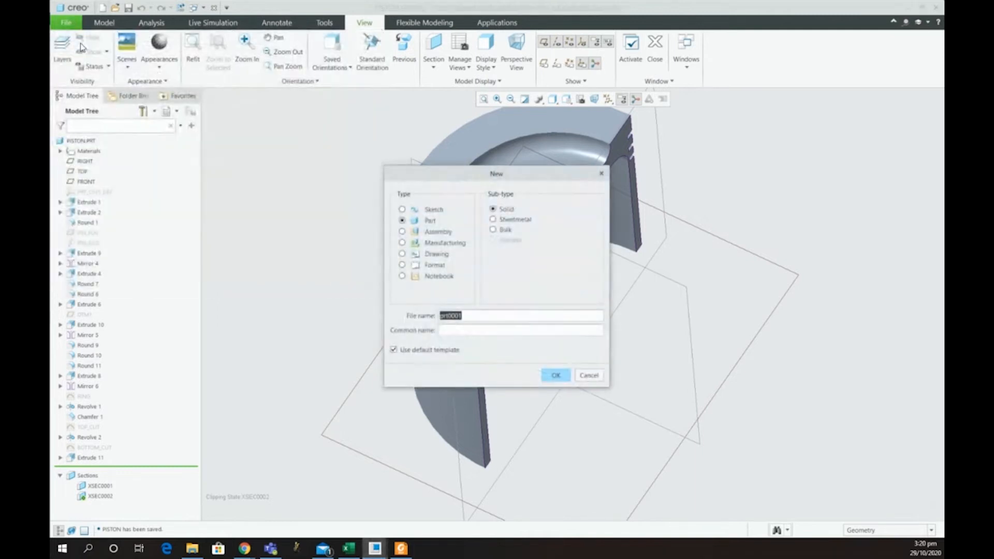
left_click(414, 258)
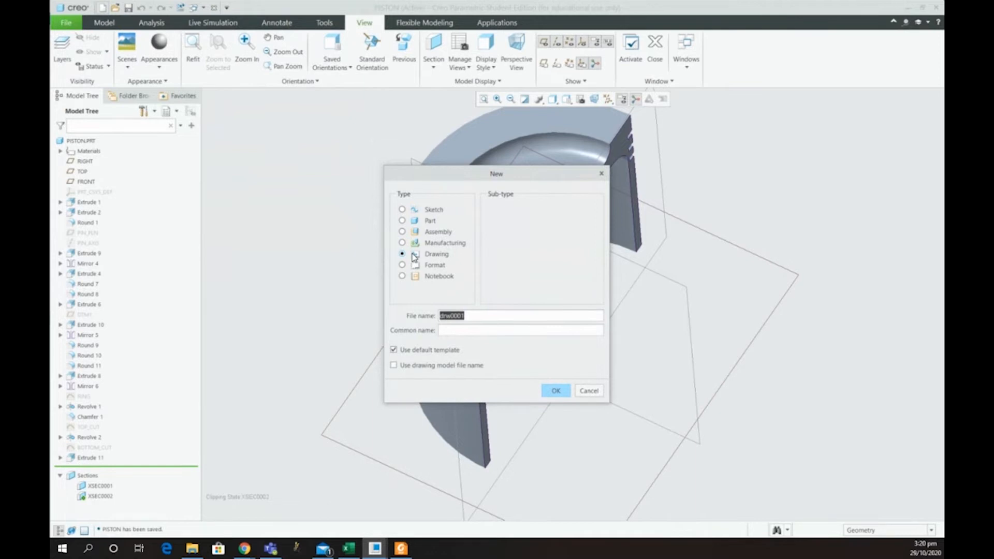
left_click(406, 352)
left_click(555, 391)
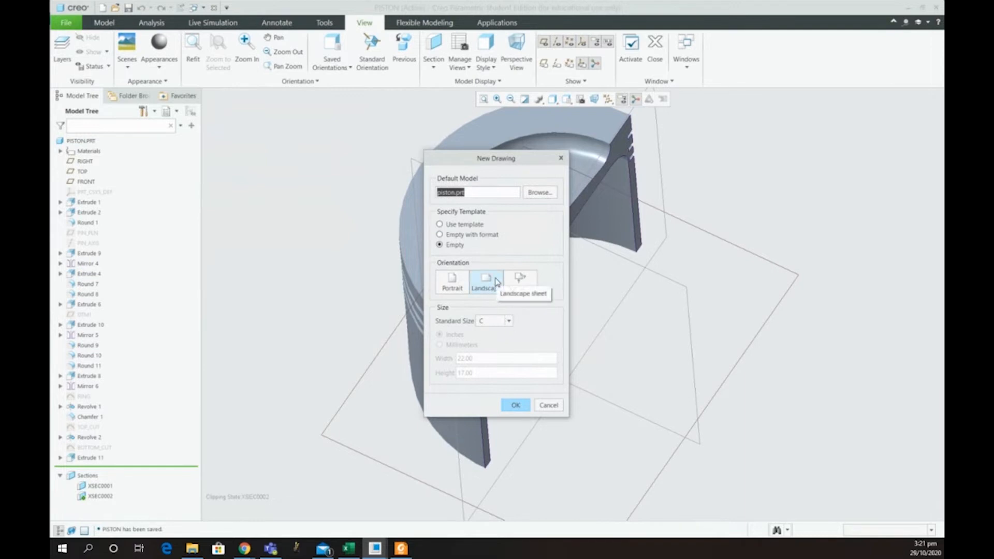
left_click(509, 322)
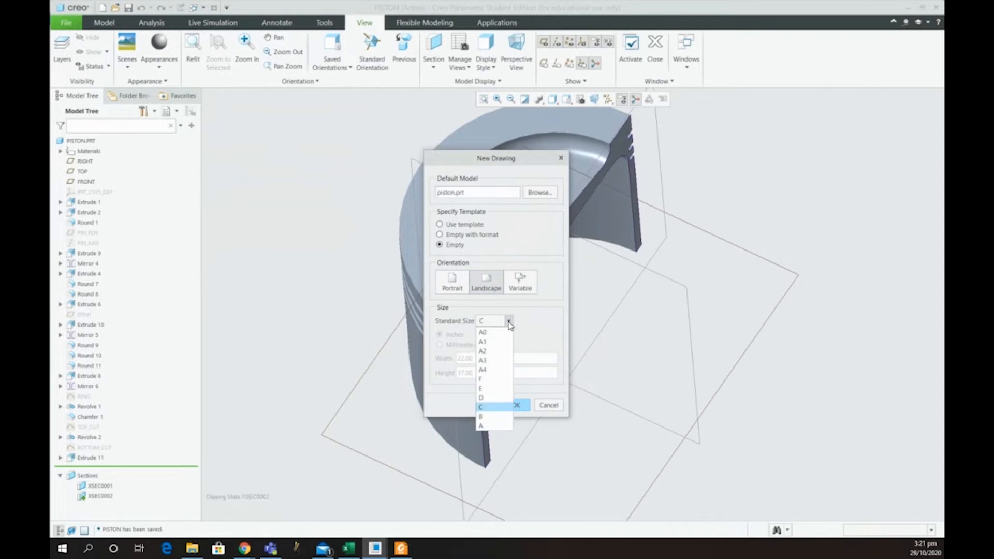
left_click(499, 370)
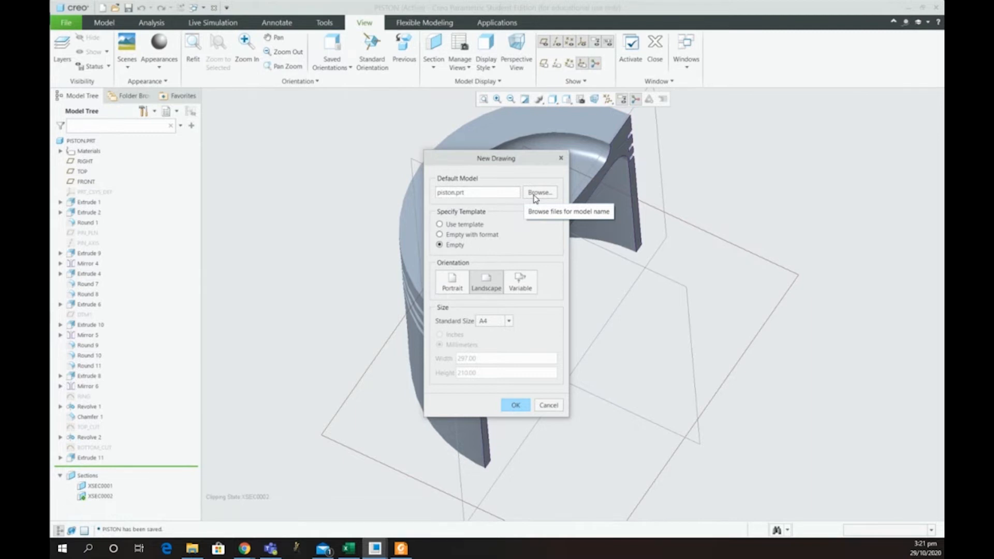
left_click(490, 234)
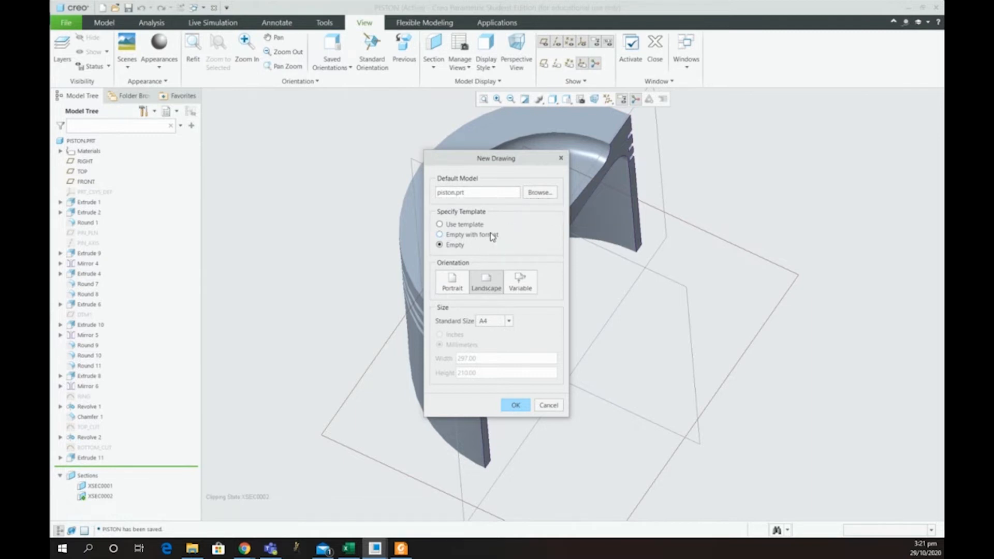
left_click(516, 278)
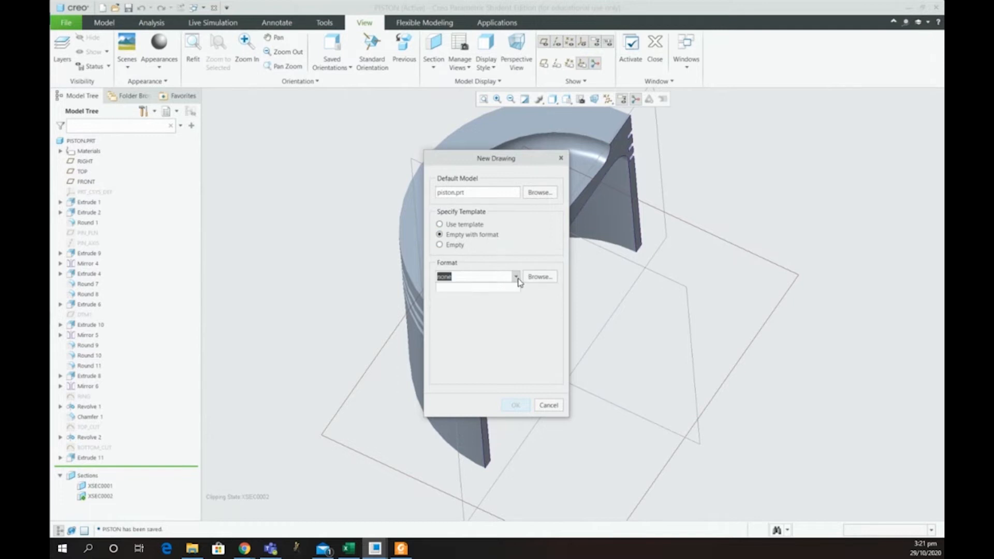
left_click(530, 276)
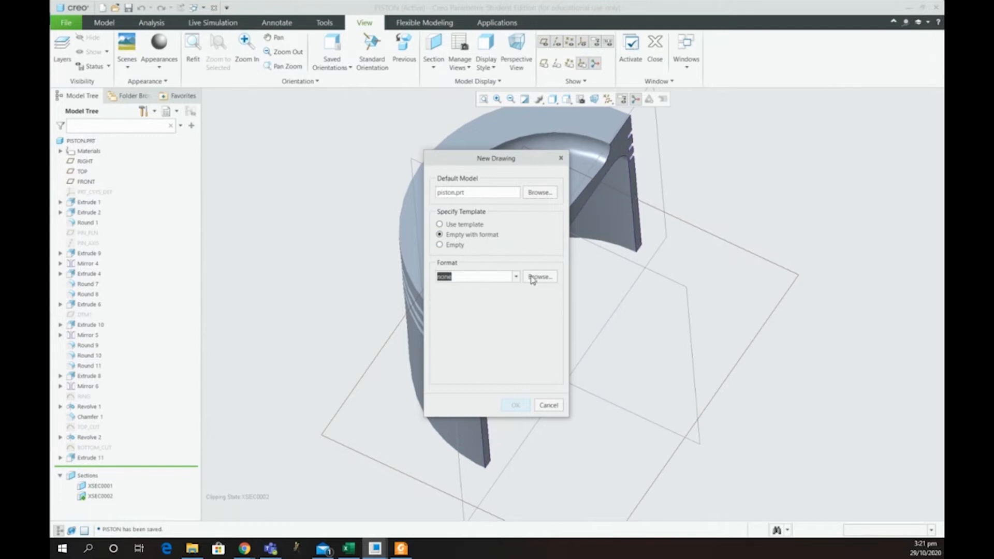
left_click(541, 277)
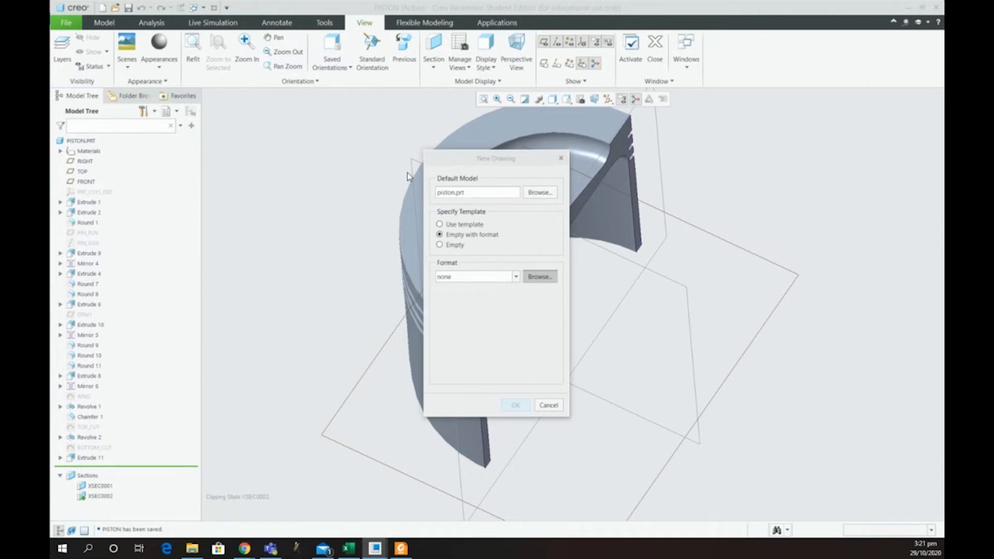
left_click(556, 406)
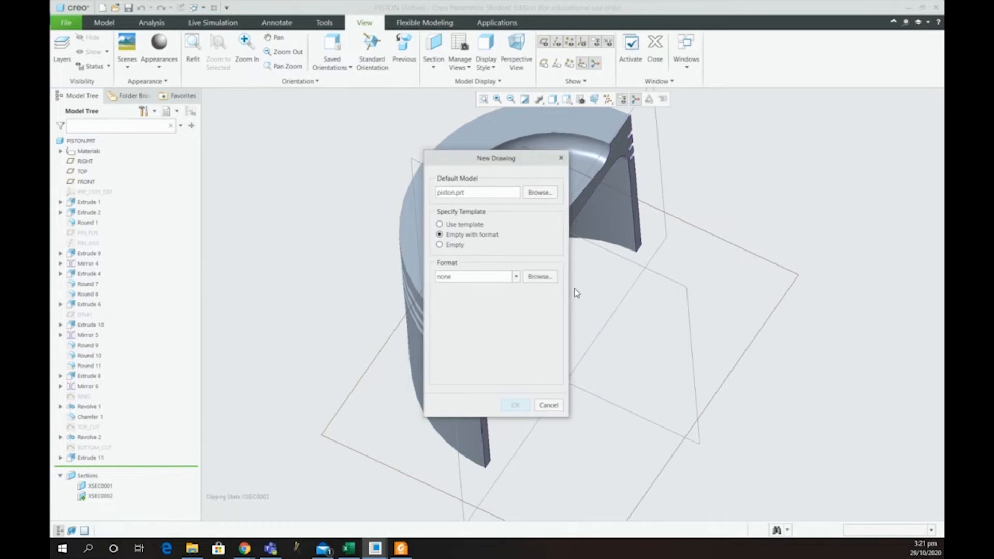
left_click(541, 277)
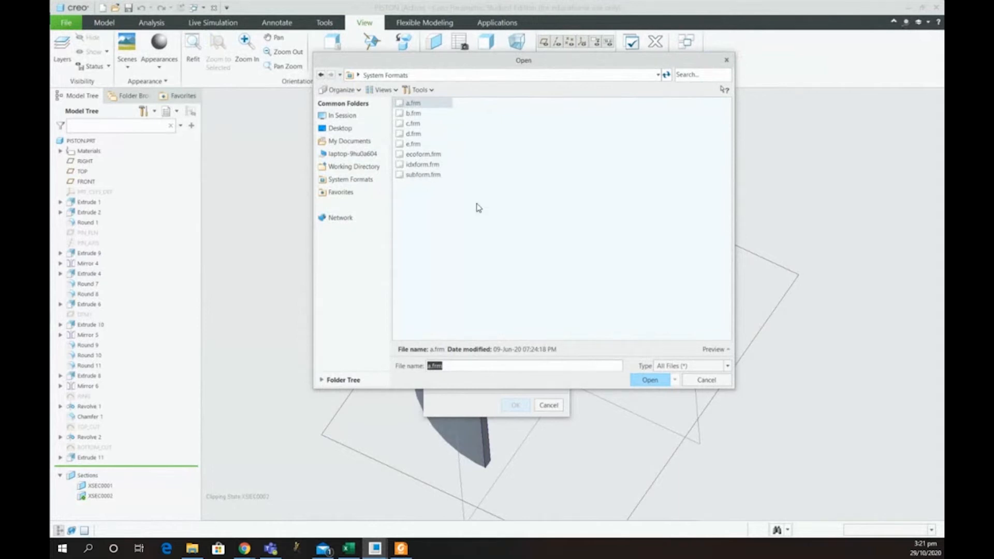
left_click(709, 383)
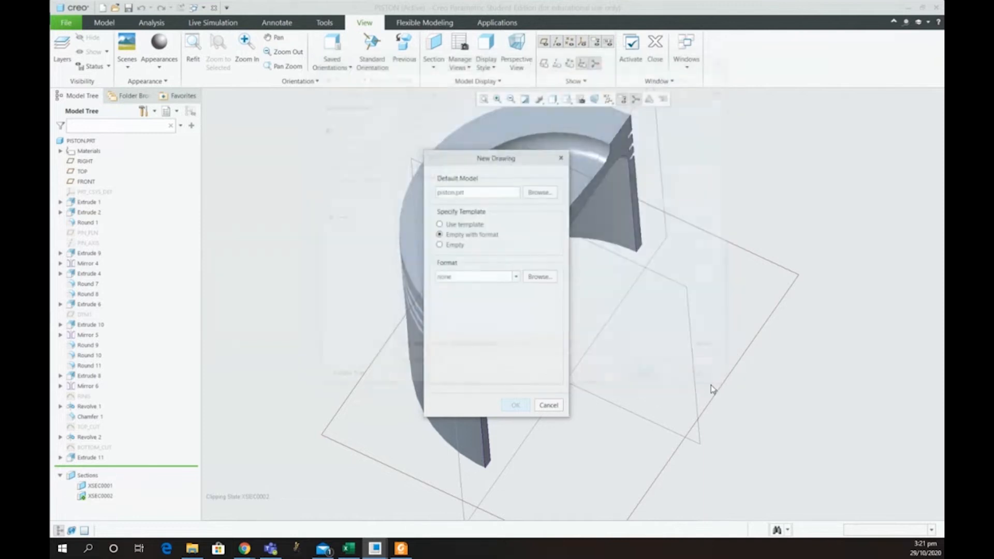
Step: Create the drawing with the Empty template option on the A4 landscape sheet and maximize the drawing window
left_click(449, 248)
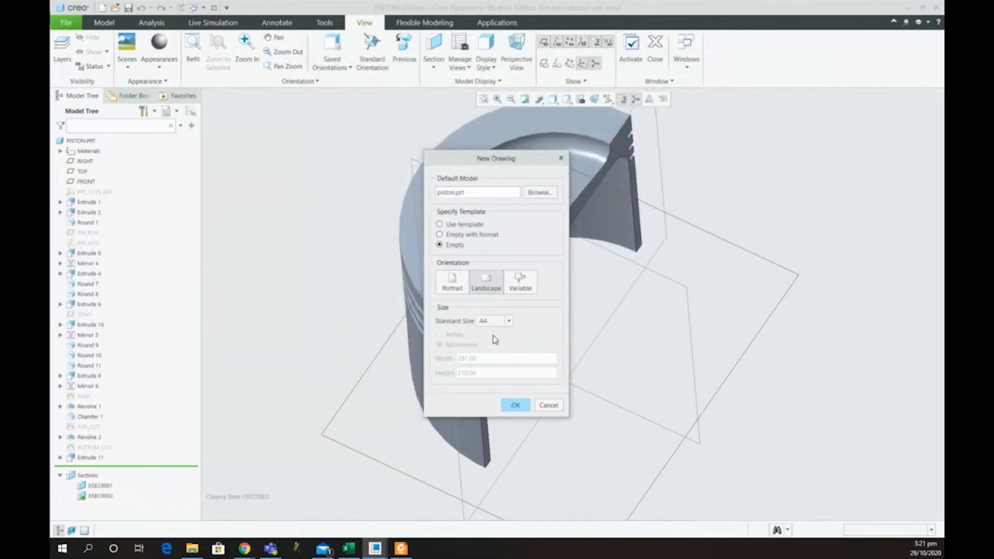
left_click(515, 405)
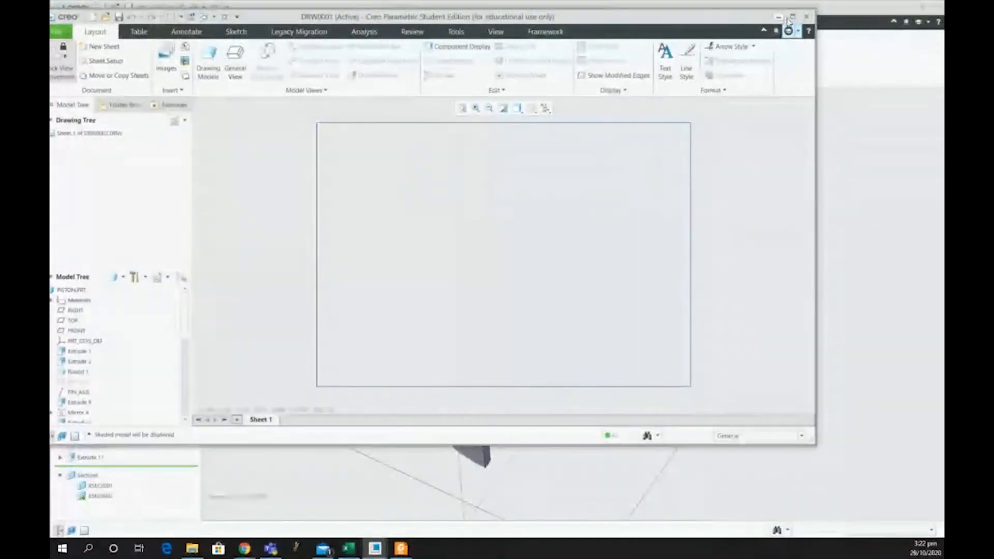
left_click(793, 18)
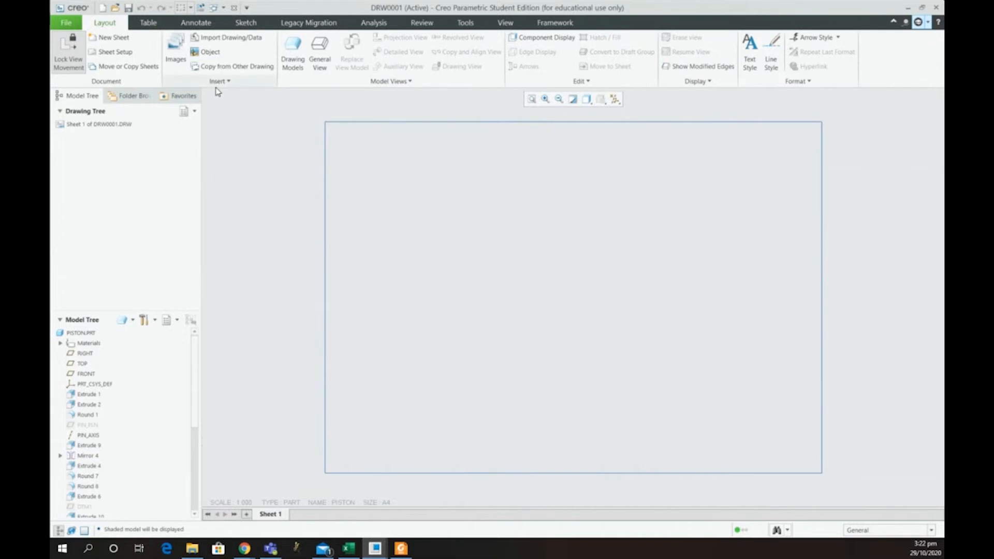
left_click(321, 64)
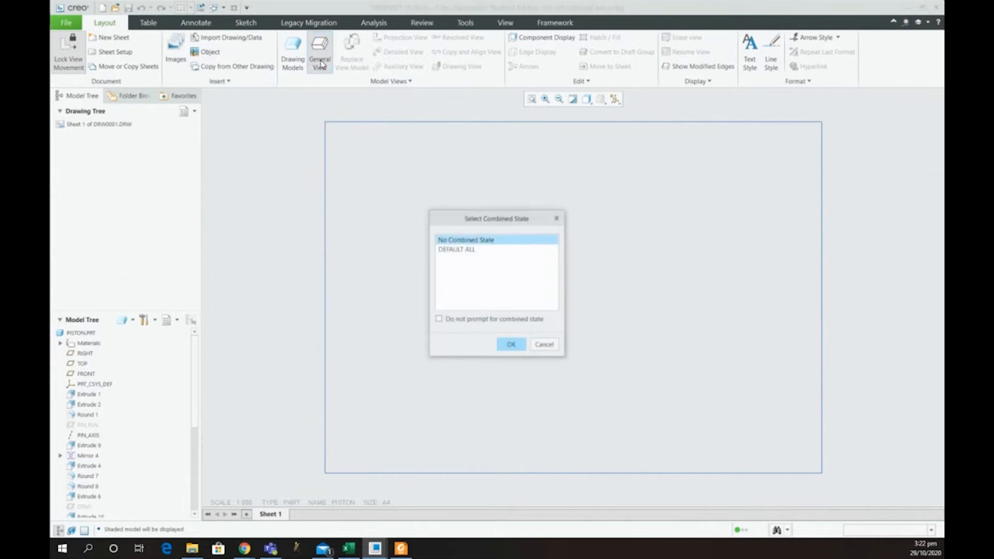
left_click(477, 250)
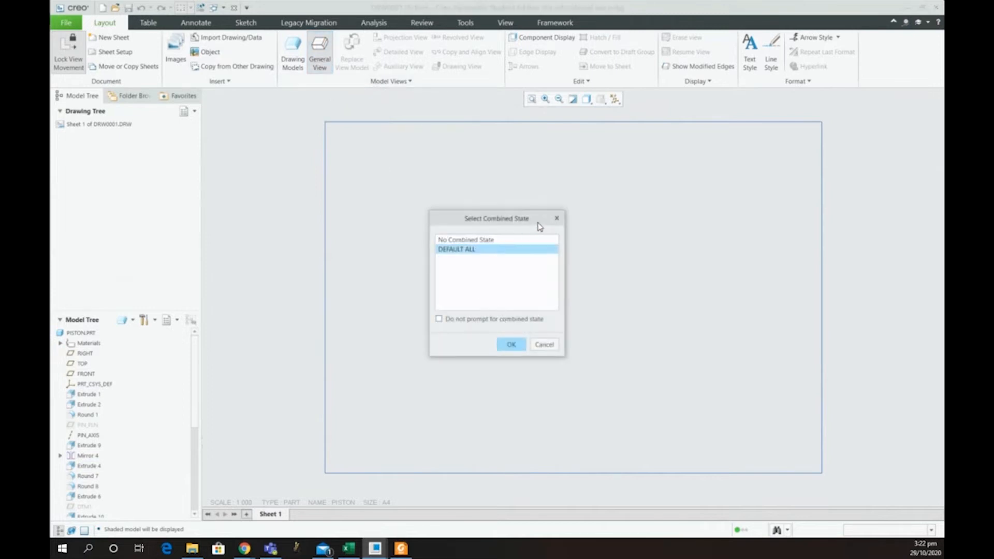
left_click(556, 218)
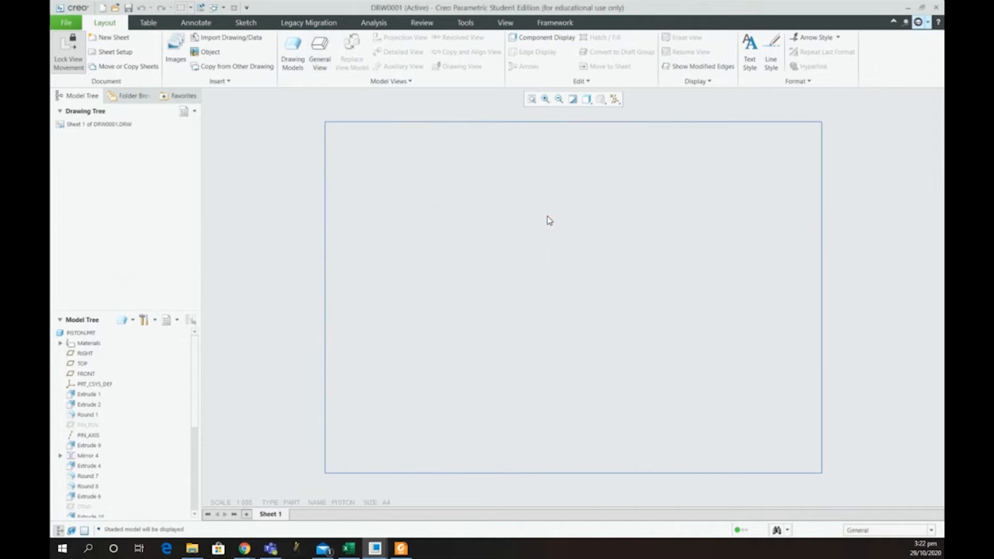
Step: Place a general view of the piston using the DEFAULT ALL combined state in the sheet's upper right area and orient it to FRONT
left_click(321, 66)
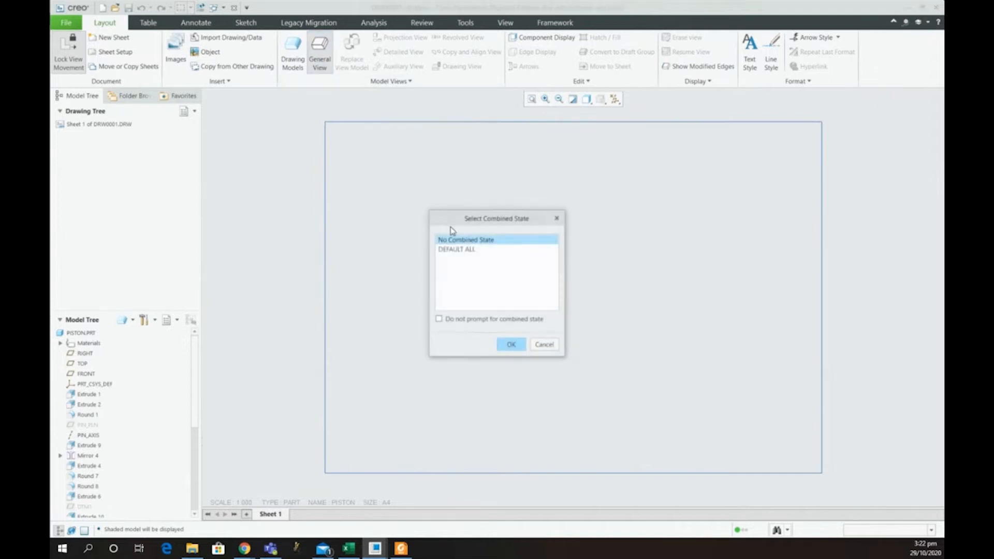
left_click(459, 250)
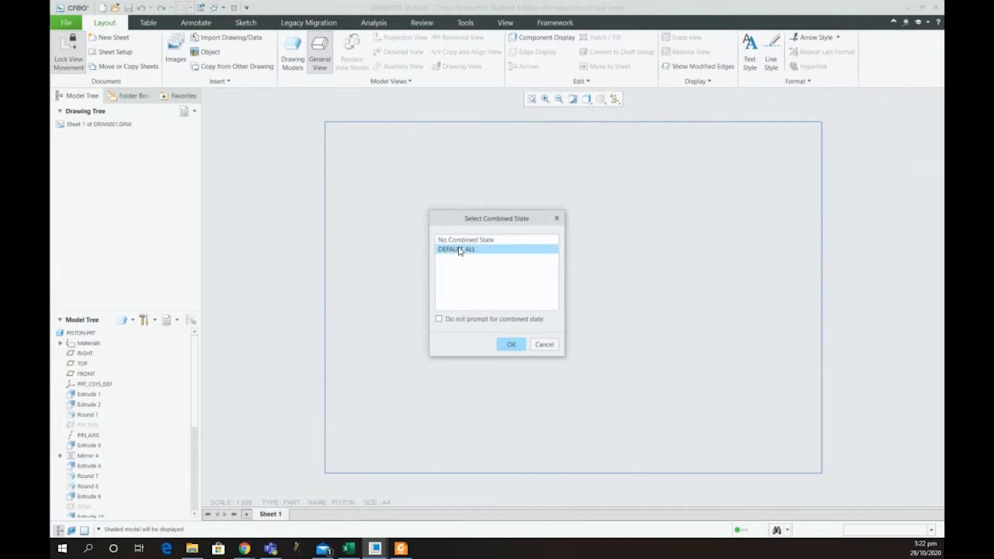
left_click(501, 344)
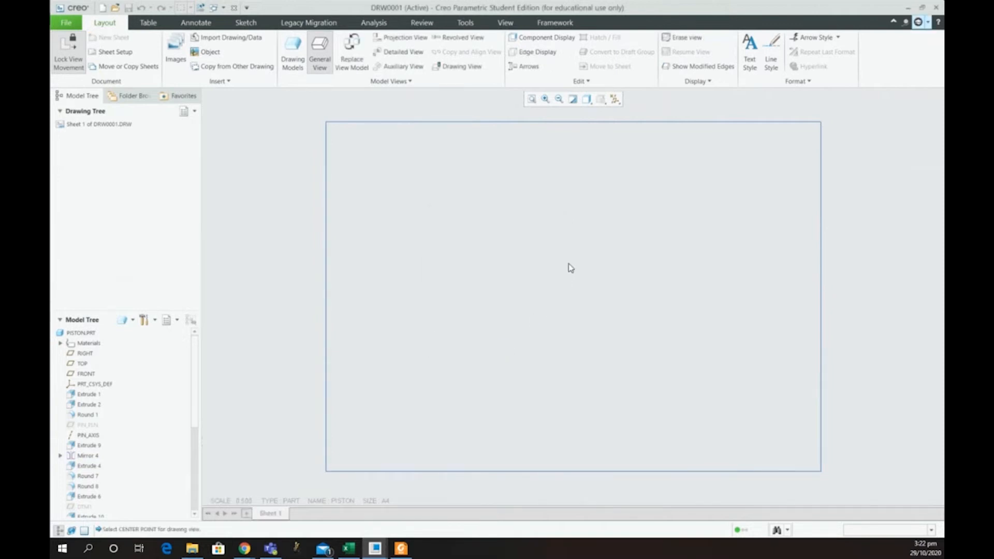
left_click(624, 265)
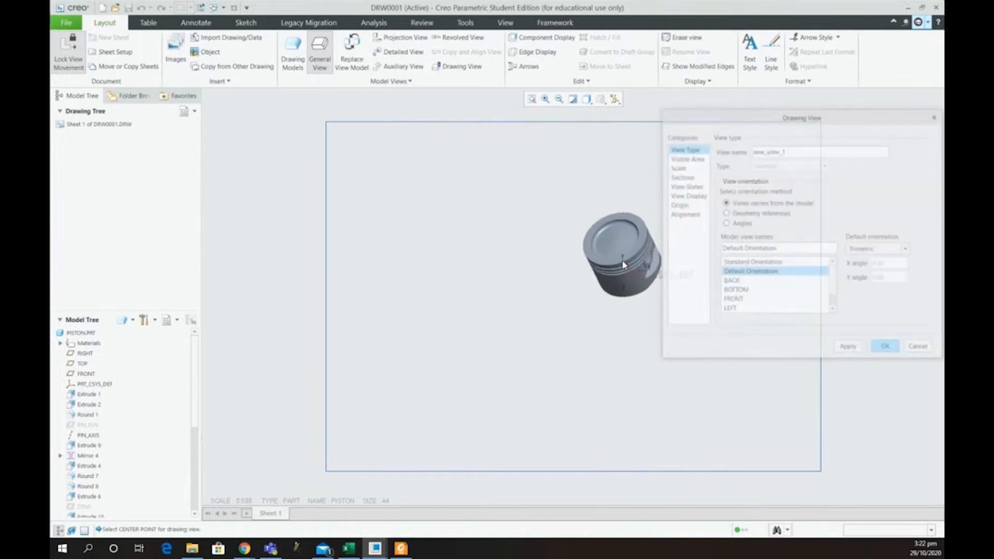
mouse_move(786, 118)
left_mouse_down()
mouse_move(352, 172)
mouse_move(260, 165)
left_mouse_up()
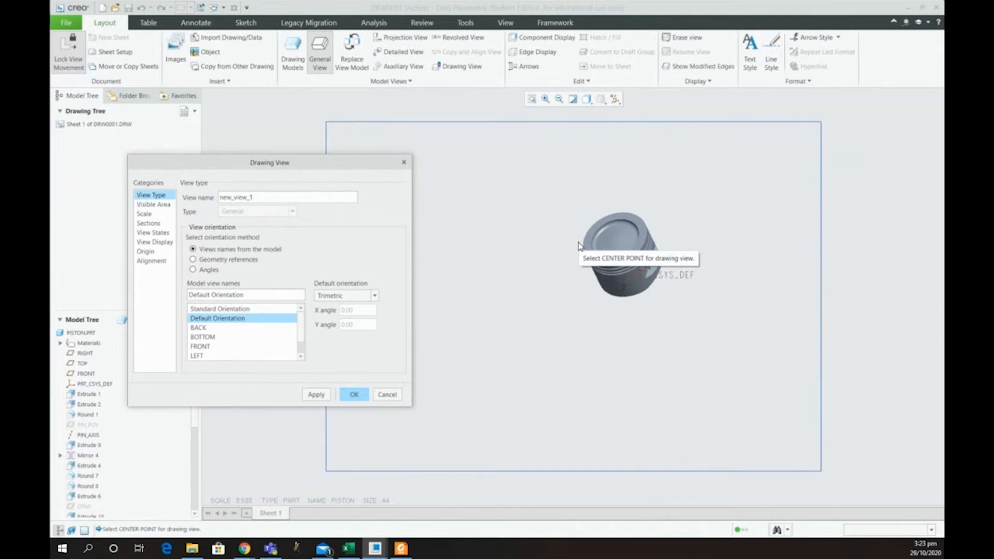
left_click(209, 347)
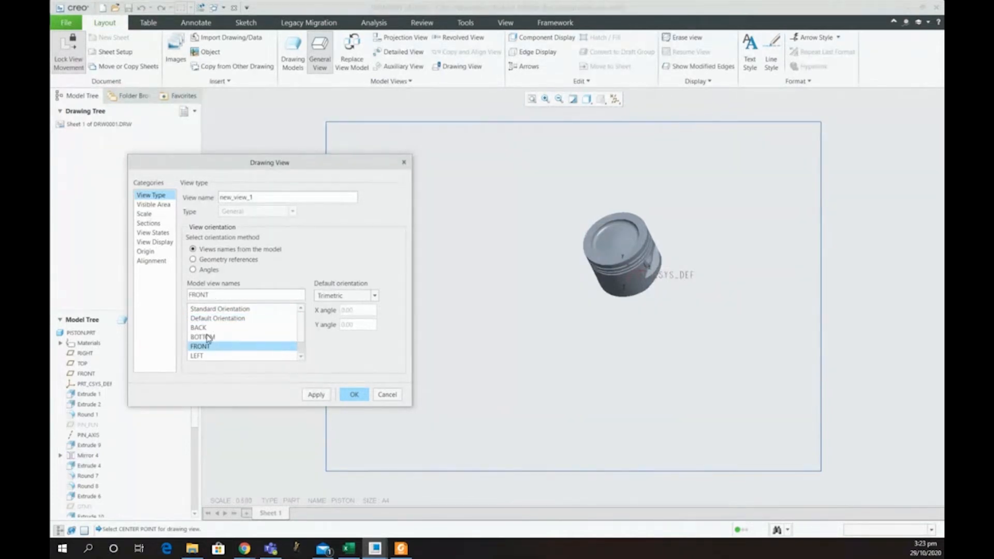
left_click(316, 394)
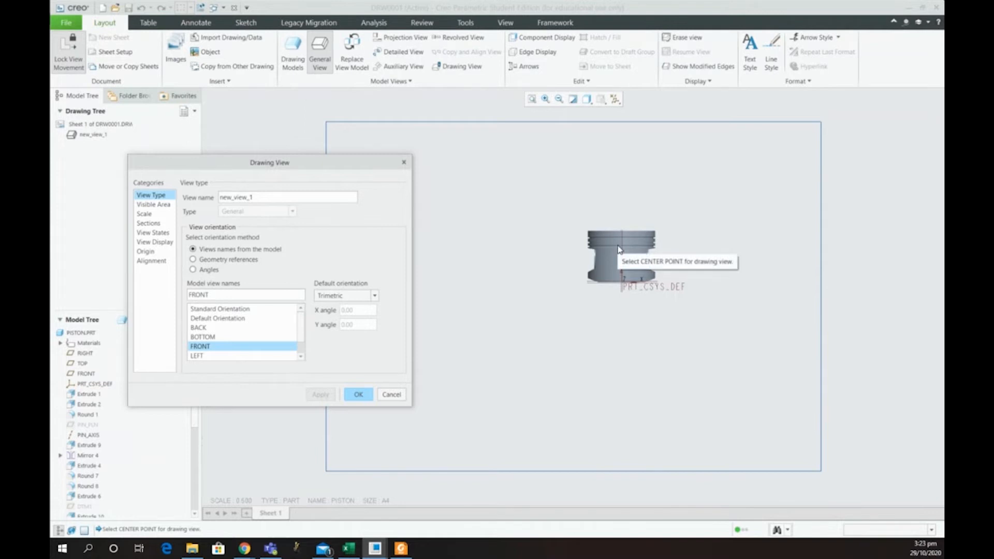
Step: Give the piston's front view a custom scale, trying 1 before settling on 0.7
left_click(156, 205)
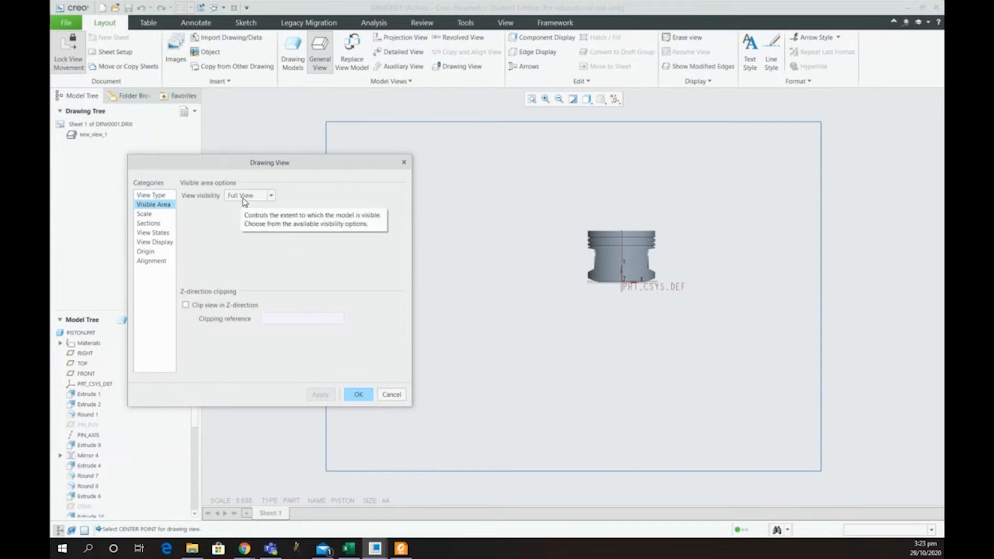
left_click(150, 214)
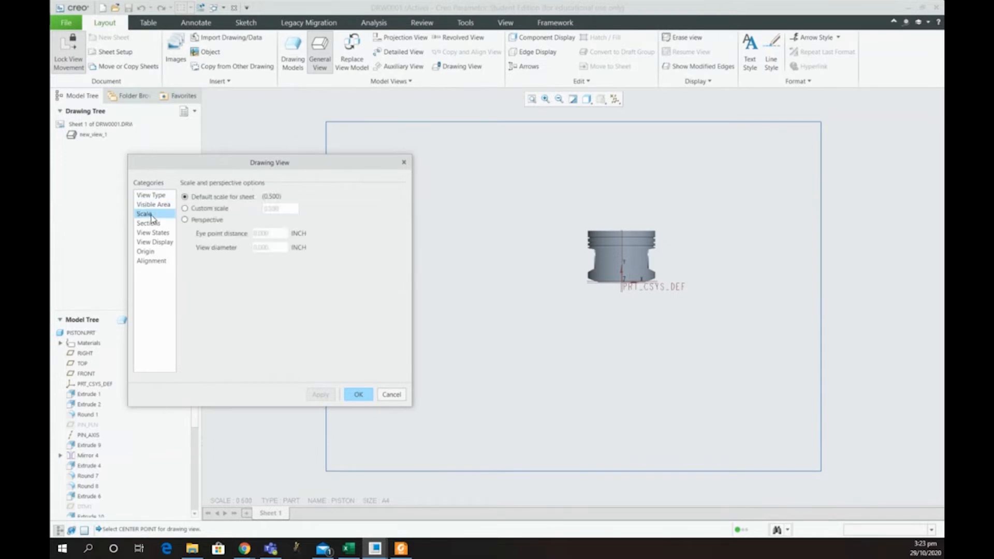
left_click(190, 209)
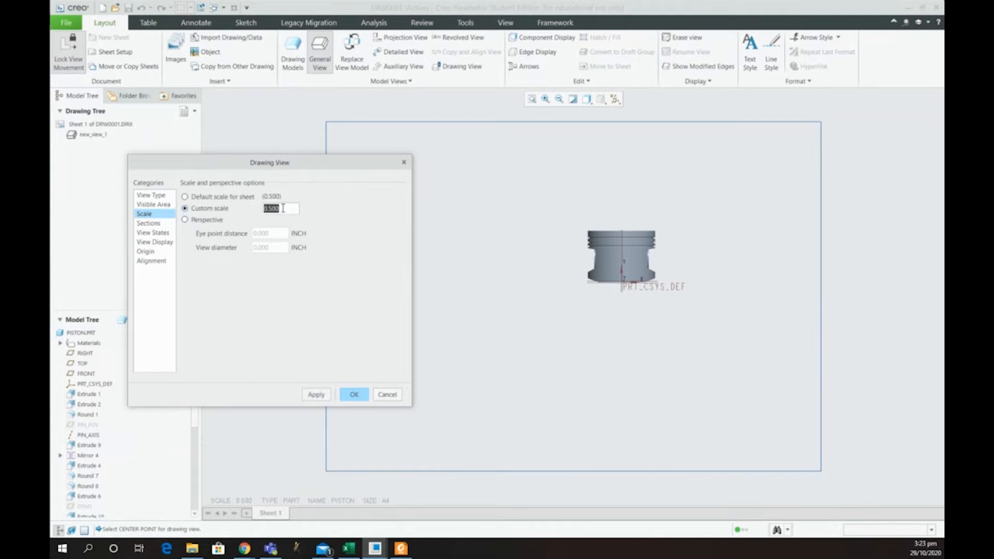
type("1")
left_click(316, 394)
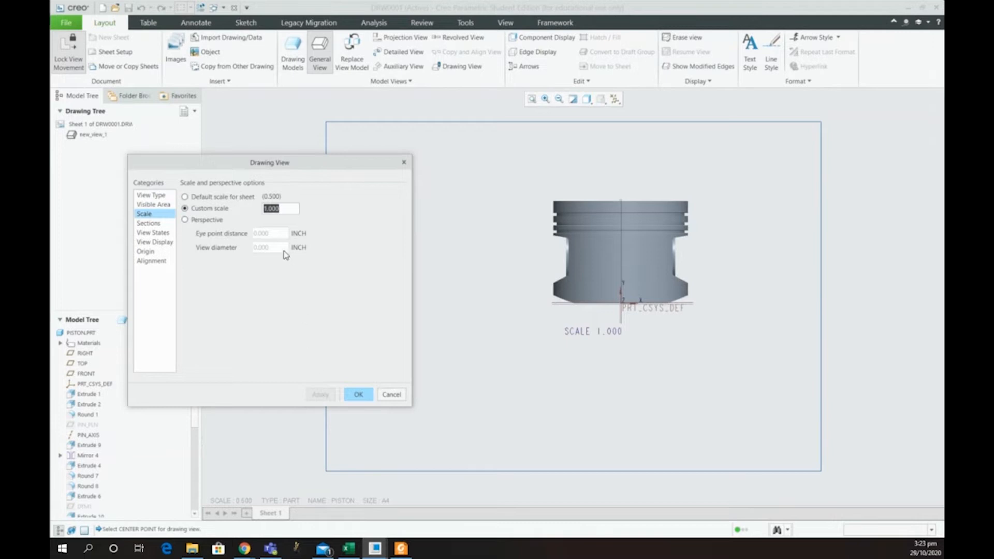
type("0.7")
left_click(322, 394)
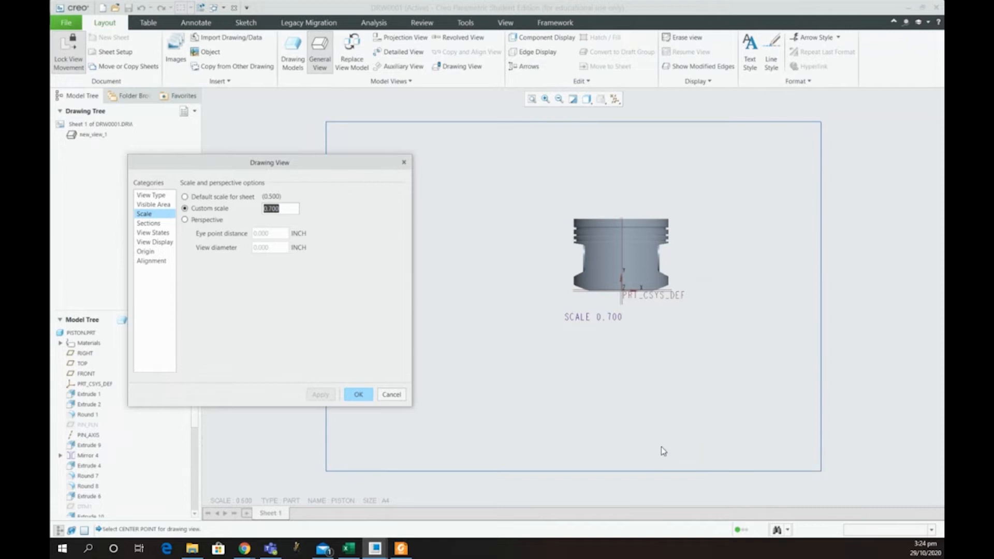
Step: Set the front view's display style to No Hidden and its tangent edges display style to Solid
left_click(163, 233)
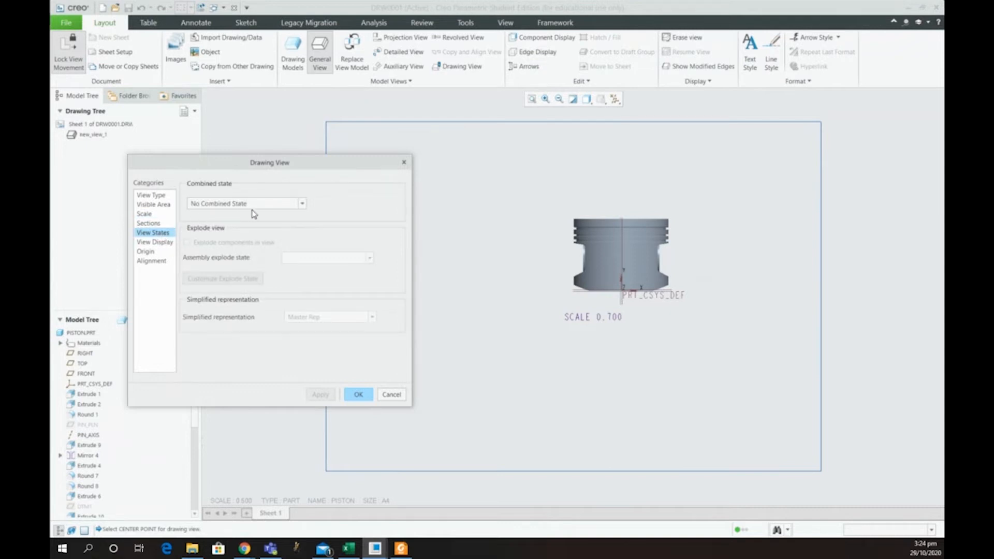
left_click(168, 242)
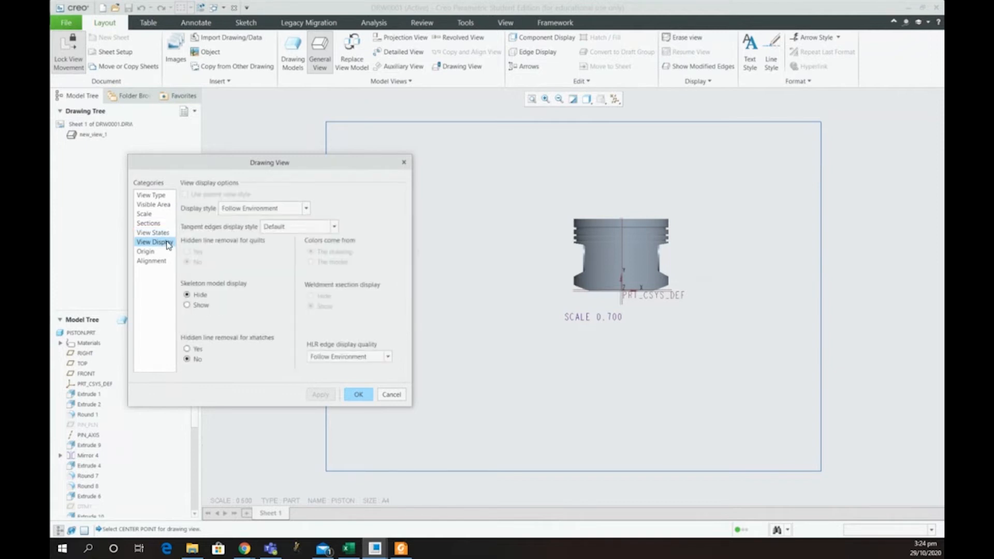
left_click(306, 209)
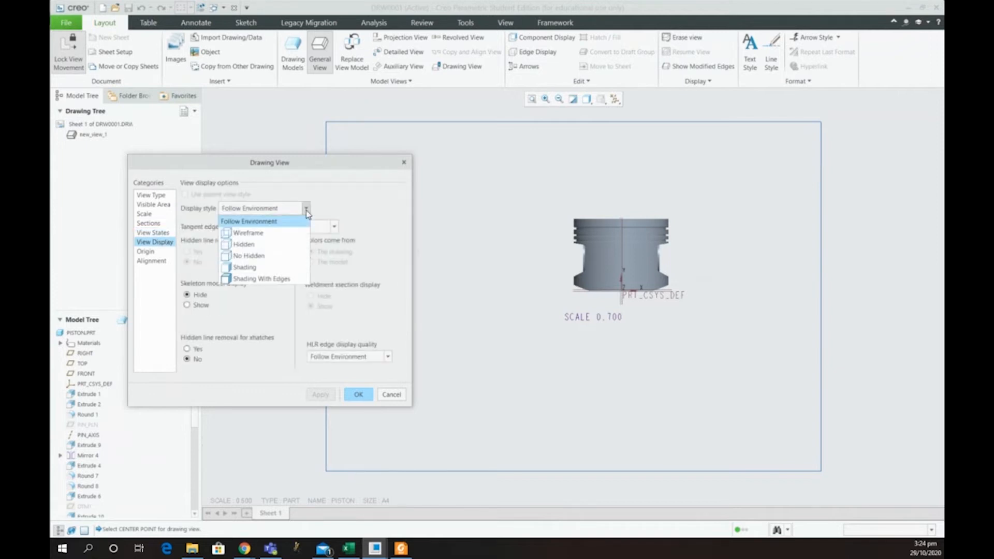
left_click(271, 257)
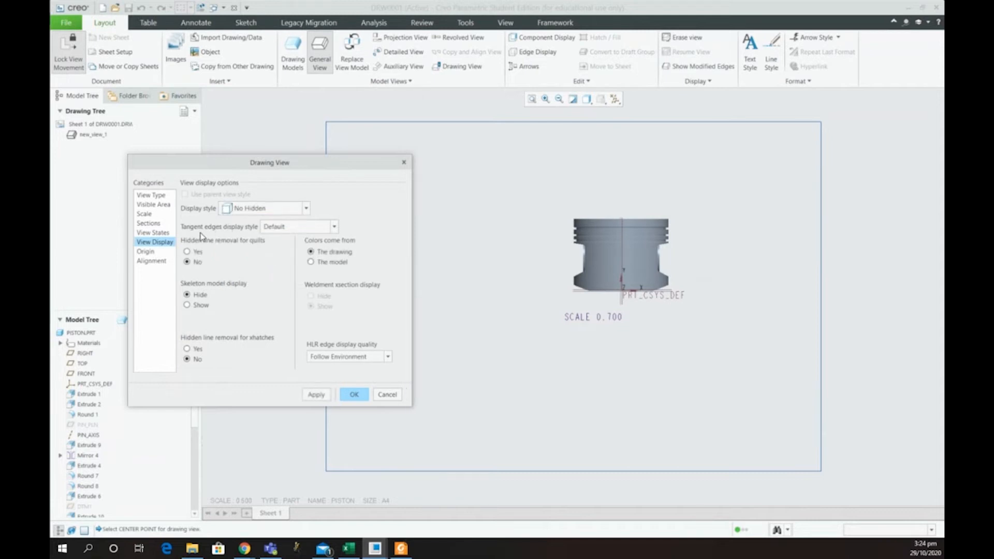
left_click(267, 227)
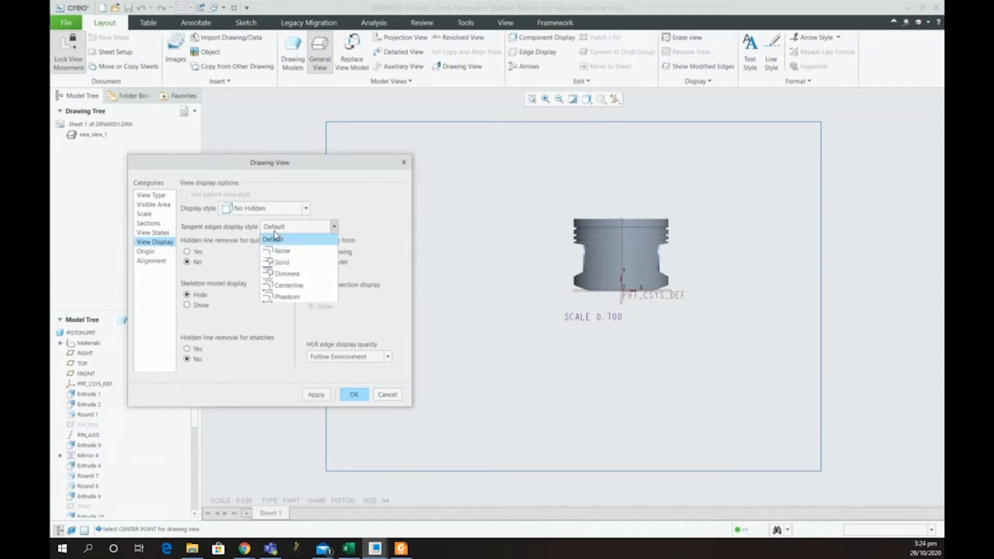
left_click(279, 262)
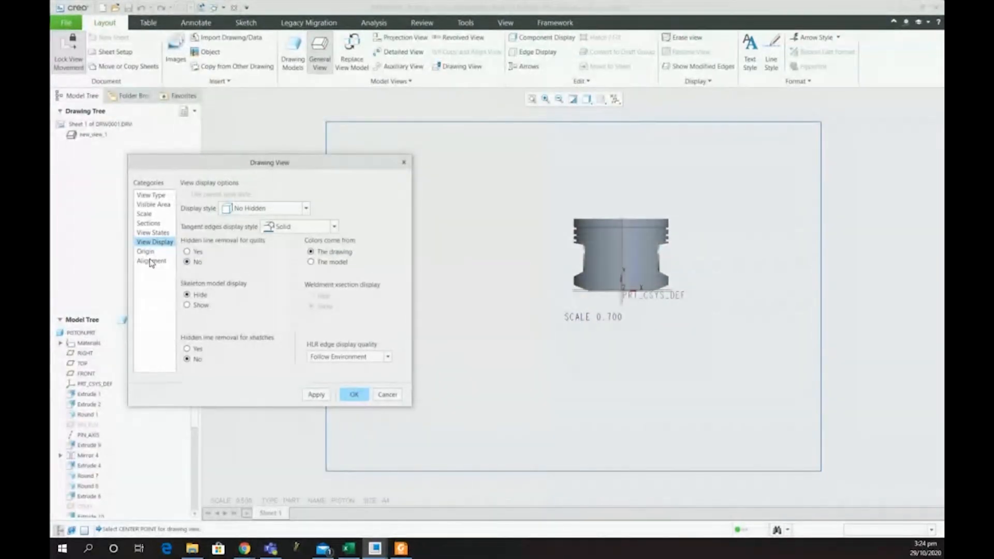
Step: Recheck the front view's type, scale, section and state settings, and apply the view display changes
left_click(148, 198)
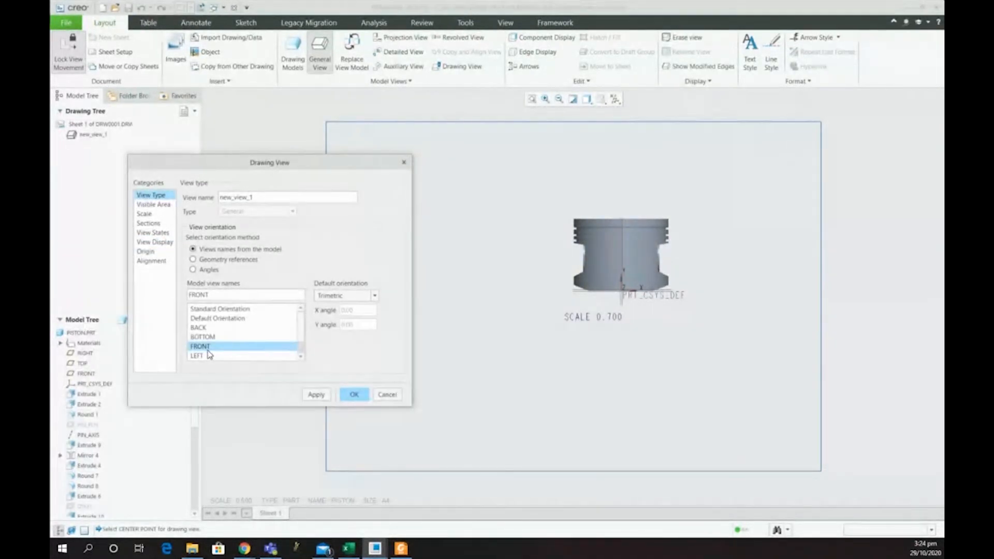
left_click(148, 214)
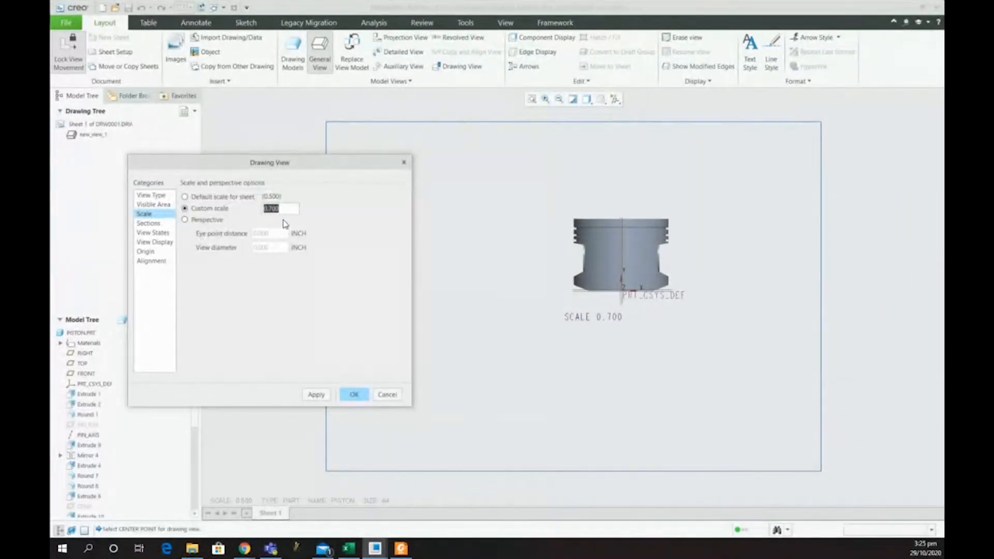
left_click(157, 225)
left_click(159, 233)
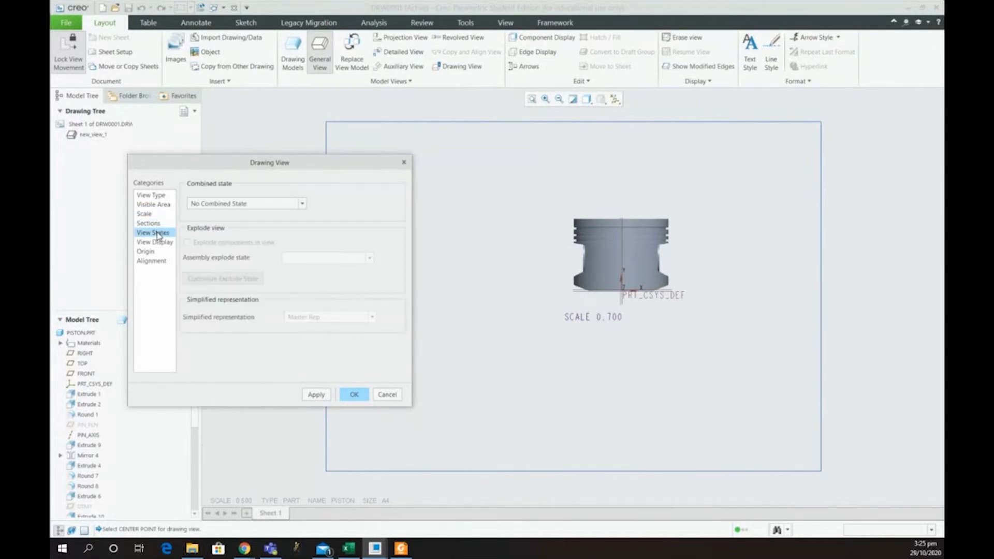
left_click(158, 242)
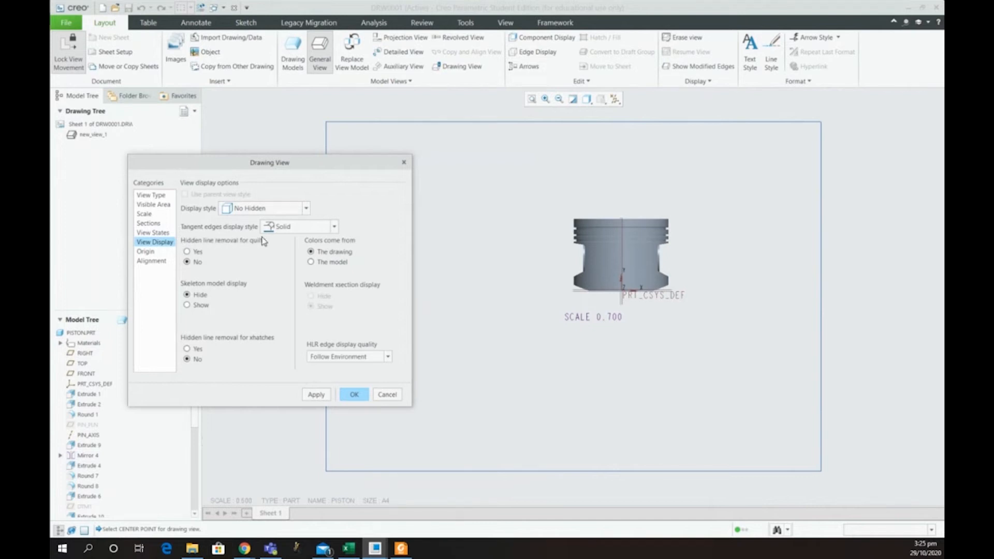
left_click(314, 395)
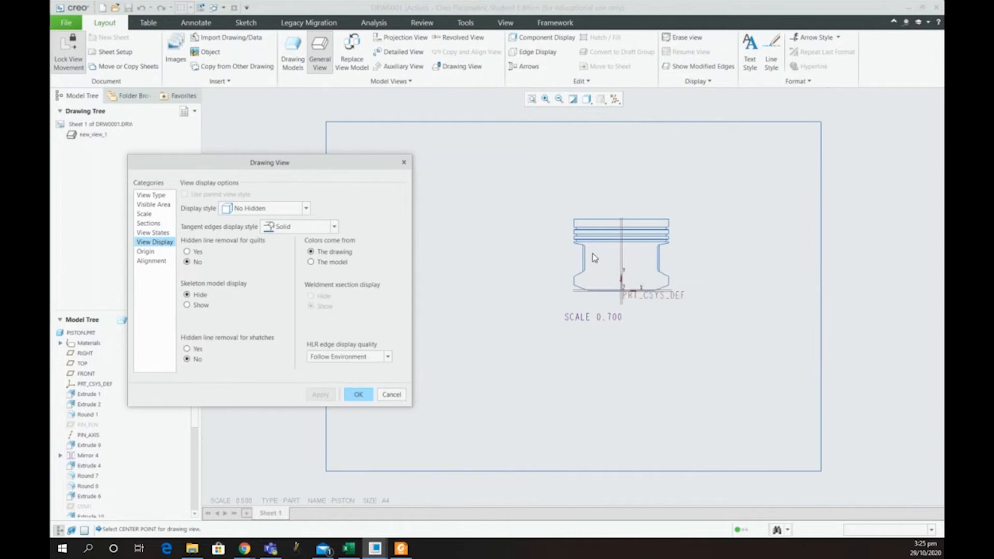
left_click(357, 395)
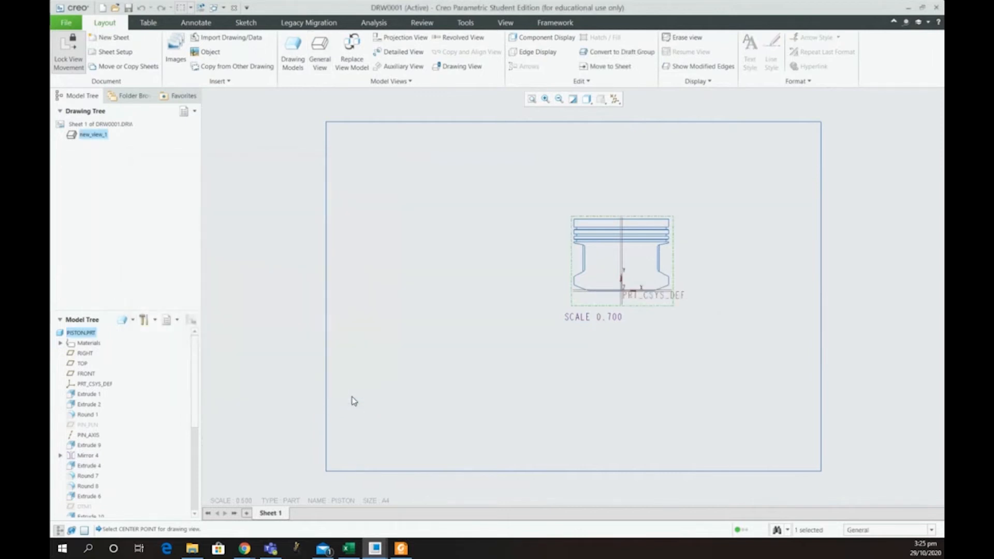
Step: With view movement unlocked, move the front view to the sheet's upper left area and delete its scale note
left_click_drag(604, 263, 547, 250)
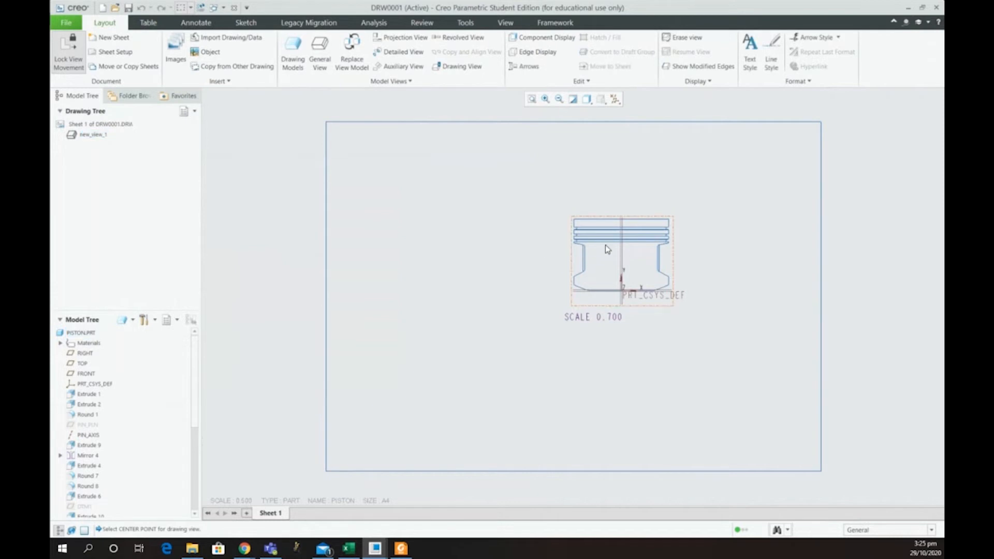
left_click(600, 262)
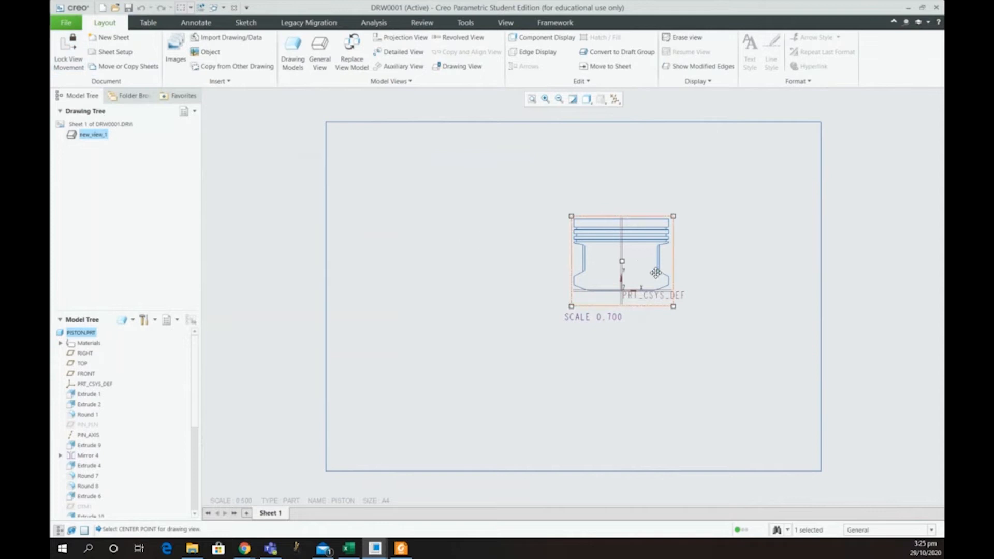
left_click_drag(626, 266, 415, 201)
left_click(502, 234)
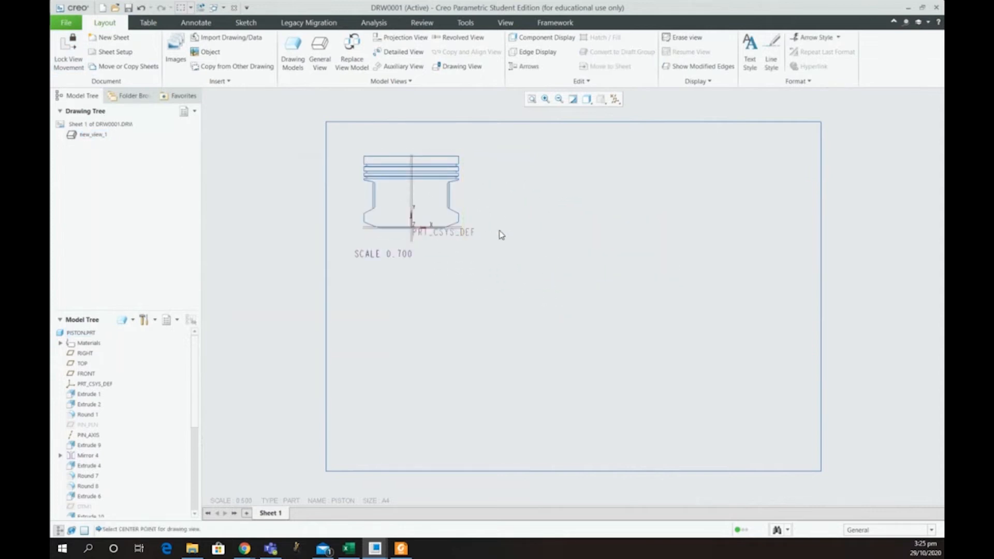
left_click(403, 255)
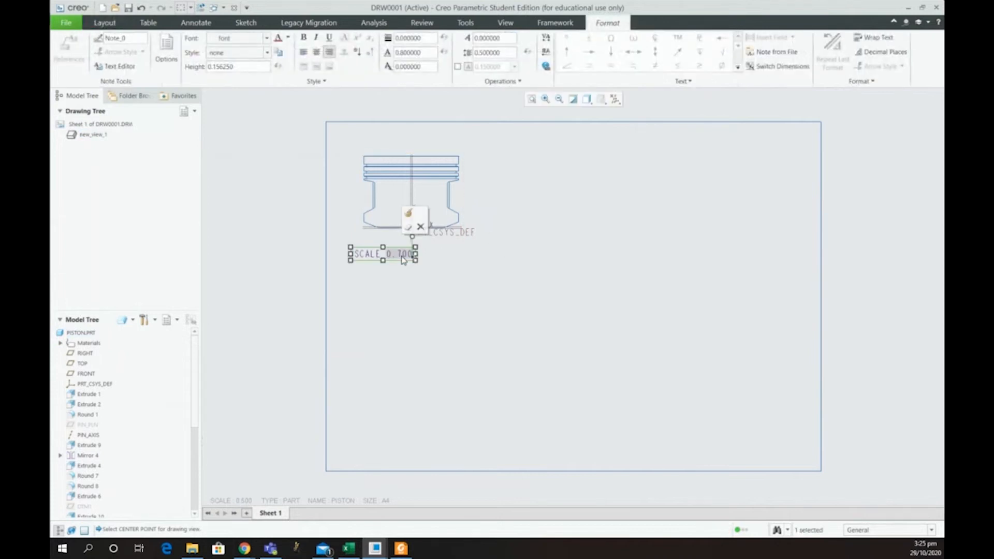
key("Delete")
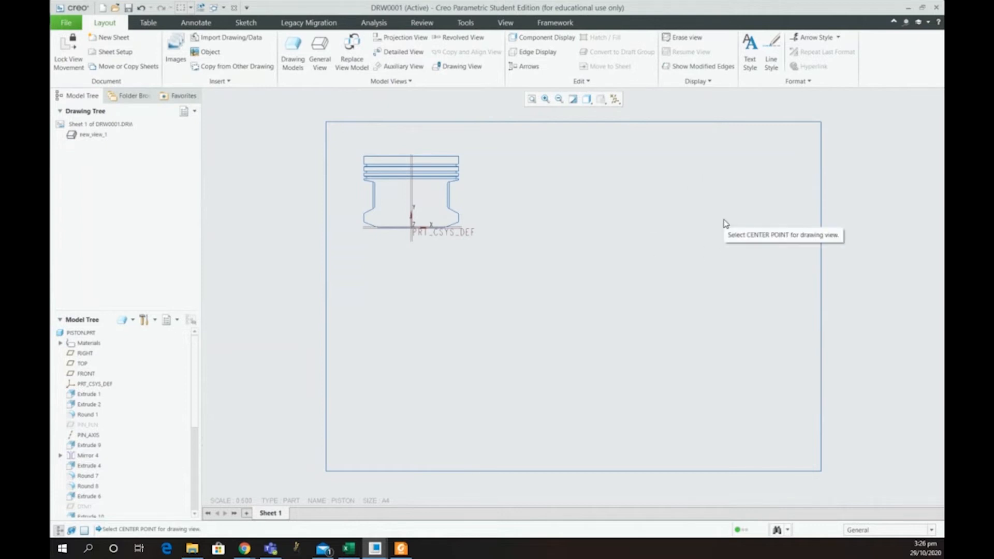
Step: Place a second general view with the DEFAULT ALL combined state in the sheet's upper right area and orient it to LEFT
left_click(327, 62)
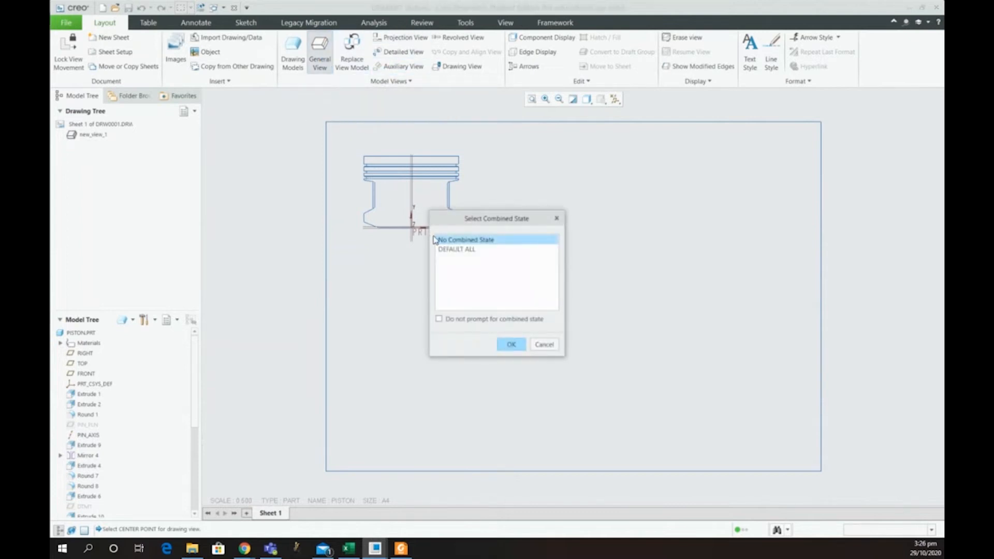
left_click(444, 249)
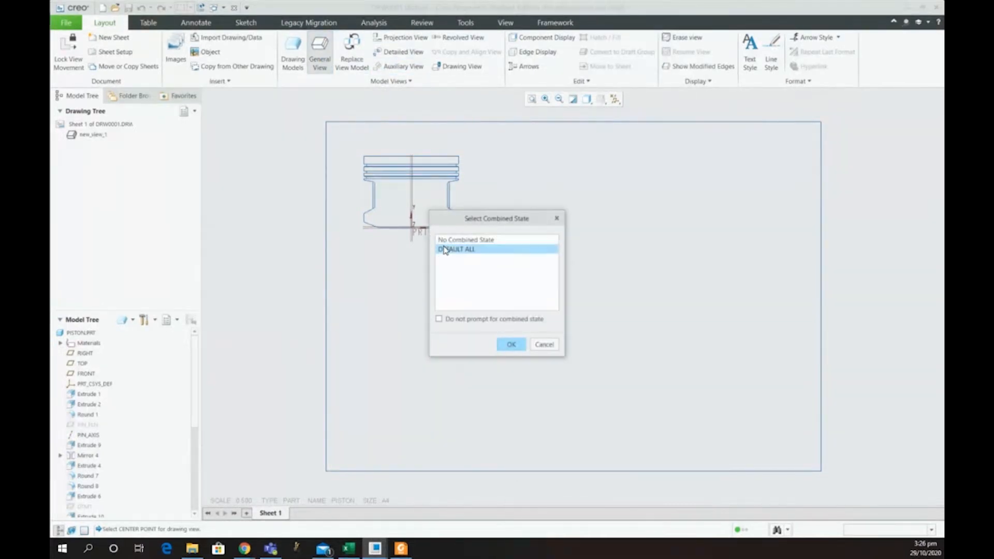
left_click(510, 345)
left_click(732, 221)
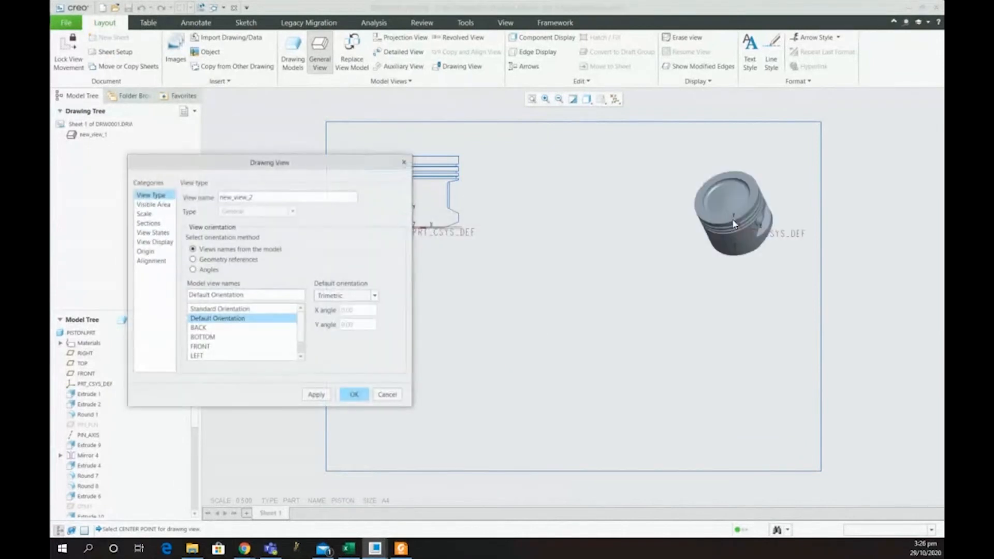
left_click(207, 357)
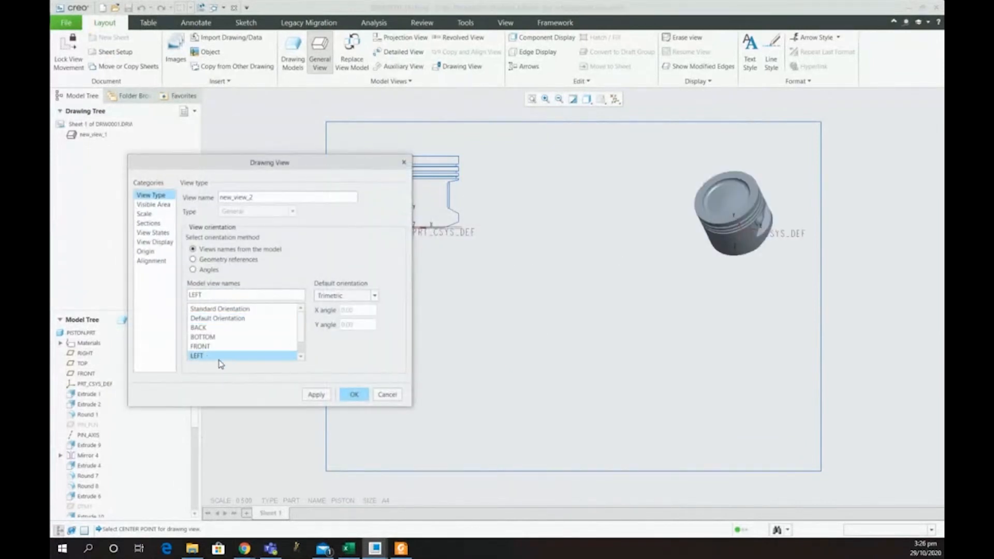
left_click(312, 396)
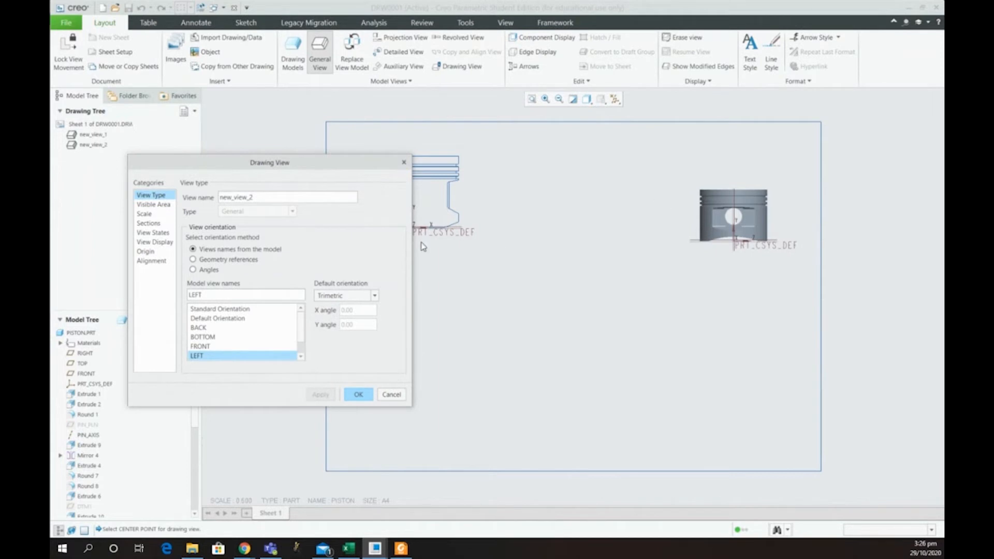
Step: Give the piston's left view a custom scale of 0.7 and apply it
left_click(166, 207)
left_click(155, 214)
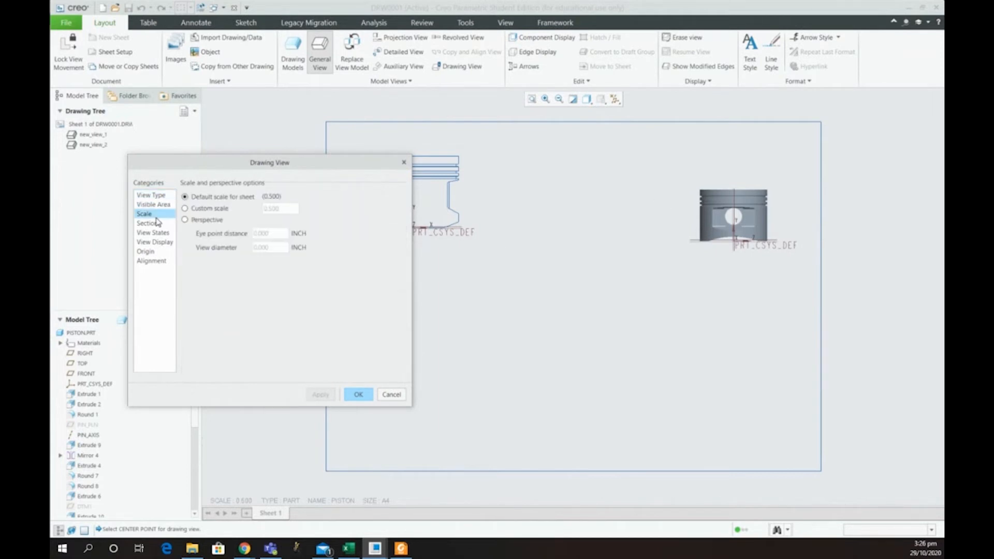
left_click(232, 209)
type("0.7")
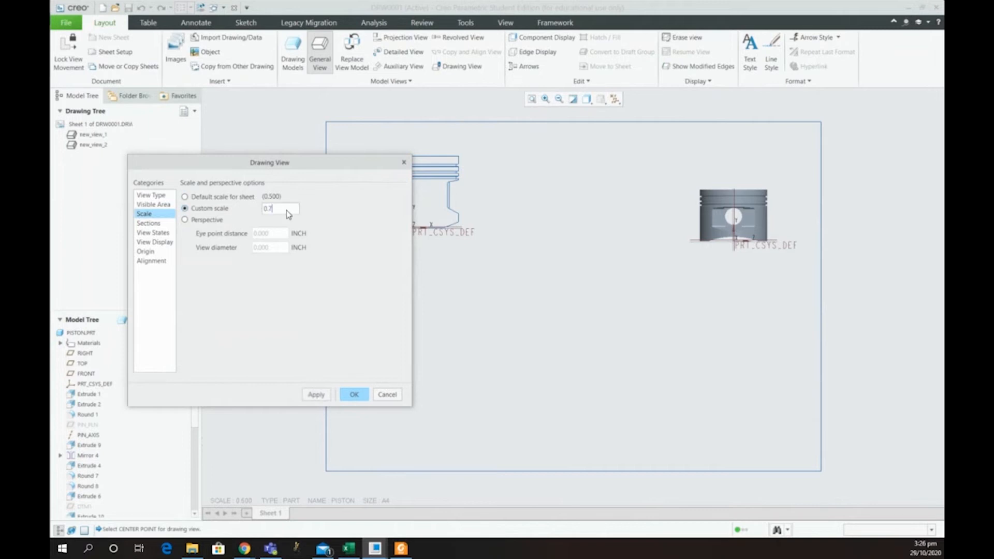
left_click(153, 243)
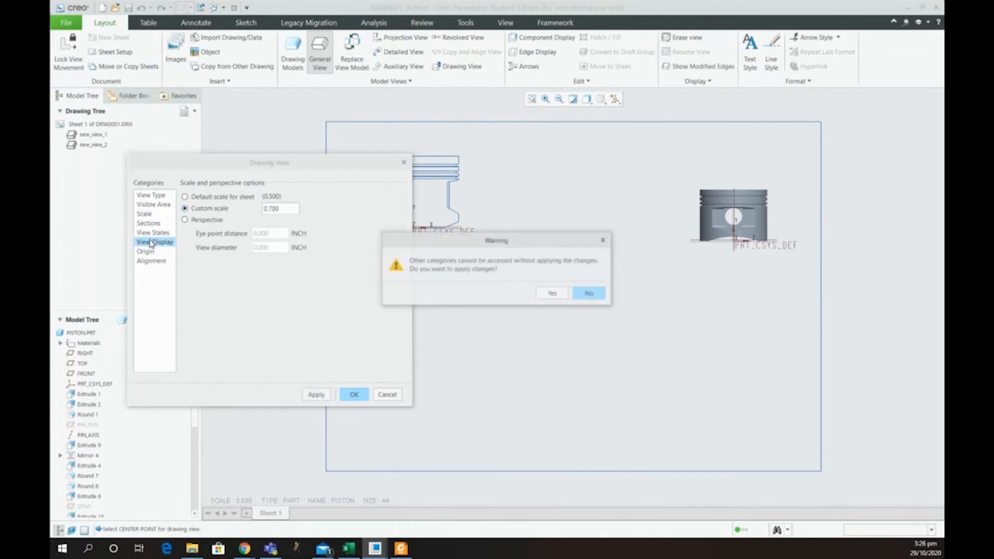
left_click(551, 293)
Step: Show the left view with the No Hidden display style and Solid tangent edges
left_click(270, 209)
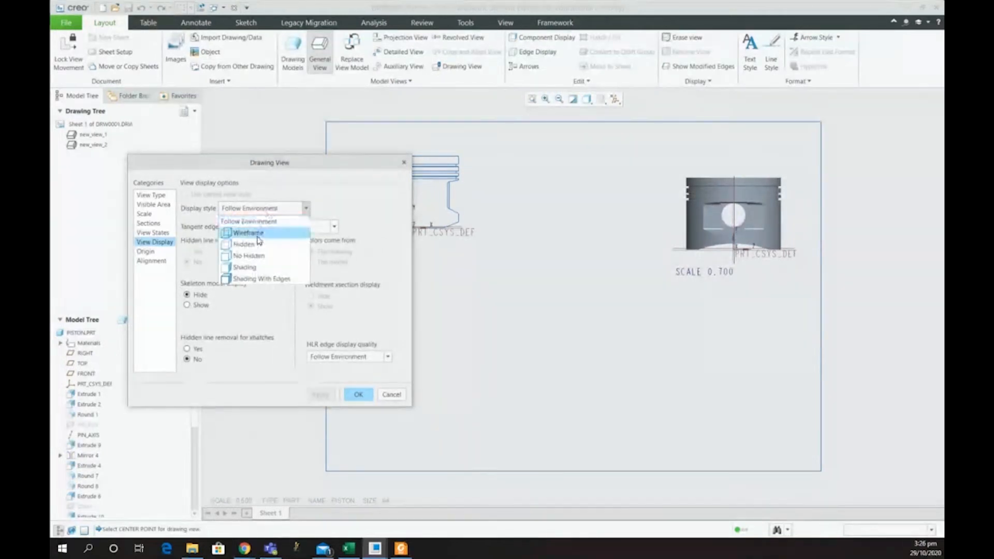
left_click(253, 261)
left_click(294, 226)
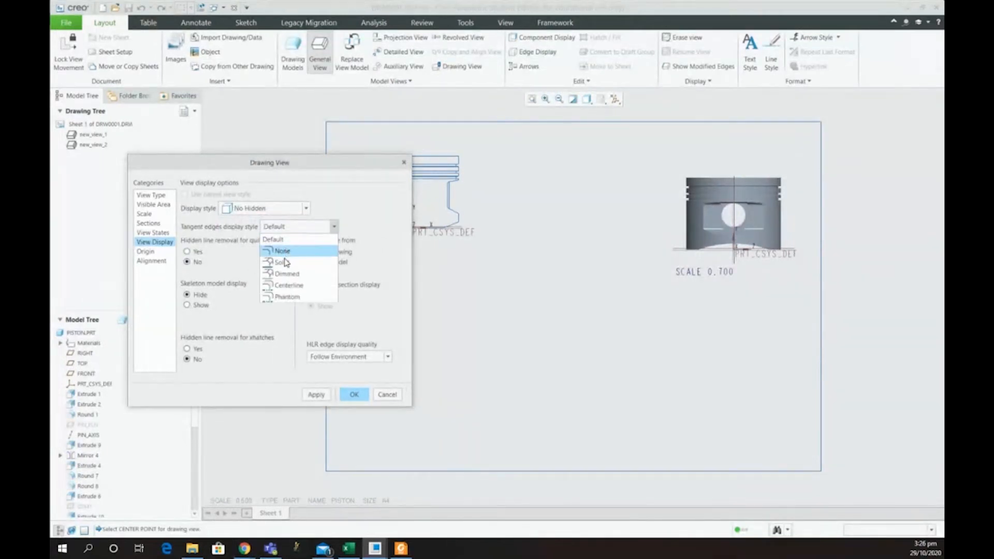
left_click(285, 283)
left_click(291, 228)
left_click(283, 265)
left_click(316, 396)
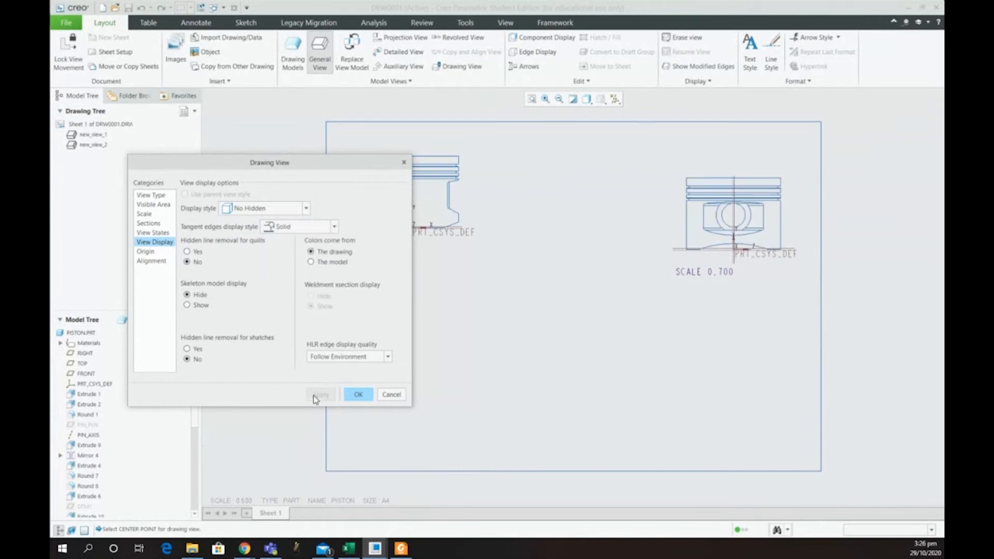
left_click(359, 395)
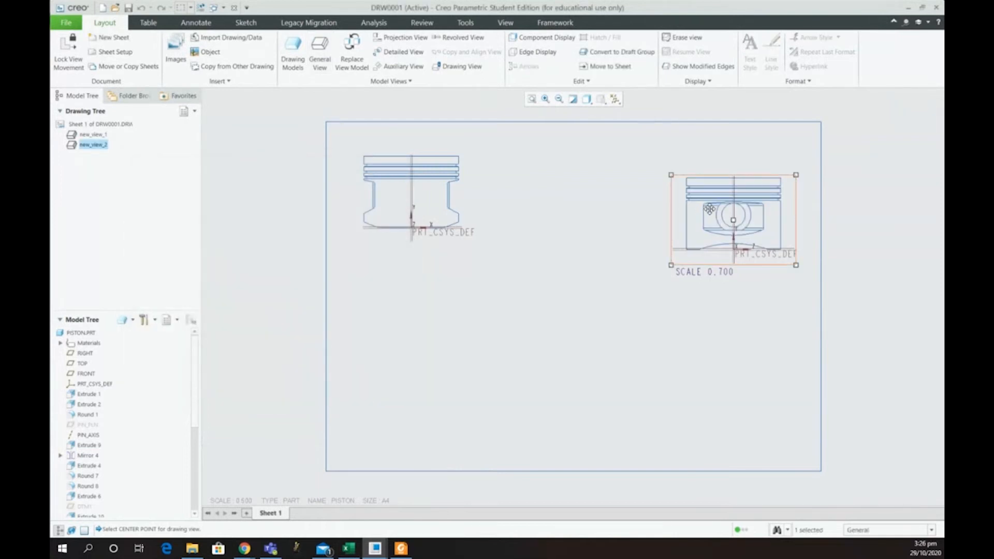
Step: Move the left view roughly level with the front view, and delete it from the sheet
left_click_drag(690, 180, 685, 180)
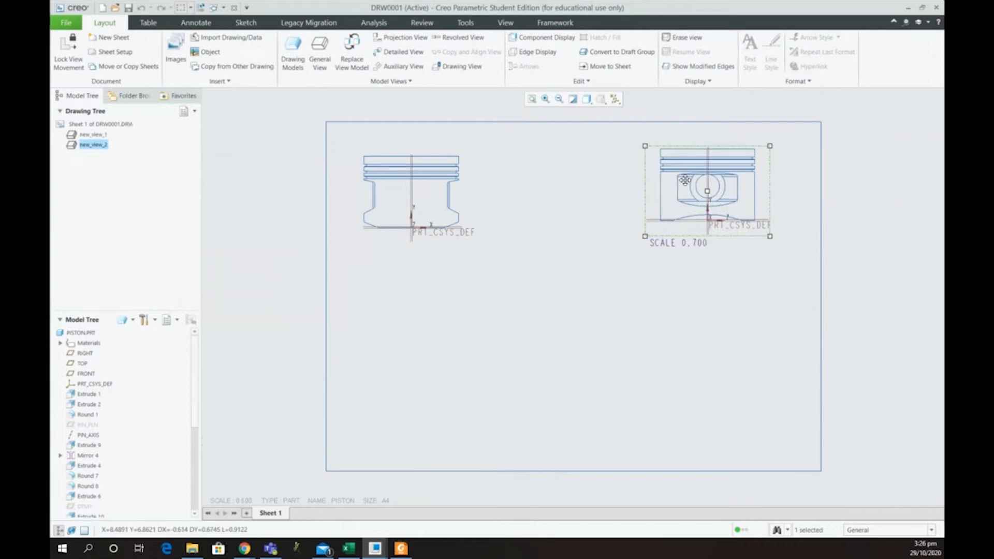
left_click(657, 184)
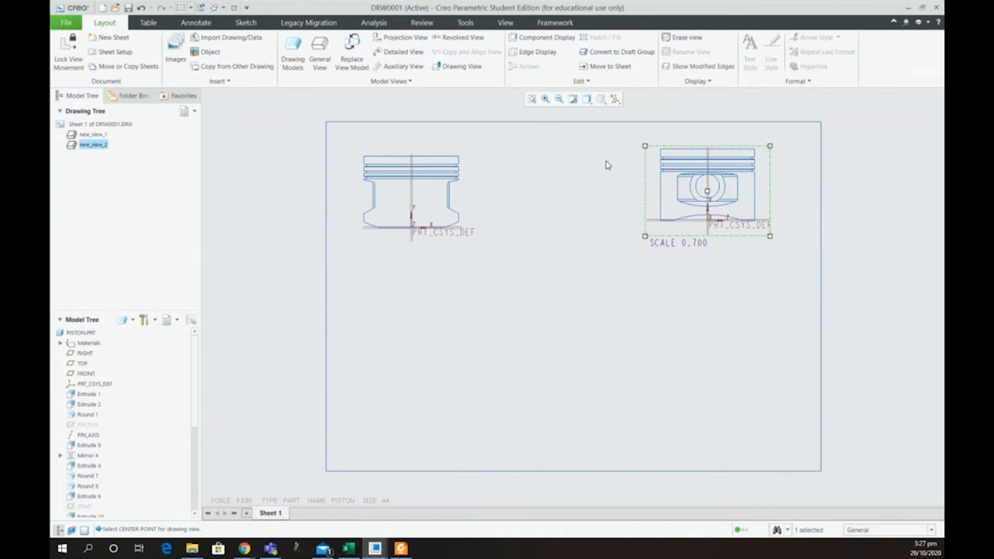
left_click(653, 175)
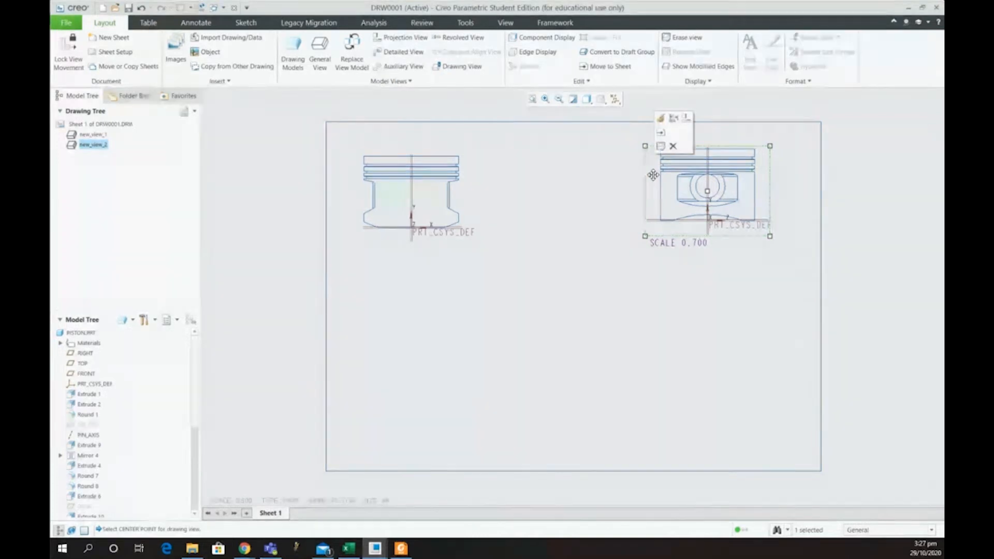
key("Delete")
Step: Create a projection view from the front view and place it to the right, in the sheet's upper right area
left_click(443, 197)
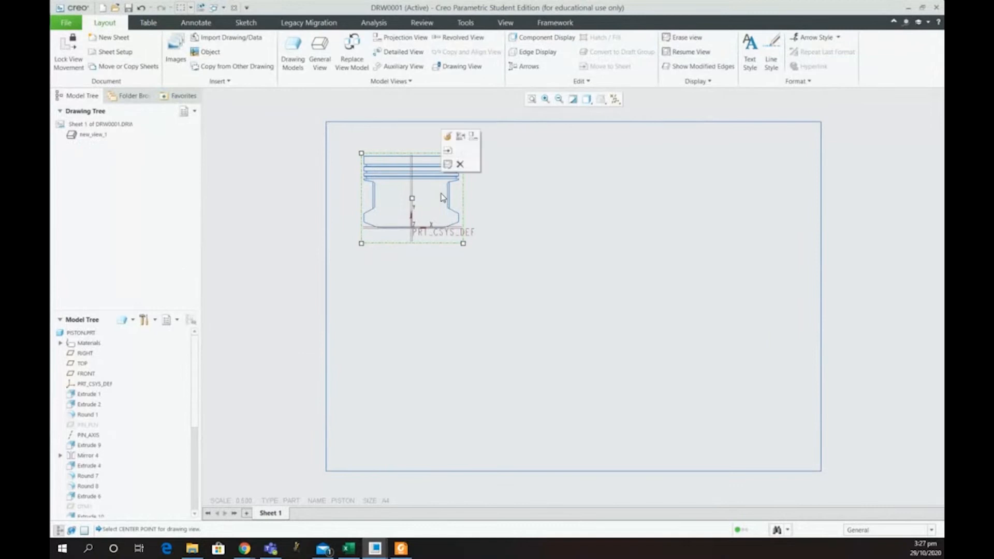
left_click(410, 41)
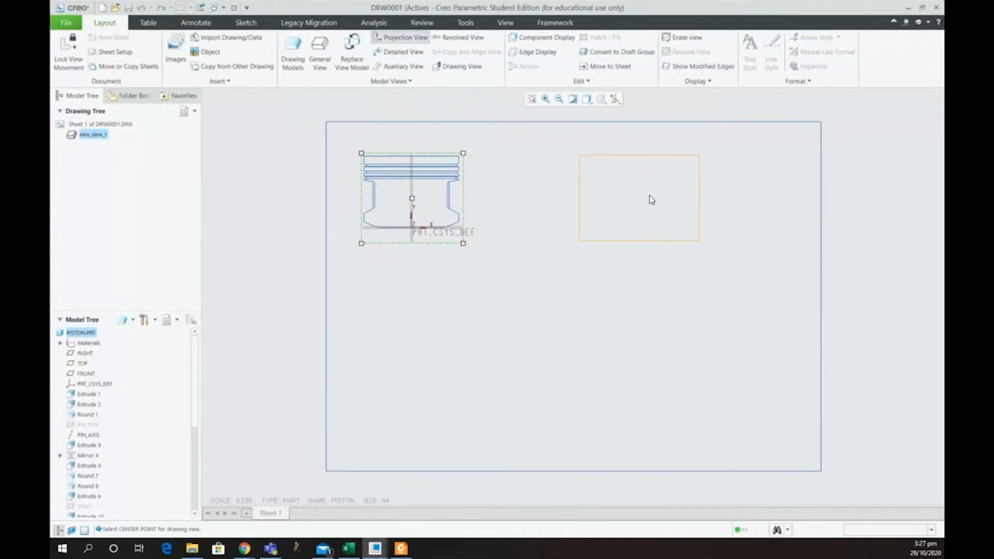
left_click(696, 194)
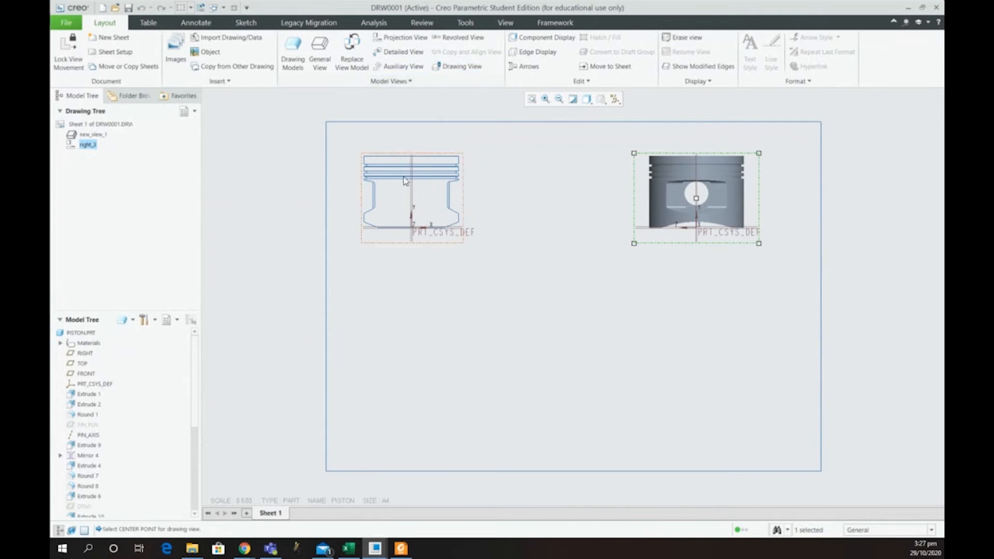
Step: Create a projection view from the front view and place it directly below, in the sheet's lower left area
left_click(427, 173)
left_click(402, 39)
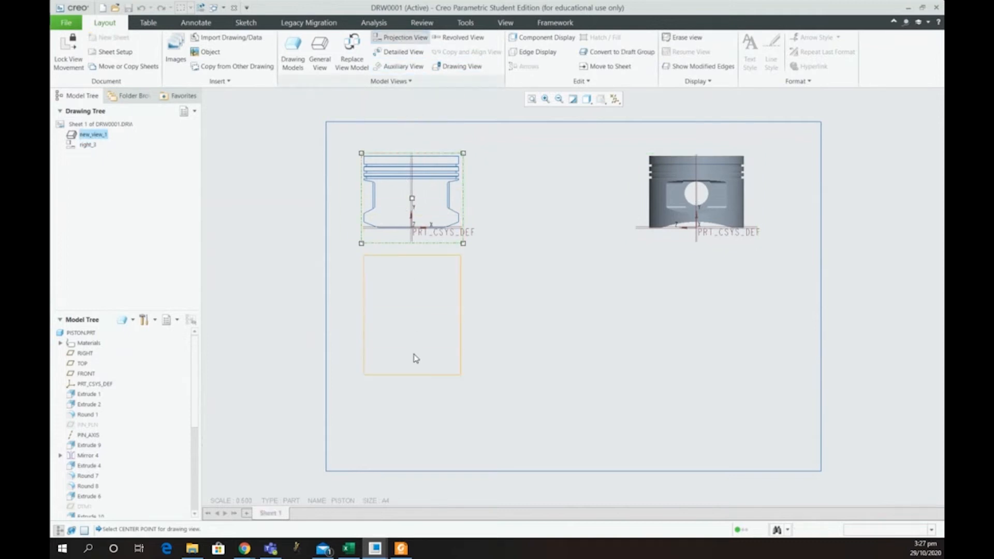
left_click(413, 392)
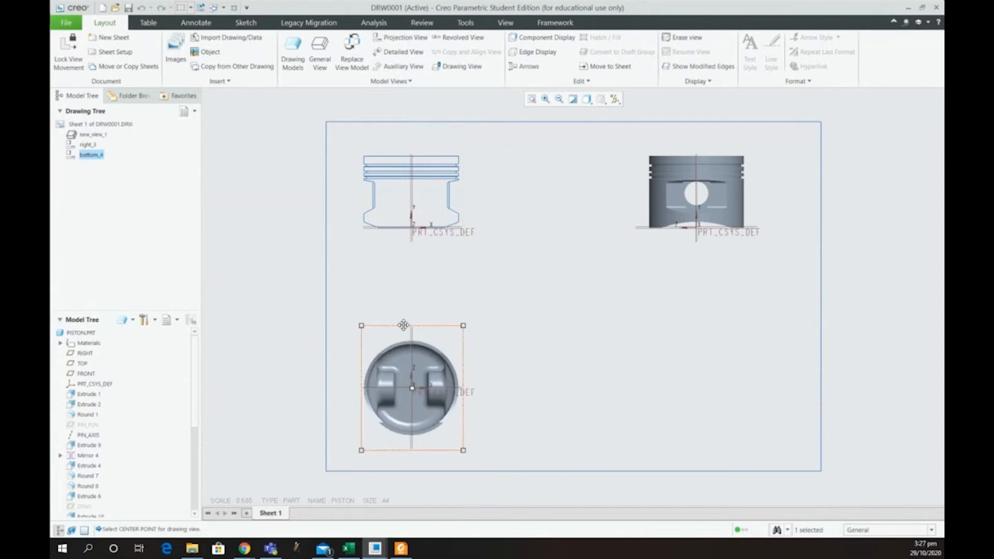
left_click(424, 193)
left_click(404, 37)
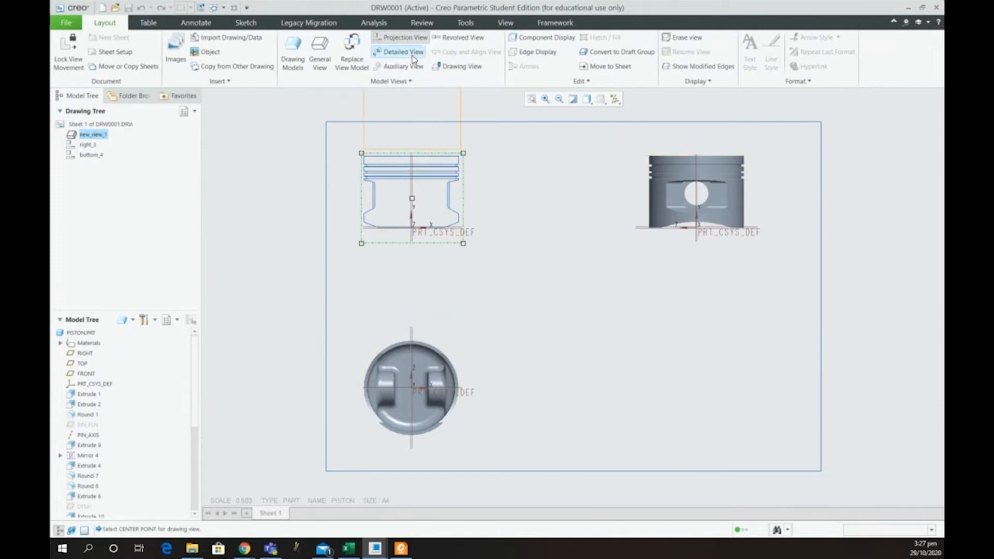
left_click(410, 36)
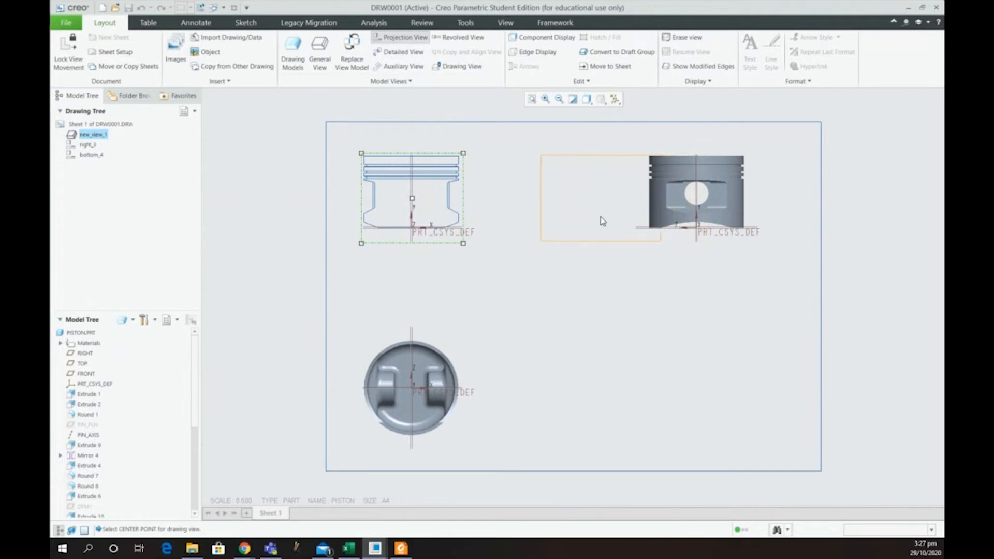
key("Escape")
Step: Create a projection view below the right view, and delete it from the sheet
left_click(642, 220)
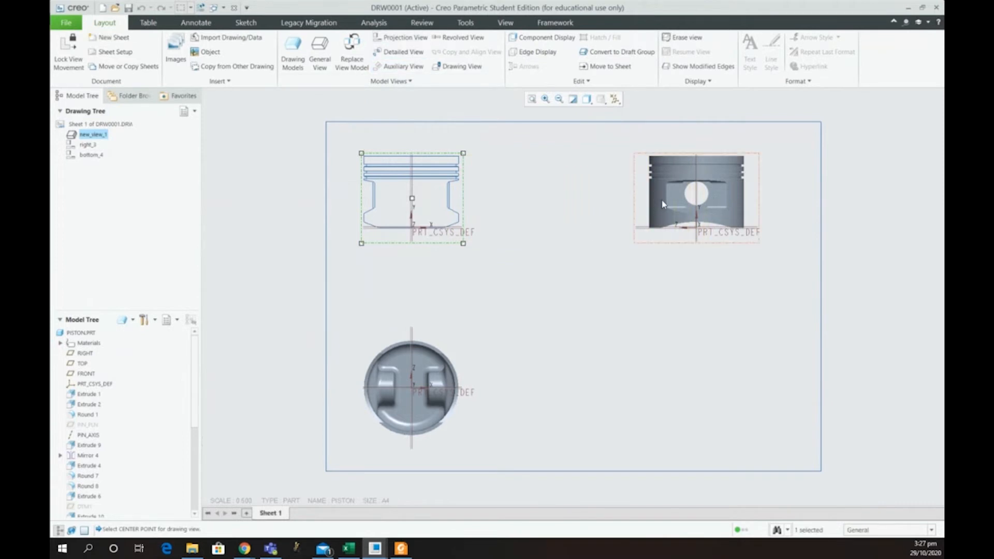
left_click(388, 38)
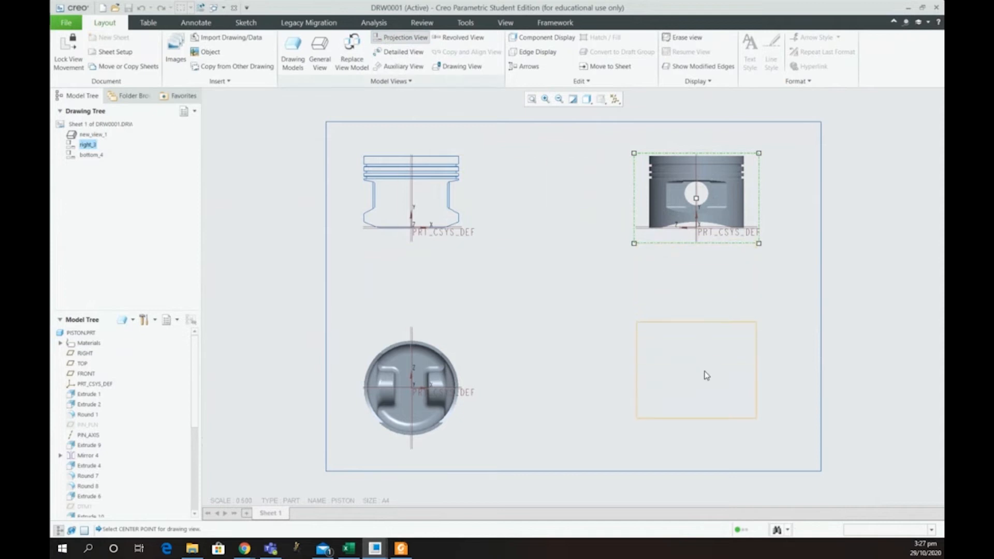
left_click(706, 381)
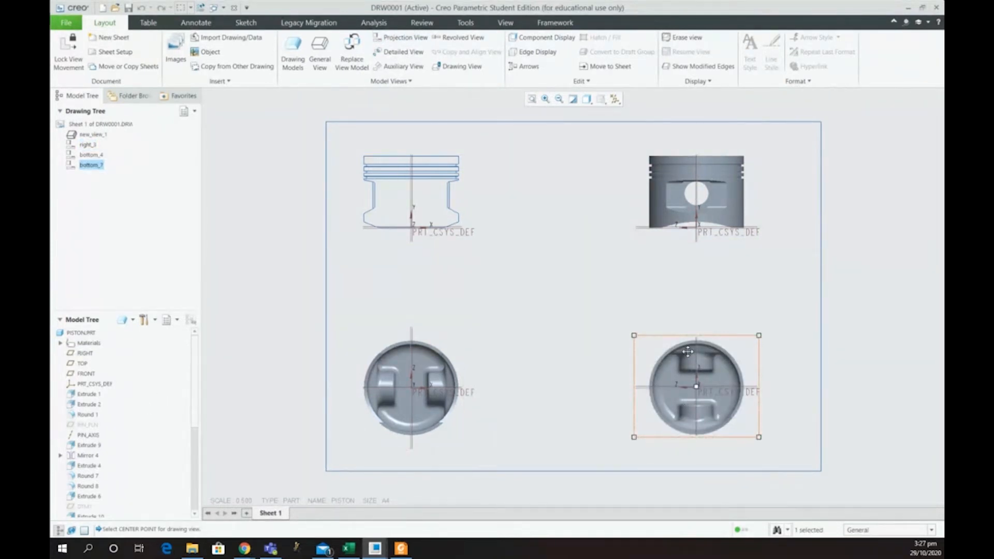
left_click(671, 348)
key("Delete")
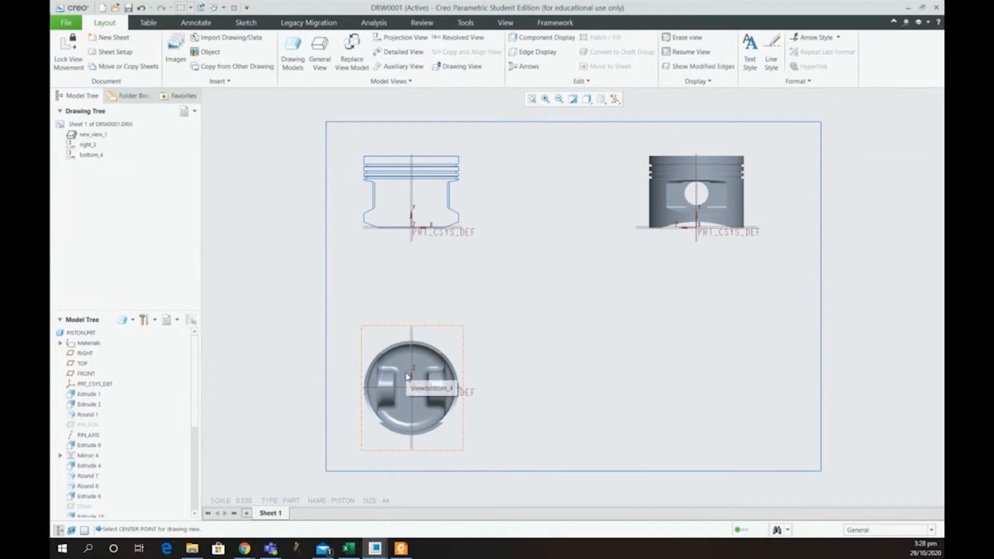
Step: Show the right view with the No Hidden display style and Solid tangent edges
double_click(677, 204)
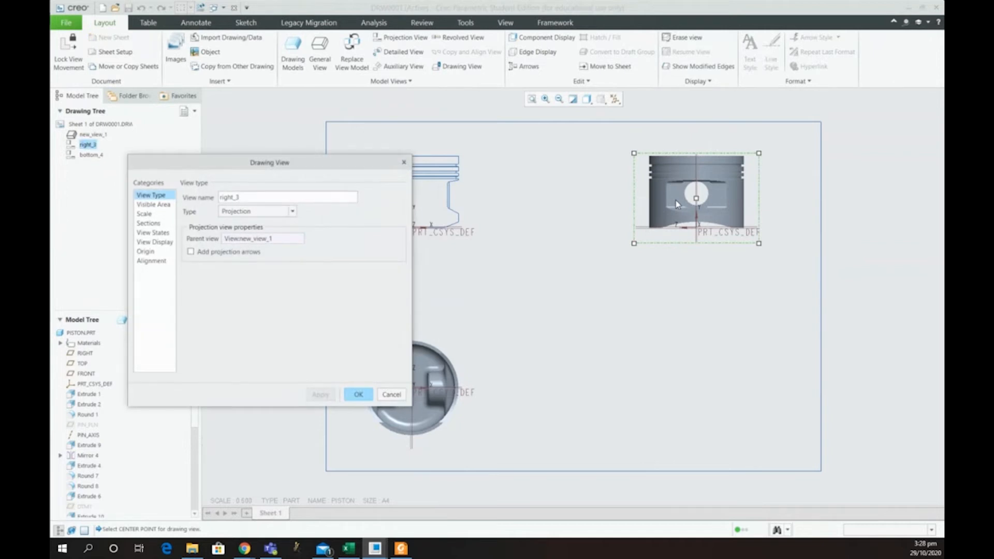
left_click(145, 214)
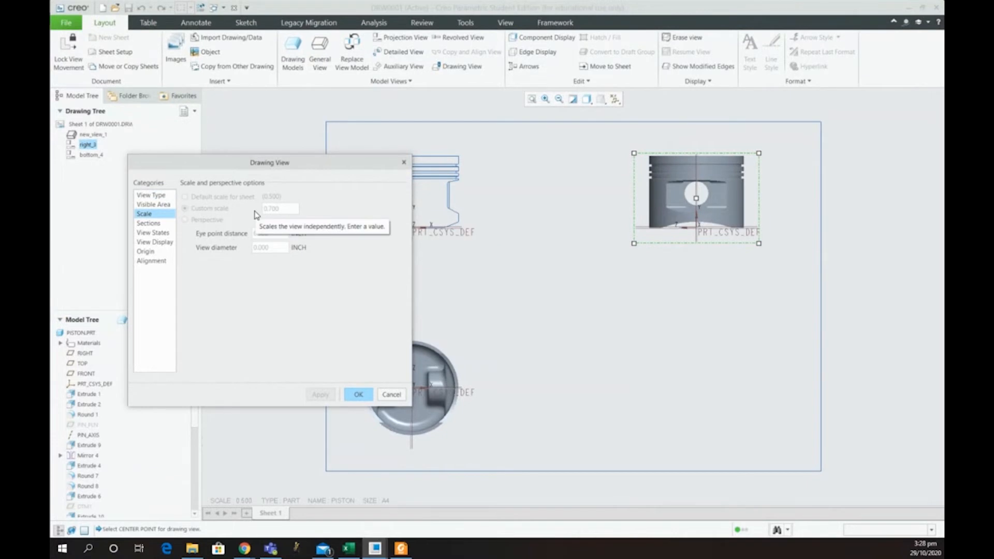
left_click(157, 234)
left_click(157, 242)
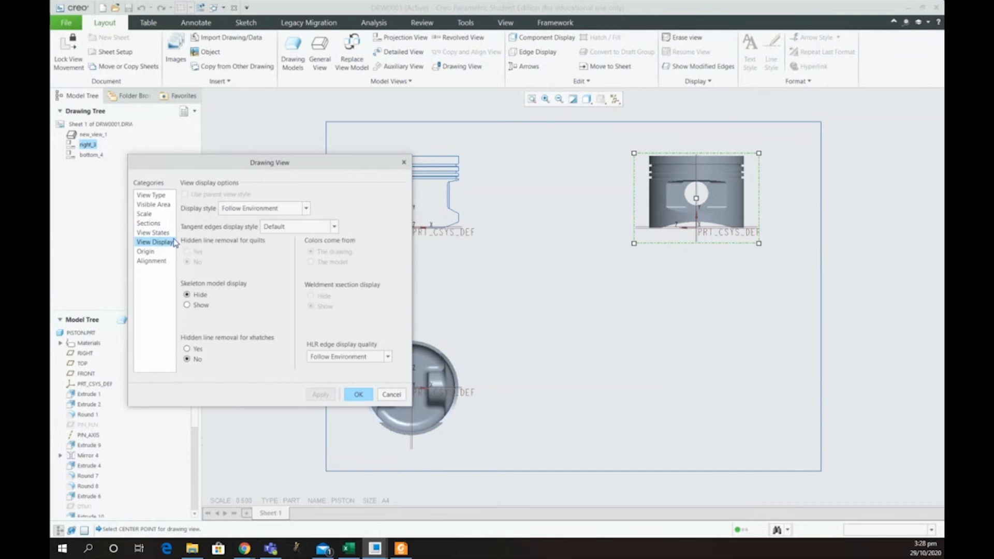
left_click(282, 210)
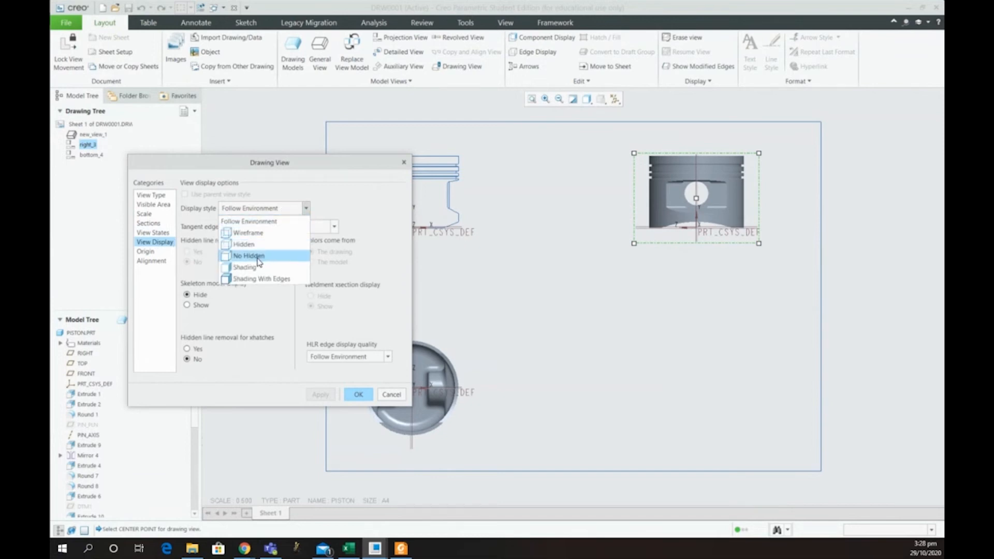
left_click(258, 258)
left_click(284, 228)
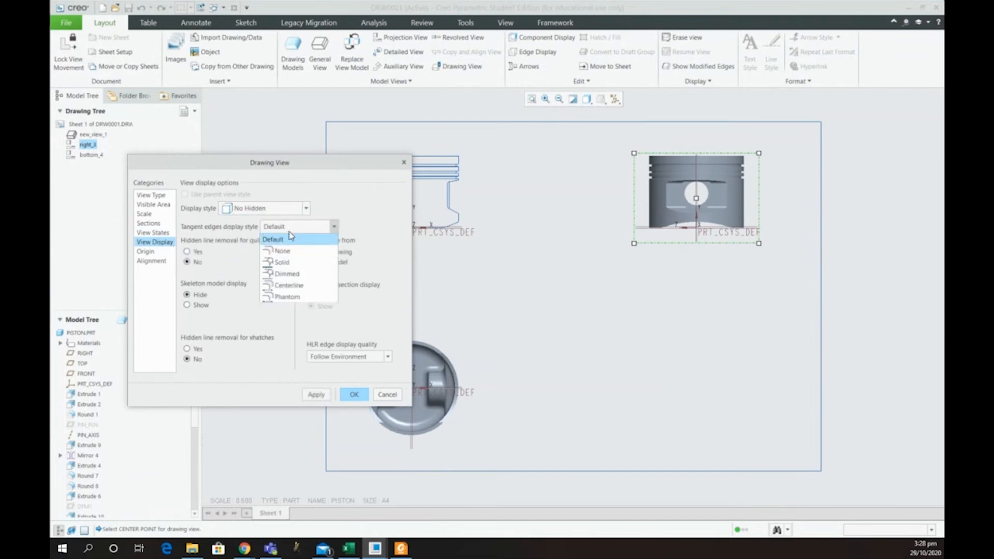
left_click(283, 259)
left_click(326, 397)
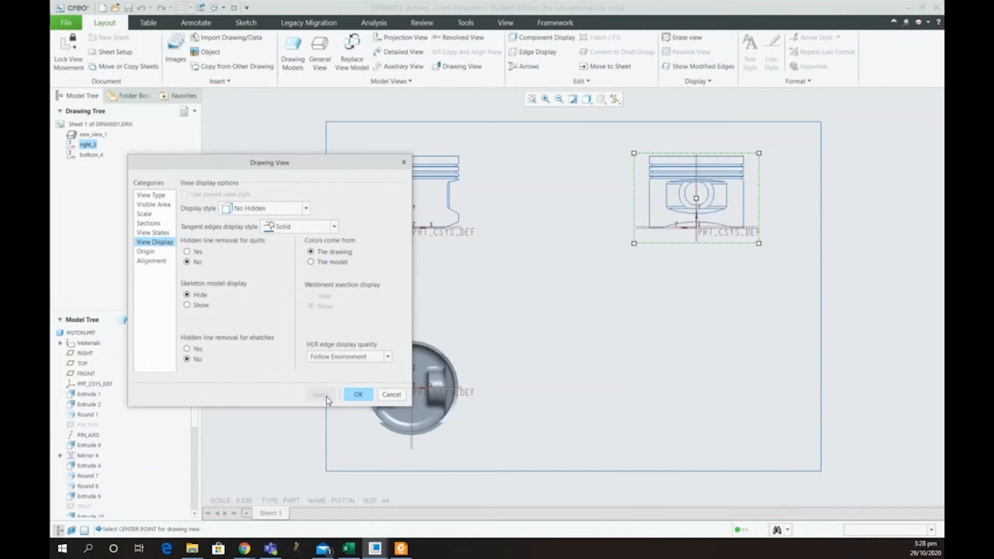
left_click(358, 394)
Step: Show the bottom view with the No Hidden display style and Solid tangent edges
left_click(419, 384)
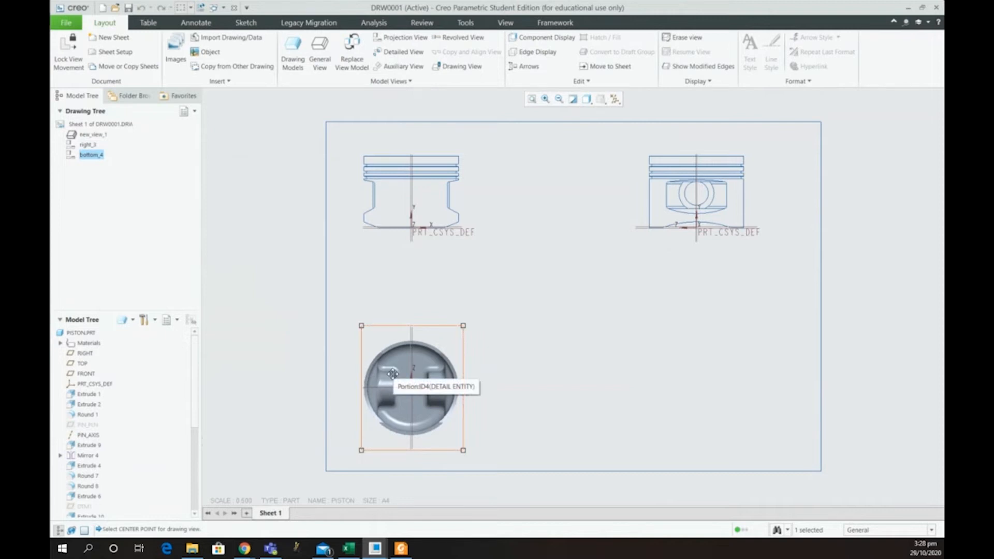
double_click(393, 374)
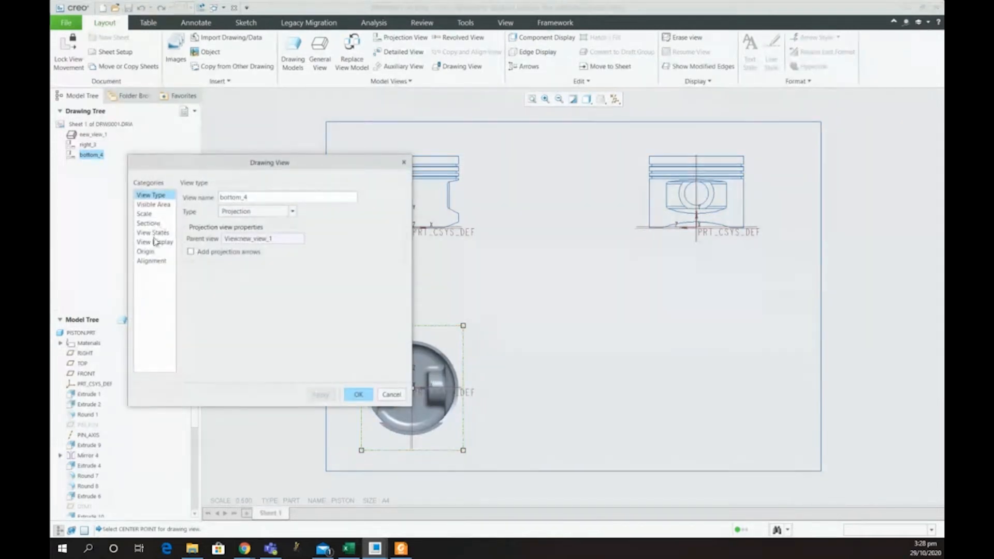
left_click(158, 243)
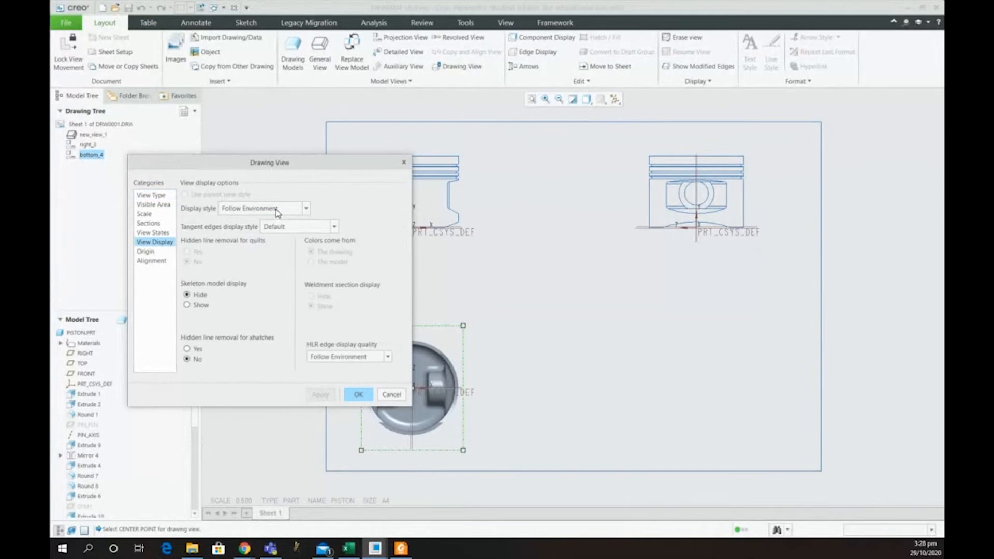
left_click(276, 210)
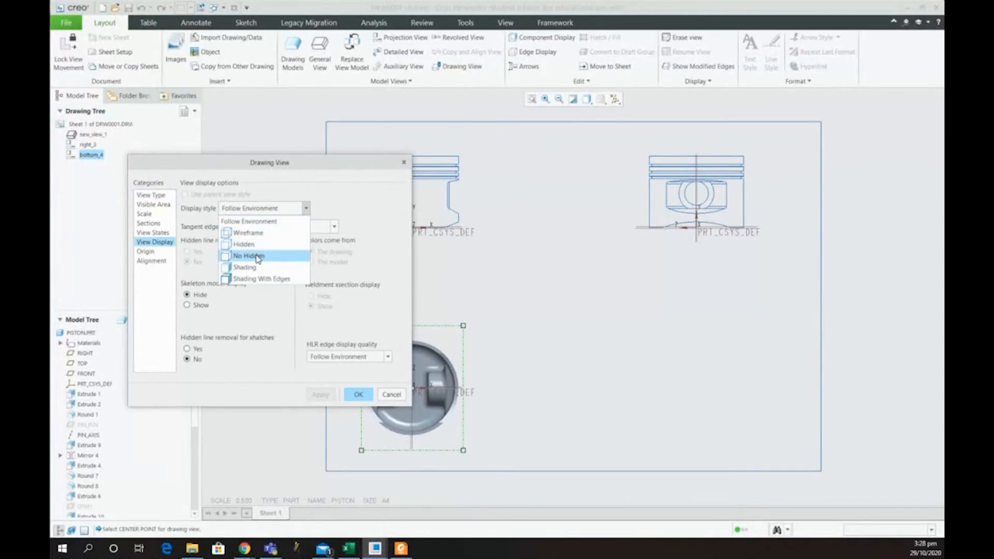
left_click(257, 255)
left_click(285, 227)
left_click(283, 260)
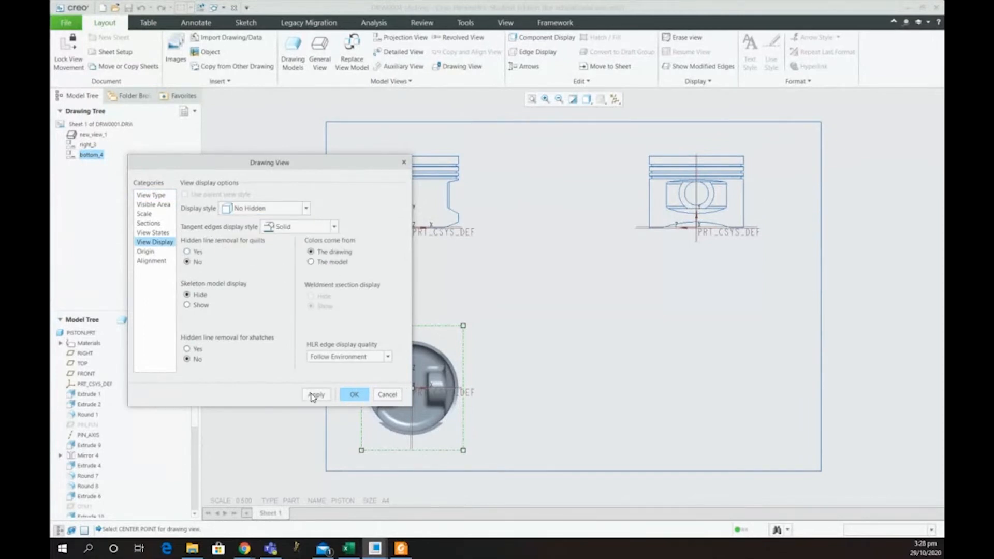
left_click(312, 396)
left_click(354, 395)
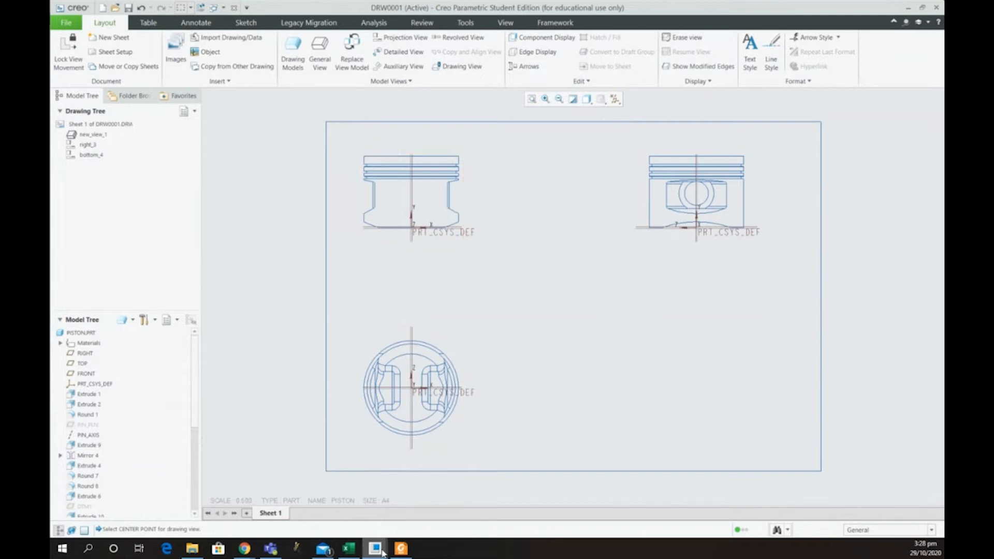
Step: Switch to the piston part window to examine the sectioned model from another angle, and return to the drawing
mouse_move(375, 548)
left_click(356, 490)
middle_click_drag(570, 374, 534, 254)
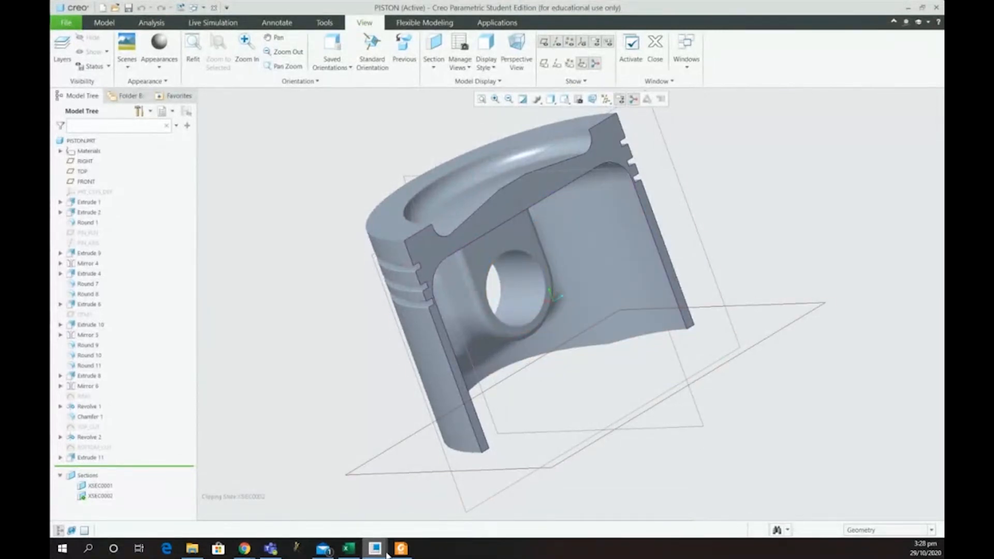
mouse_move(383, 549)
left_click(489, 510)
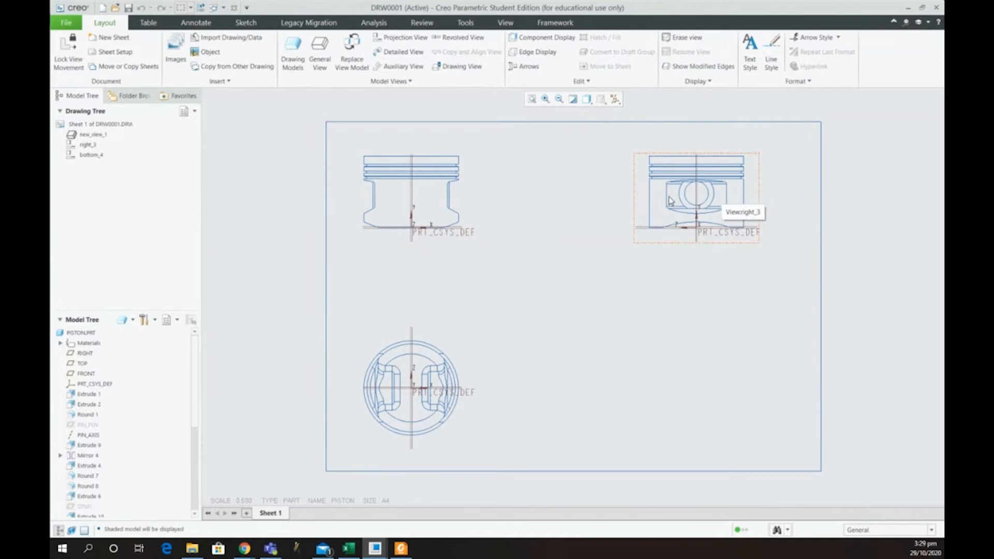
Step: Try to assign the 2D cross-section XSEC0002 to the front view, and discard the view changes
double_click(441, 197)
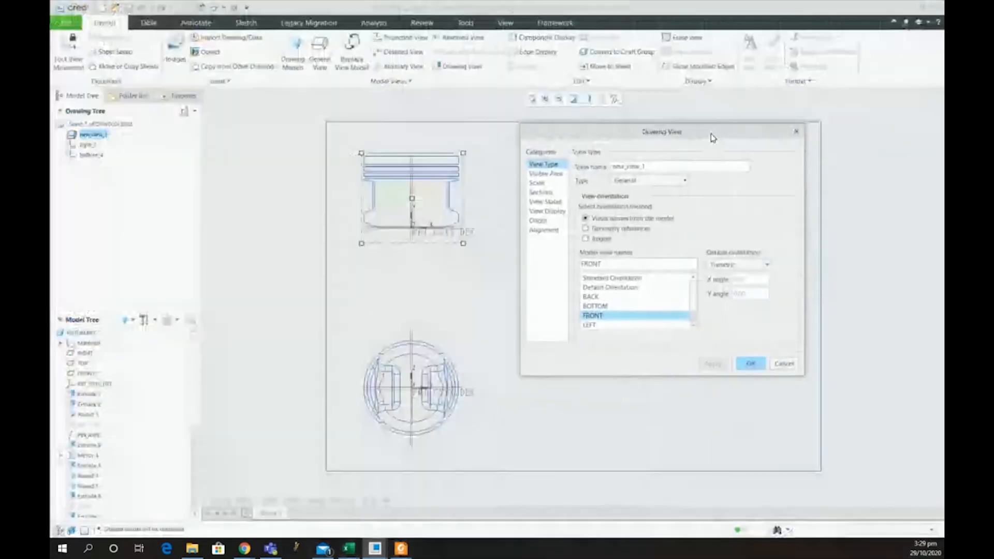
left_click(541, 192)
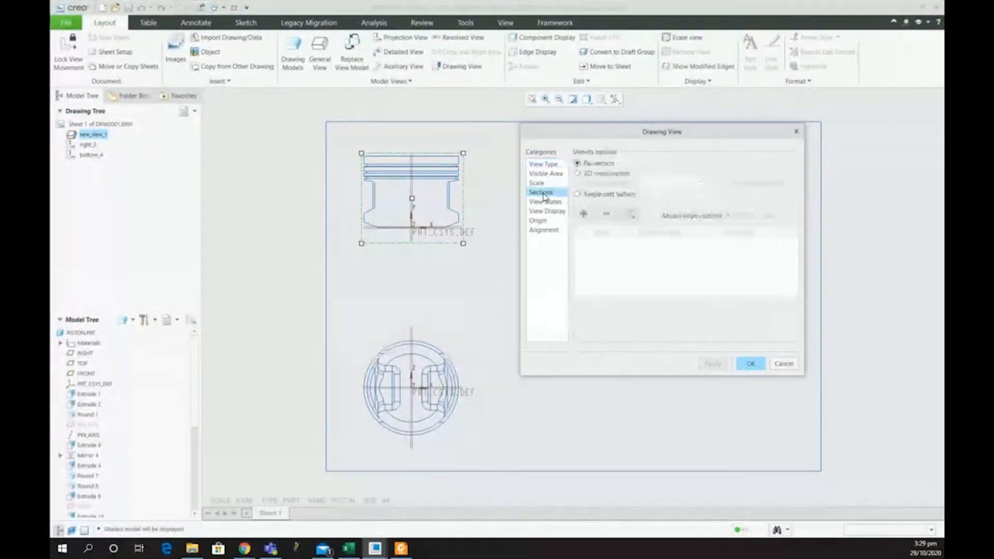
left_click(577, 174)
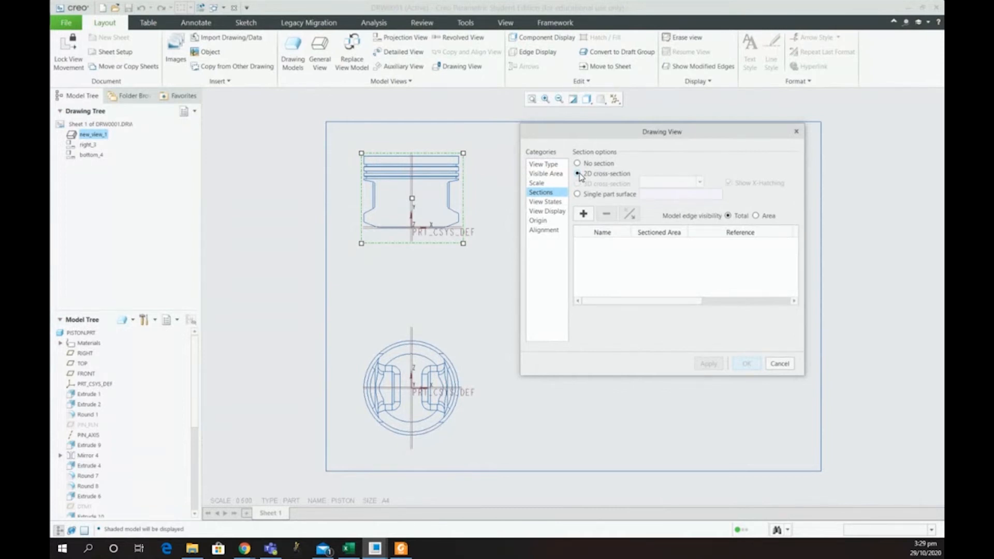
left_click(584, 217)
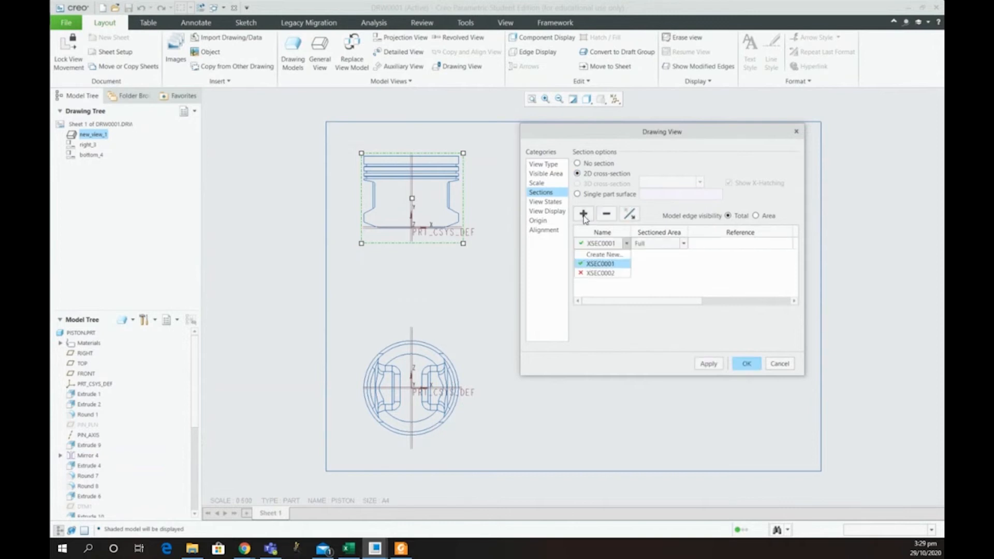
left_click(594, 264)
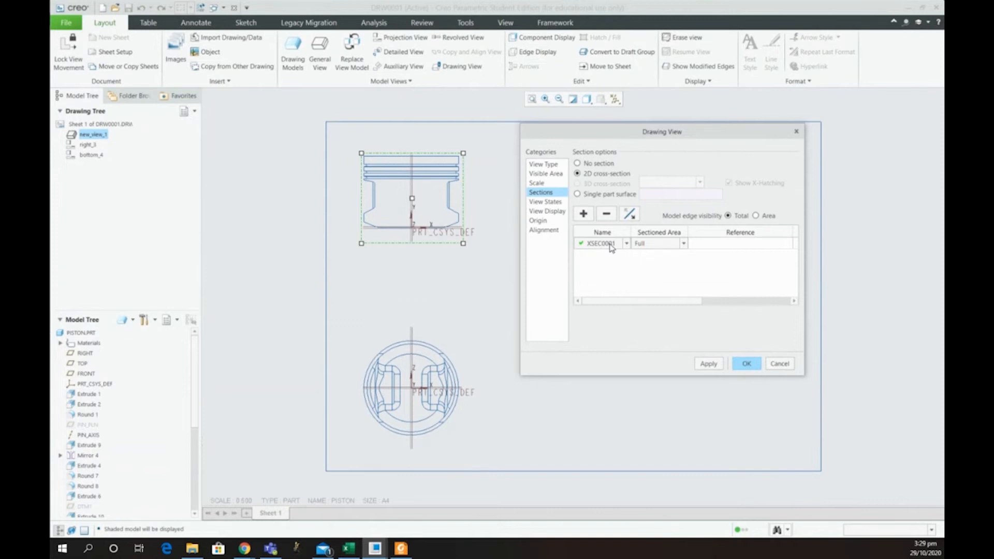
left_click(627, 243)
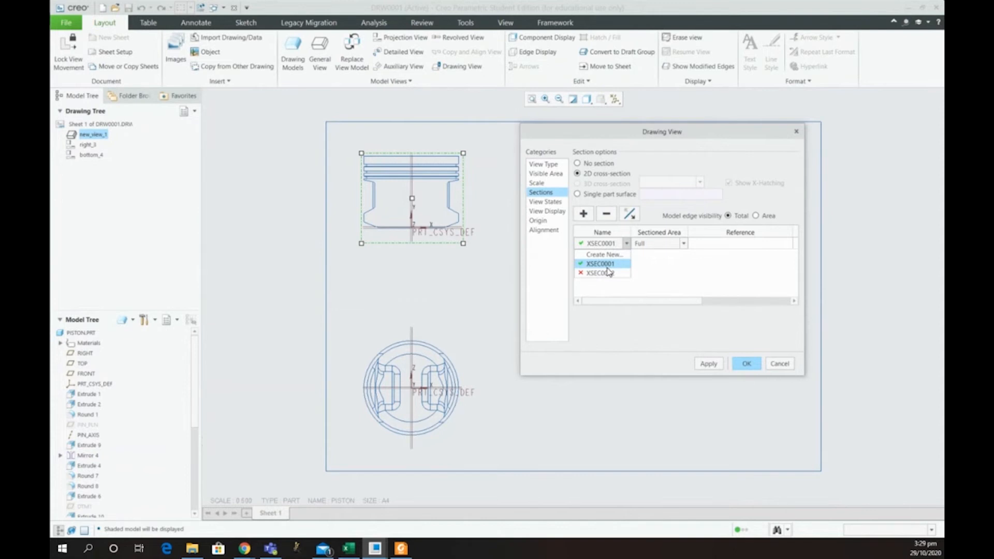
left_click(609, 272)
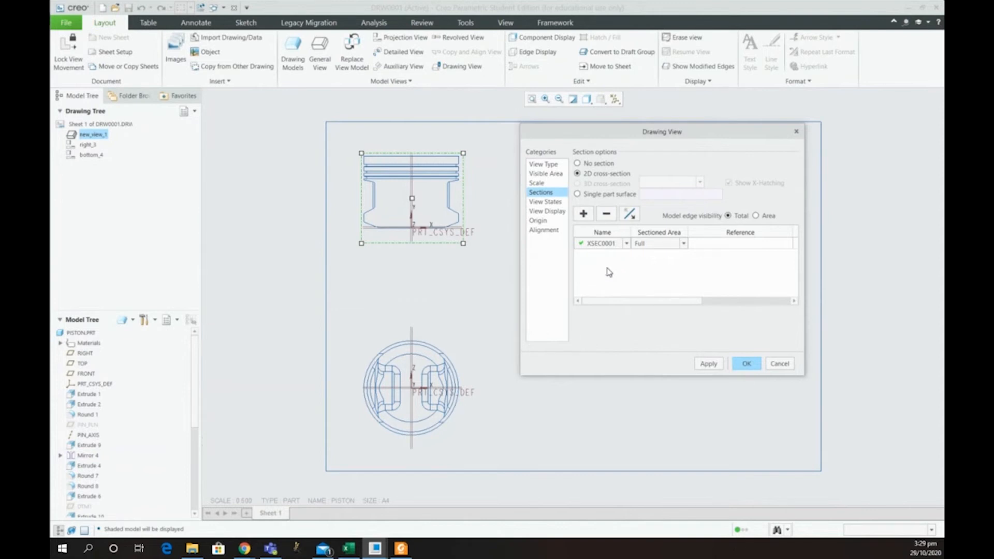
left_click(775, 364)
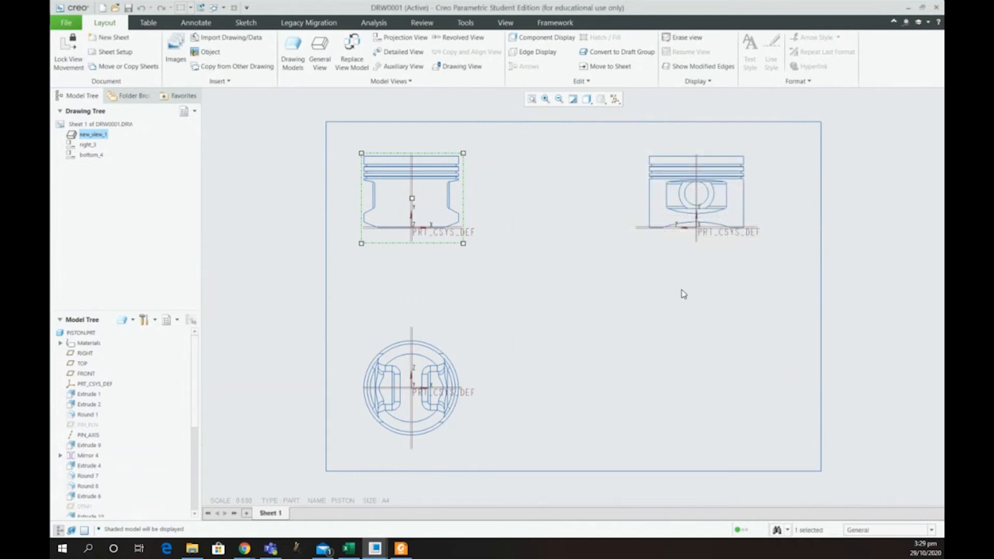
Step: Apply the full 2D cross-section XSEC0001 to the front view and delete its section and scale note
double_click(425, 185)
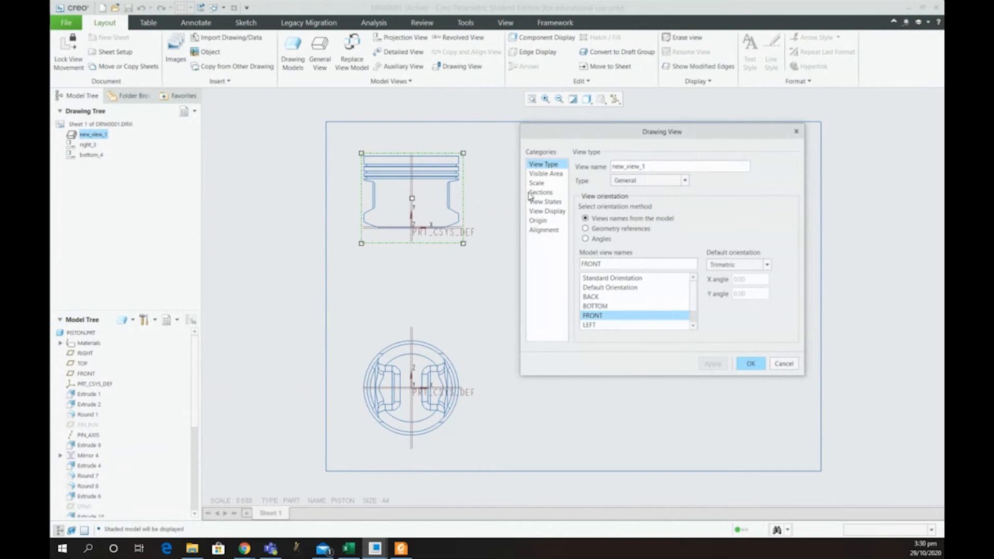
left_click(539, 193)
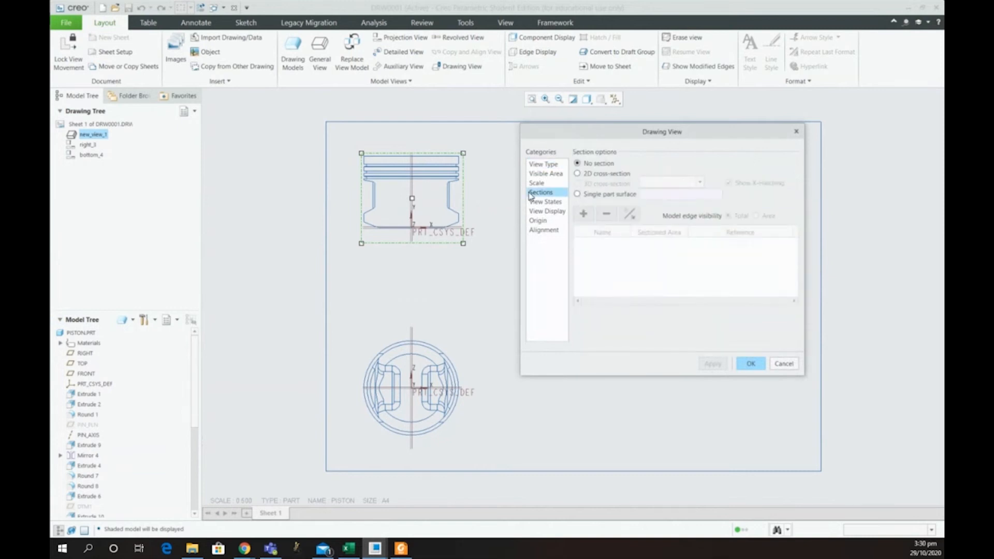
left_click(578, 173)
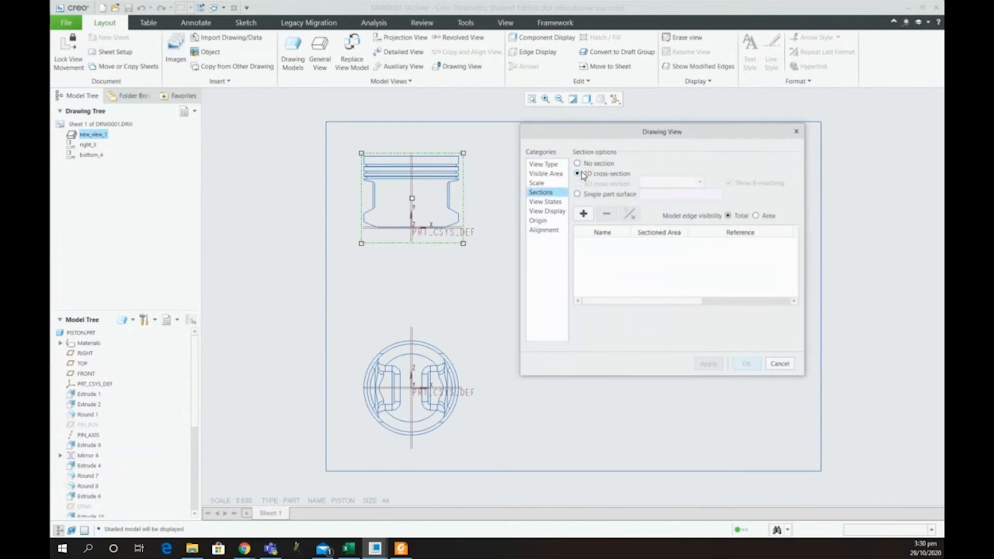
left_click(583, 214)
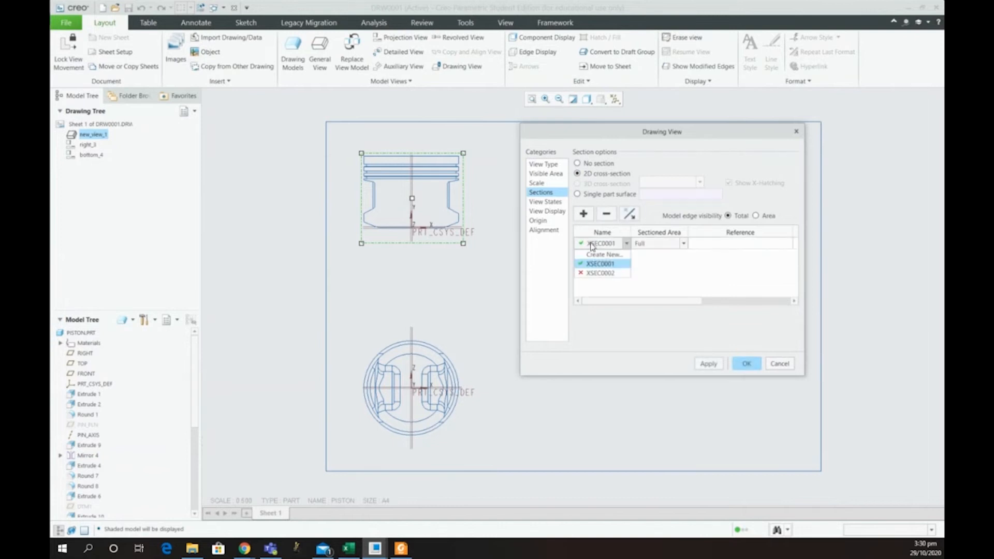
left_click(596, 264)
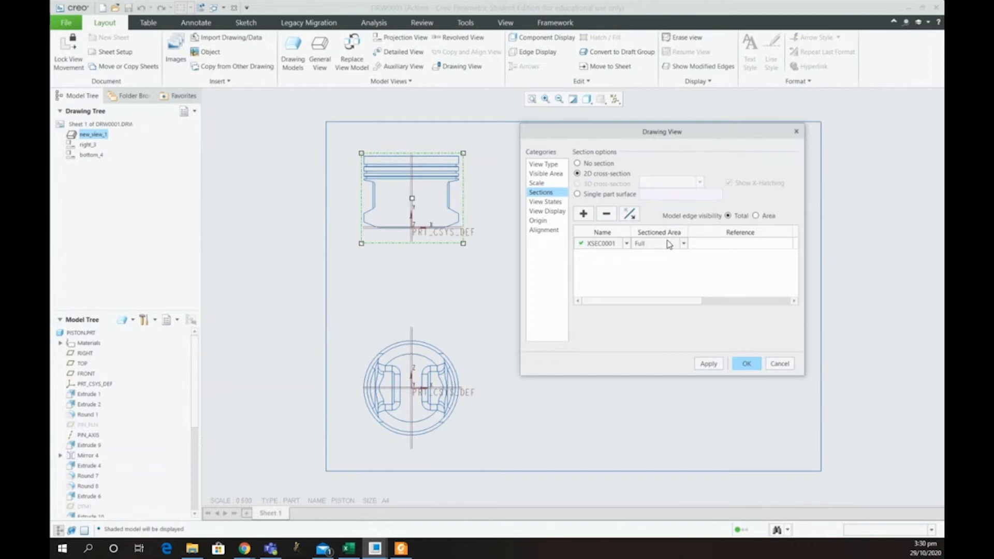
left_click(709, 364)
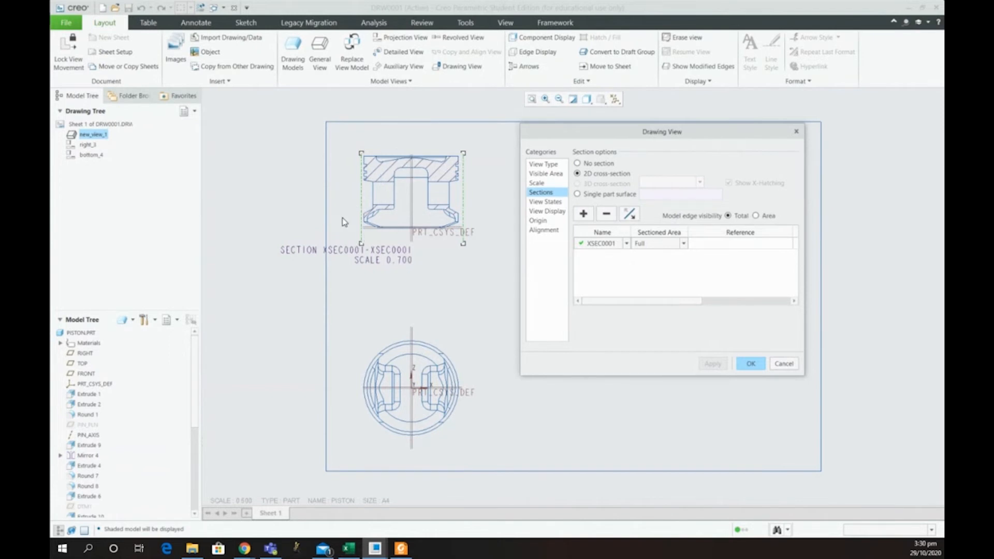
left_click(749, 364)
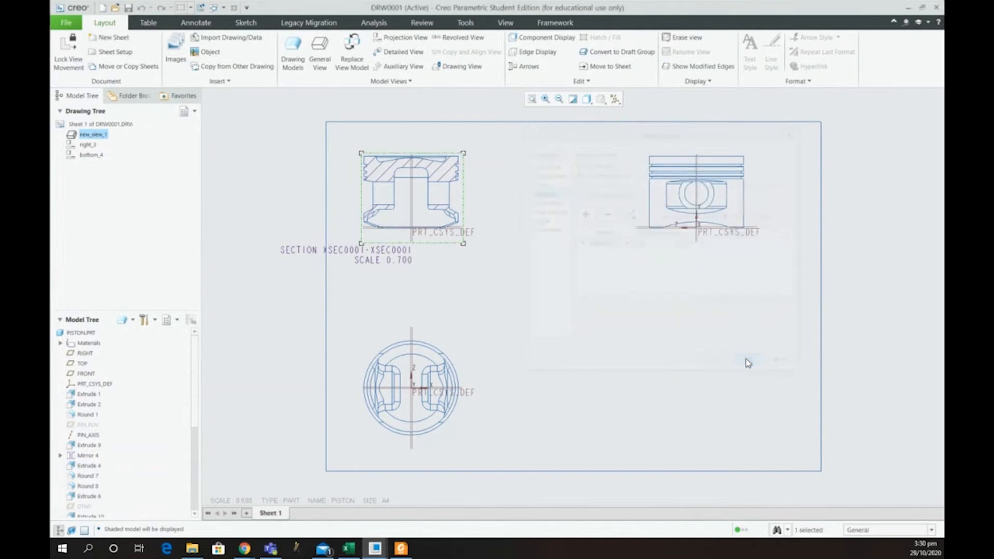
double_click(363, 264)
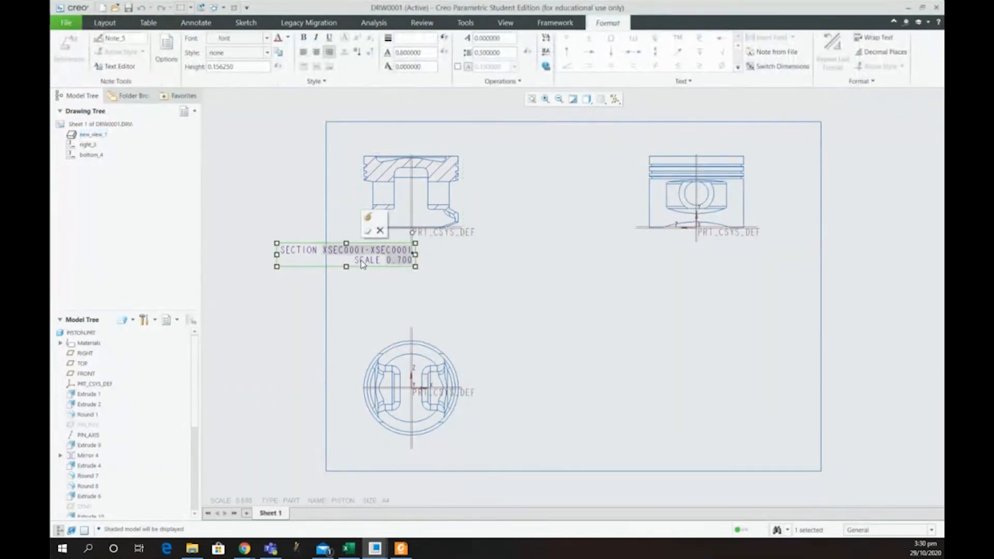
key("Delete")
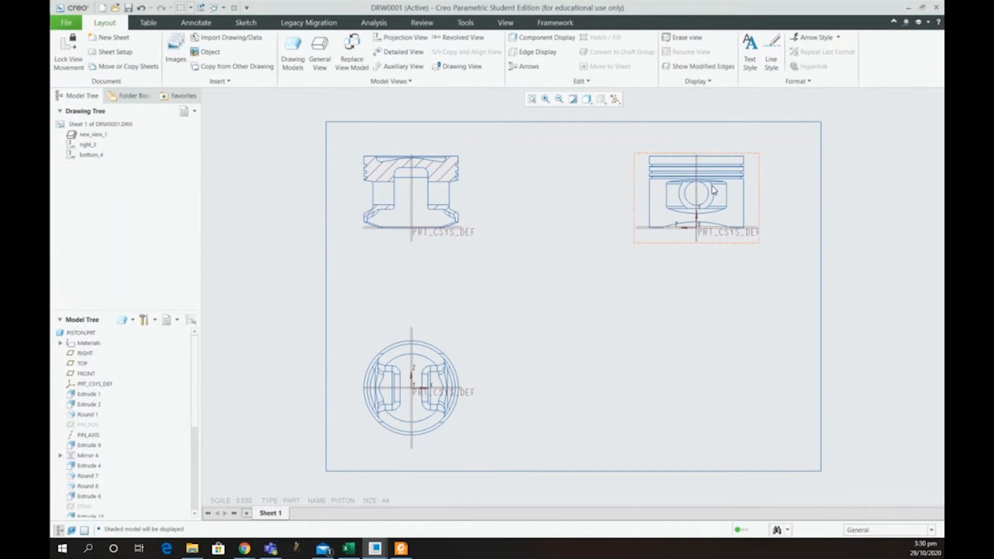
Step: Add the 2D cross-section XSEC0002 to the right view
double_click(731, 182)
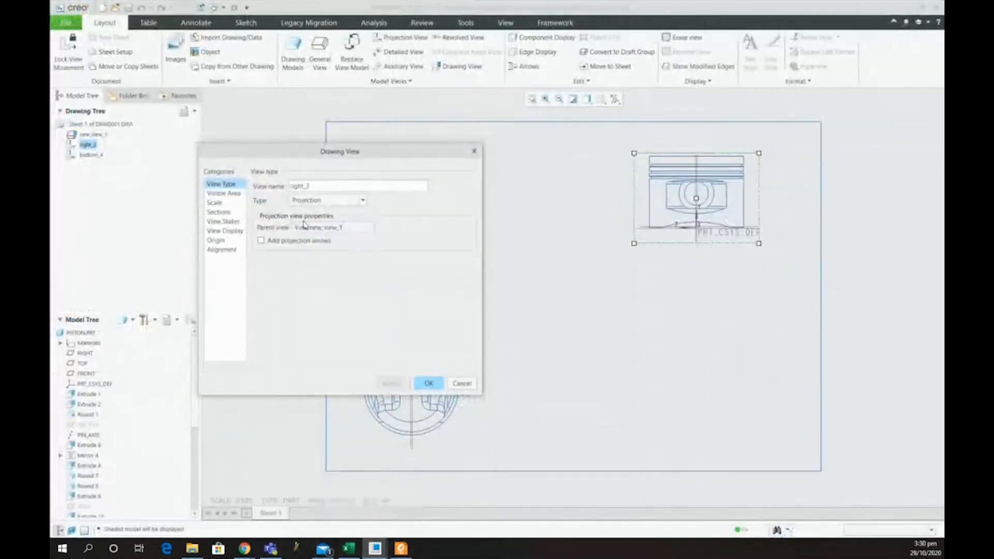
left_click(226, 213)
left_click(255, 193)
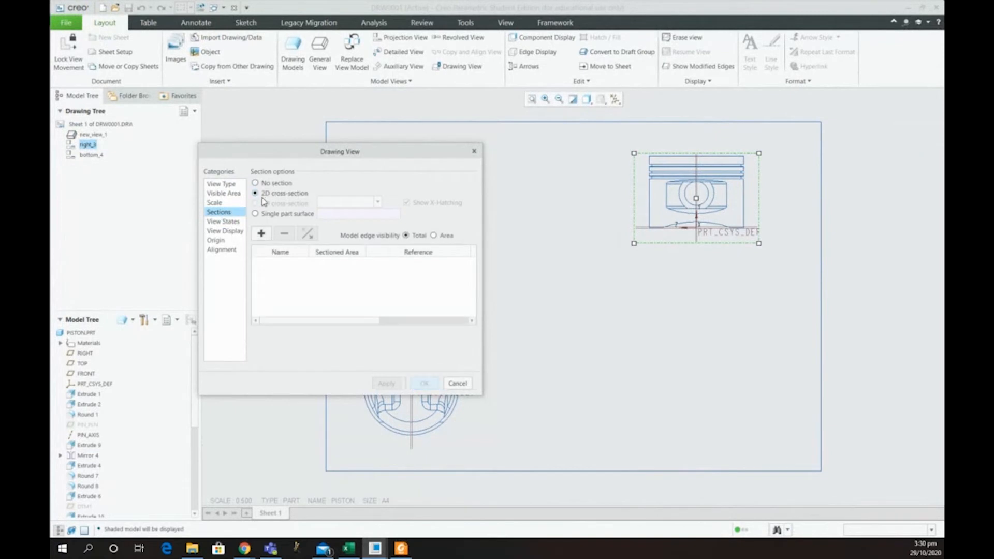
left_click(262, 233)
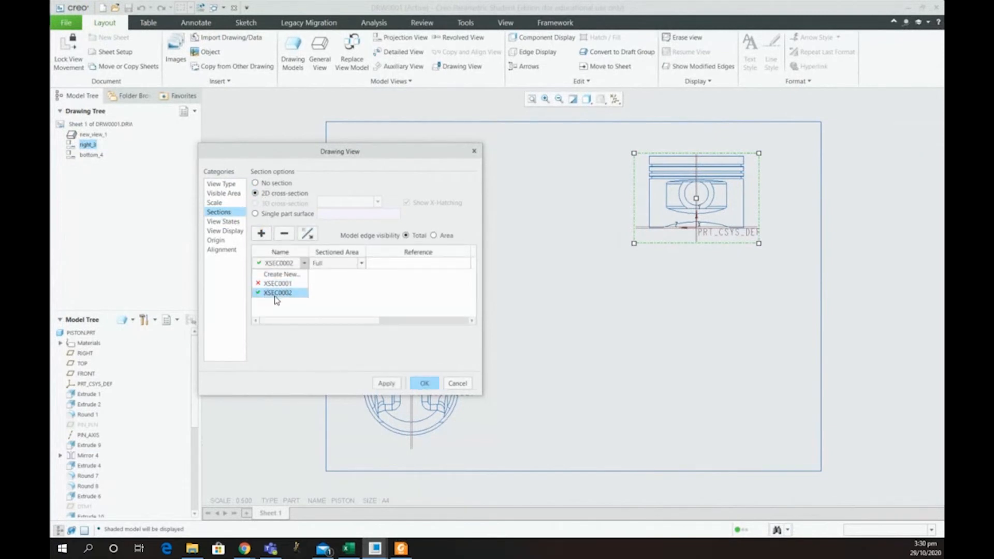
left_click(276, 293)
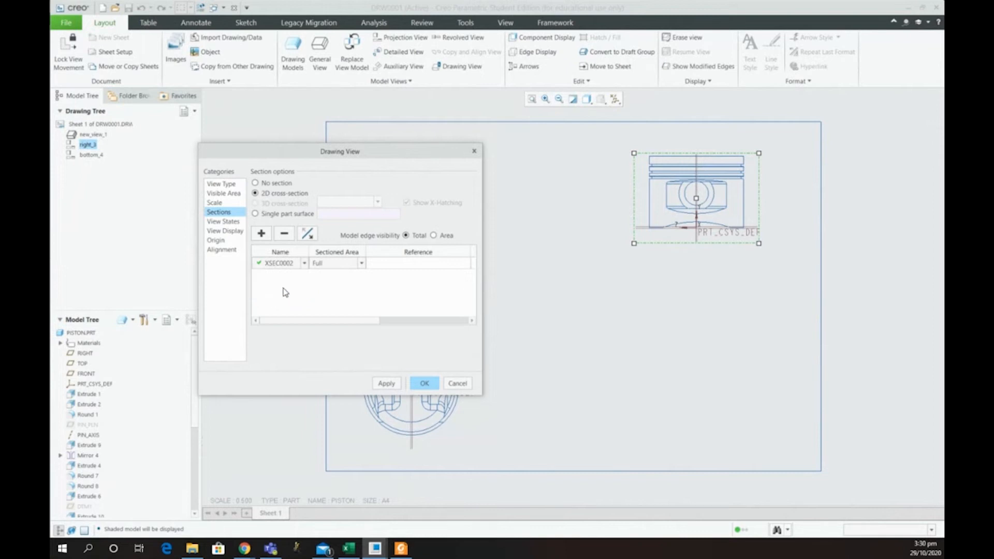
Step: Make the right view's section a Half section split at the FRONT datum plane, cutting the left side, and delete its section note
left_click(362, 264)
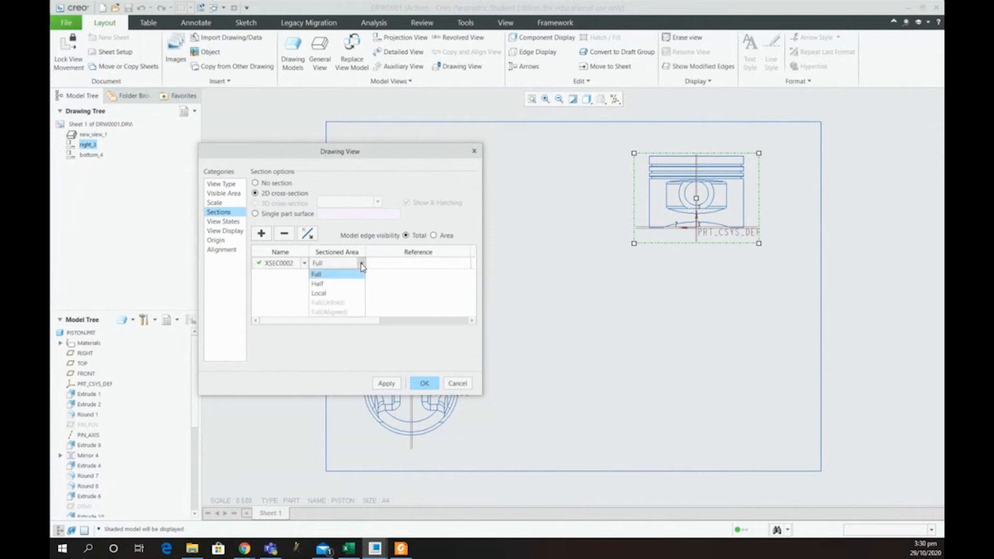
left_click(346, 285)
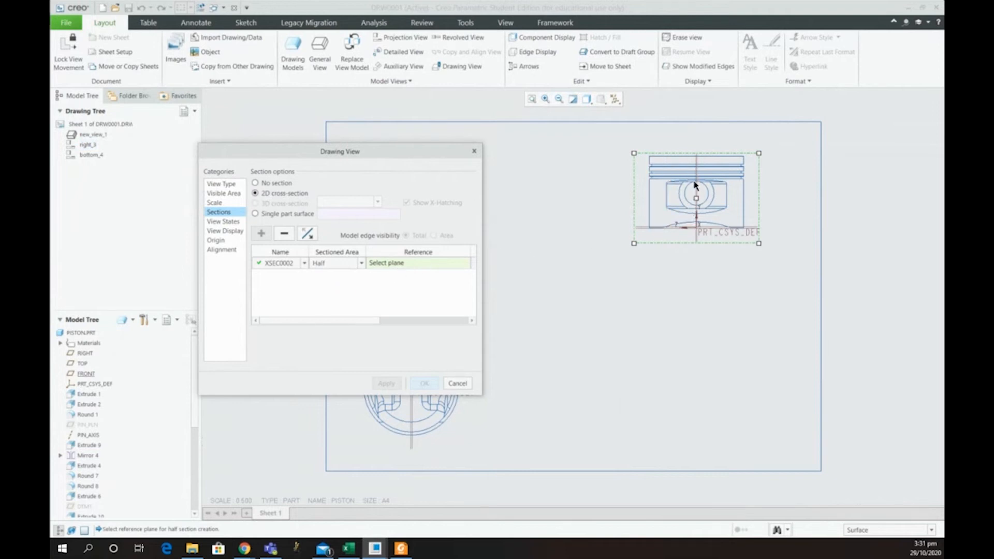
left_click(696, 241)
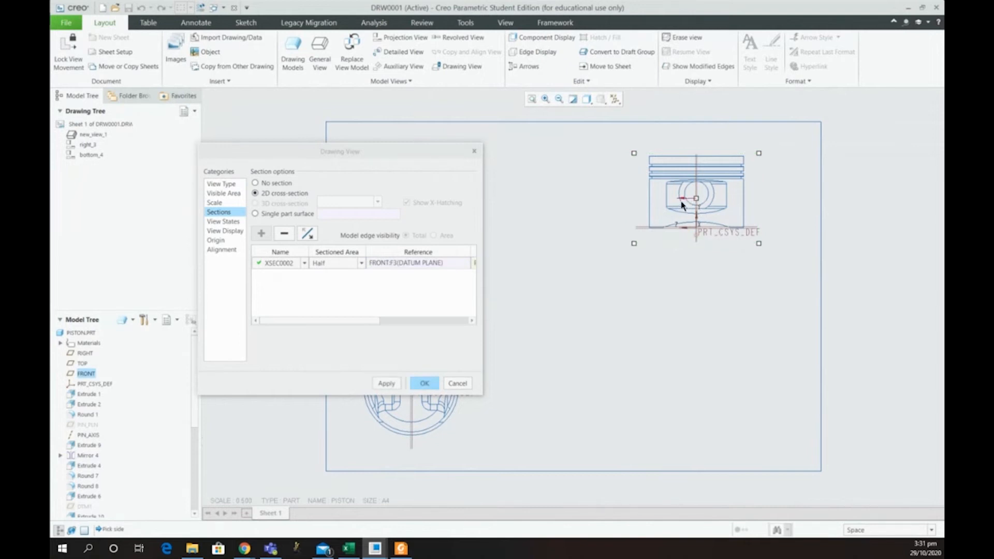
left_click_drag(353, 320, 428, 316)
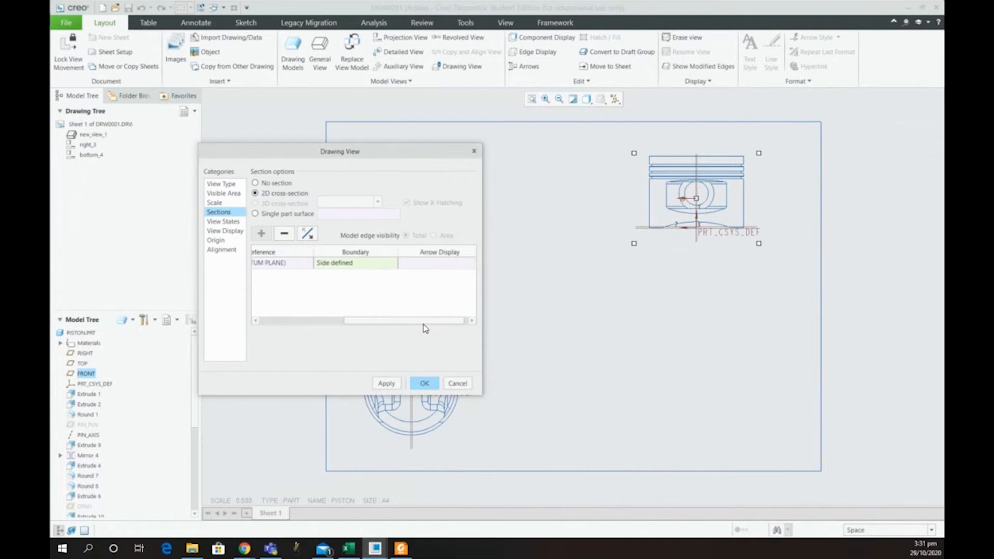
left_click(309, 234)
left_click(387, 386)
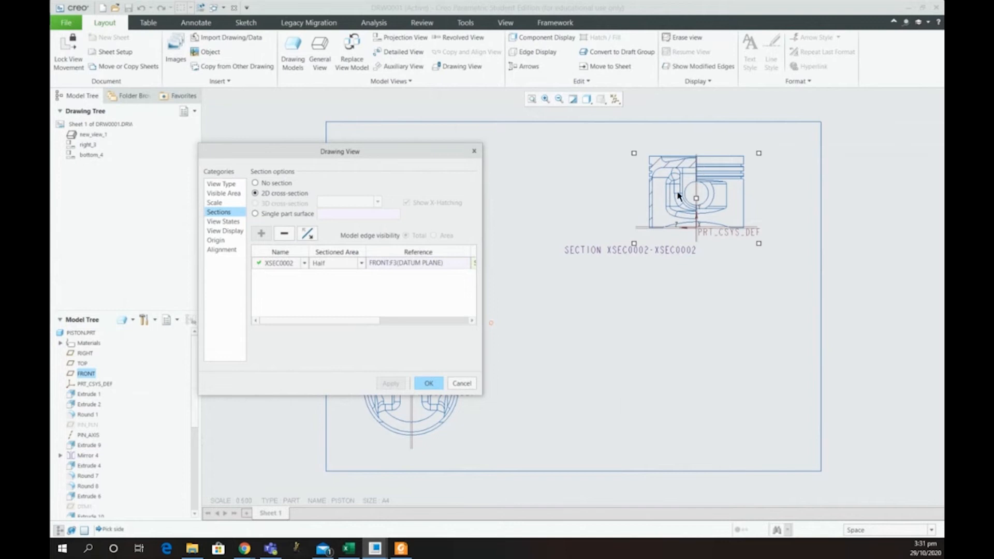
left_click(428, 383)
double_click(603, 250)
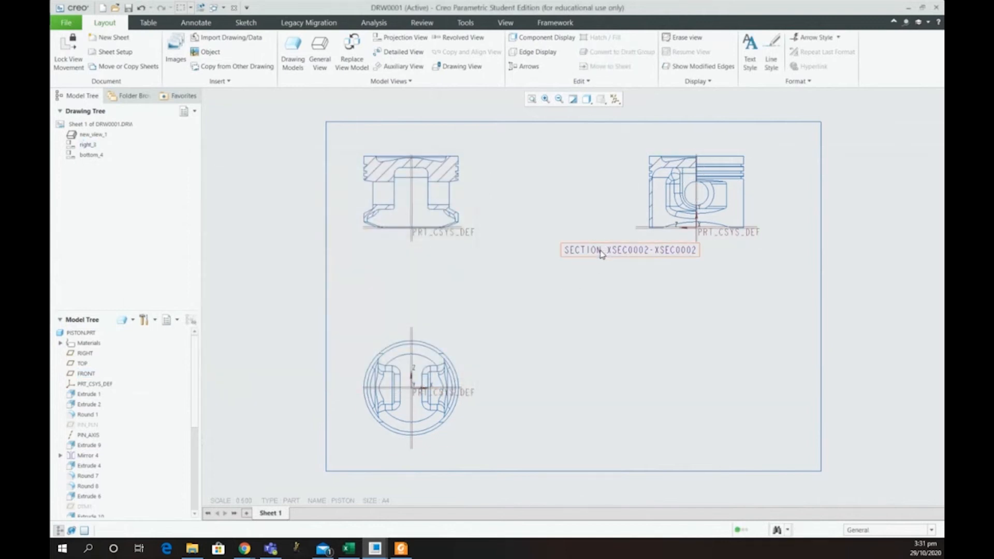
key("Delete")
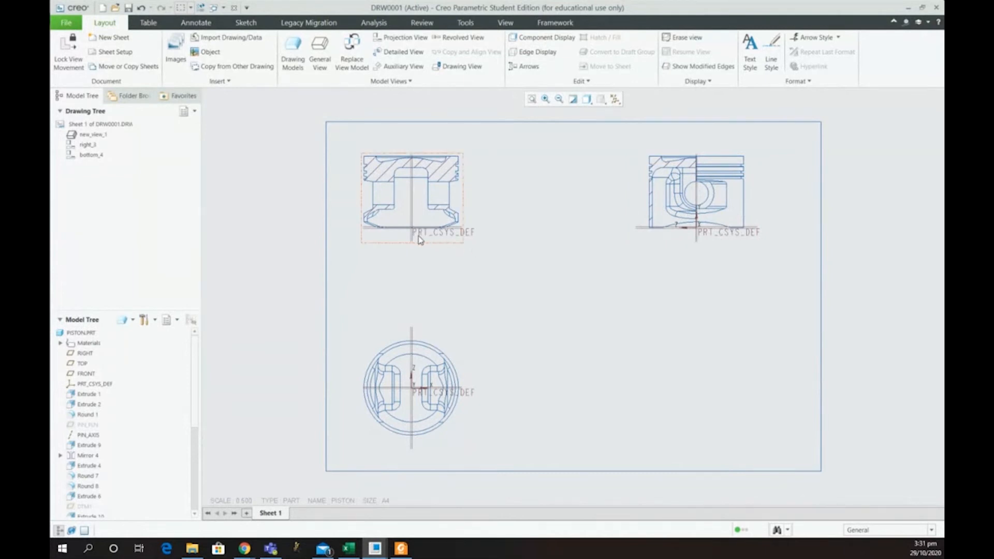
Step: Turn off the display of all datum axes, points, coordinate systems and planes in the drawing
left_click(620, 103)
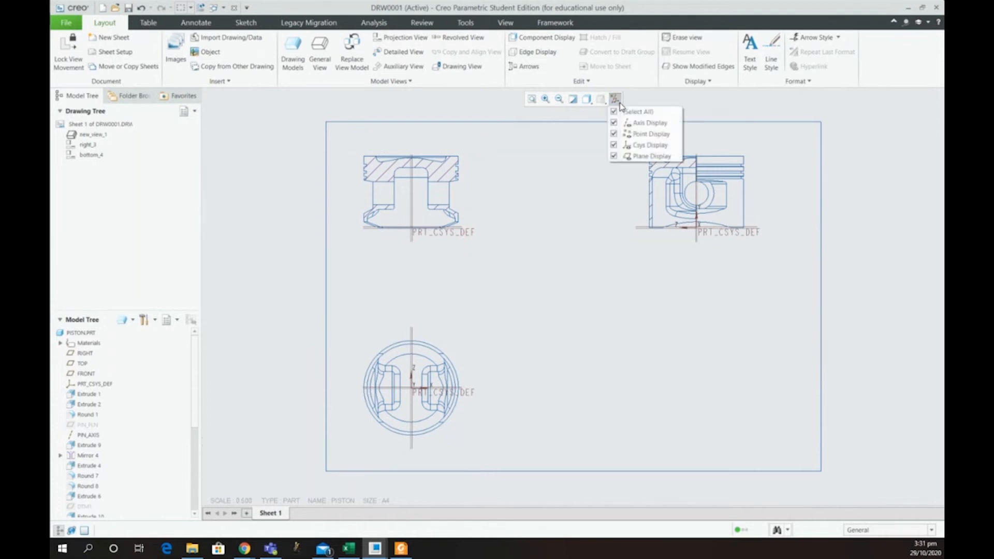
left_click(623, 112)
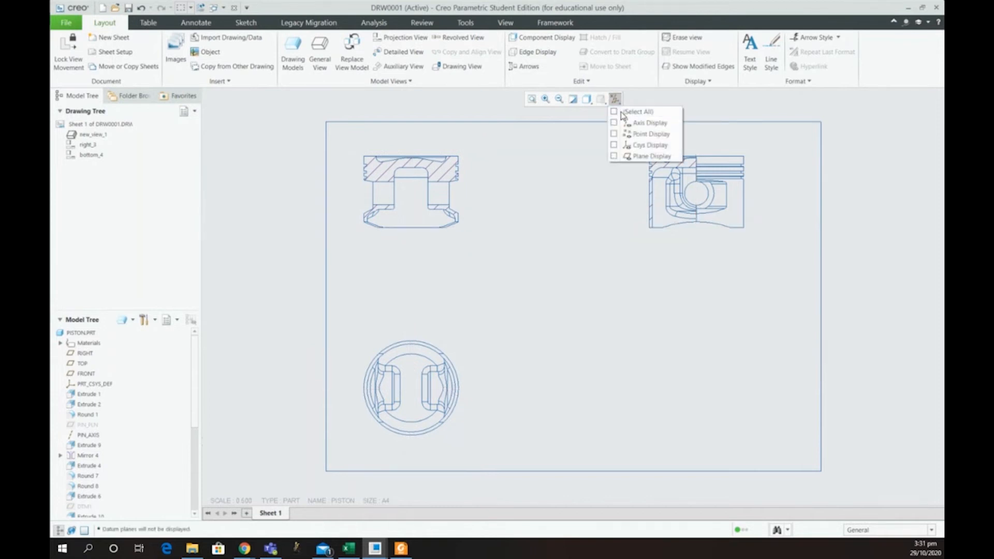
left_click(591, 197)
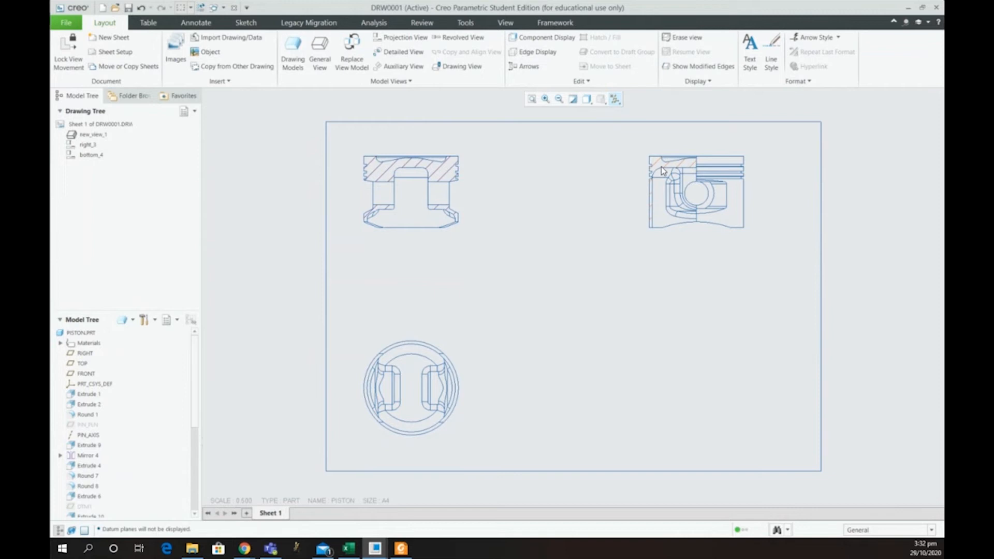
Step: Replace the cross-hatching of the front view's section with a solid fill
double_click(441, 174)
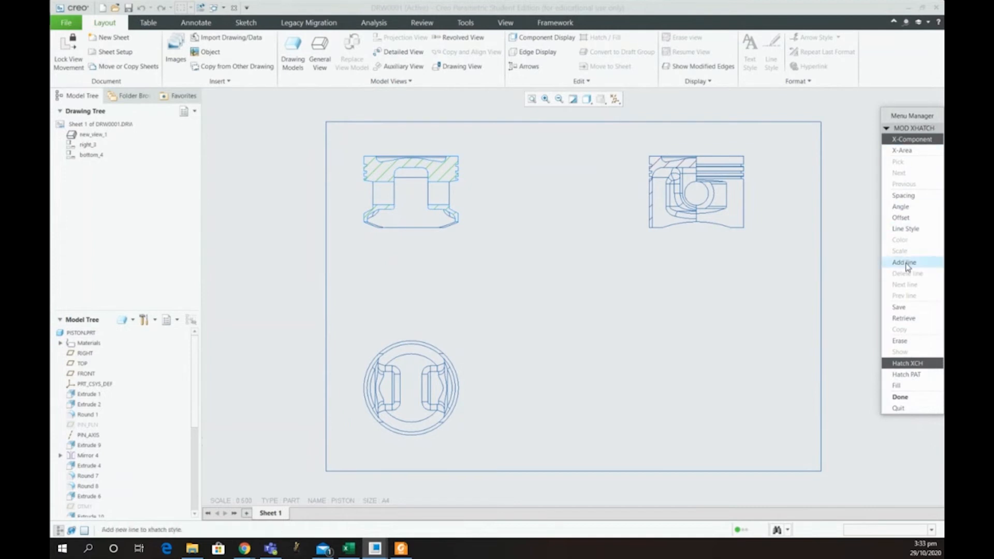
left_click(911, 388)
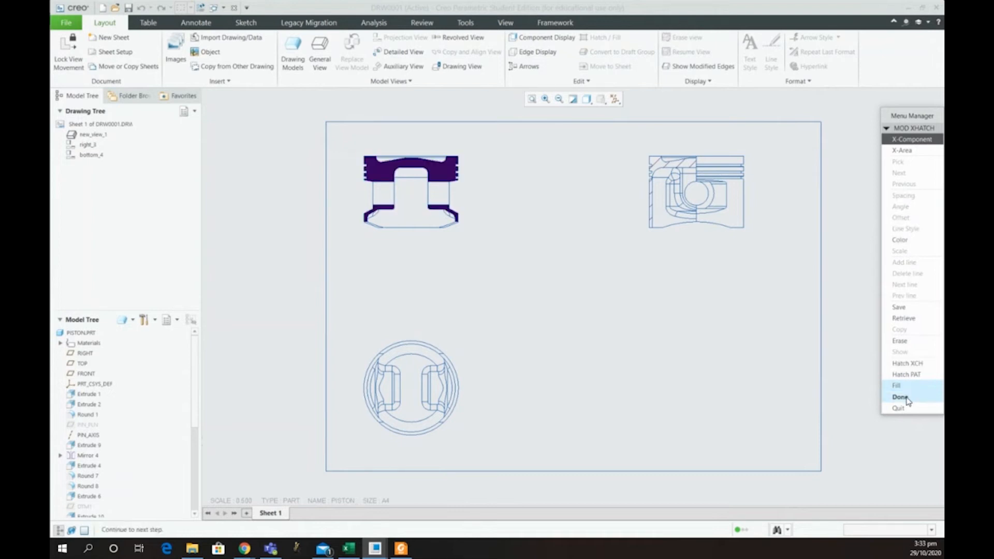
left_click(901, 397)
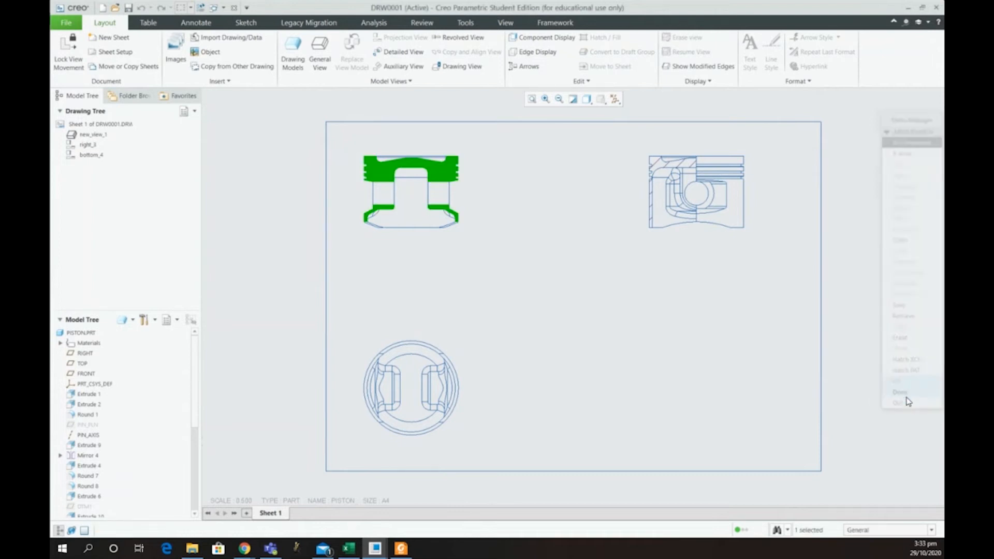
Step: Change the solid fill of the front view's section to the blue Curve system colour
double_click(446, 179)
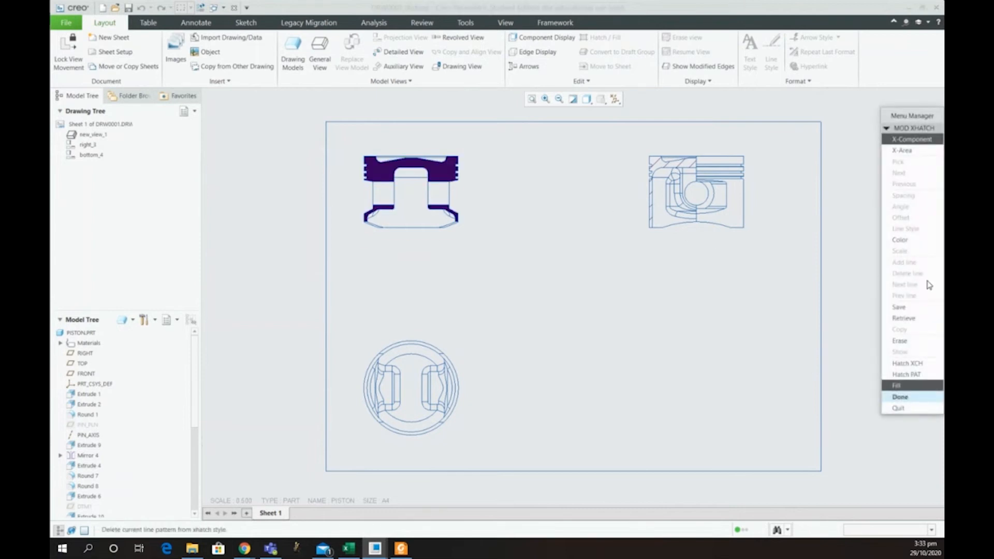
left_click(901, 386)
left_click(900, 240)
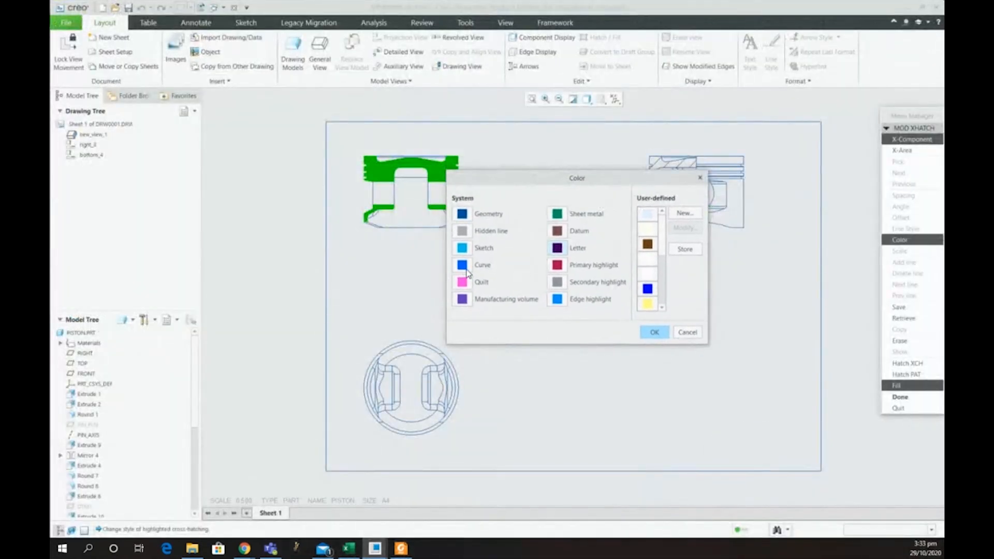
left_click(463, 266)
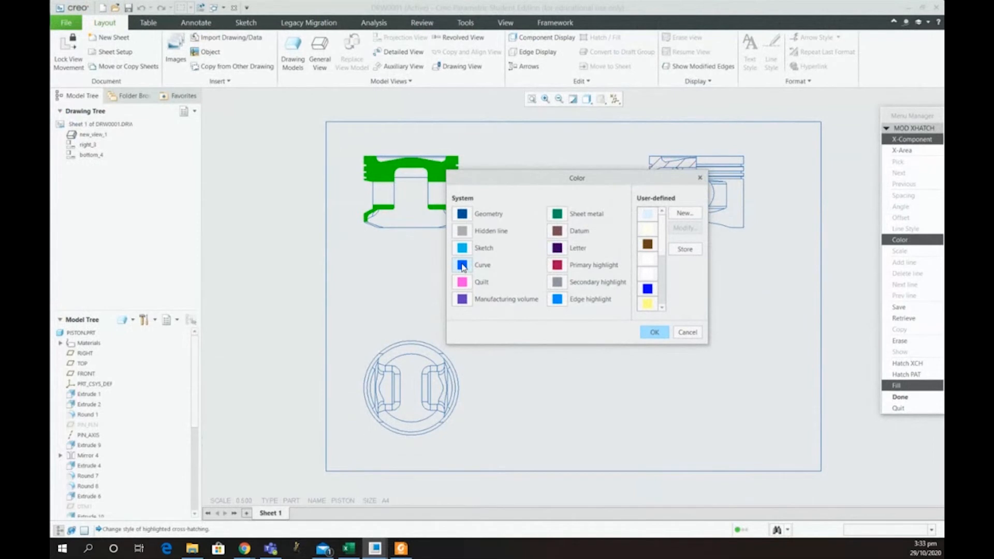
left_click(665, 333)
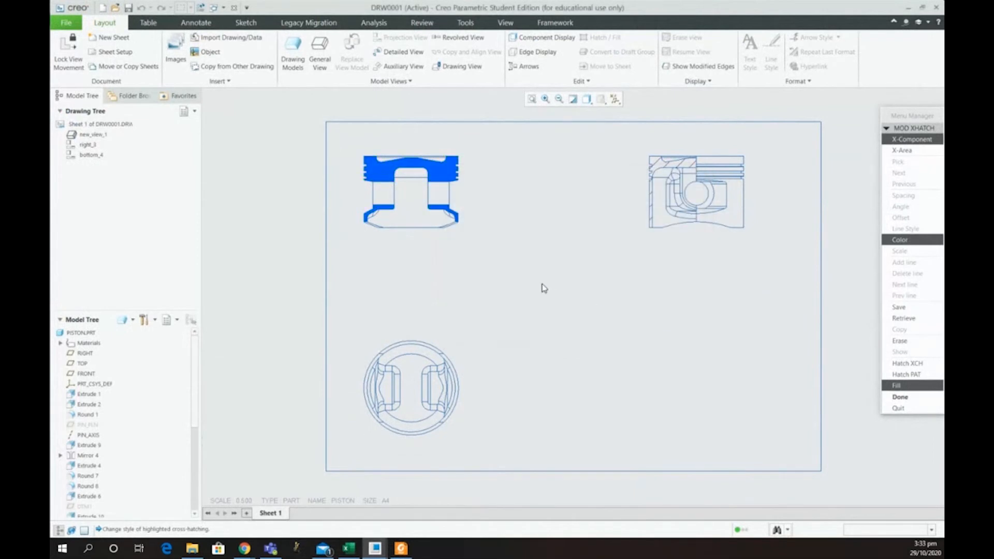
left_click(891, 396)
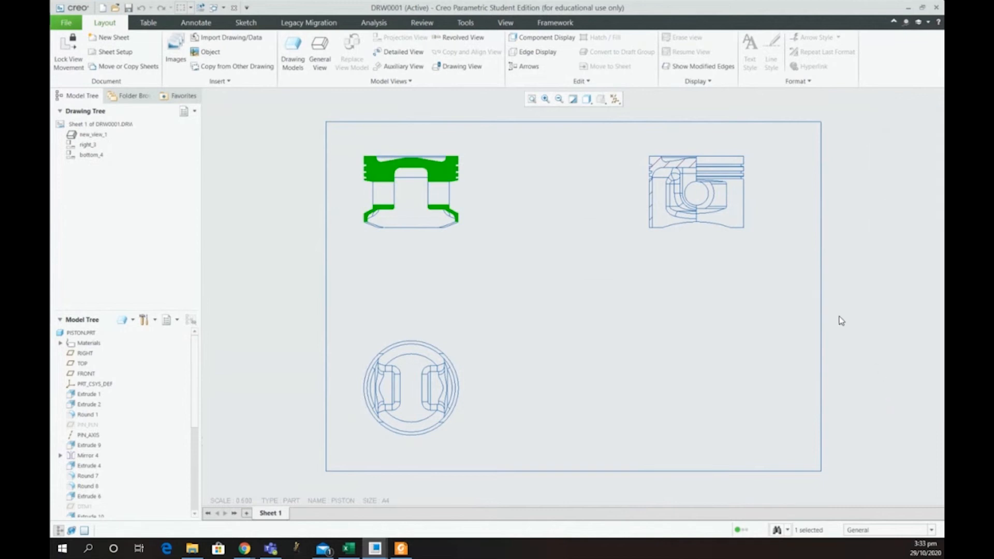
Step: Set the overall cross-hatch spacing of the right view's half section to 0.1
double_click(683, 161)
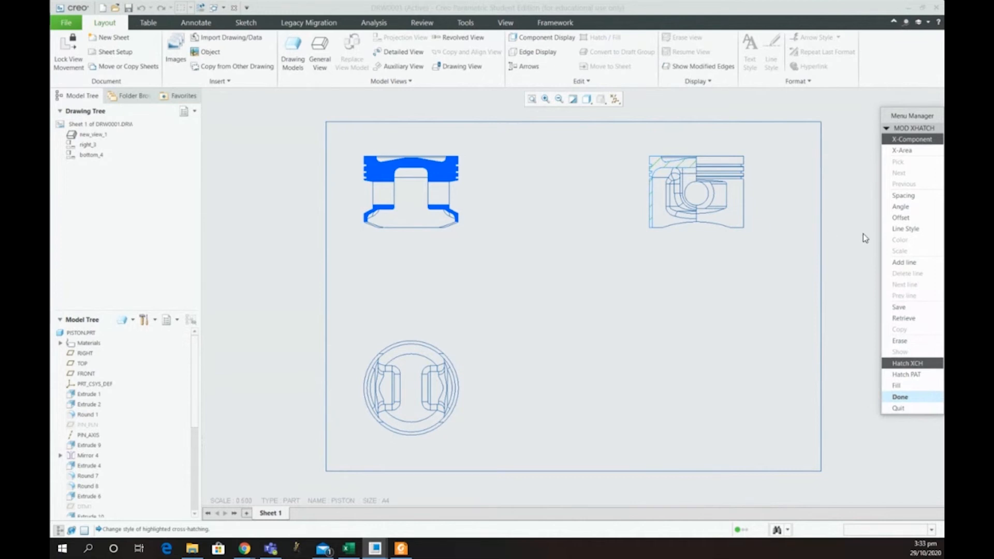
left_click(909, 364)
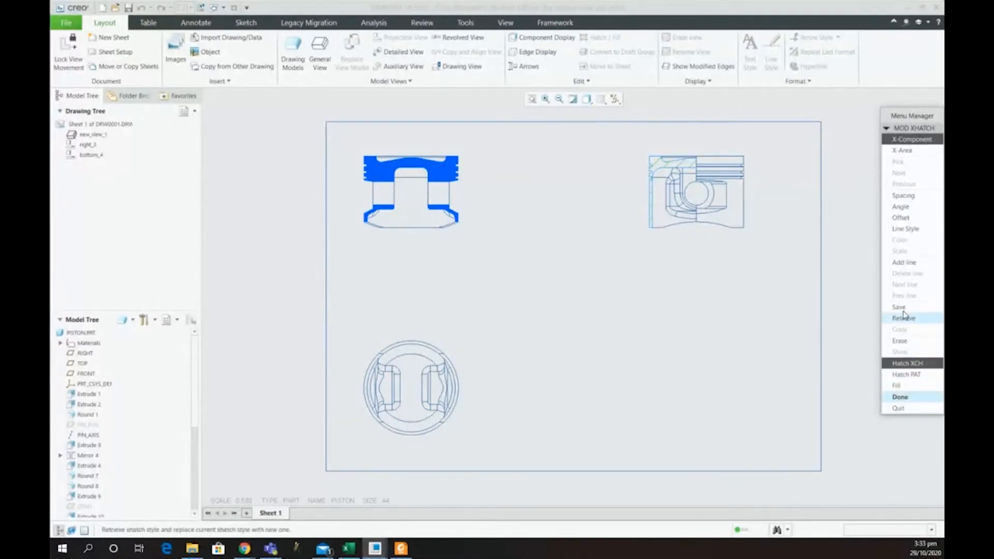
left_click(905, 197)
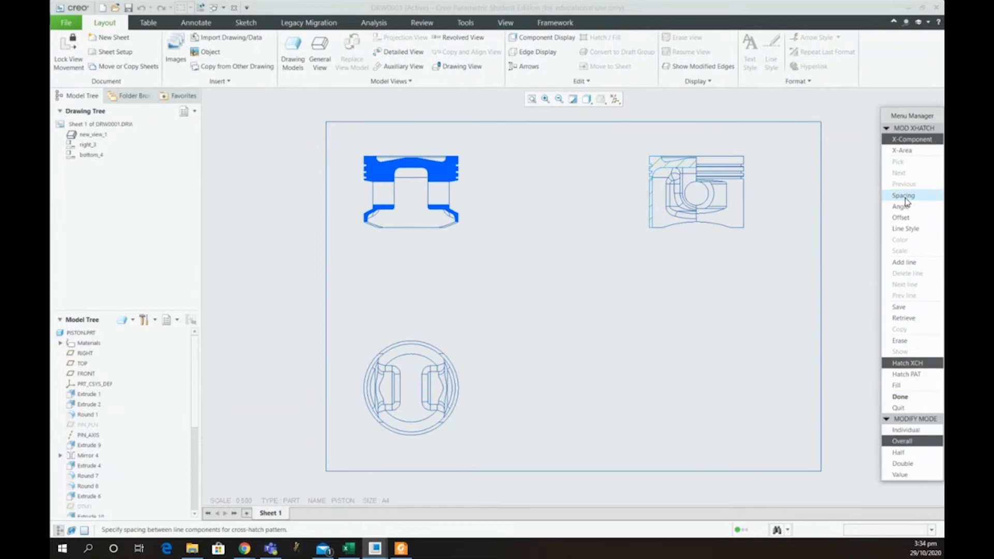
left_click(899, 476)
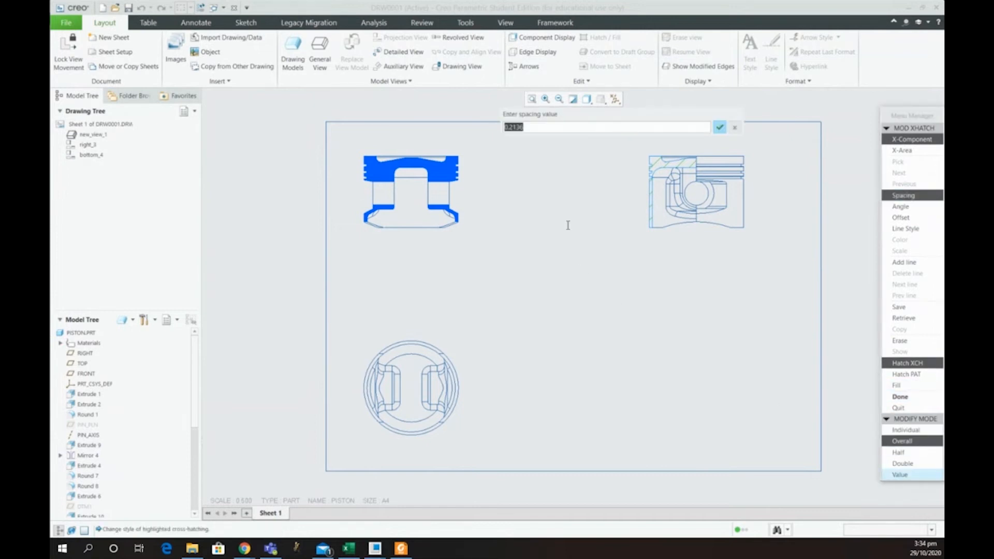
type("0.1")
left_click(721, 127)
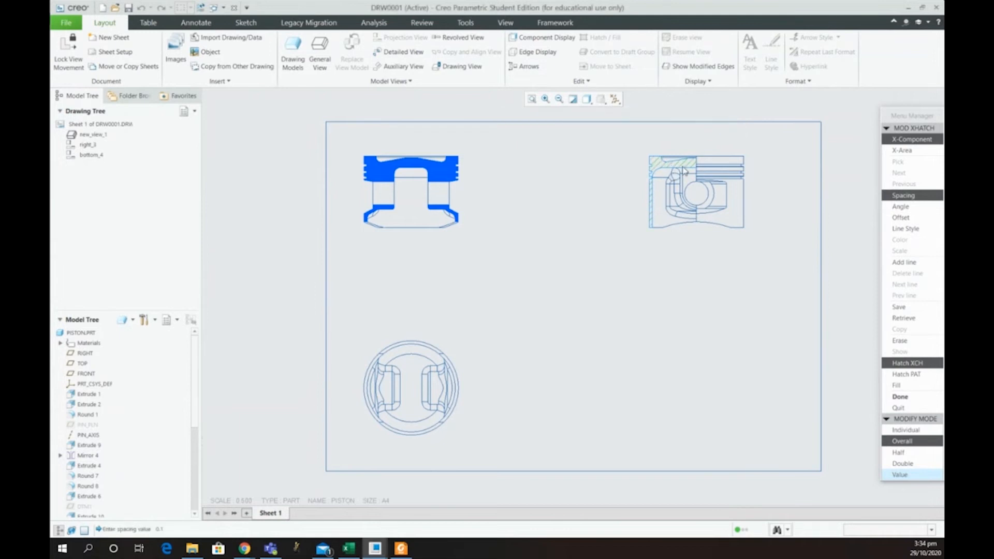
left_click(901, 464)
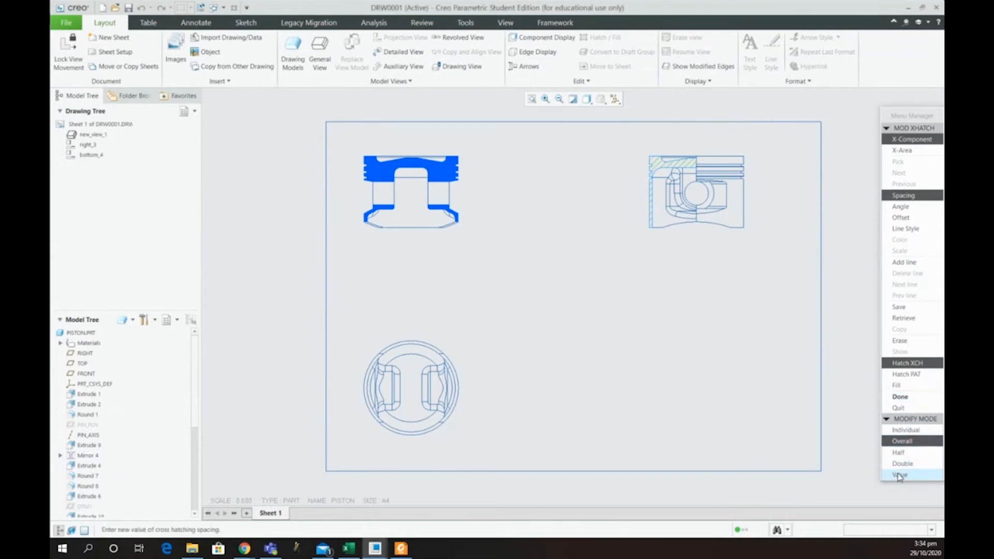
left_click(899, 396)
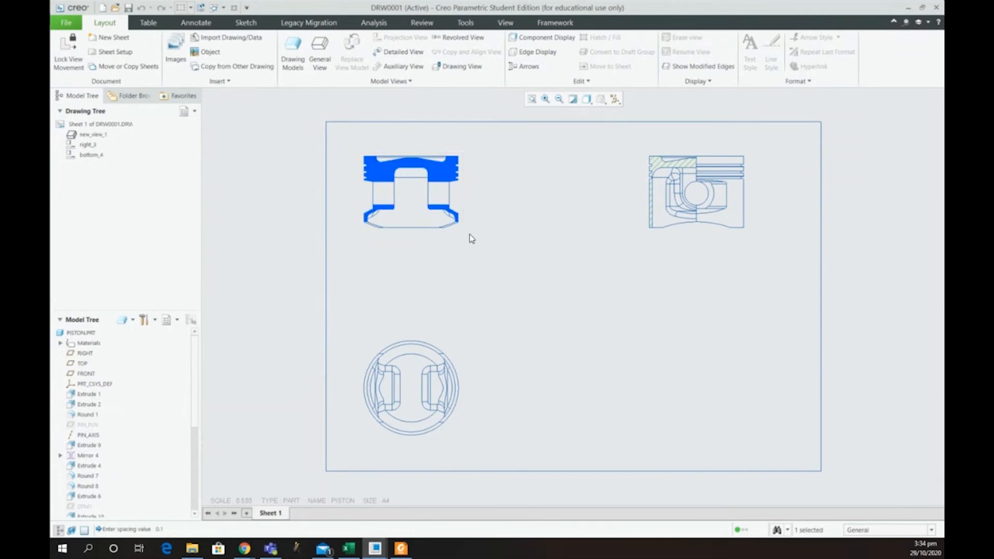
Step: Show the Ø75.5, 62, 42.2 and 1.5 model dimensions on the front view
left_click(199, 29)
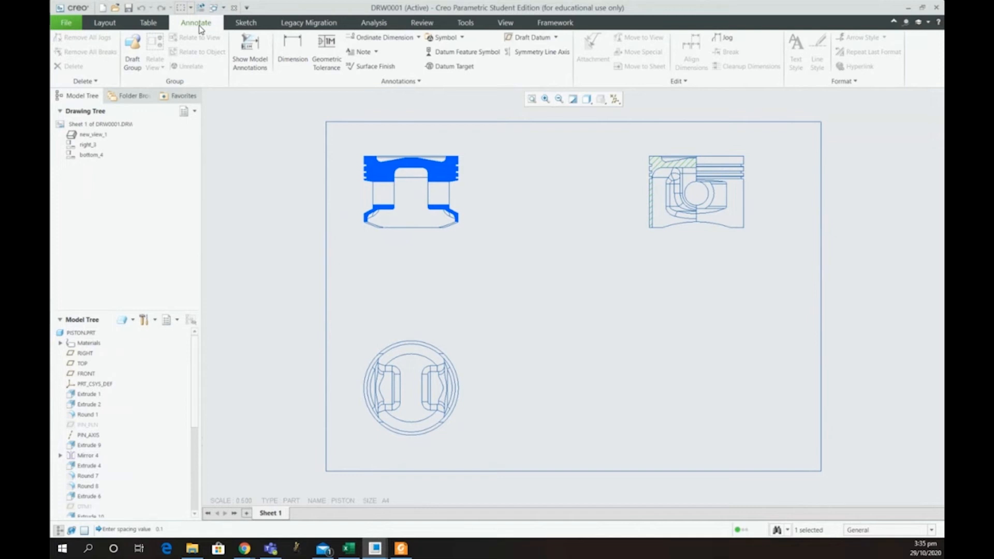
left_click(430, 178)
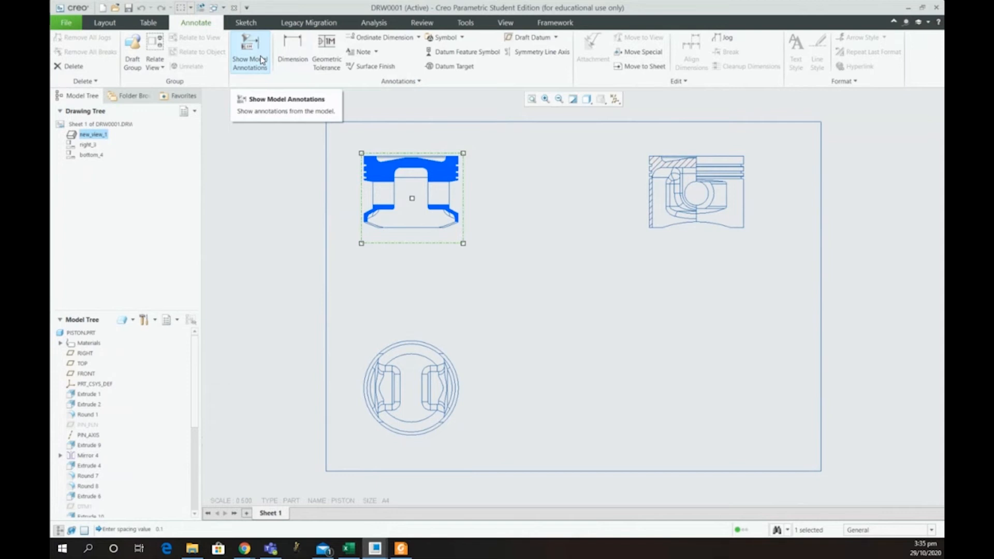
left_click(260, 56)
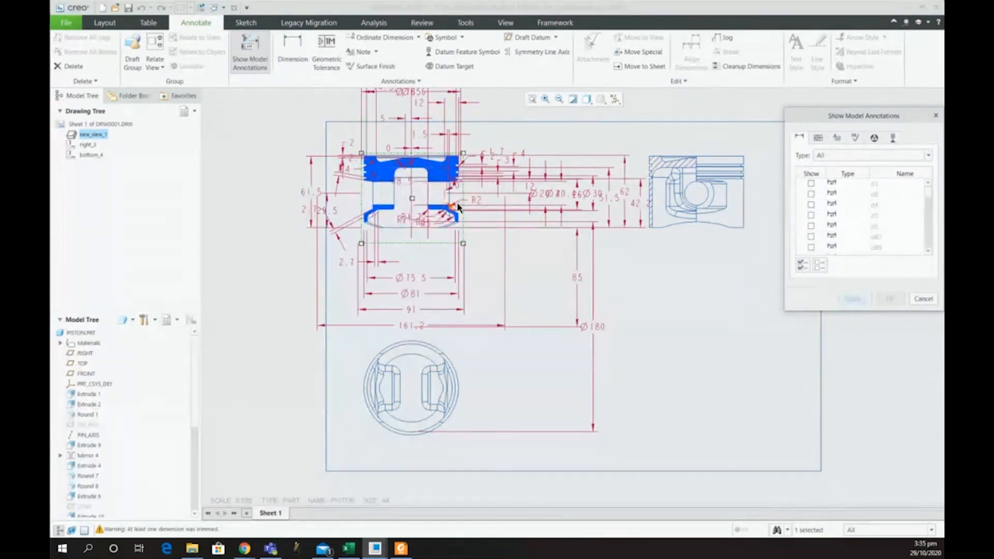
scroll(456, 199, "down", 3)
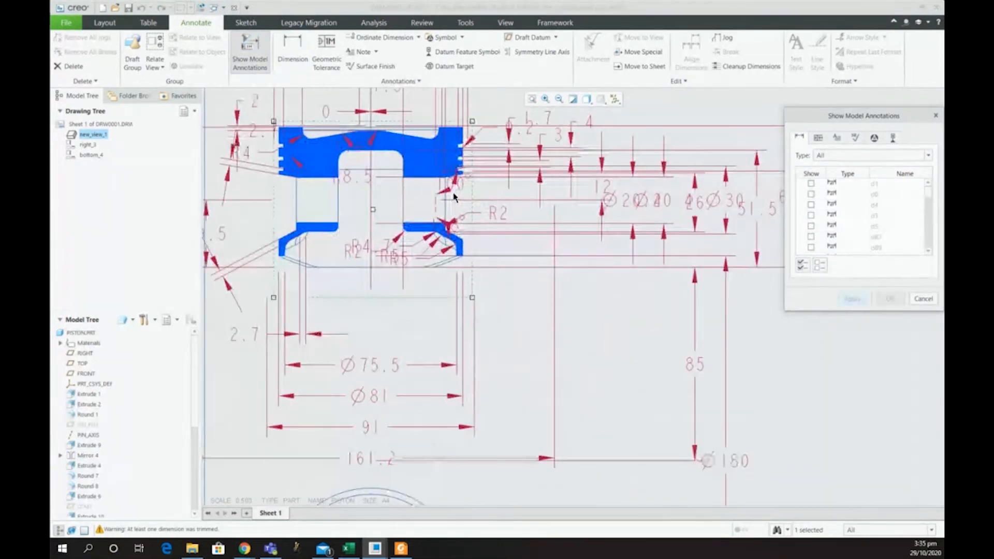
left_click(377, 369)
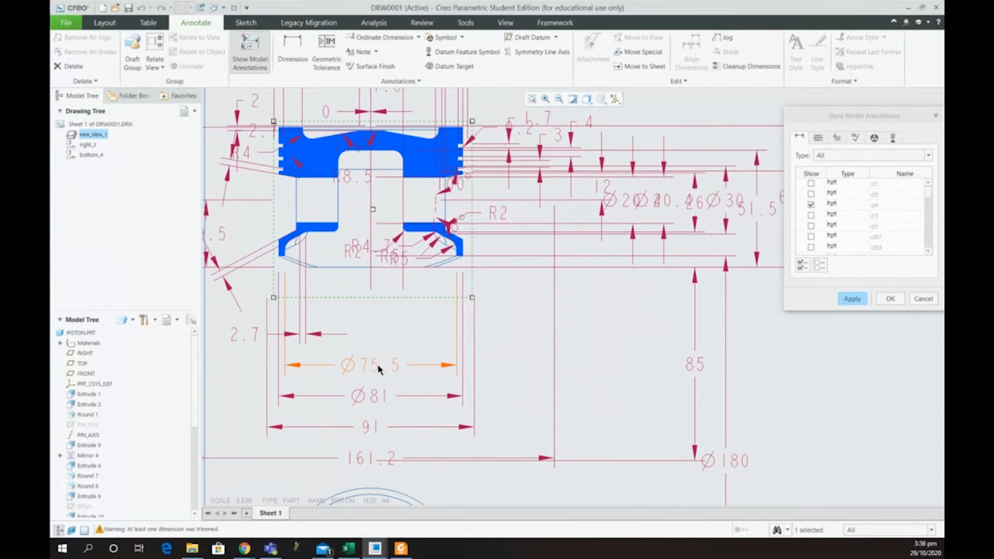
scroll(381, 368, "up", 2)
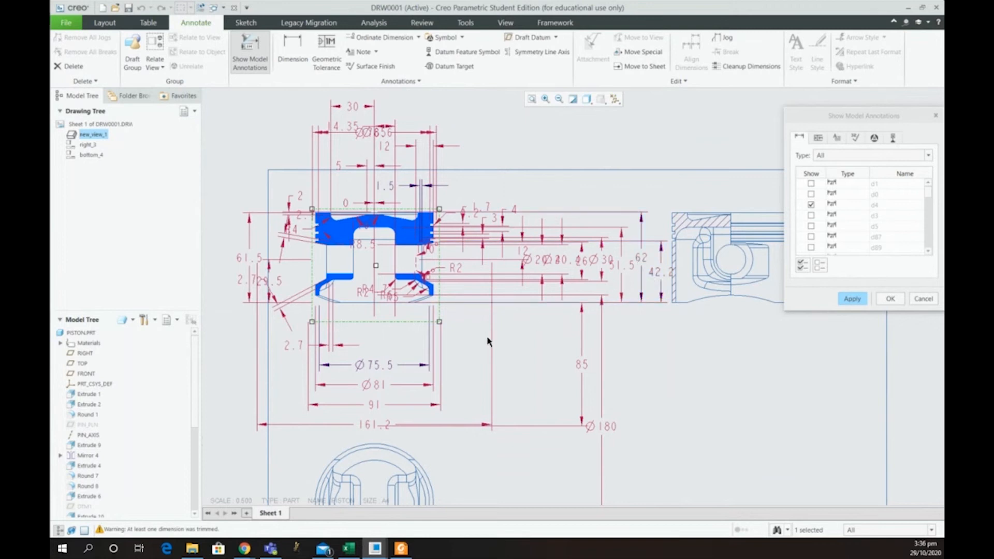
left_click(862, 299)
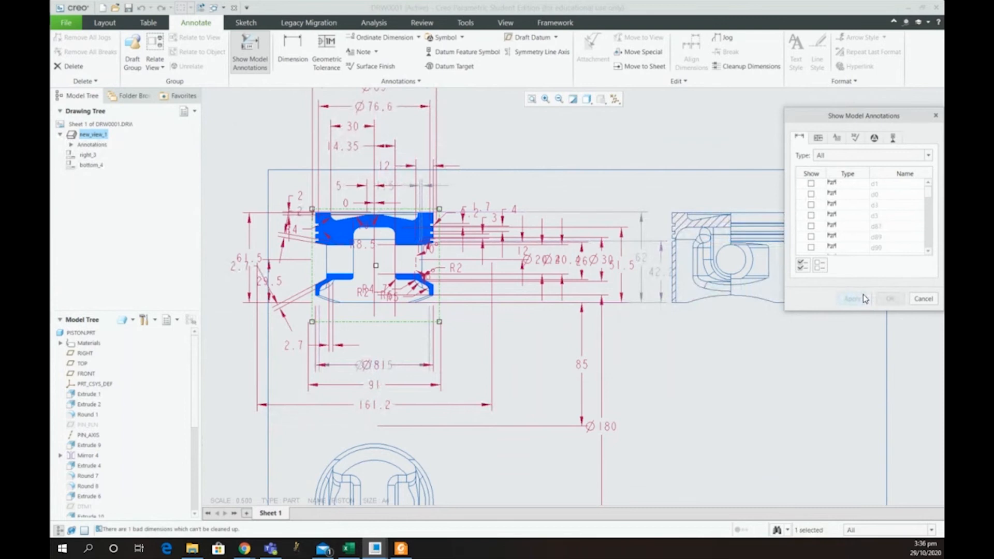
left_click(923, 298)
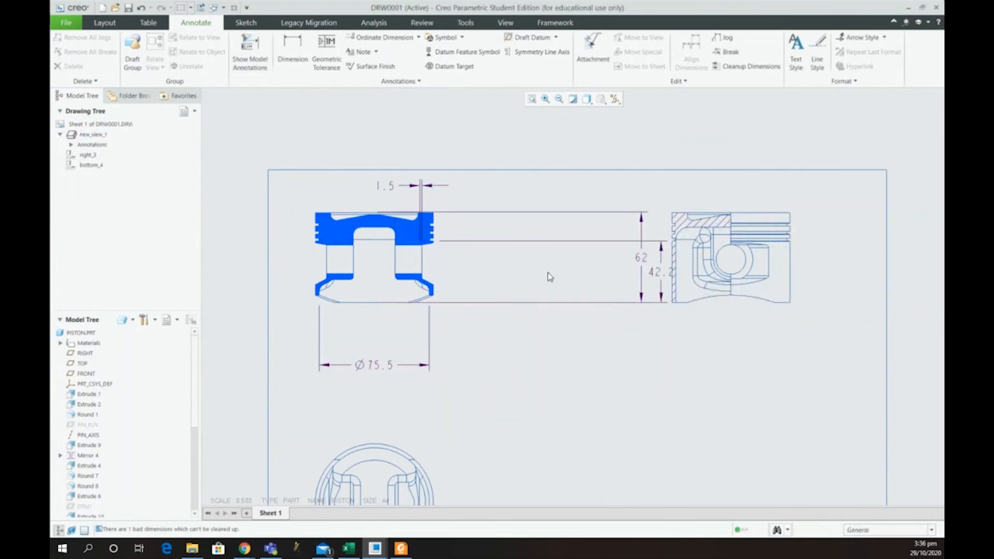
Step: Move the front view's 1.5, 62, 42.2 and Ø75.5 dimensions closer to the piston outline
left_click(389, 189)
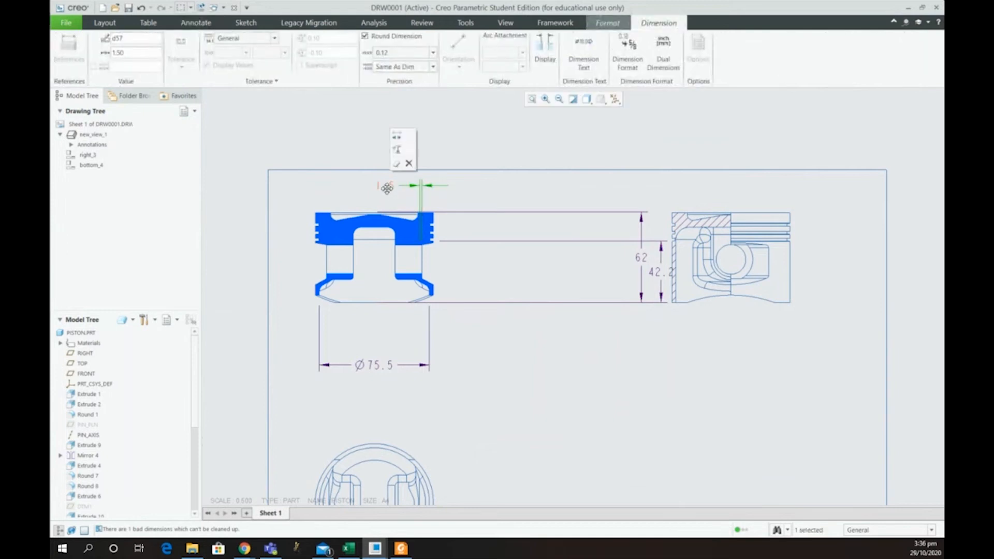
left_click_drag(387, 187, 374, 197)
left_click(640, 264)
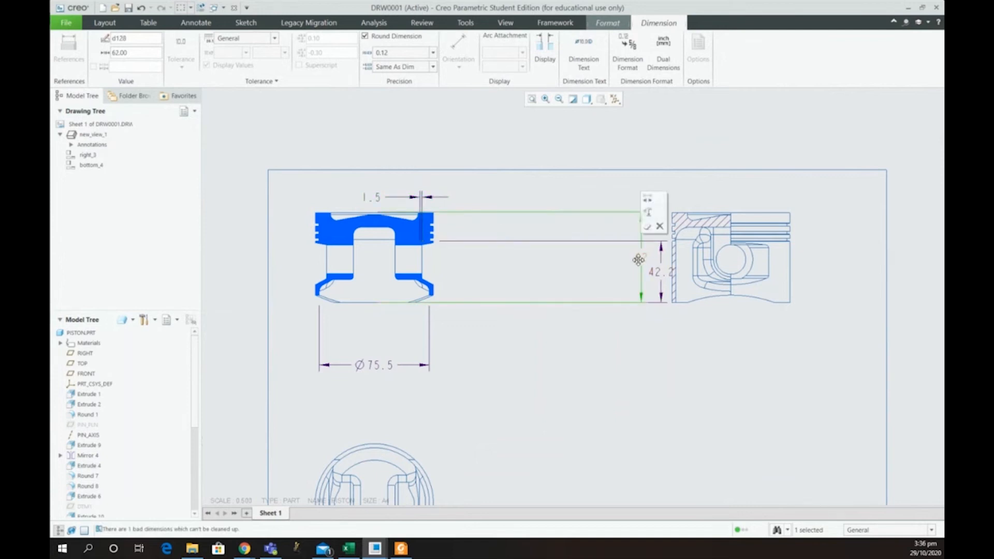
left_click_drag(641, 266, 467, 266)
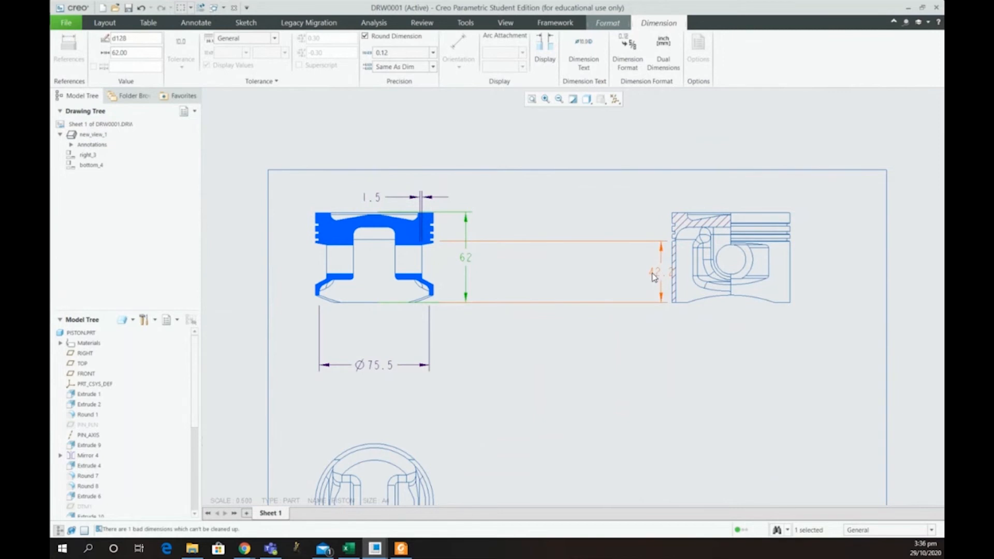
left_click(654, 275)
left_click_drag(654, 273, 499, 272)
left_click(377, 369)
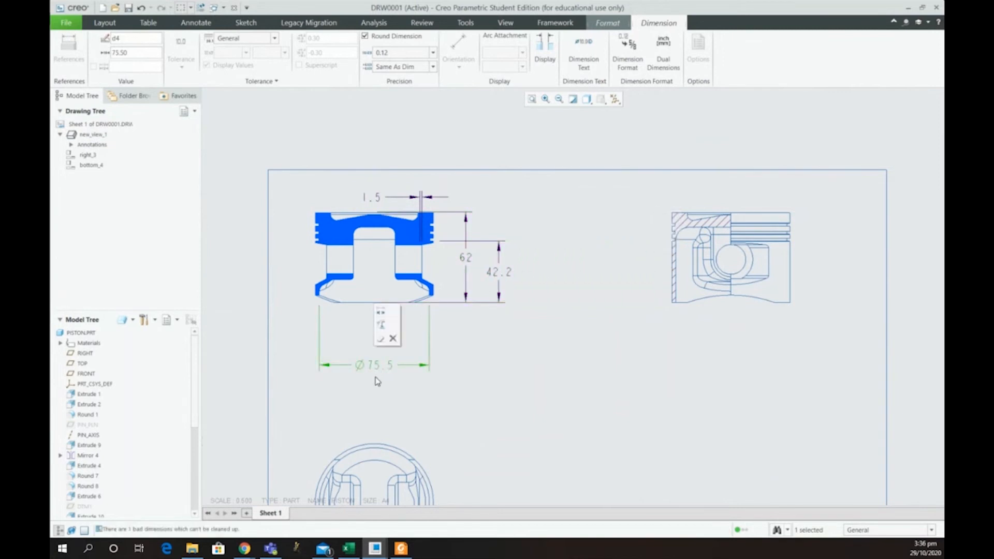
left_click_drag(377, 366, 391, 337)
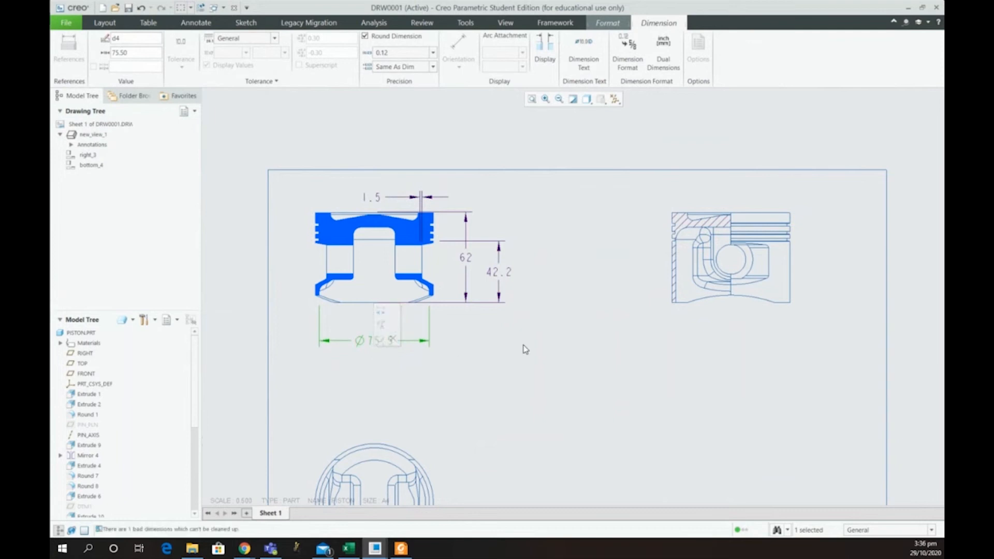
left_click(524, 349)
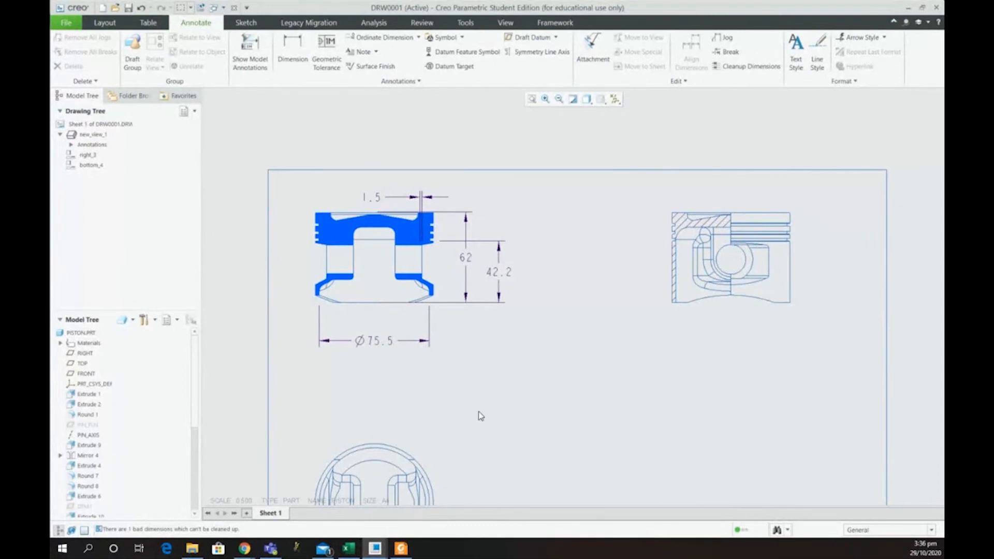
Step: Show the Ø81, 51.5 and 28 model dimensions on the half-sectioned right view
scroll(434, 412, "down", 3)
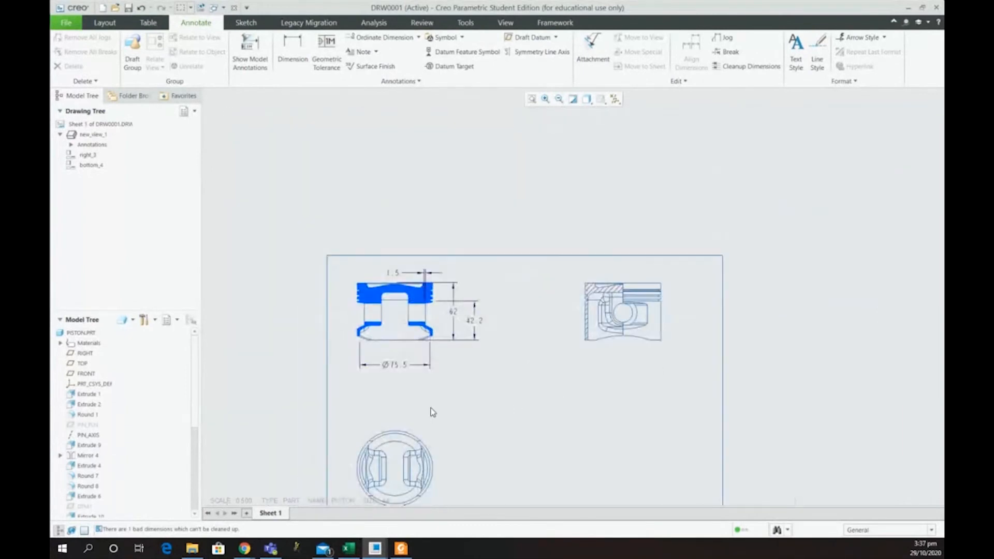
left_click(671, 324)
left_click(257, 46)
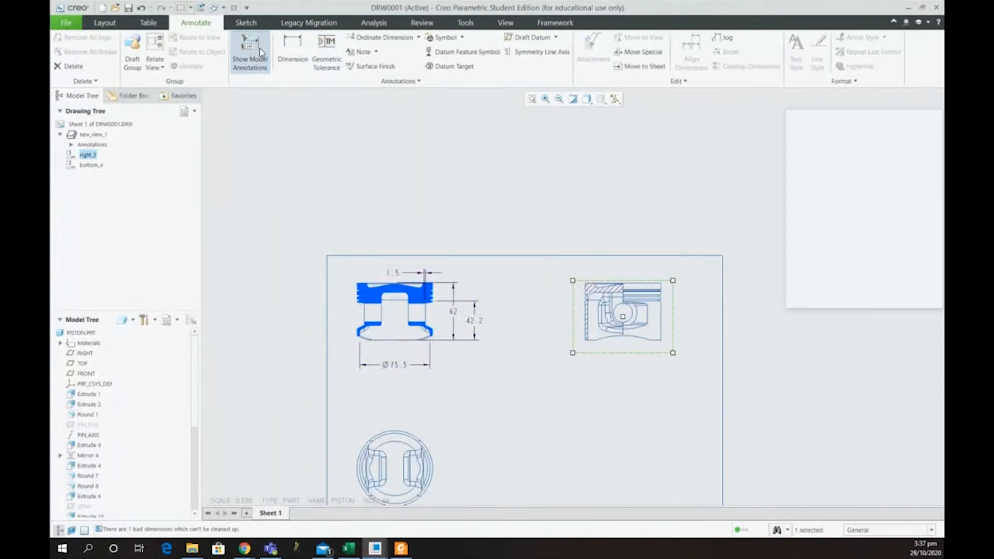
scroll(689, 431, "up", 1)
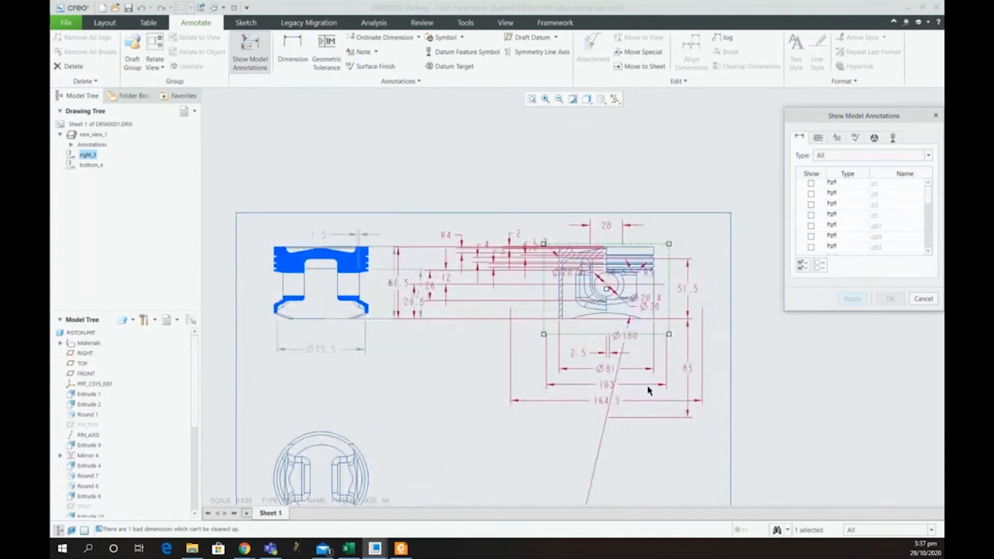
scroll(645, 386, "up", 1)
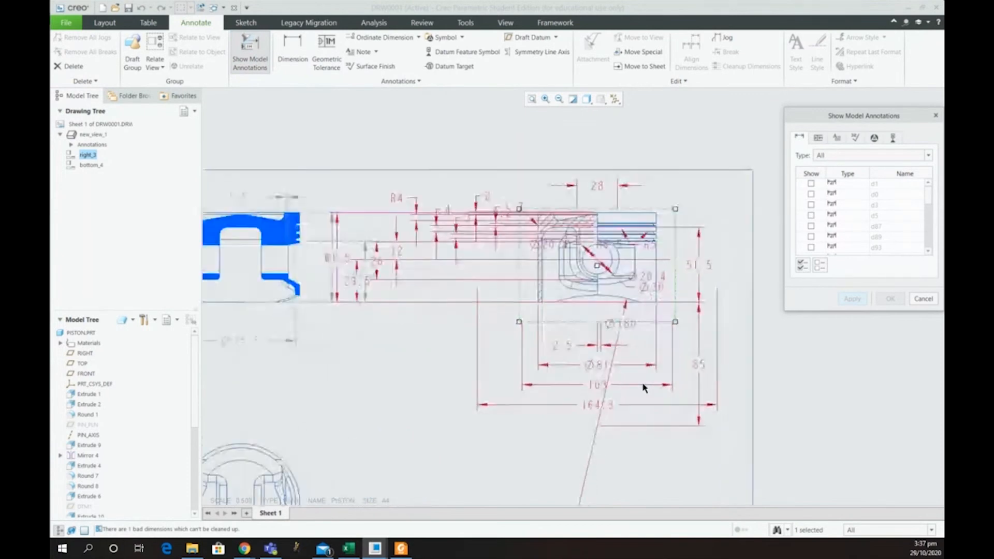
left_click(600, 363)
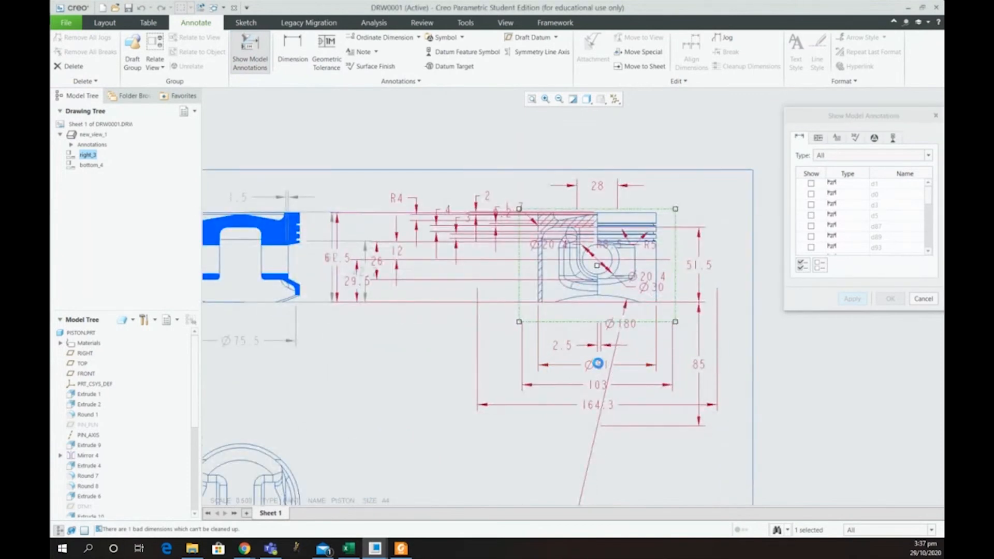
left_click(699, 269)
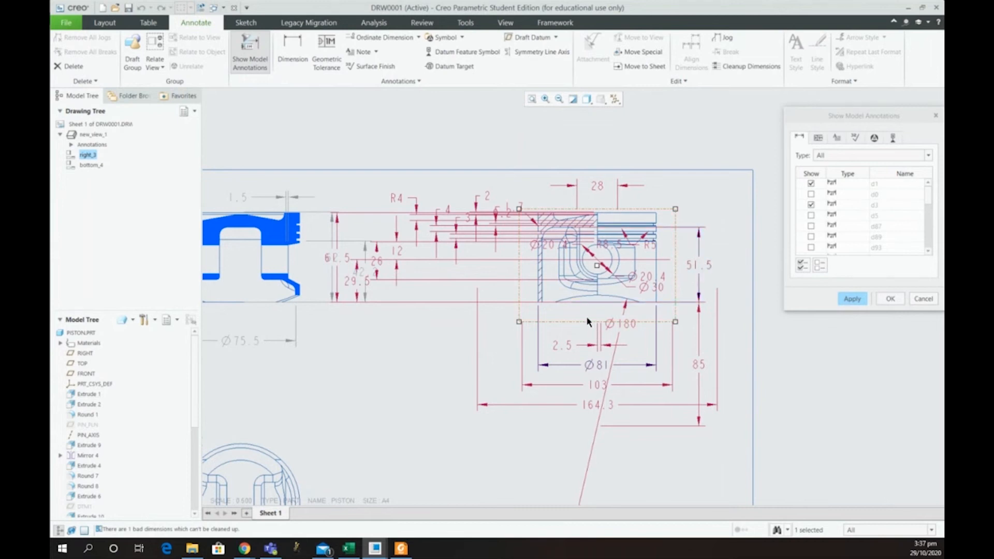
left_click(594, 187)
left_click(851, 300)
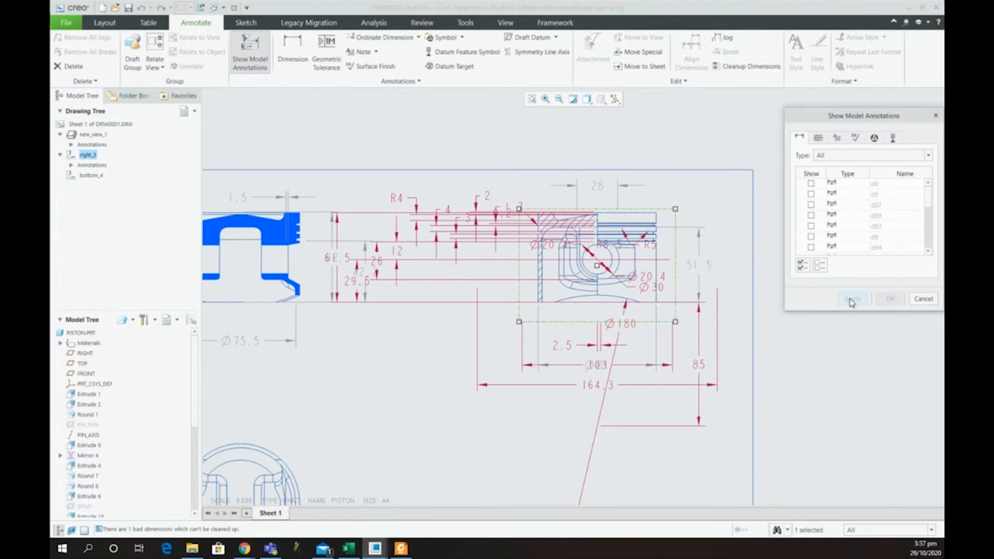
left_click(922, 298)
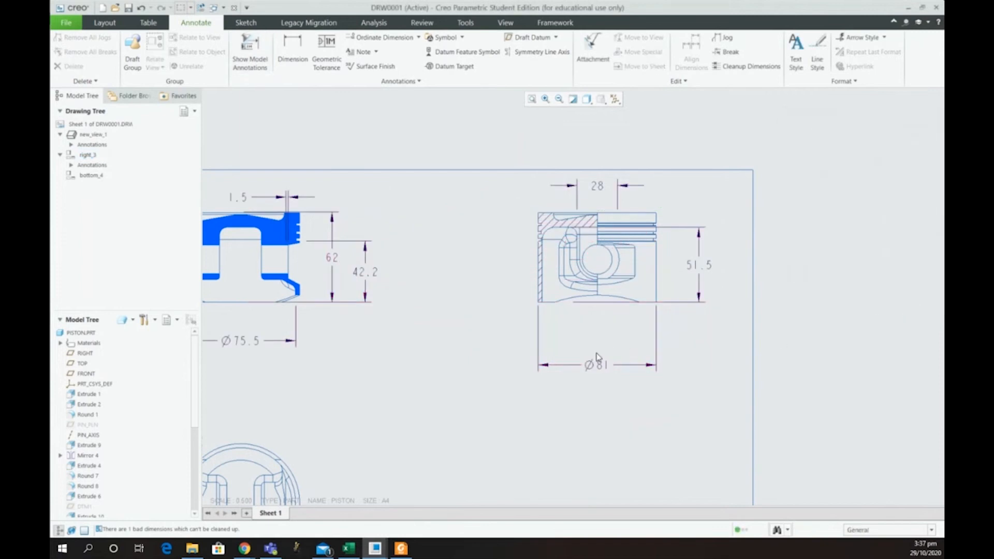
Step: Move the right view's Ø81, 51.5 and 28 dimensions closer to the piston outline
scroll(590, 356, "up", 1)
scroll(589, 356, "down", 1)
left_click(600, 371)
left_click_drag(600, 370, 601, 349)
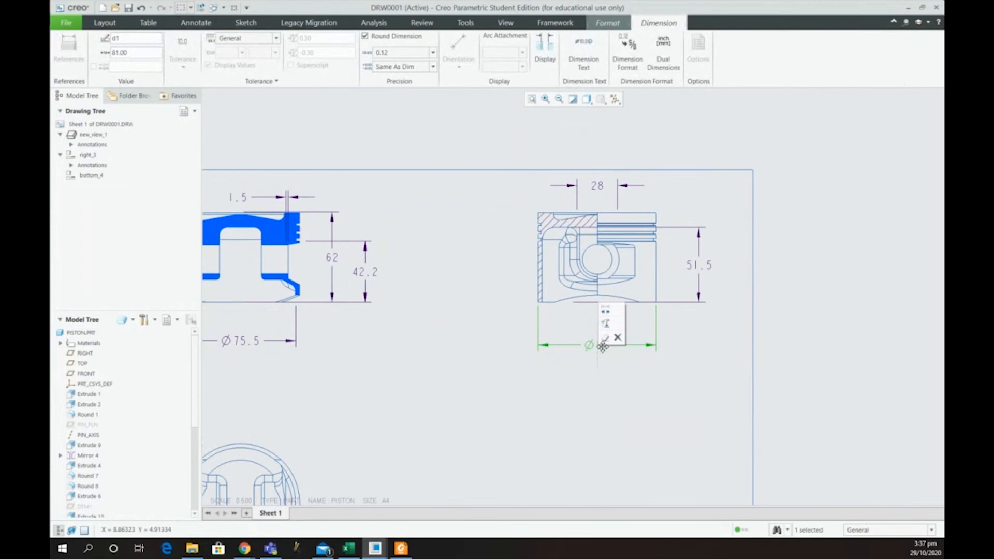
left_click(698, 268)
left_click(696, 268)
left_click_drag(693, 267, 680, 266)
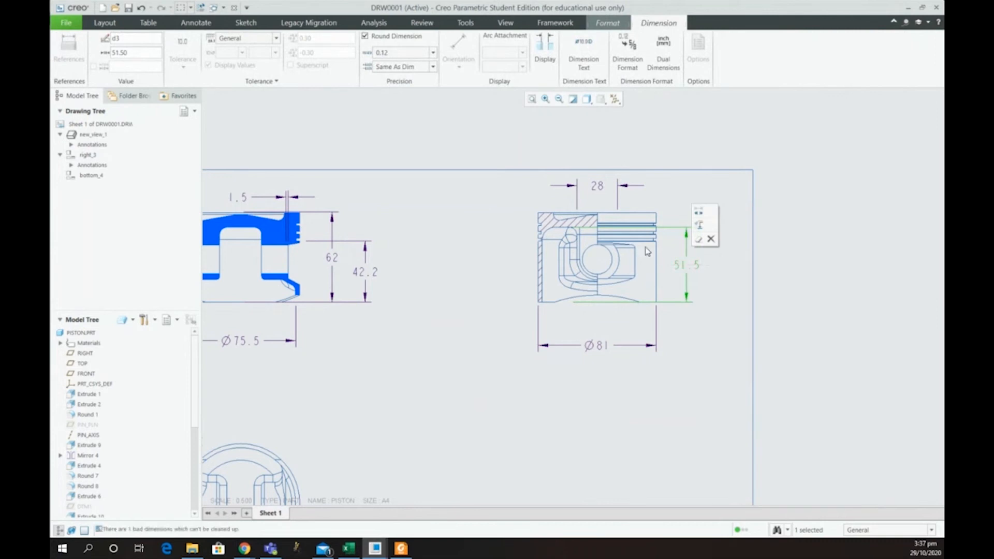
left_click(598, 186)
left_click_drag(599, 185, 597, 195)
left_click(497, 275)
scroll(434, 397, "down", 3)
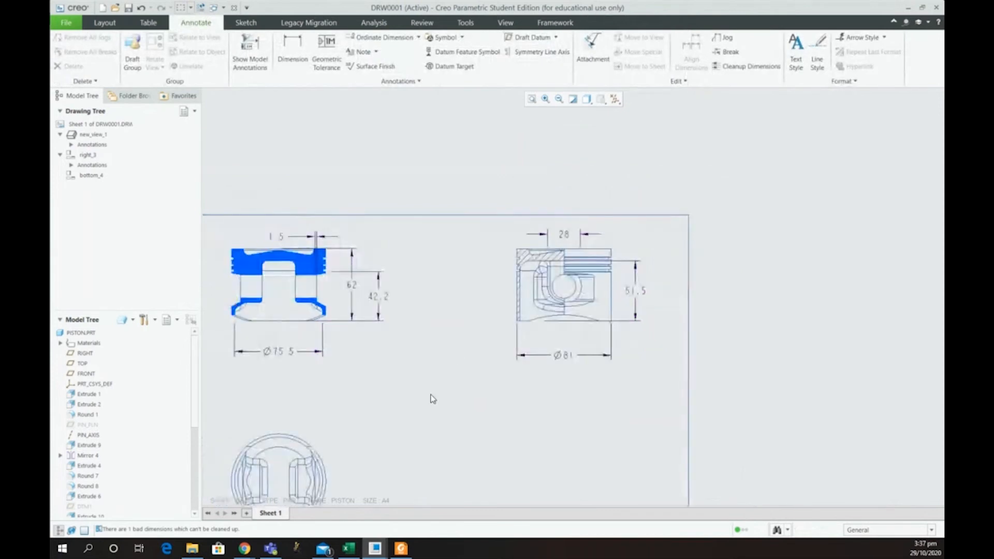
scroll(365, 429, "up", 3)
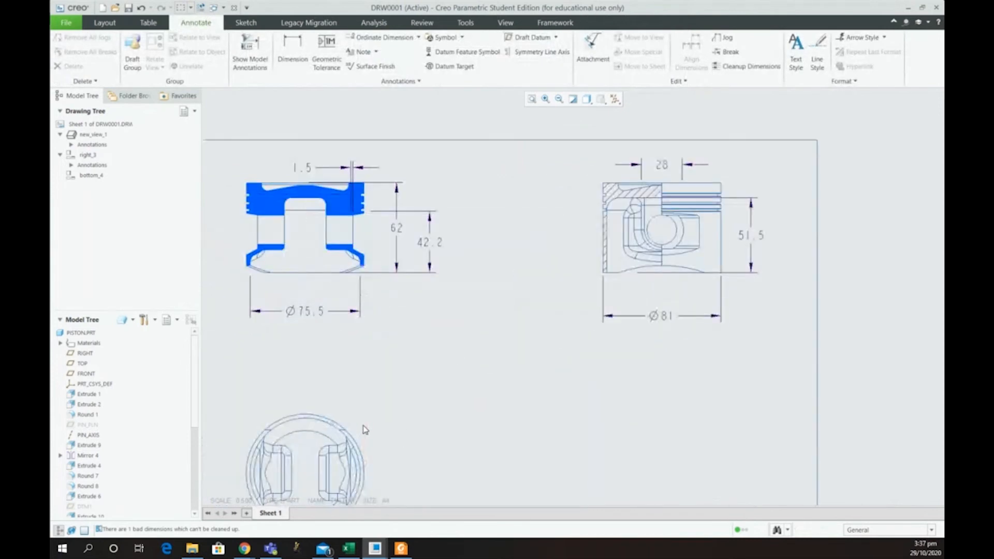
left_click(532, 99)
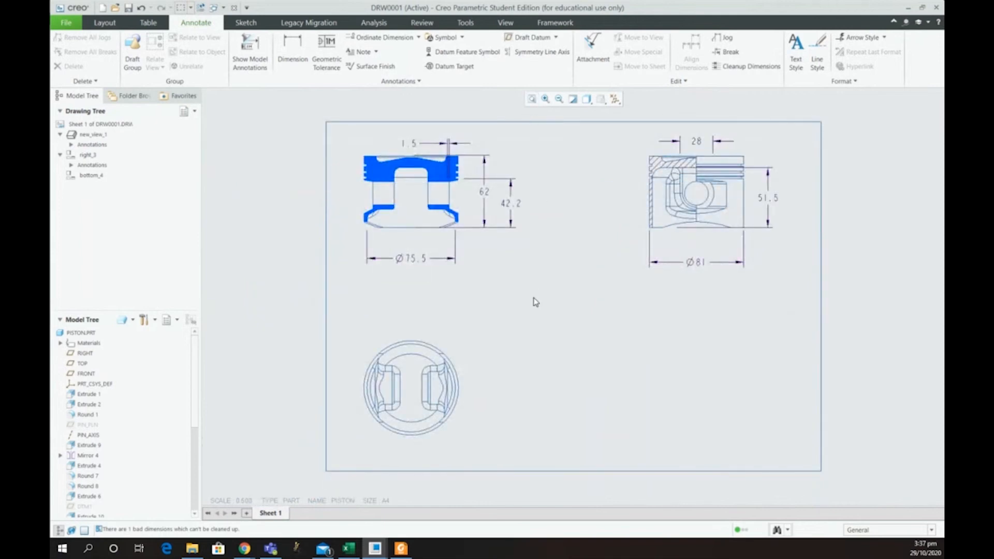
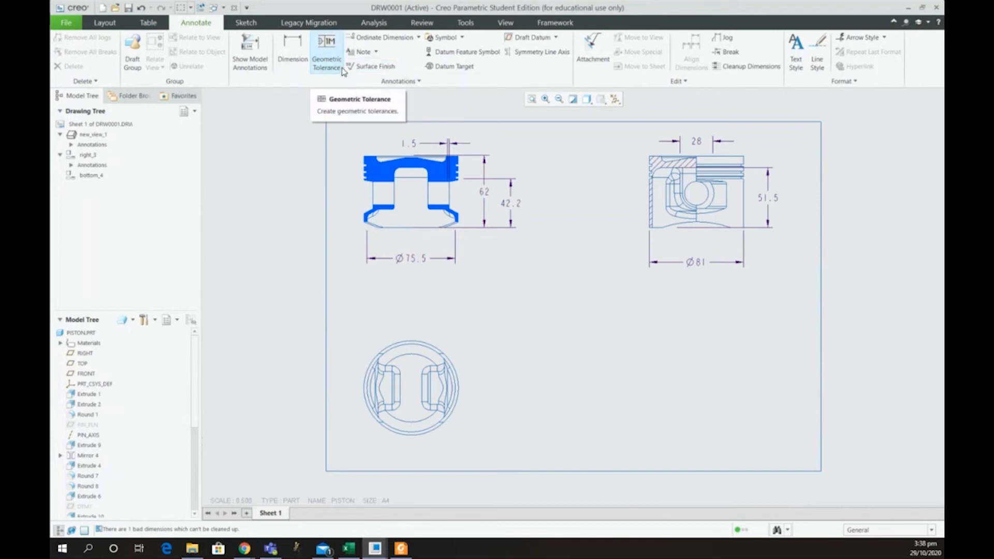
Step: Attach a position geometric tolerance of 0.001 below the front view's Ø75.5 dimension
left_click(340, 49)
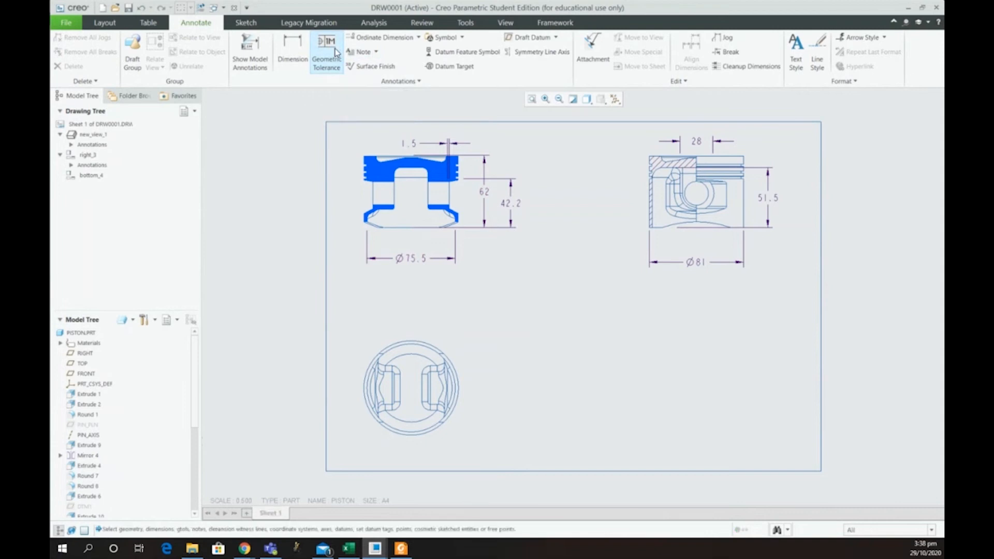
left_click(358, 177)
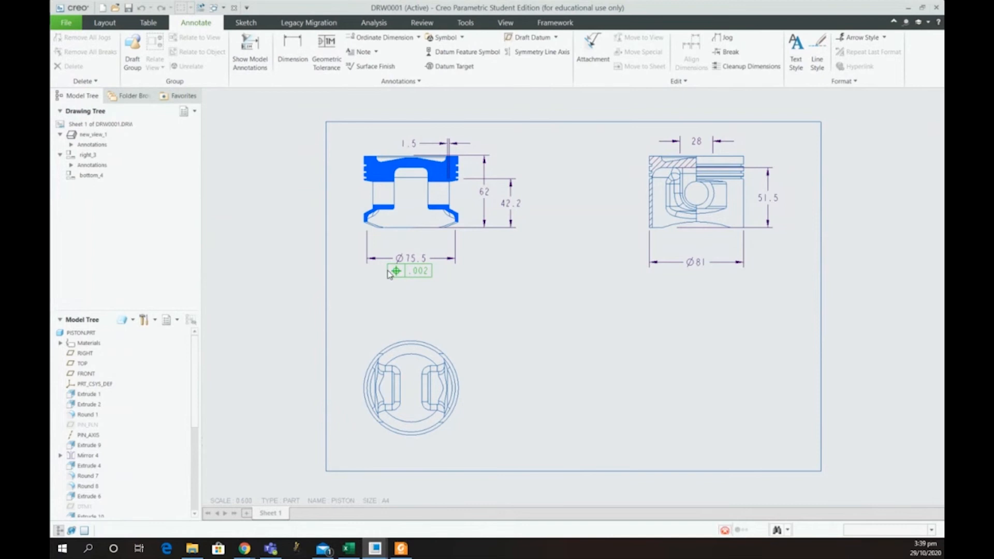
middle_click(389, 273)
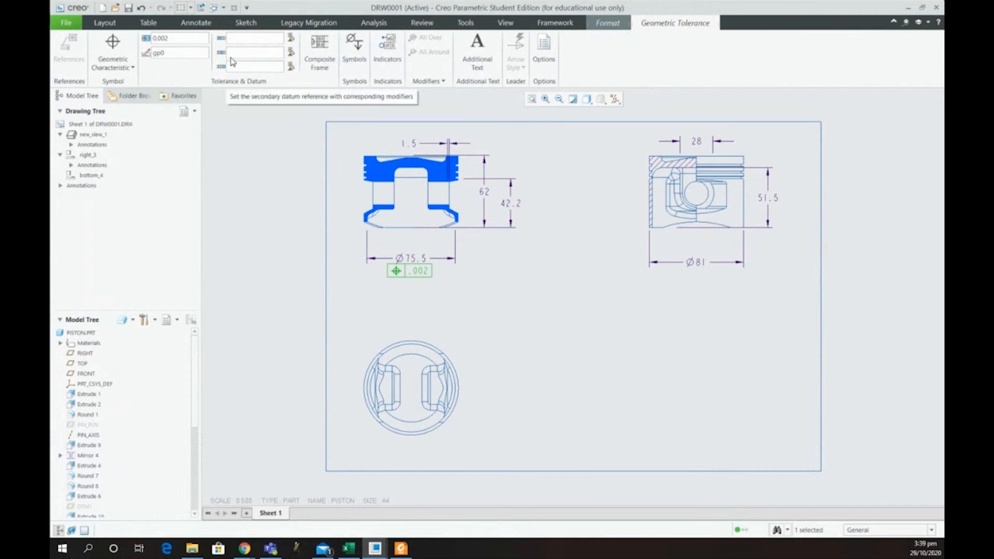
left_click(178, 41)
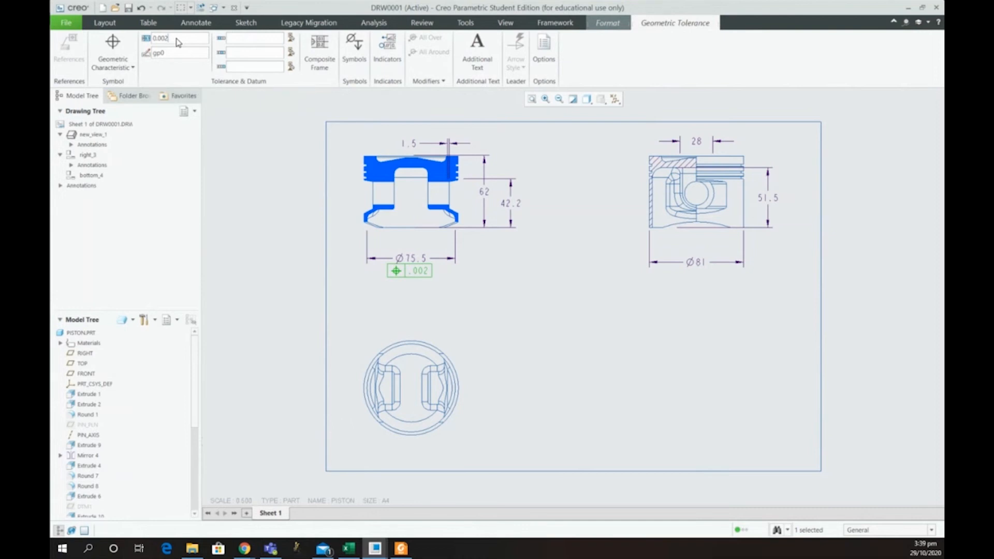
key("BackSpace")
type("1")
left_click(609, 23)
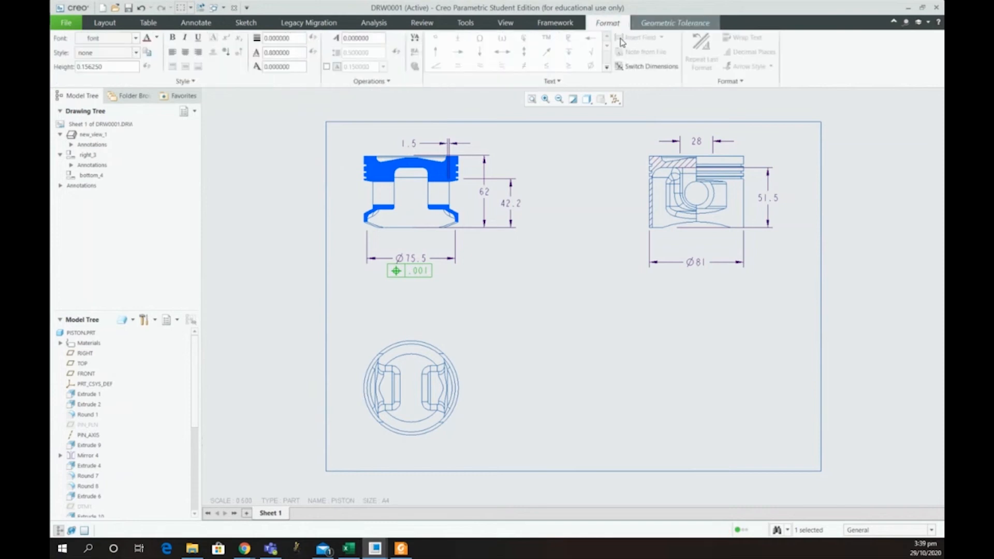
left_click(197, 23)
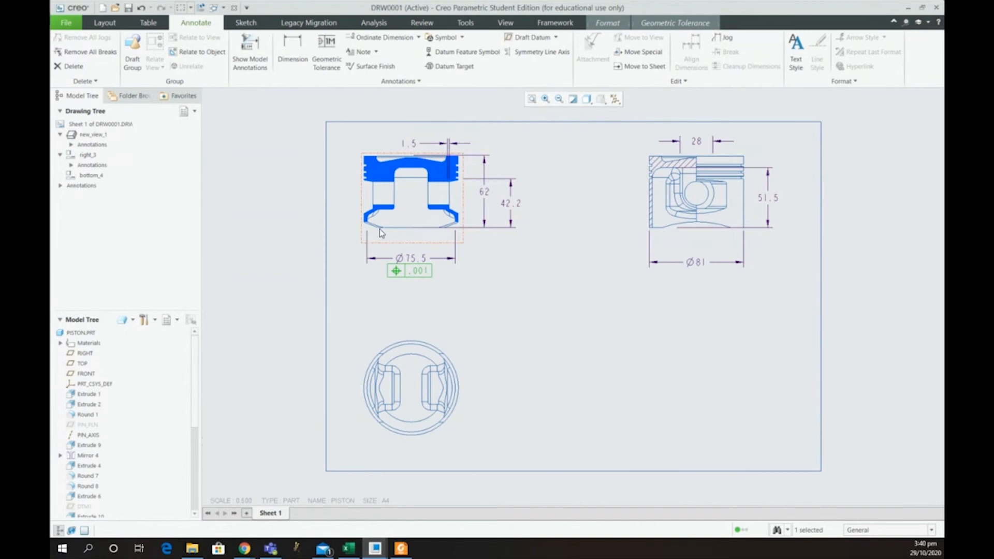
Step: Load the machined surface finish symbol standard1.sym from the surffins library
left_click(368, 66)
mouse_move(462, 67)
left_mouse_down()
mouse_move(400, 98)
mouse_move(243, 96)
left_mouse_up()
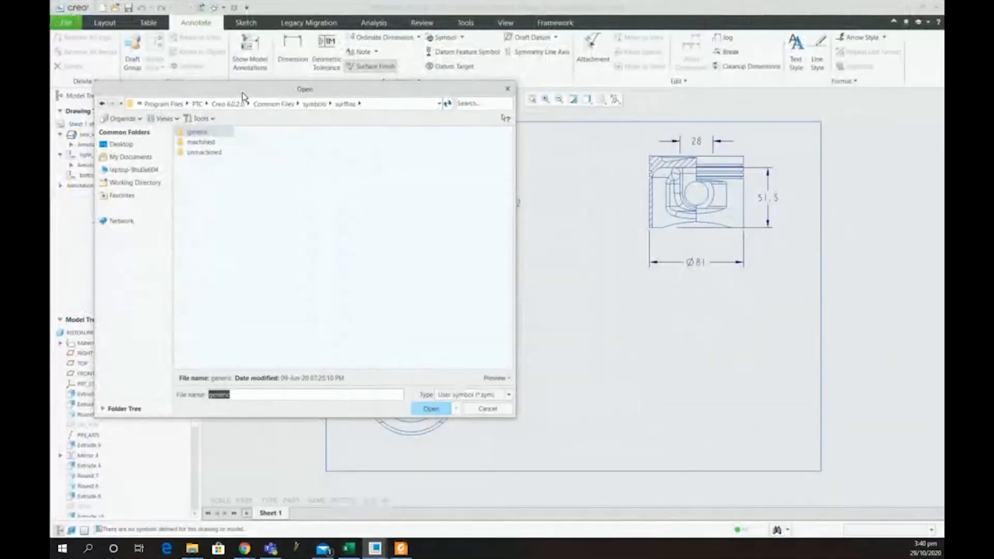
left_click(206, 142)
double_click(207, 144)
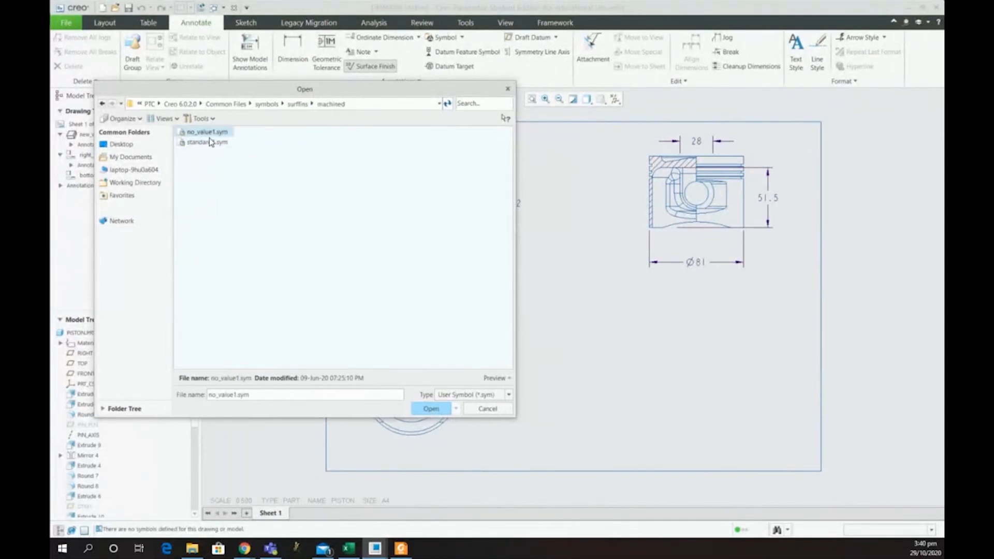
left_click(210, 143)
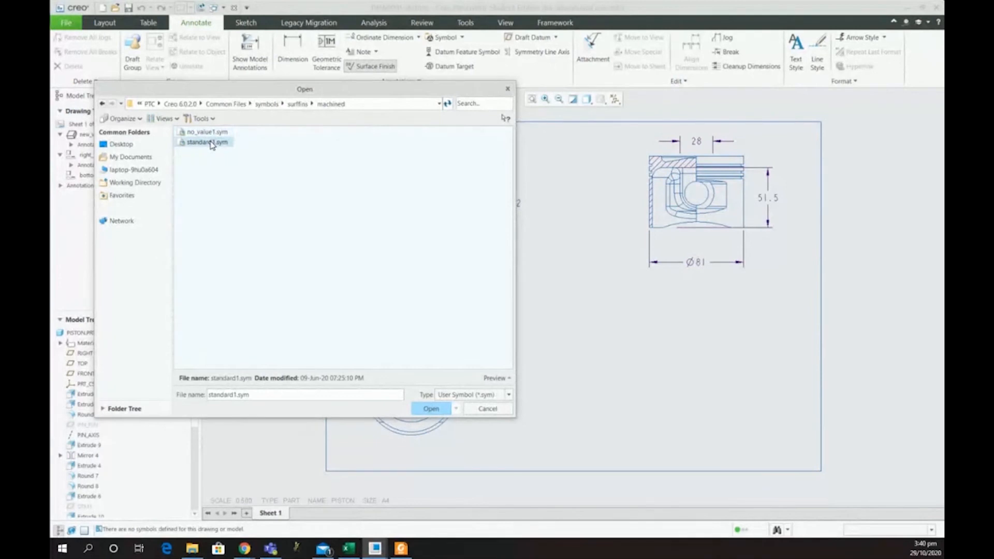
double_click(210, 142)
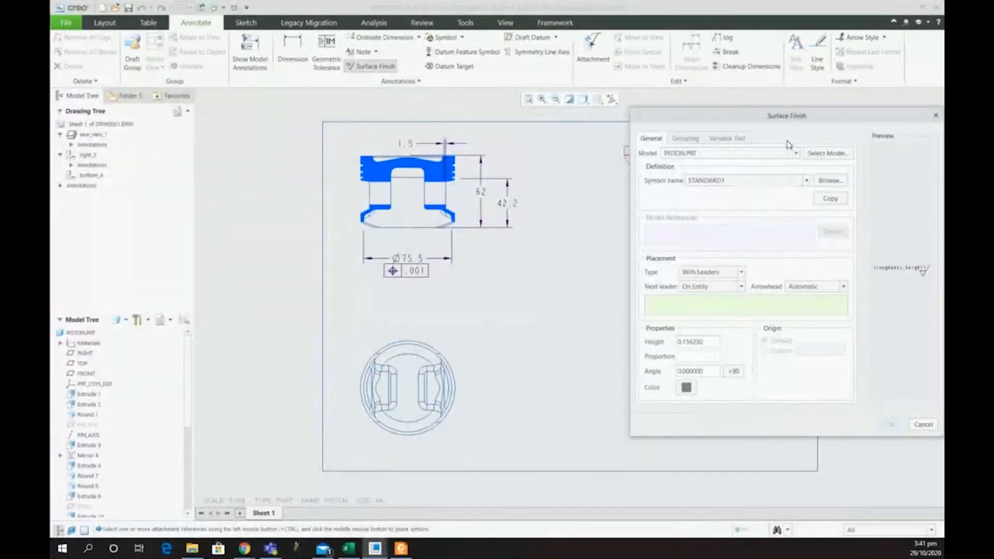
Step: Place the machined surface finish symbol above the 51.5 dimension, with a leader to the right view's outer right edge
left_click_drag(807, 116, 398, 128)
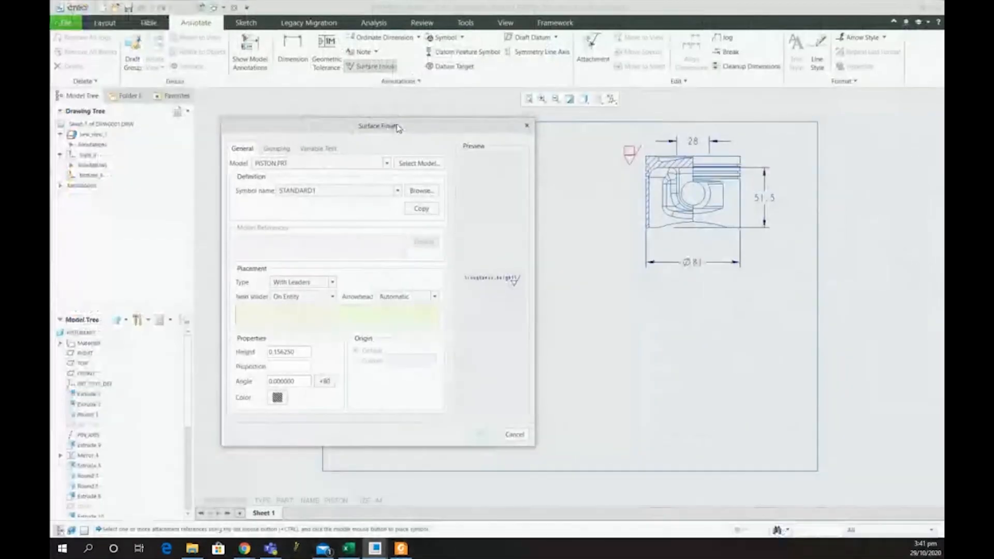
left_click_drag(398, 127, 341, 108)
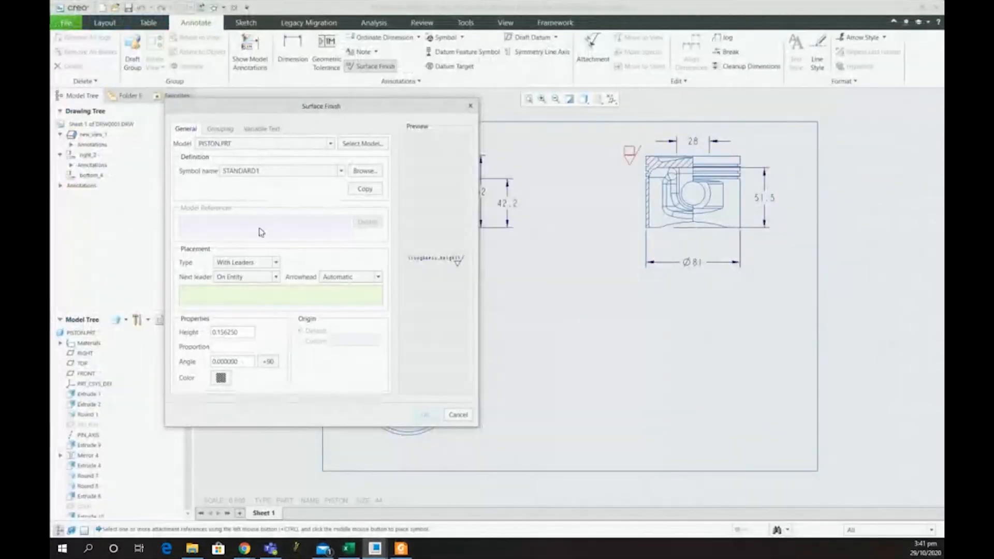
left_click(278, 263)
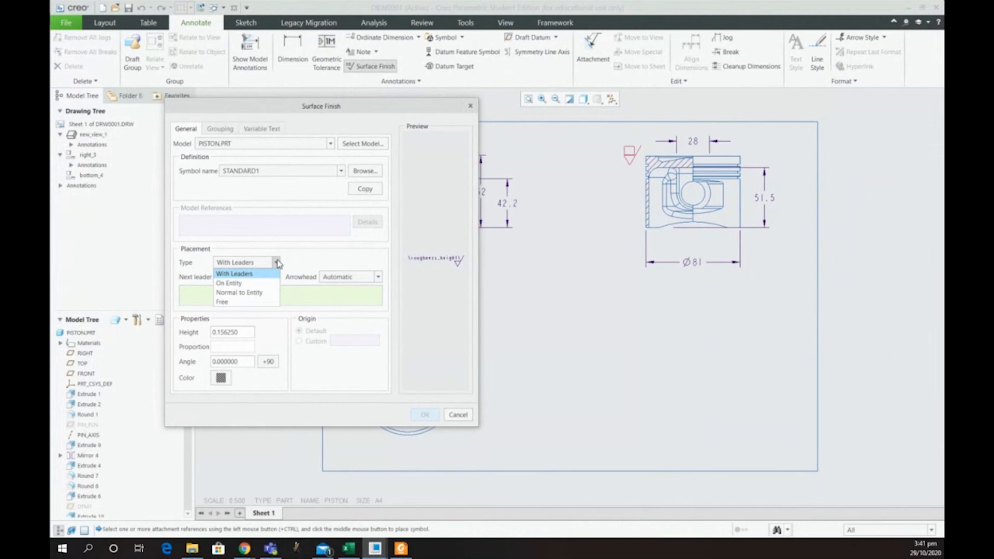
left_click(278, 263)
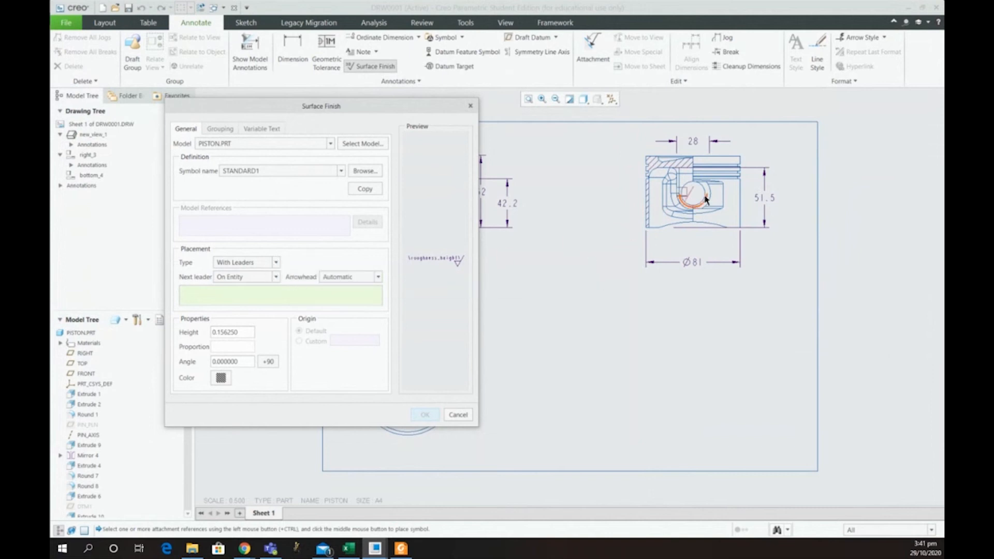
left_click(739, 203)
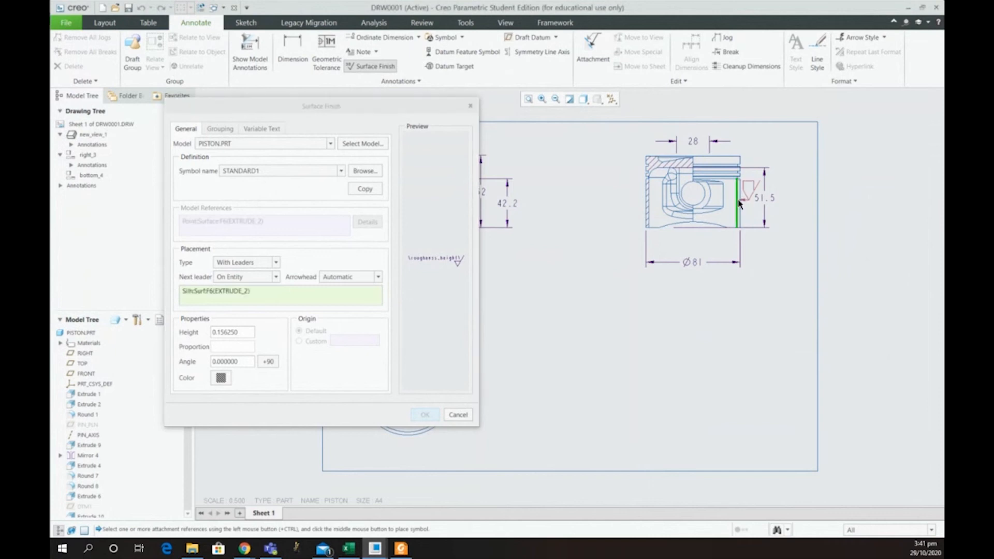
middle_click(777, 153)
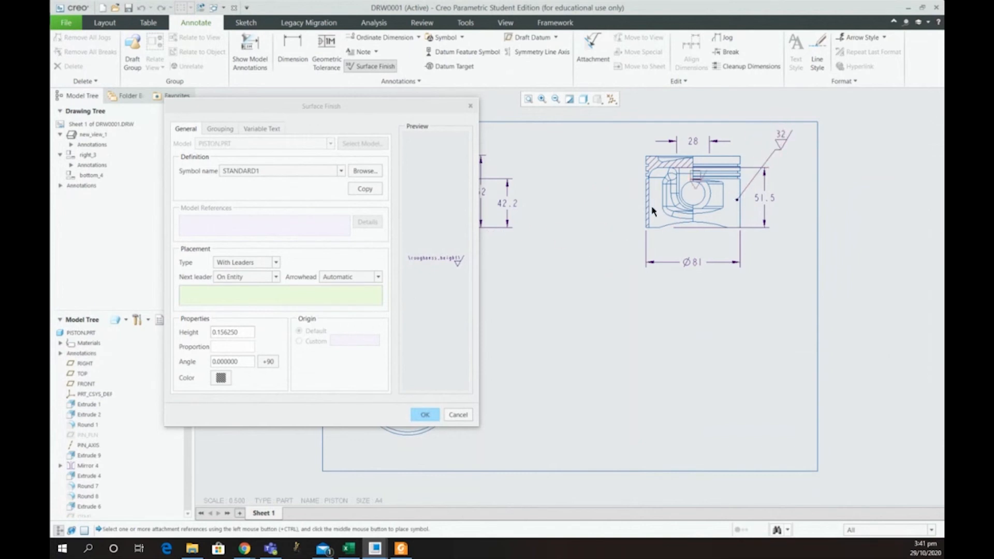
left_click(275, 129)
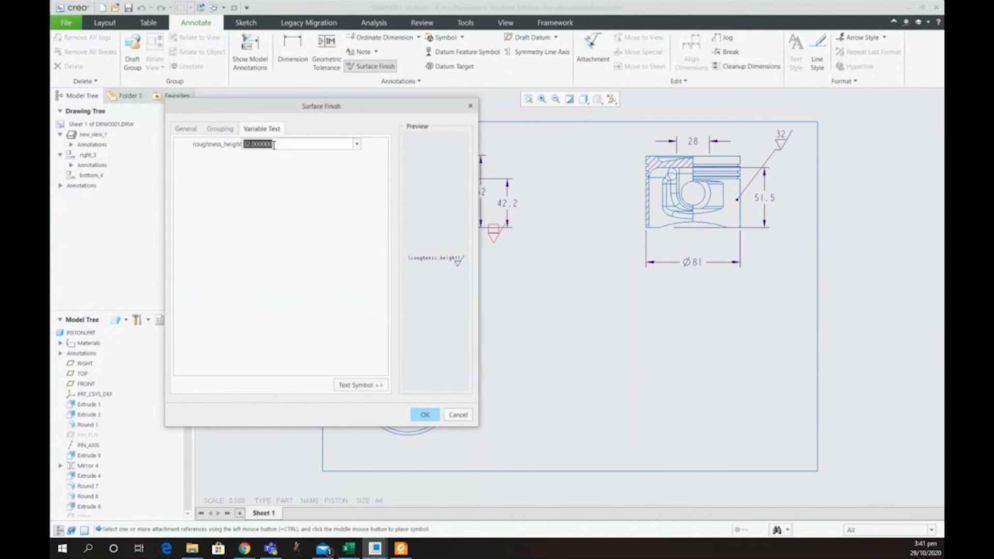
left_click(414, 416)
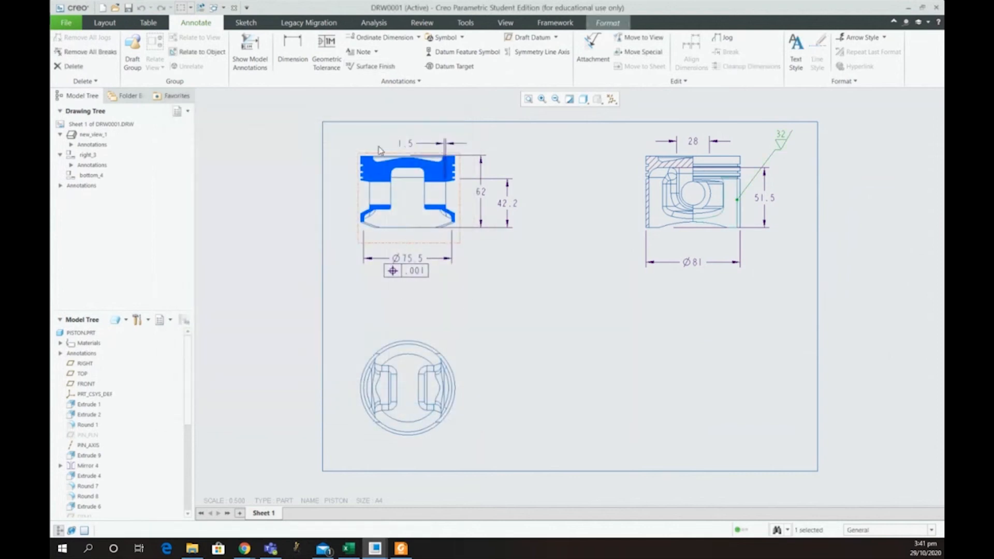
Step: Load the unmachined surface finish symbol standard2.sym from the surffins library for another annotation
left_click(370, 66)
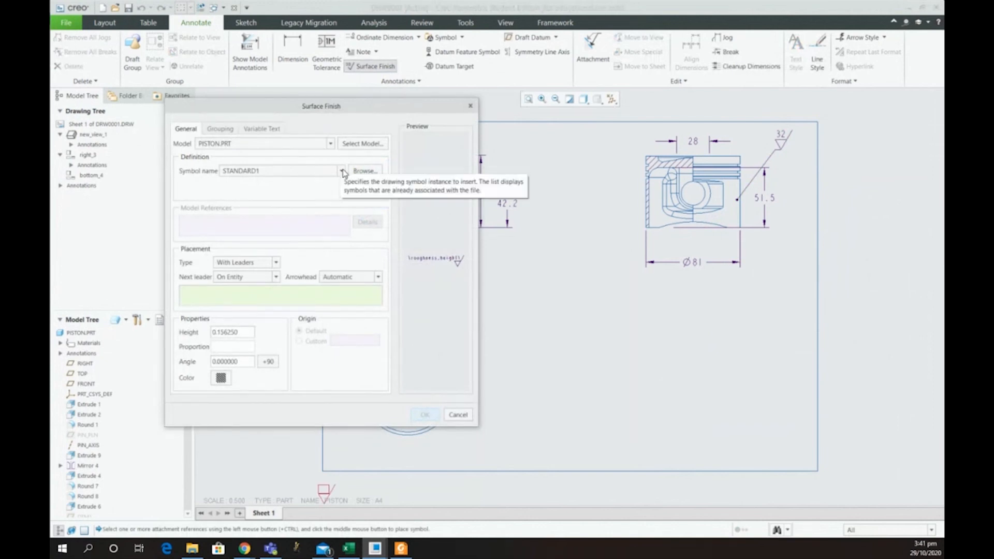
left_click(452, 414)
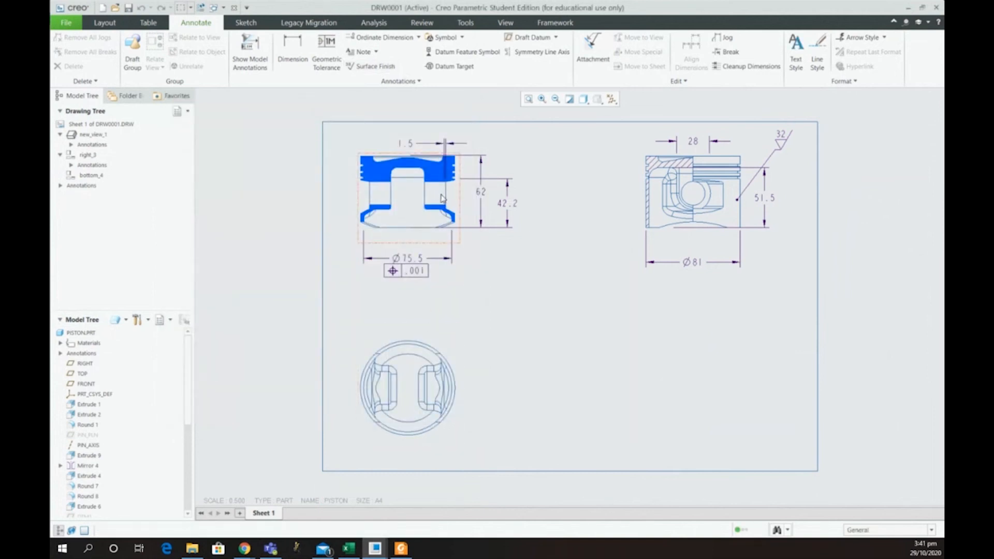
left_click(371, 66)
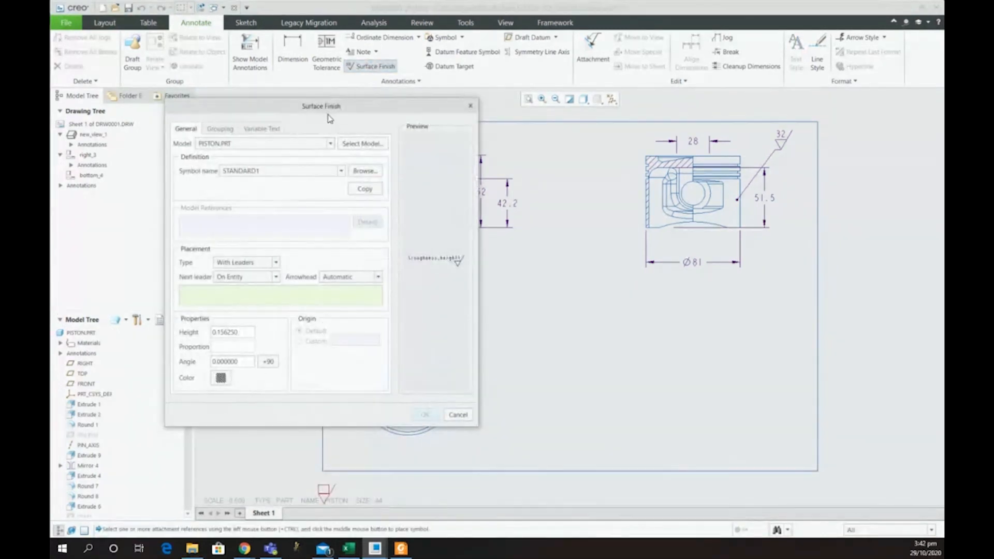
left_click_drag(329, 119, 262, 120)
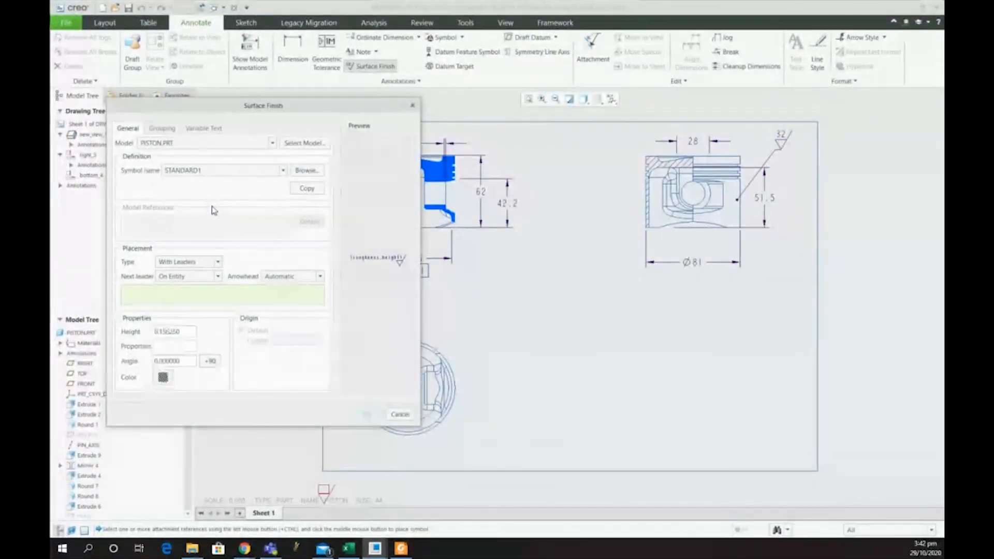
left_click(302, 170)
left_click(212, 153)
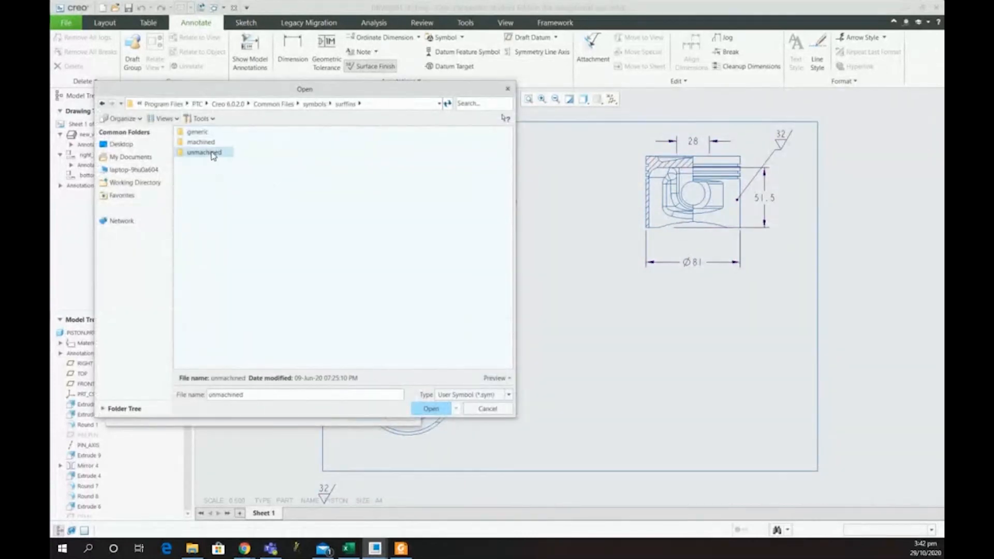
double_click(212, 154)
left_click(211, 142)
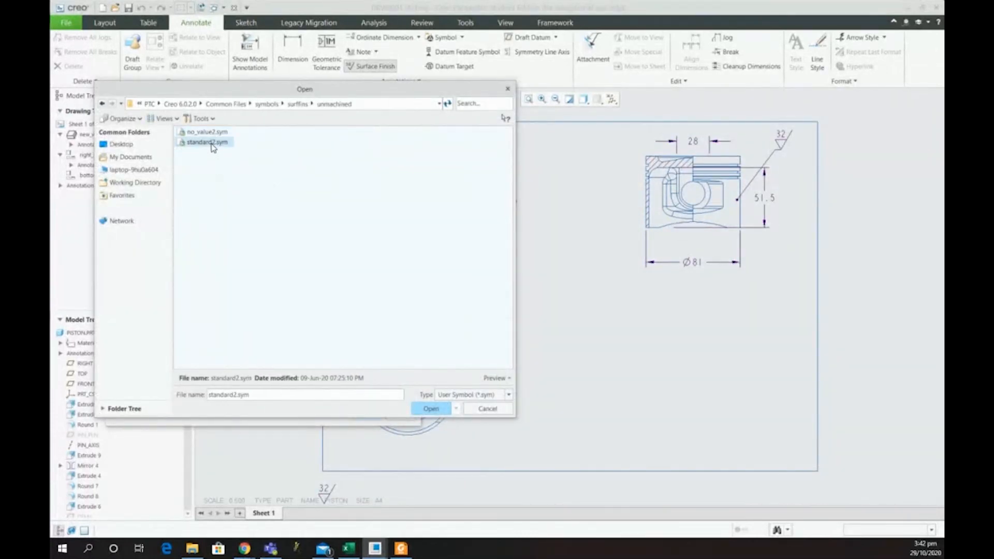
double_click(212, 143)
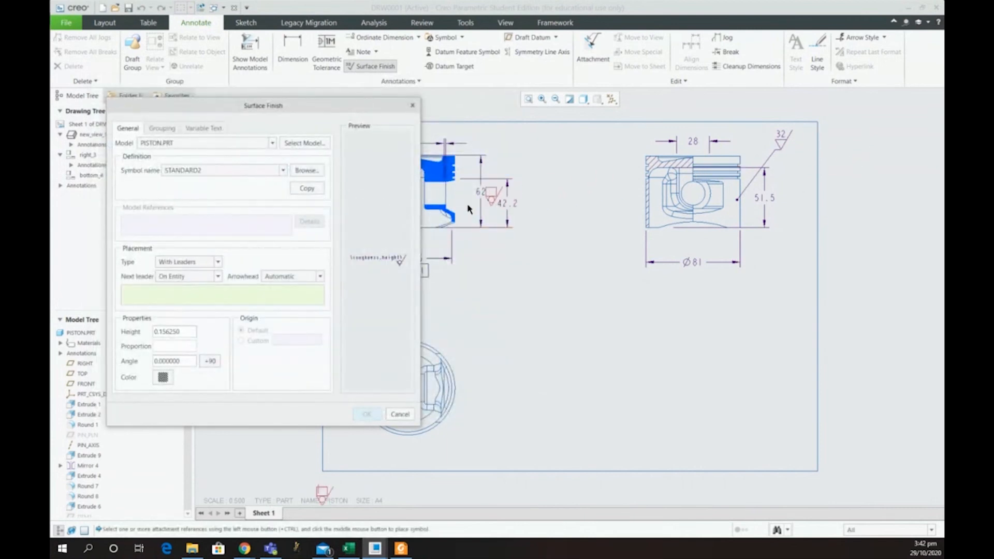
Step: Place the unmachined finish symbol with a leader to the front view's right inner vertical edge and try to set its roughness height to 10
left_click(446, 189)
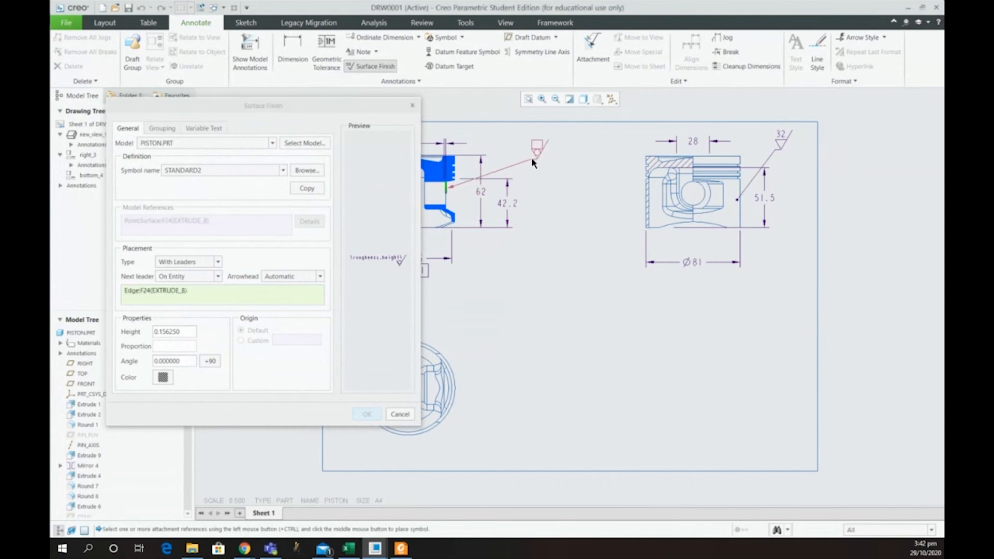
middle_click(533, 163)
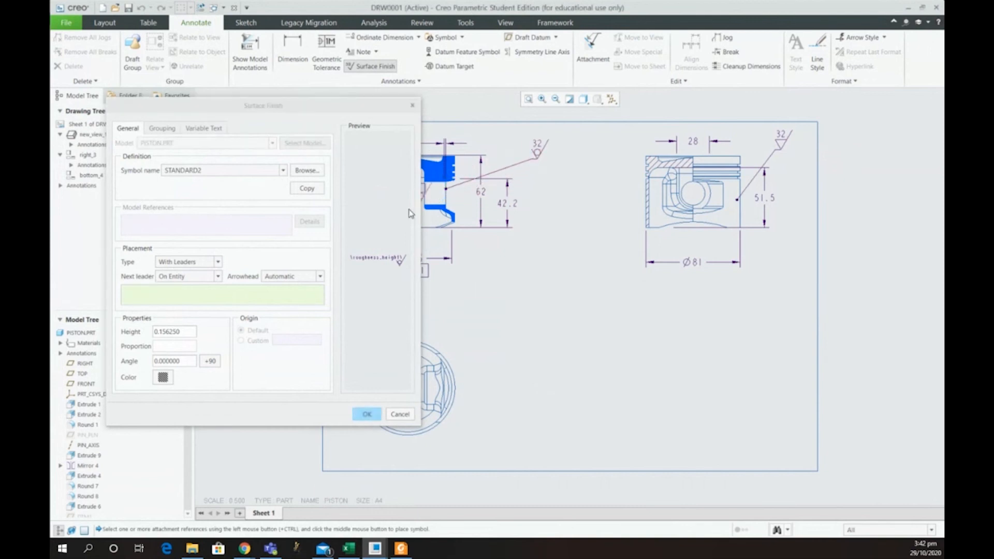
left_click(201, 128)
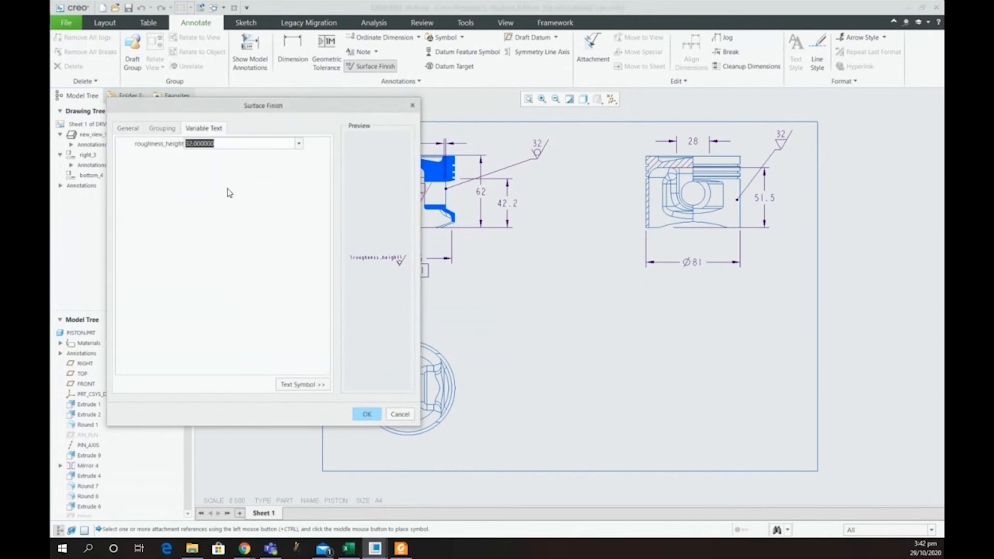
type("10")
left_click(365, 415)
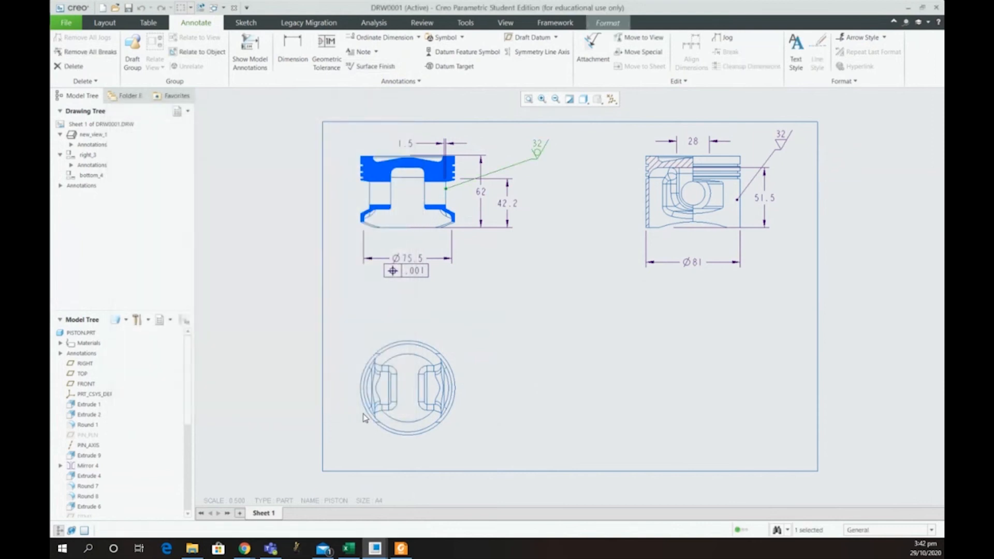
Step: Set the roughness height of the front view's surface finish symbol to 10
double_click(538, 144)
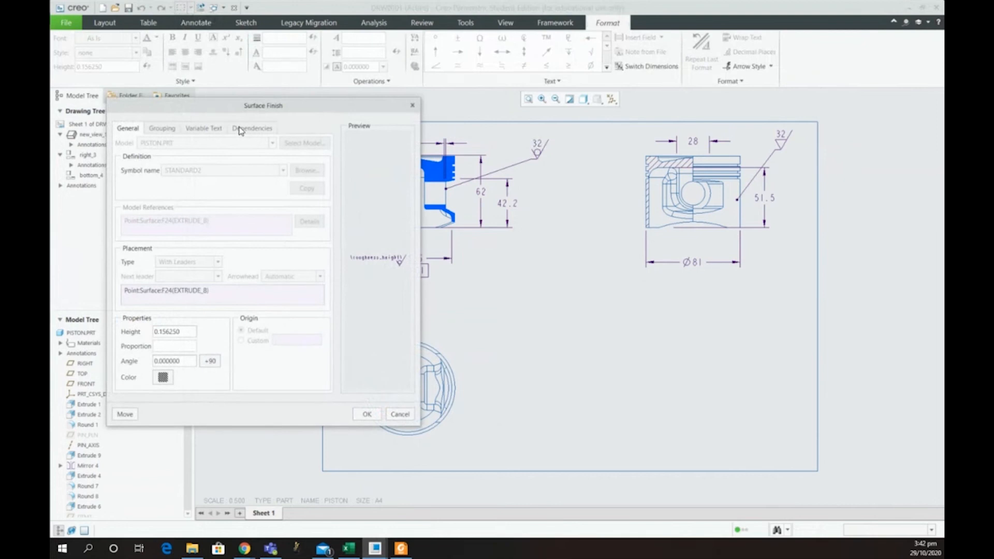
left_click(207, 129)
left_click(300, 145)
left_click(300, 145)
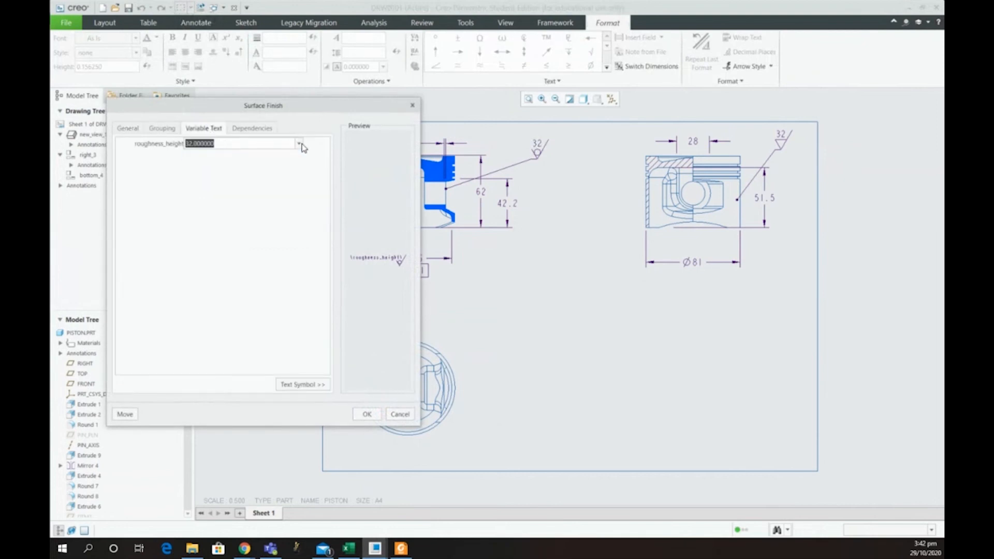
type("10")
left_click(368, 414)
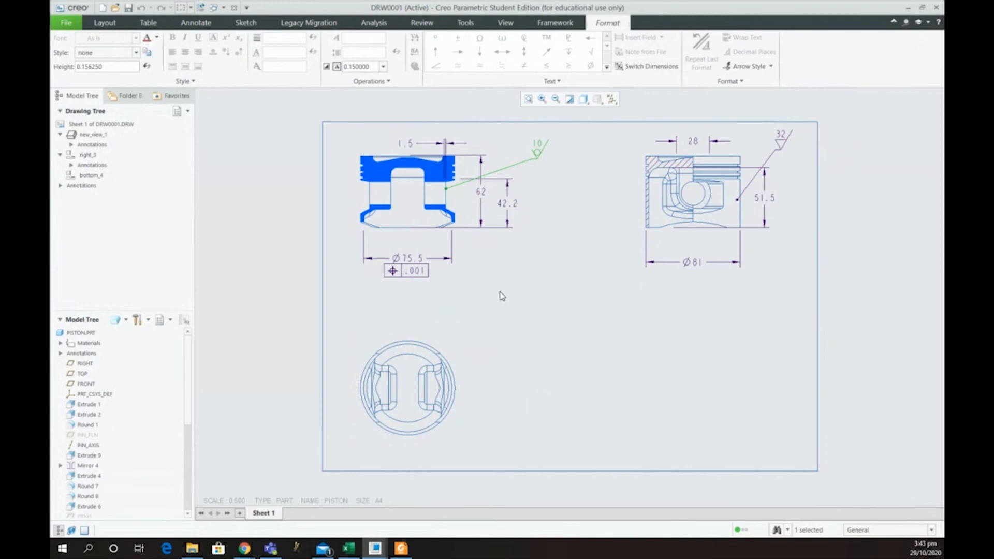
Step: Insert a table with six columns and three rows in the lower right corner of the drawing sheet
left_click(149, 22)
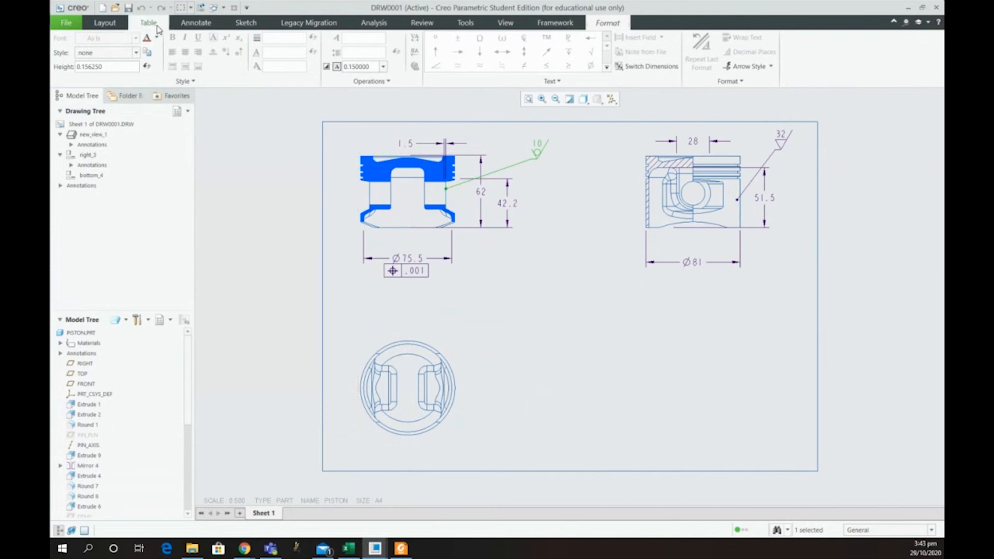
left_click(61, 64)
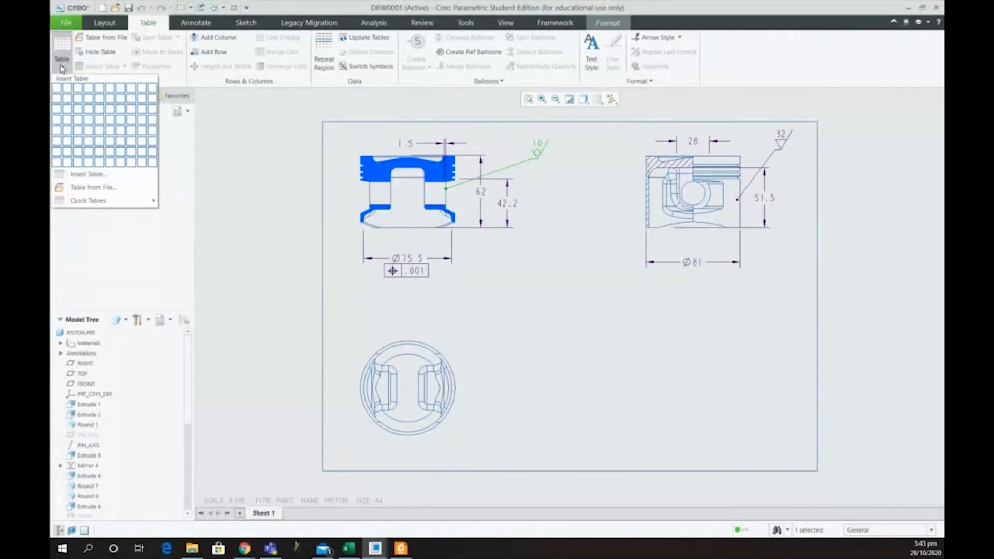
left_click(111, 108)
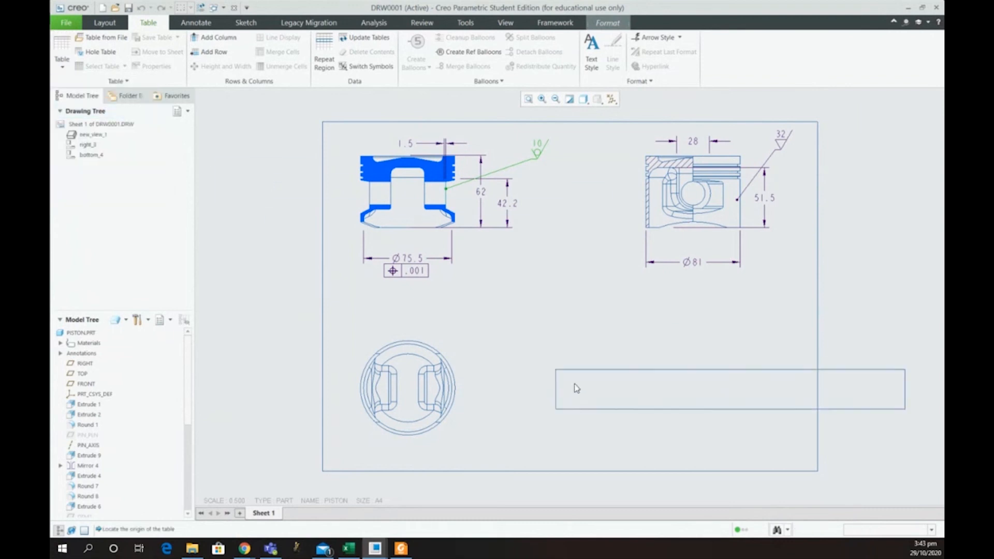
left_click(468, 430)
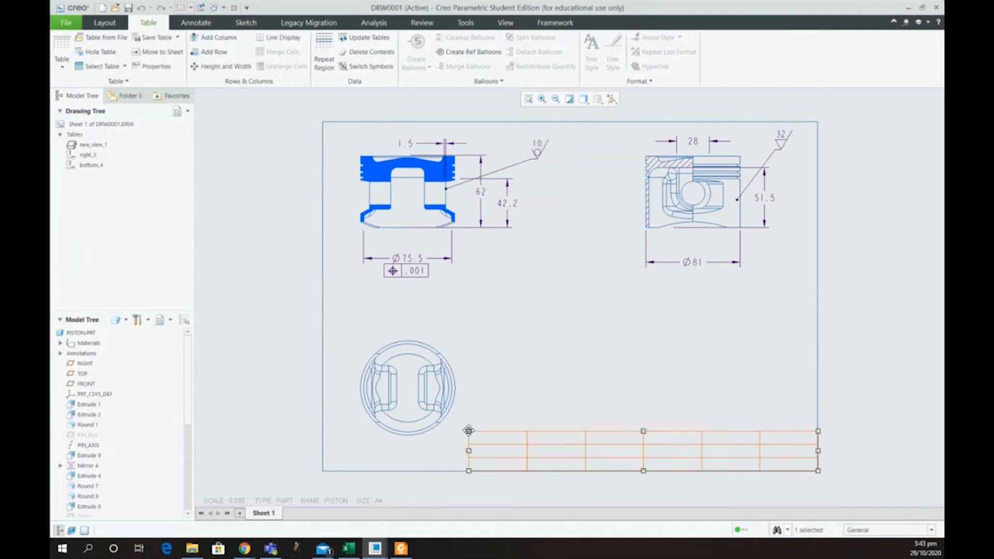
left_click(551, 383)
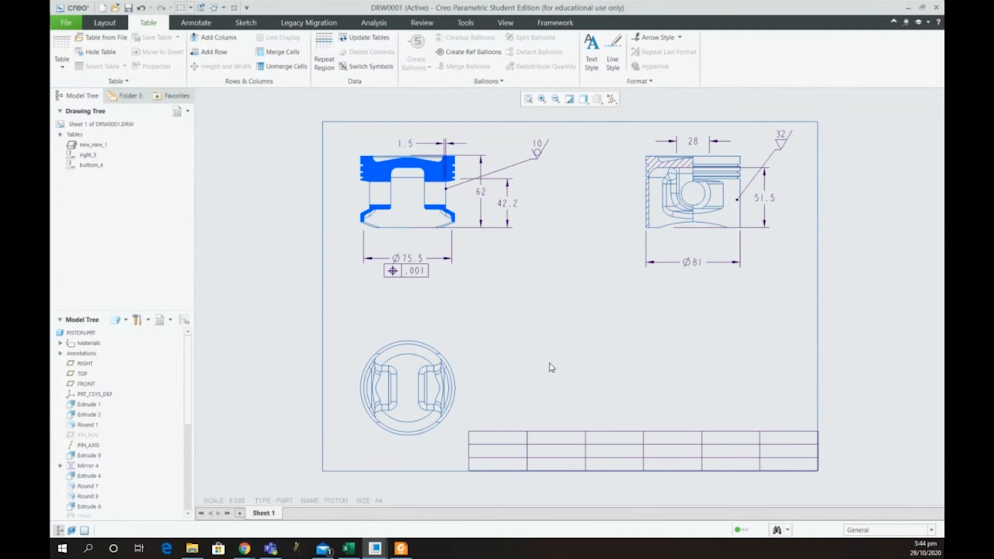
Step: Switch to File Explorer, open asm0001.asm from the engine parts for drawing folder, and show the assembly in a maximized window without the browser pane
left_click(193, 548)
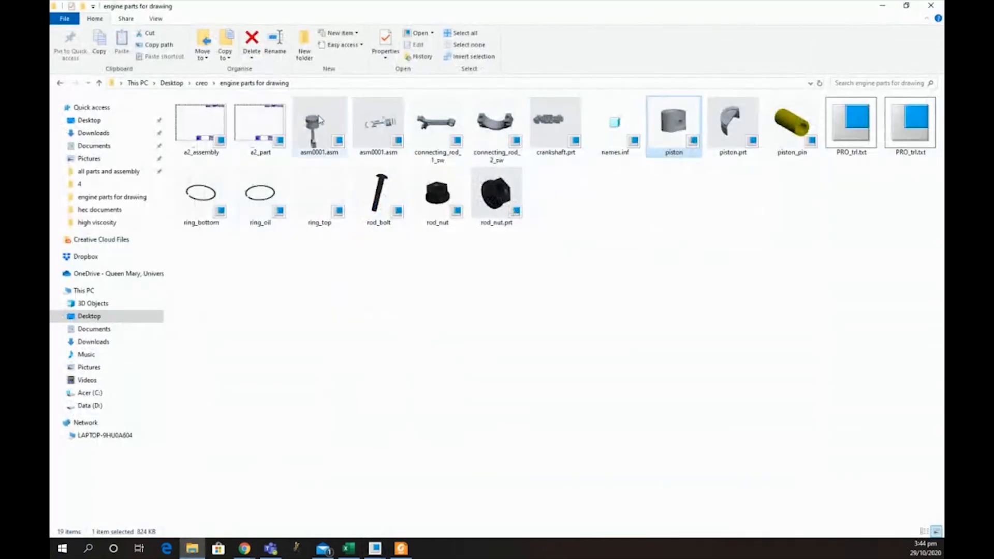
double_click(381, 135)
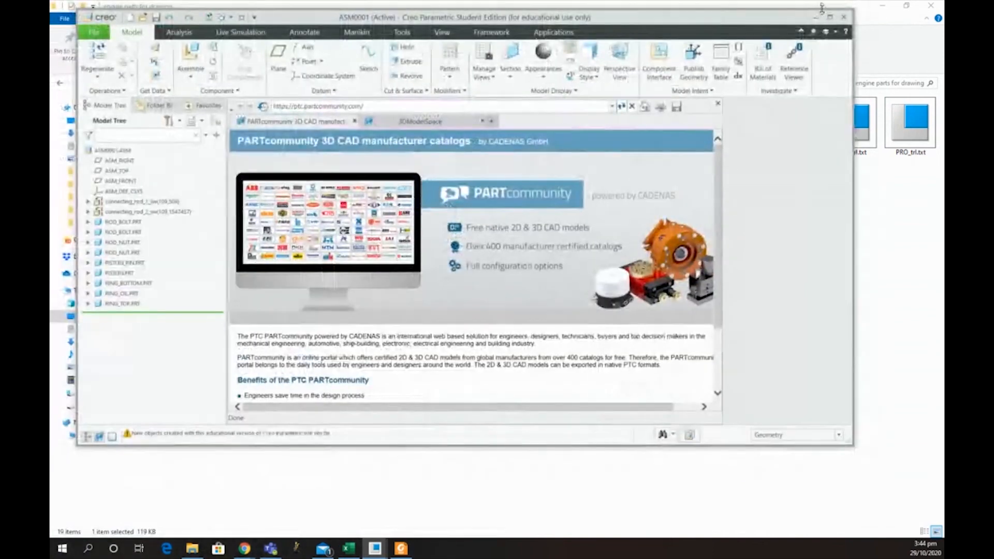
left_click(829, 15)
left_click(691, 95)
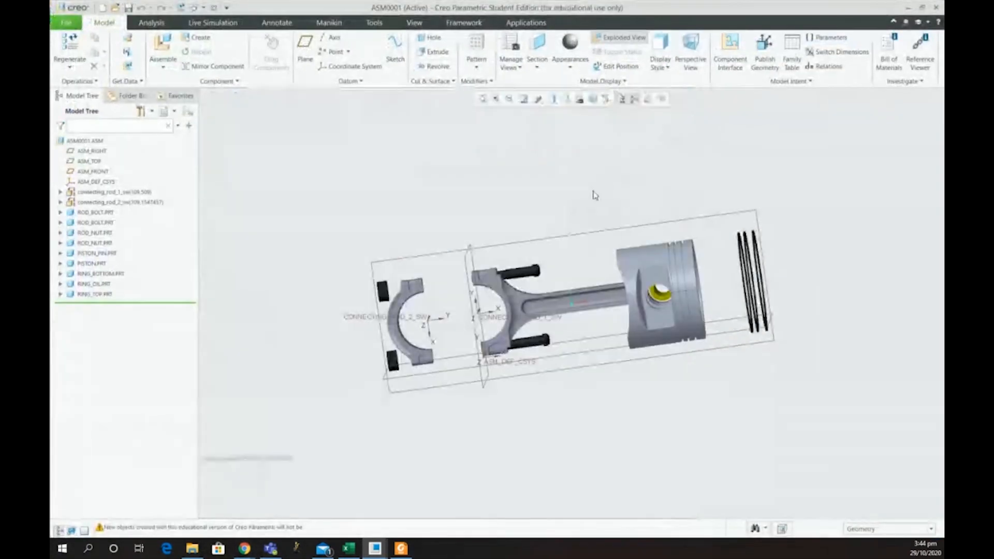
mouse_move(545, 234)
middle_mouse_down()
mouse_move(541, 216)
mouse_move(543, 233)
mouse_move(581, 248)
mouse_move(591, 267)
mouse_move(541, 230)
mouse_move(532, 233)
mouse_move(537, 240)
middle_mouse_up()
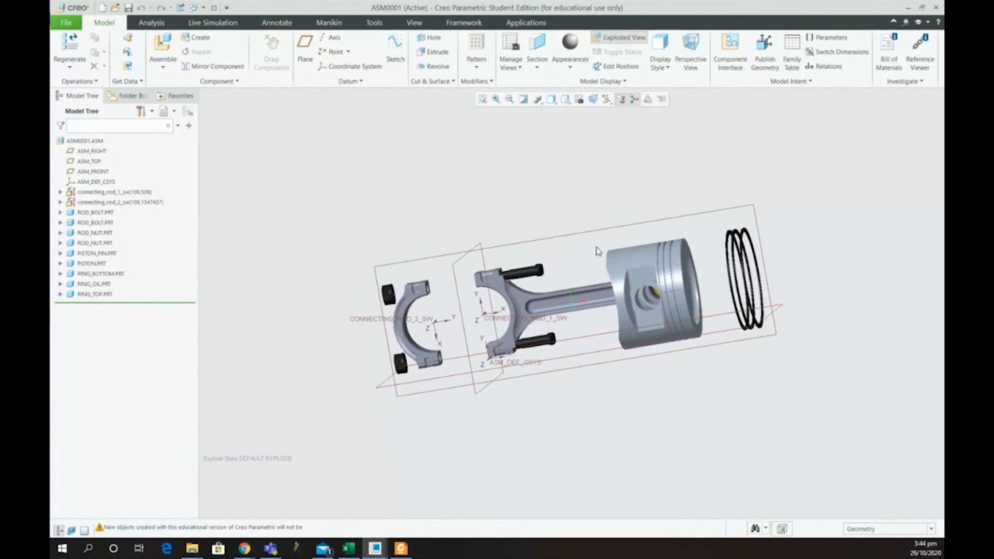
mouse_move(613, 186)
middle_mouse_down()
mouse_move(628, 173)
mouse_move(599, 193)
mouse_move(621, 180)
mouse_move(619, 169)
mouse_move(624, 198)
middle_mouse_up()
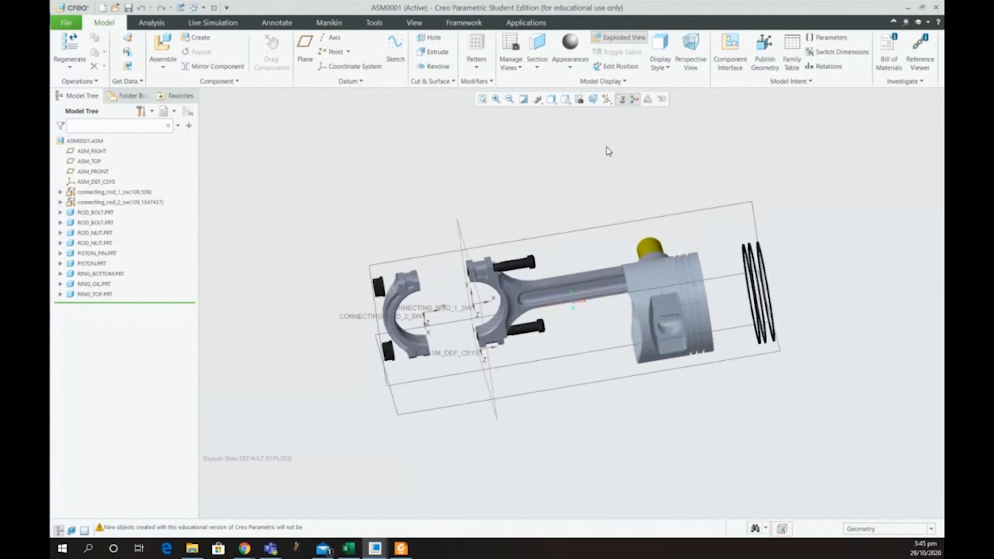
Step: Edit the exploded positions by moving the piston pin about 76 along its axis, clear of the piston
left_click(611, 68)
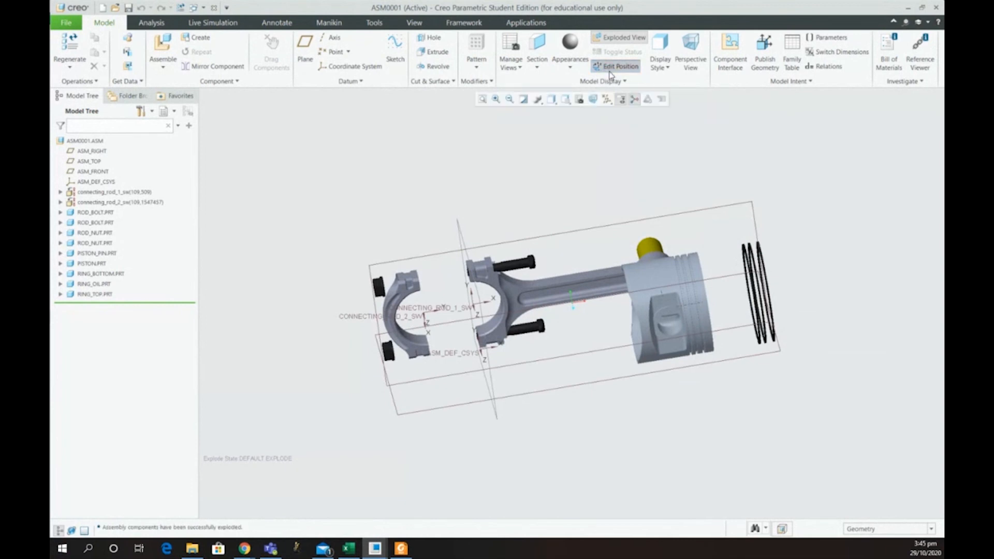
left_click(650, 246)
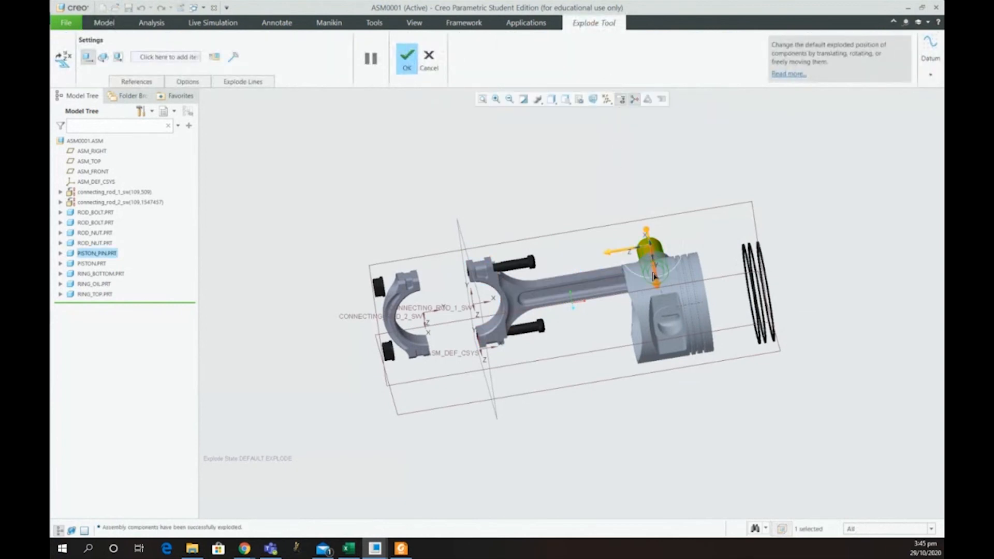
left_click_drag(656, 279, 642, 189)
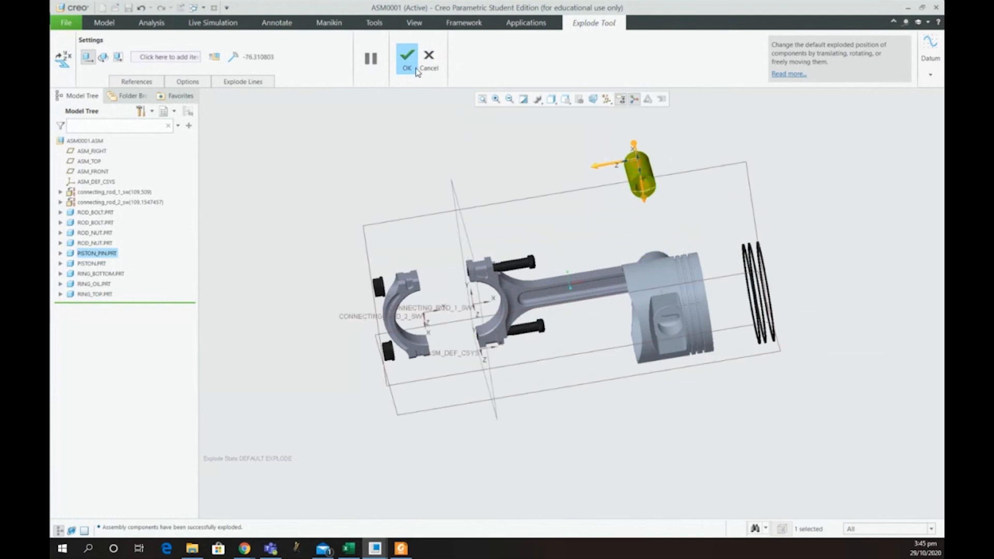
Step: Spread the three piston rings away from the piston, moving the top ring about 73, the oil ring about 51 and the bottom ring a shorter distance
scroll(520, 266, "down", 2)
scroll(677, 328, "up", 3)
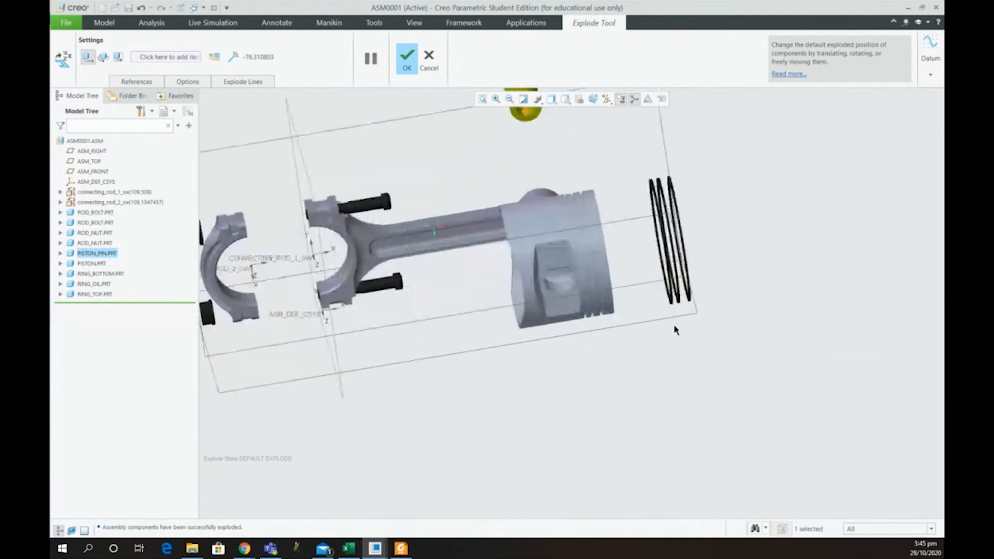
left_click(680, 232)
left_click_drag(707, 228, 819, 209)
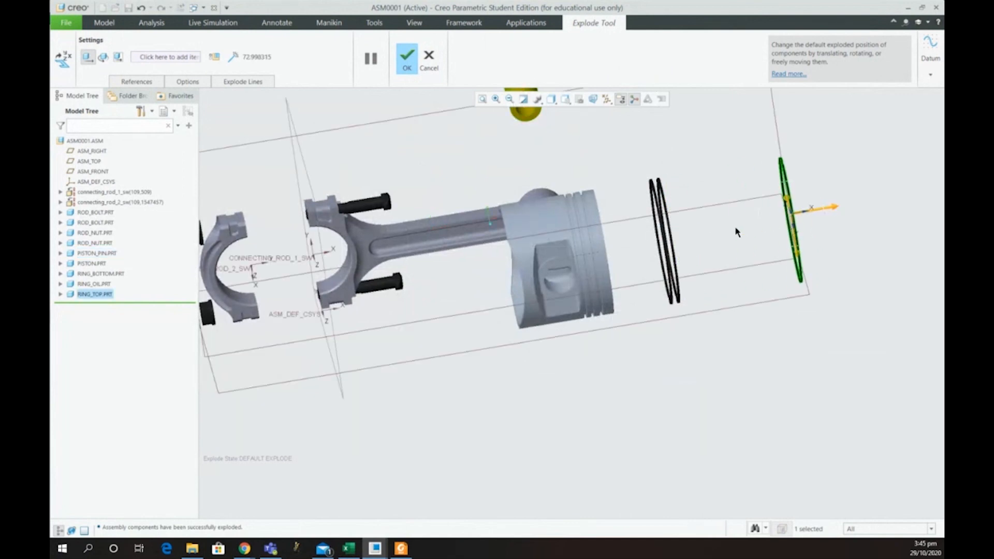
left_click(675, 241)
left_click_drag(652, 251, 729, 238)
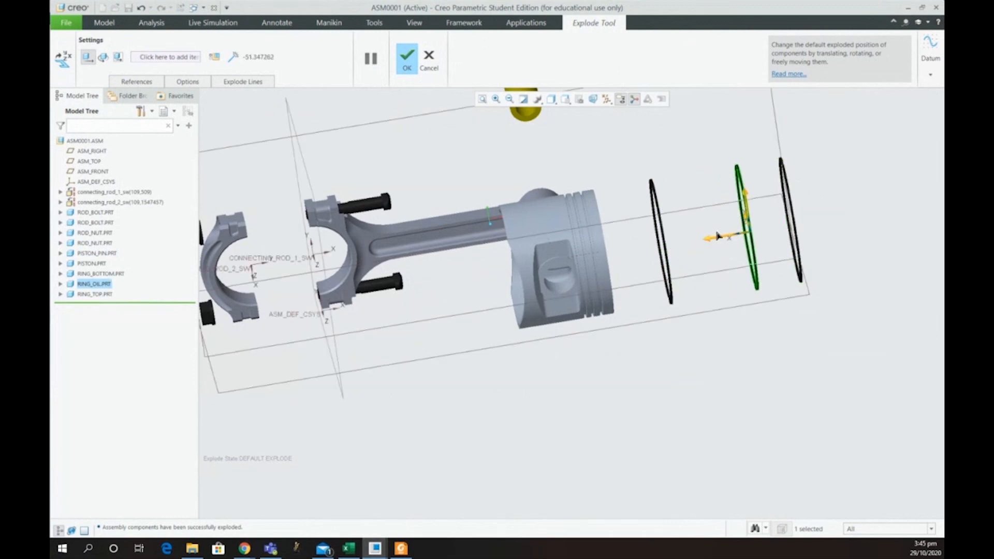
left_click(668, 249)
left_click_drag(620, 254, 674, 252)
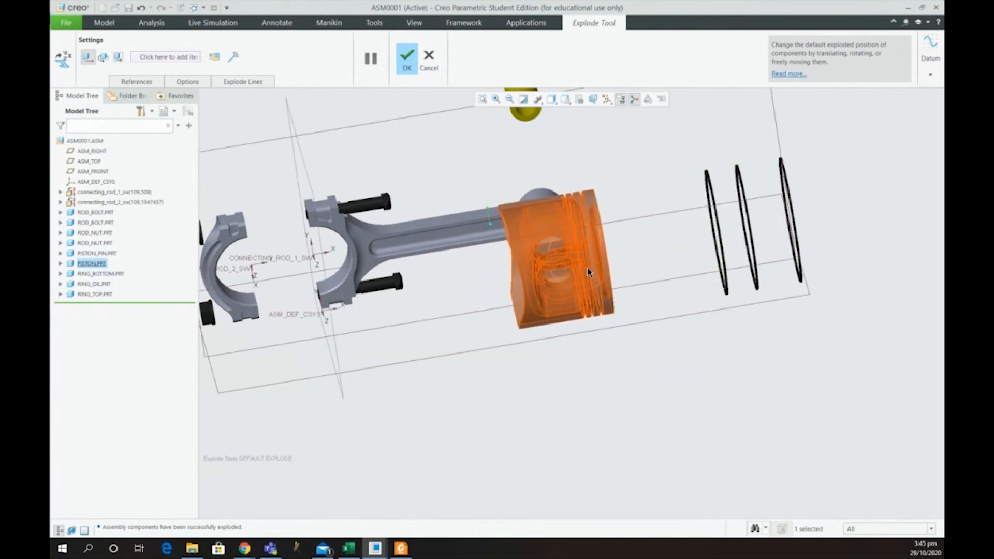
Step: Move the piston about 51 away from the connecting rod, pull the upper rod bolt out, and accept the exploded positions
left_click(560, 267)
middle_click_drag(564, 373, 561, 352)
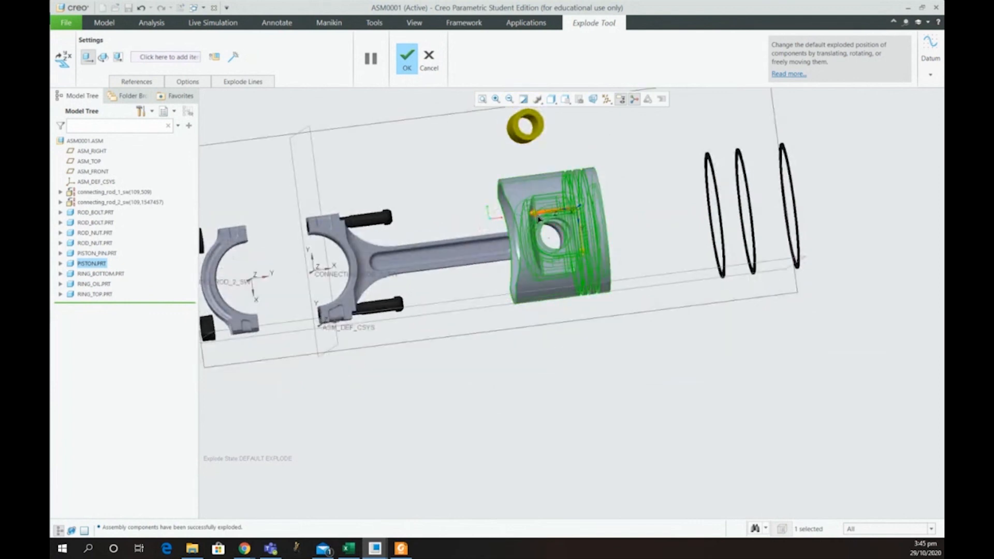
left_click_drag(538, 217, 592, 220)
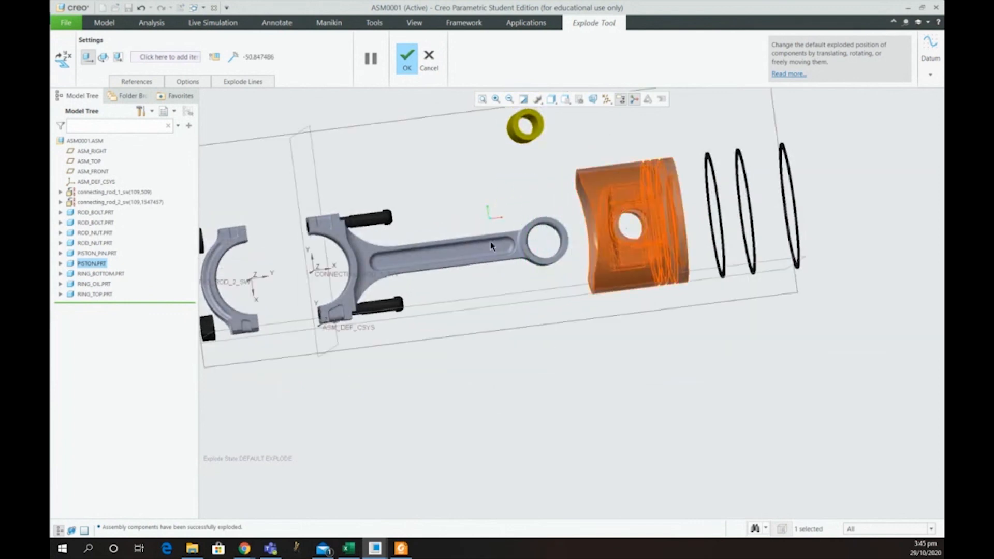
left_click(373, 225)
left_click_drag(372, 226, 415, 220)
left_click(410, 70)
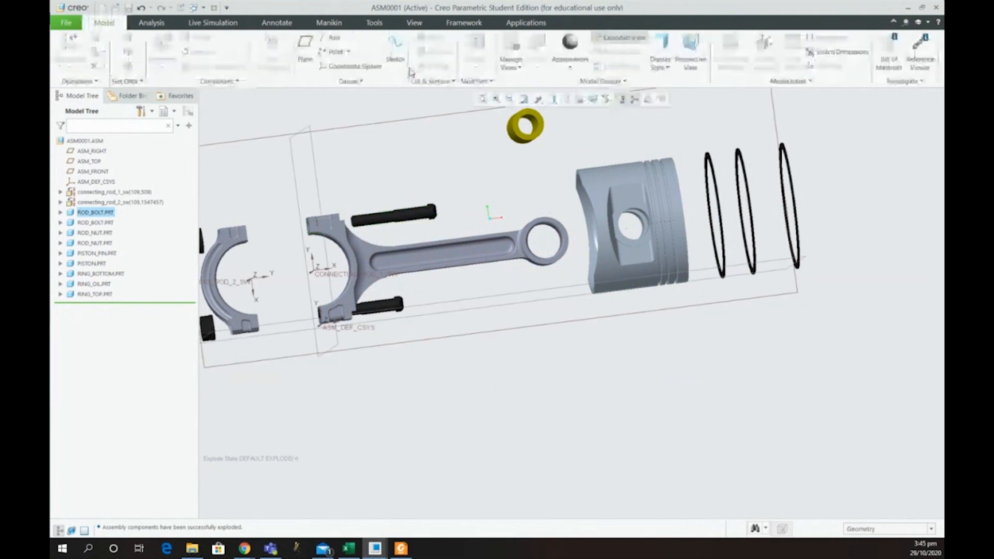
Step: Save the assembly with its exploded positions
scroll(496, 376, "down", 4)
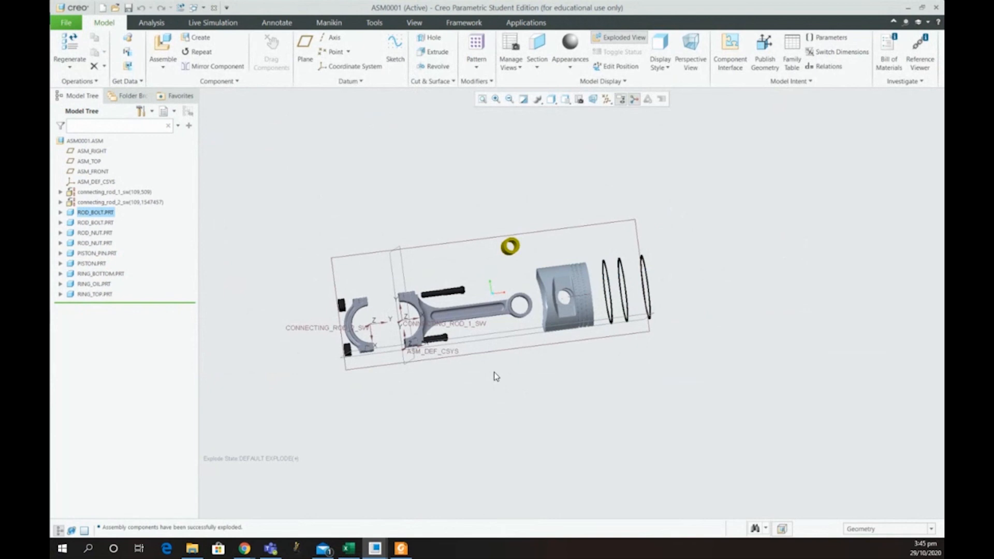
scroll(496, 376, "up", 3)
scroll(496, 376, "down", 4)
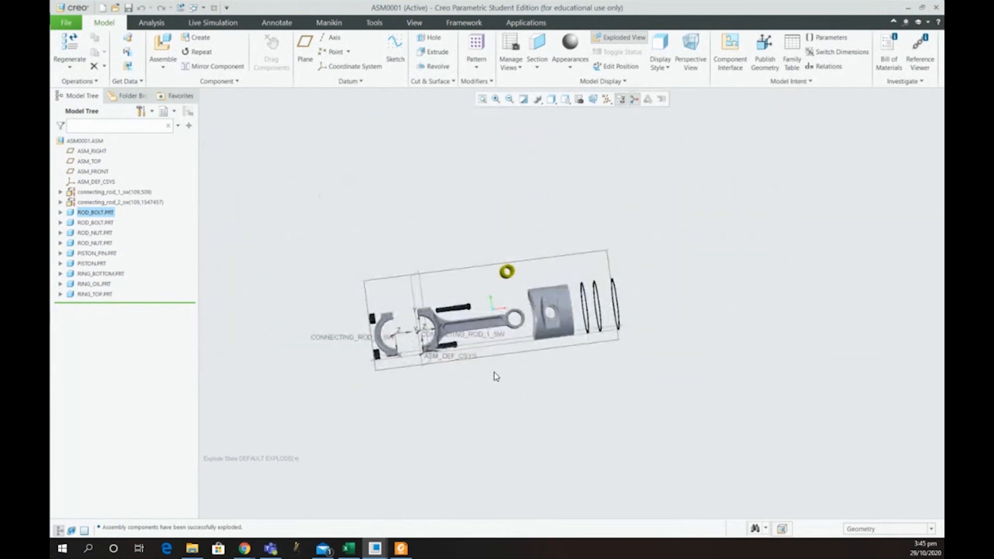
key("ctrl+s")
scroll(496, 377, "up", 3)
scroll(496, 376, "down", 3)
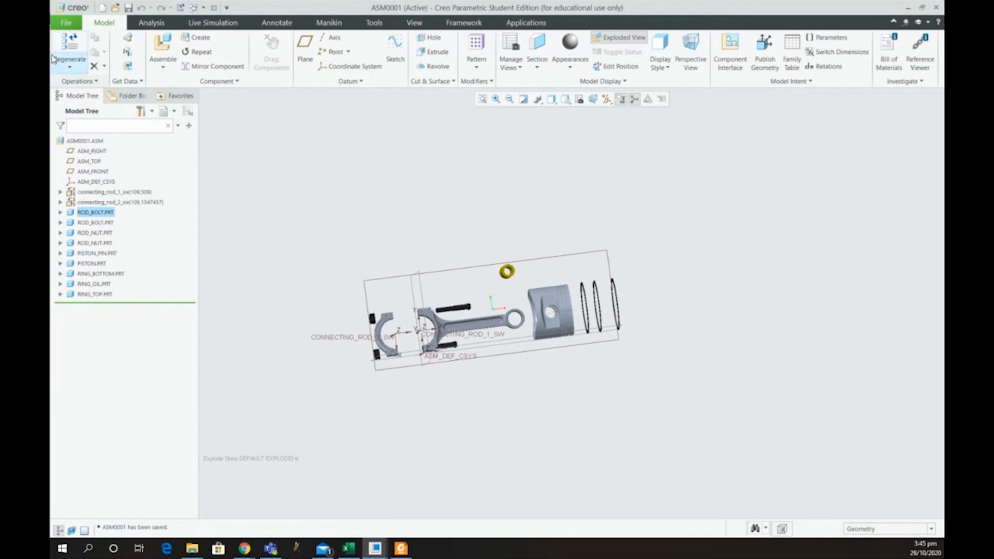
Step: Start a new drawing file named drw0001 without the default template
left_click(66, 23)
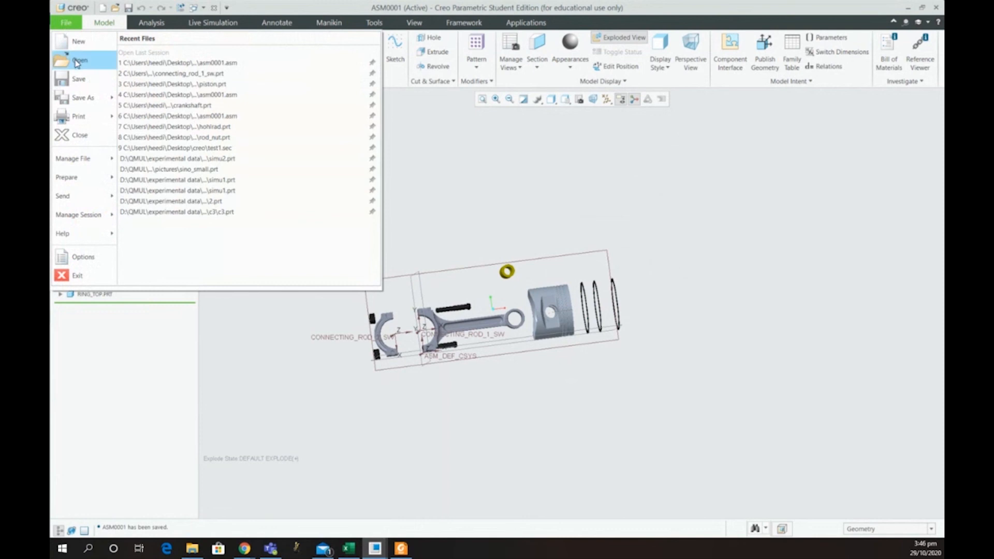
left_click(79, 42)
left_click(454, 255)
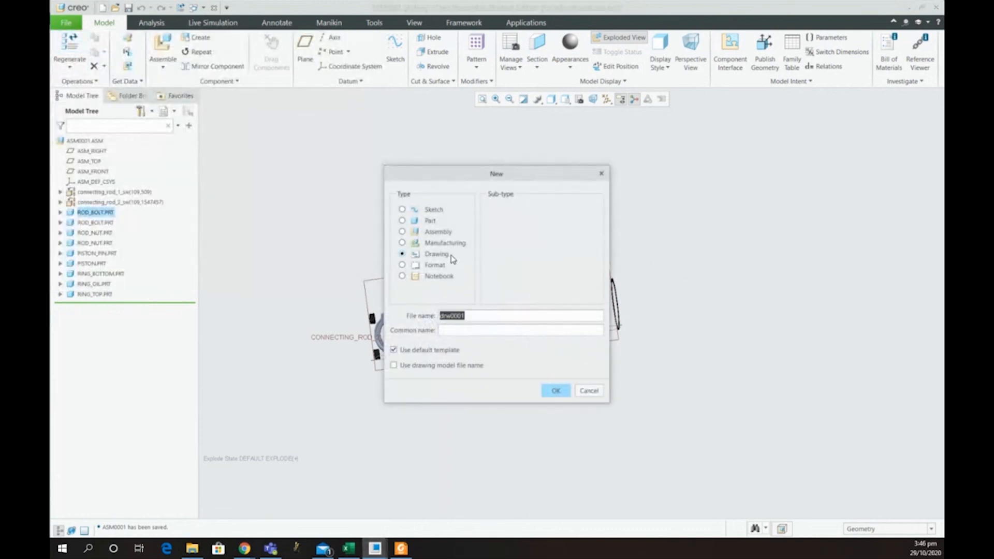
left_click(419, 347)
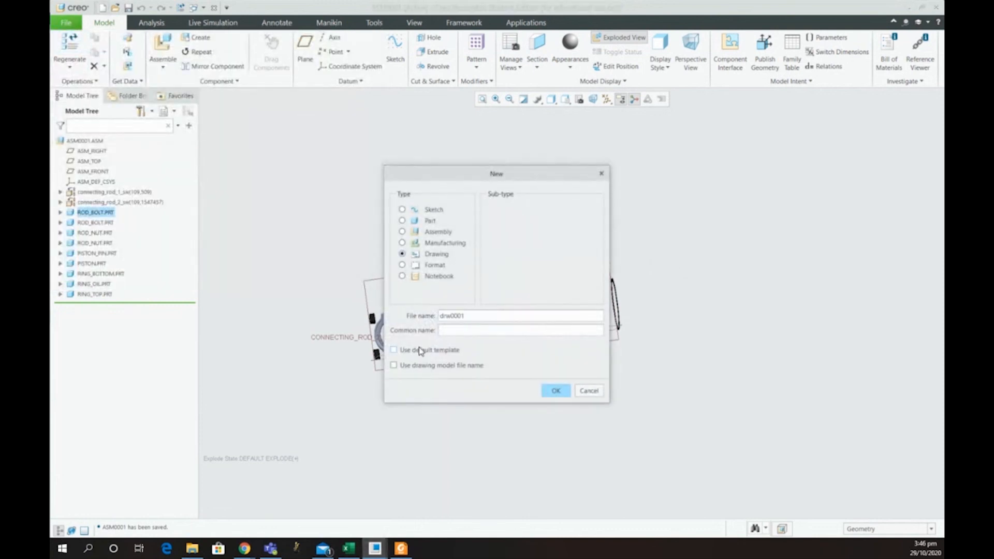
left_click(554, 391)
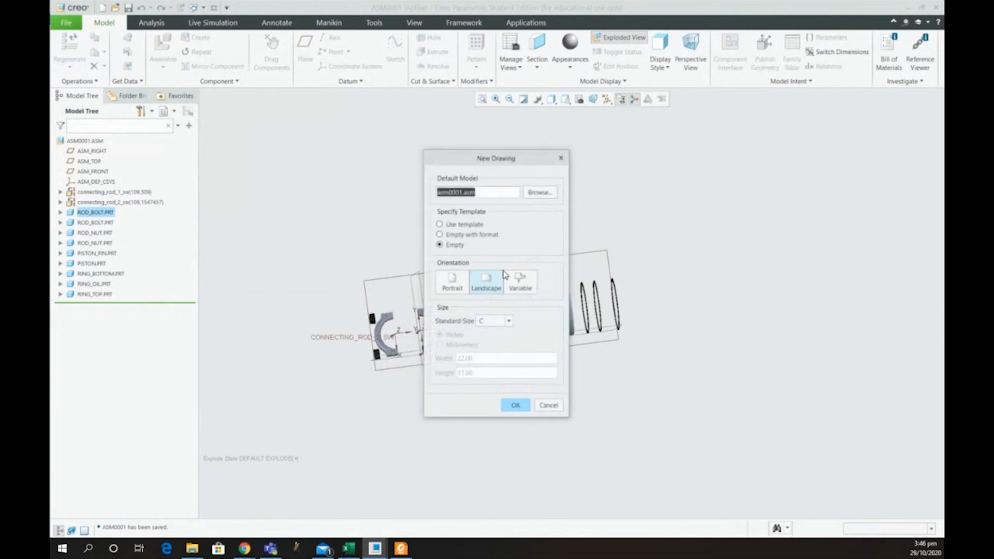
Step: Create the drawing of asm0001.asm as Empty with format, using a2_assembly.frm from the working directory, and inspect its title block in a maximized window
left_click(471, 235)
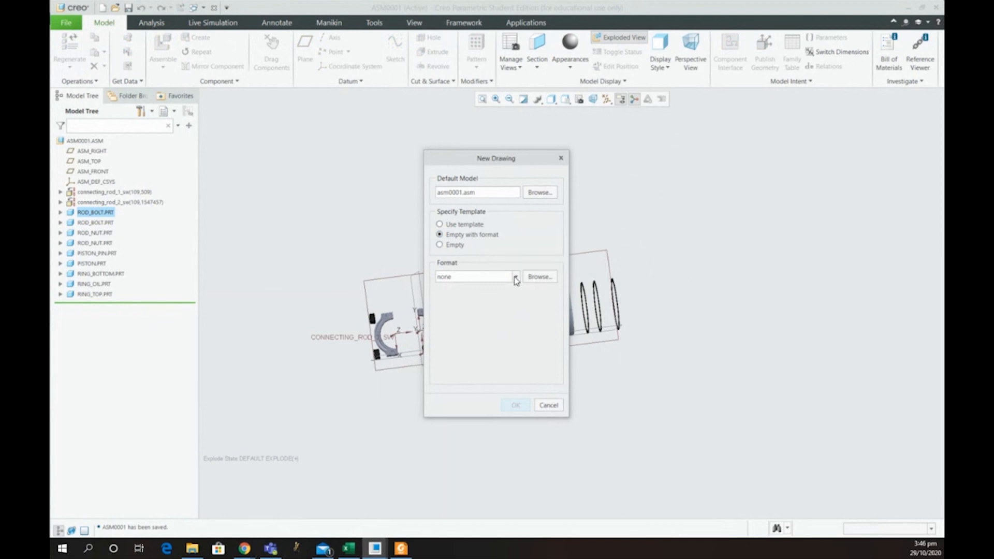
left_click(539, 278)
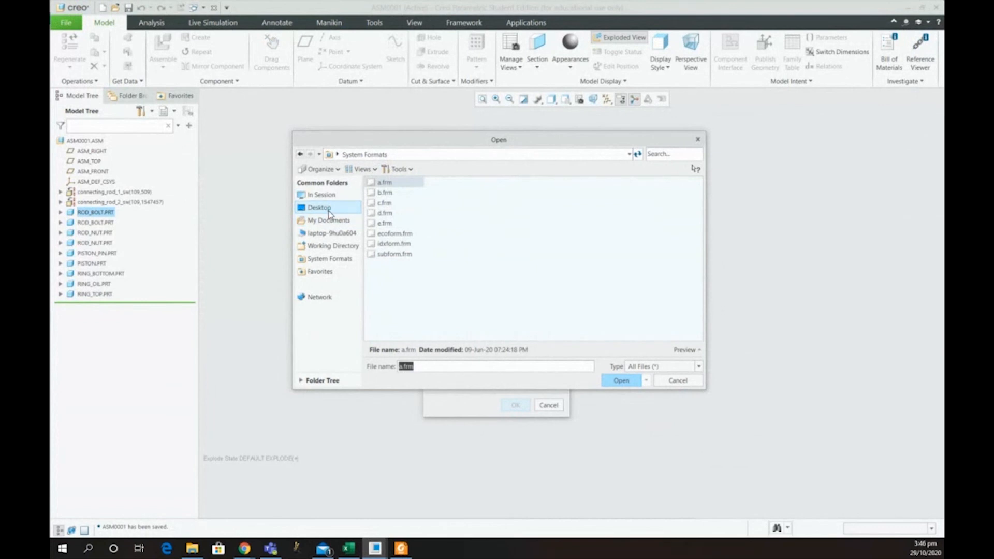
left_click(328, 247)
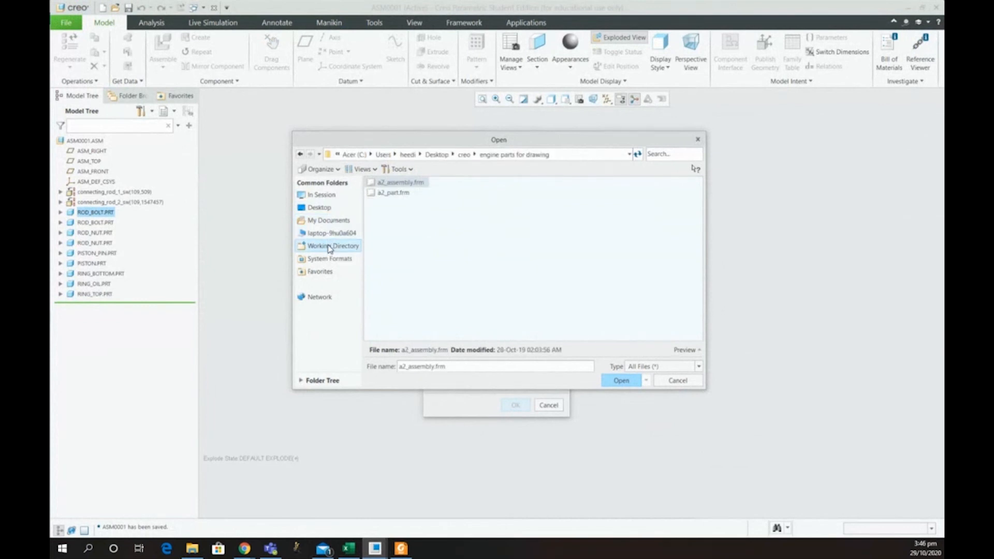
left_click(392, 184)
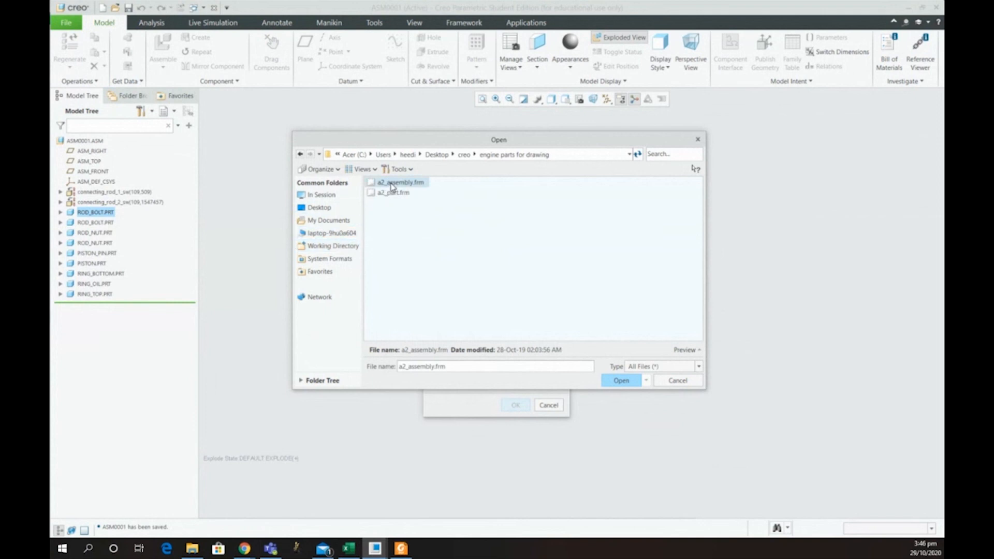
left_click(616, 381)
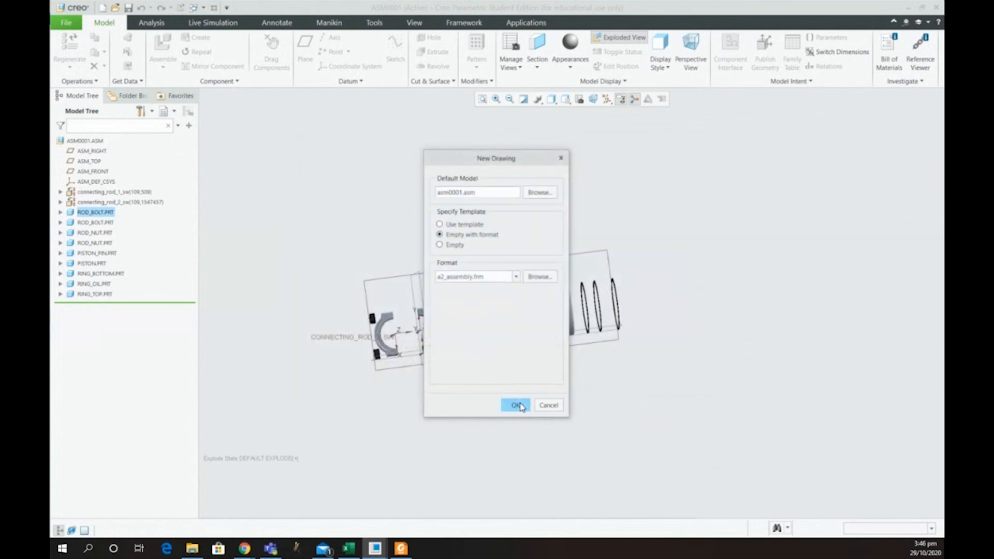
left_click(519, 406)
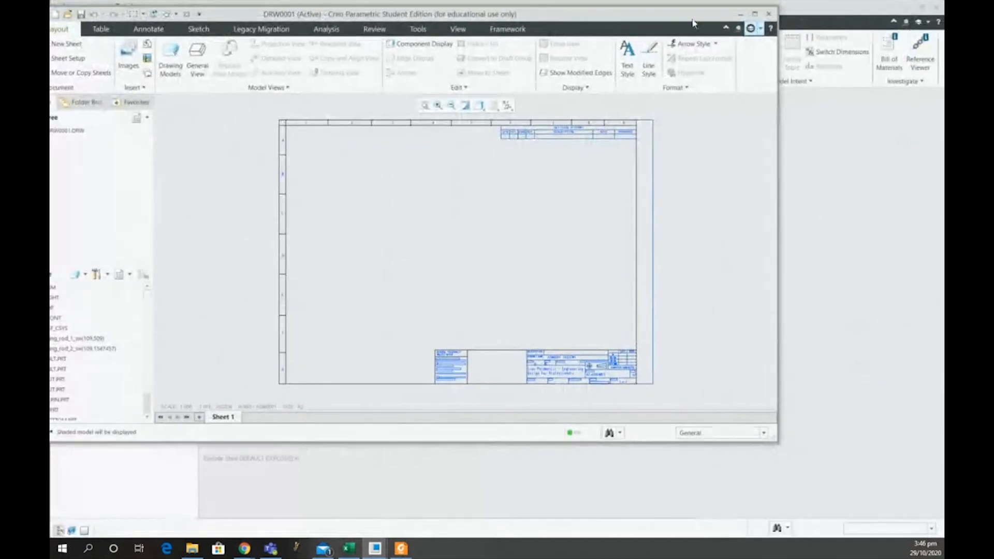
left_click(756, 15)
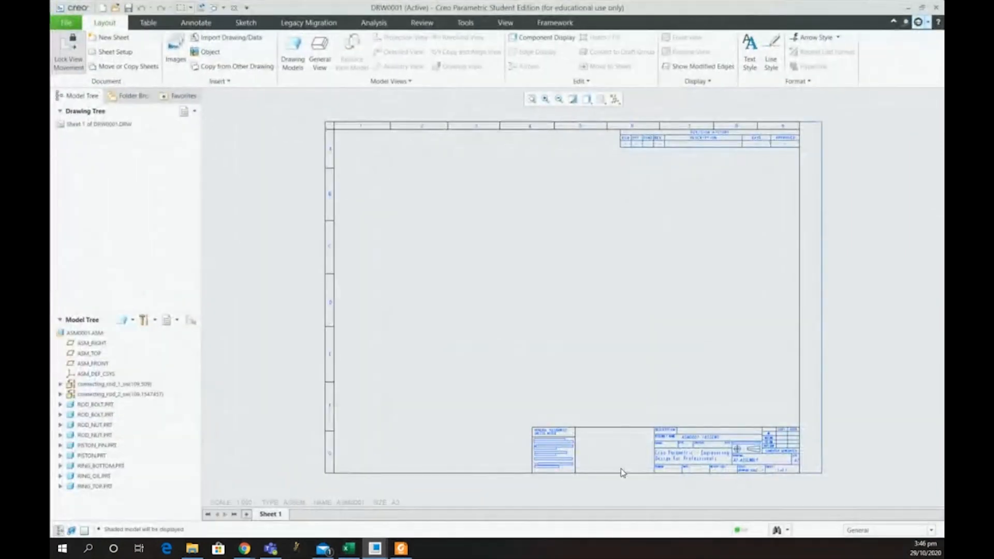
scroll(651, 474, "up", 1)
scroll(725, 486, "down", 3)
scroll(828, 472, "down", 3)
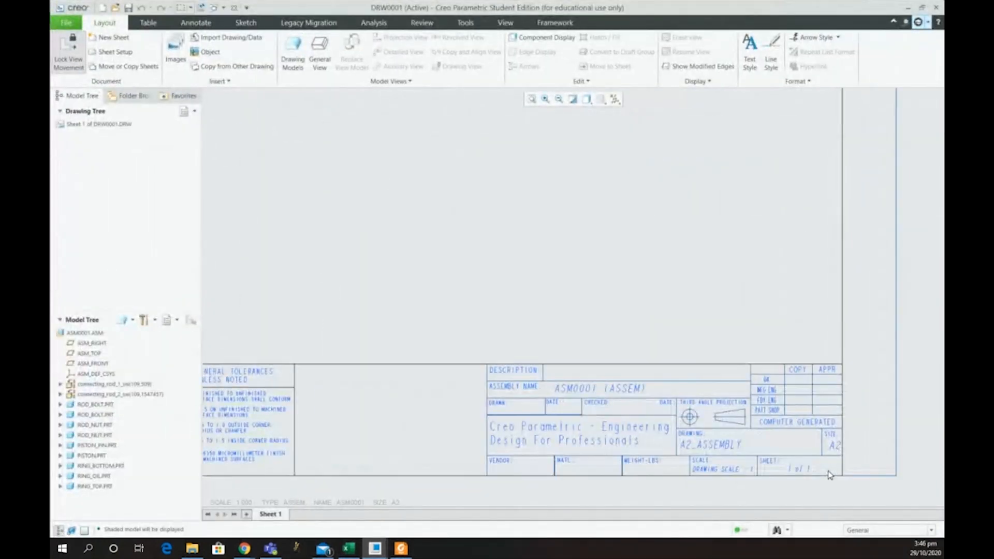
Step: Examine the title block of the A2 sheet, including its drawing scale and sheet number fields
scroll(778, 464, "up", 1)
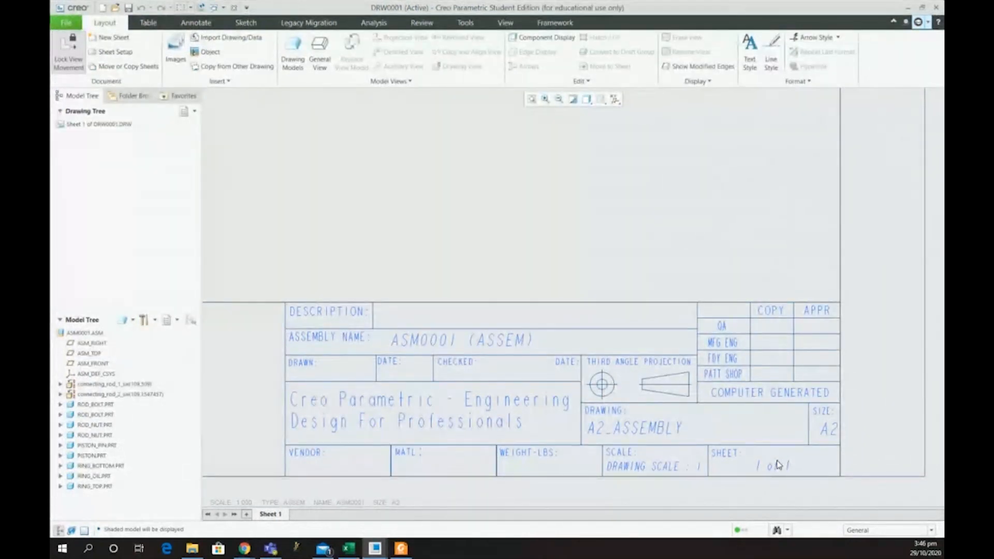
scroll(776, 465, "up", 1)
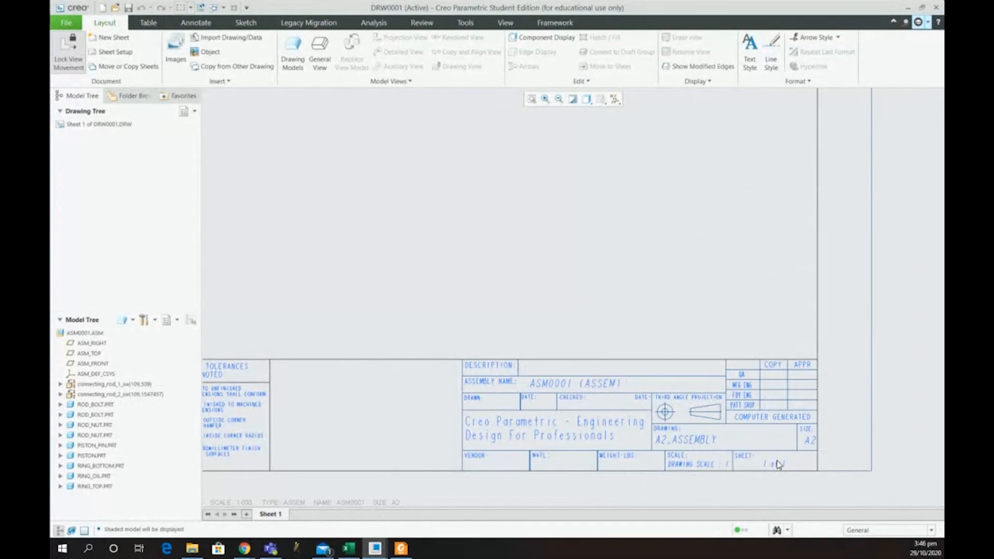
scroll(778, 464, "up", 3)
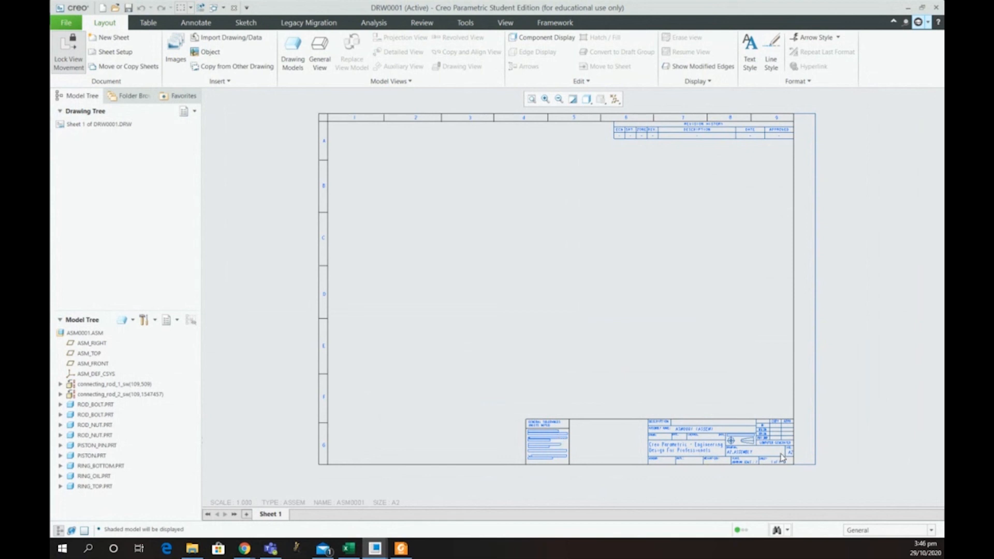
scroll(781, 455, "down", 3)
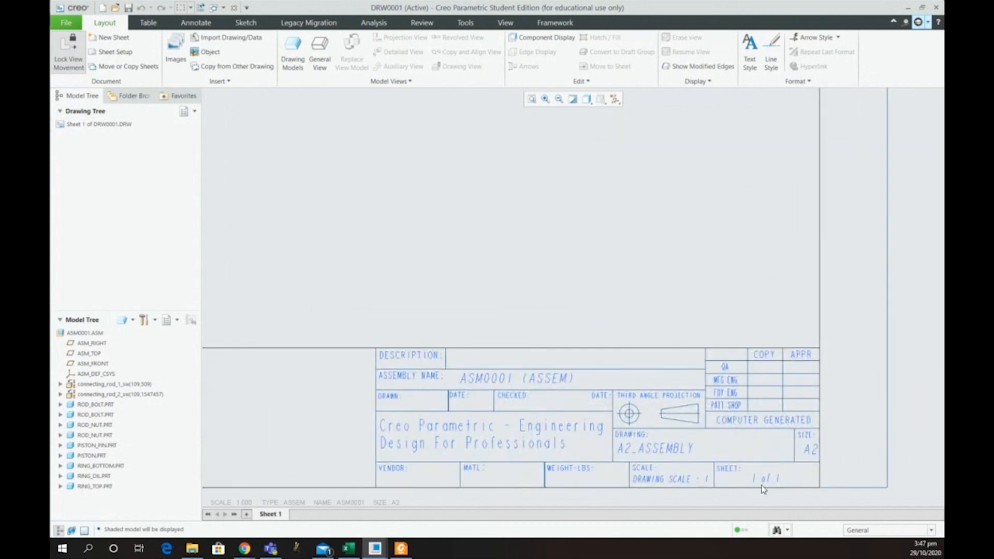
scroll(755, 466, "down", 2)
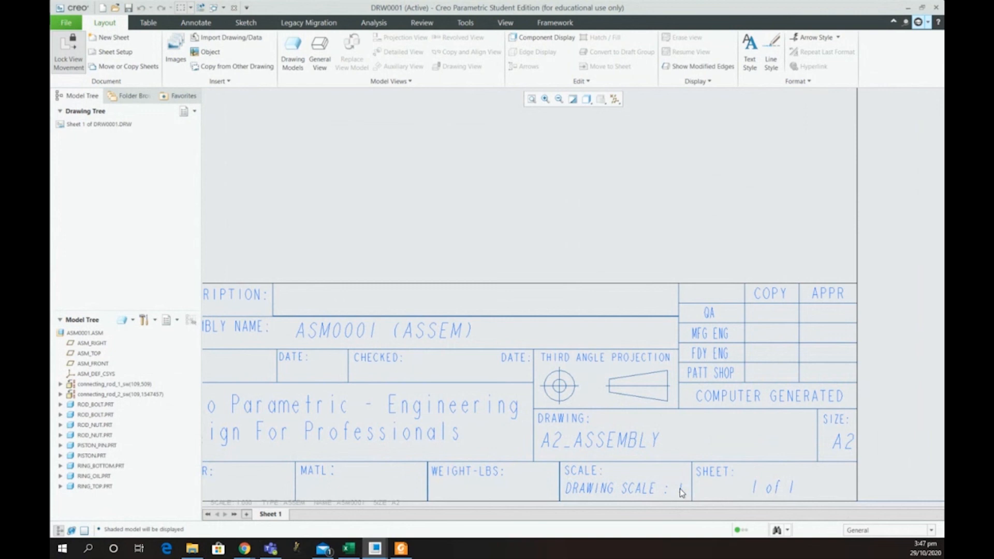
scroll(681, 493, "up", 1)
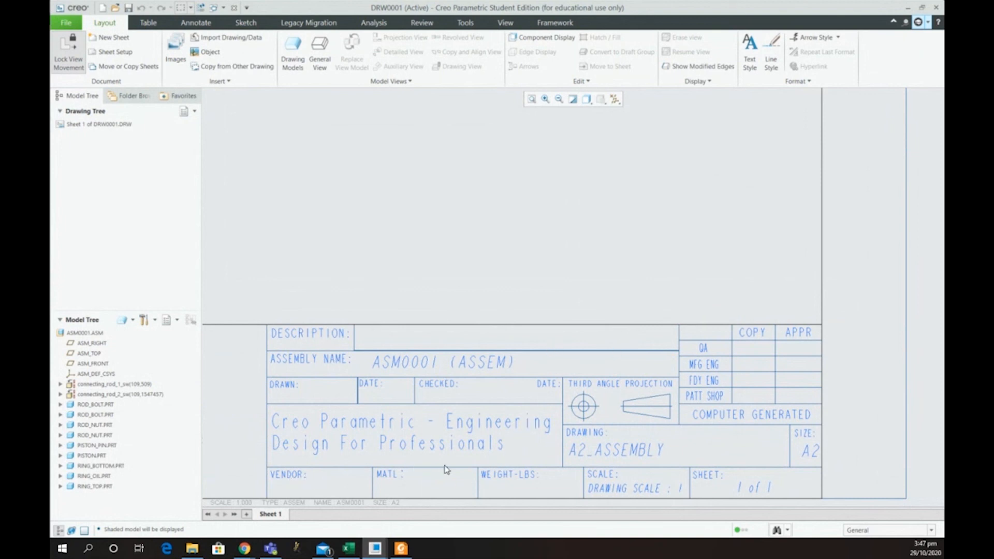
scroll(659, 468, "up", 3)
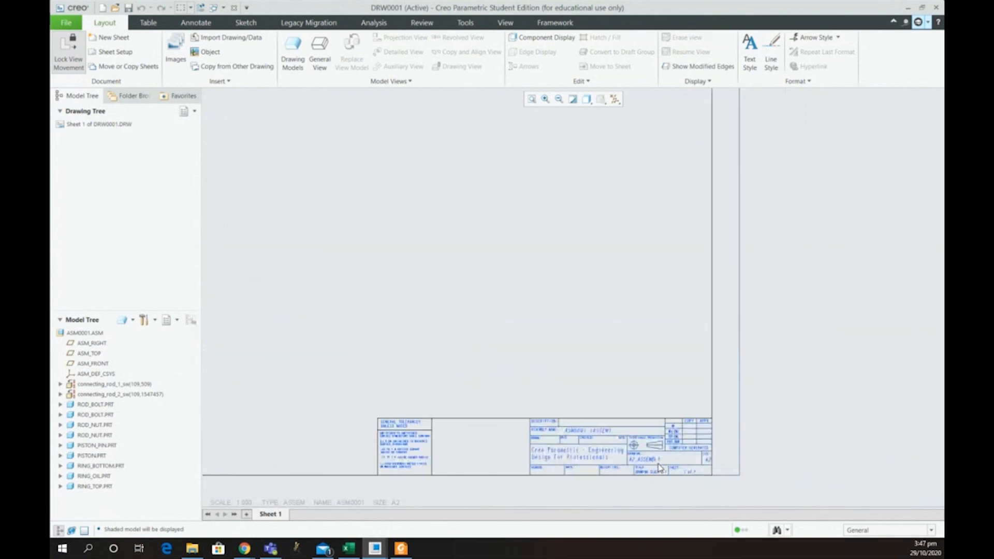
scroll(373, 446, "down", 2)
scroll(409, 455, "up", 3)
Step: Examine the general tolerances block and the revision history table, and refit the whole sheet in the window
scroll(418, 455, "down", 4)
scroll(420, 424, "down", 1)
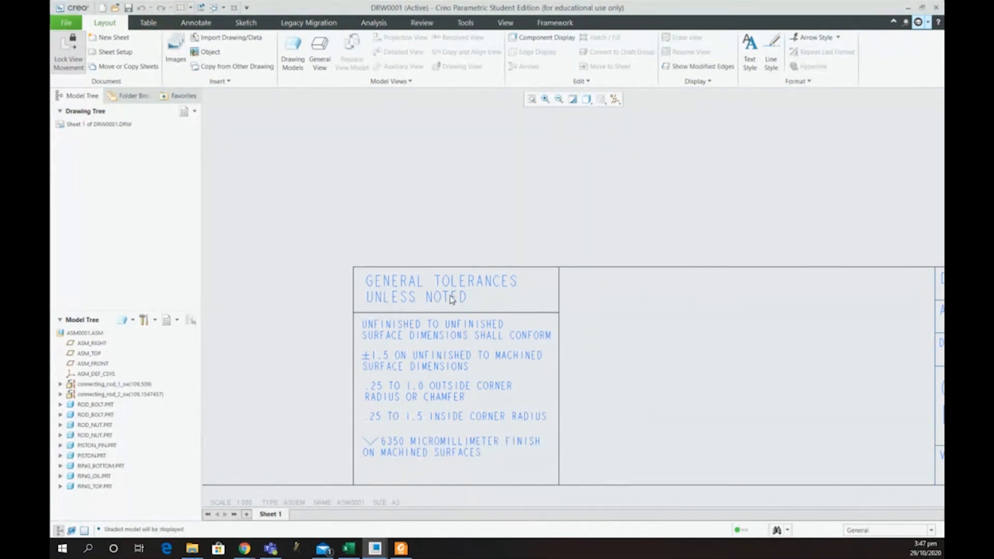
scroll(452, 299, "down", 5)
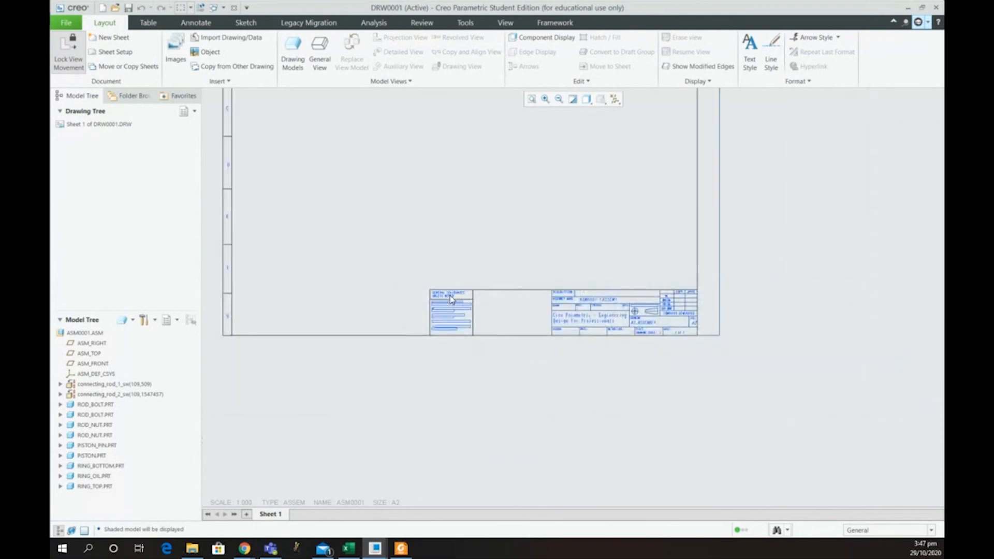
scroll(451, 299, "down", 2)
scroll(470, 188, "up", 2)
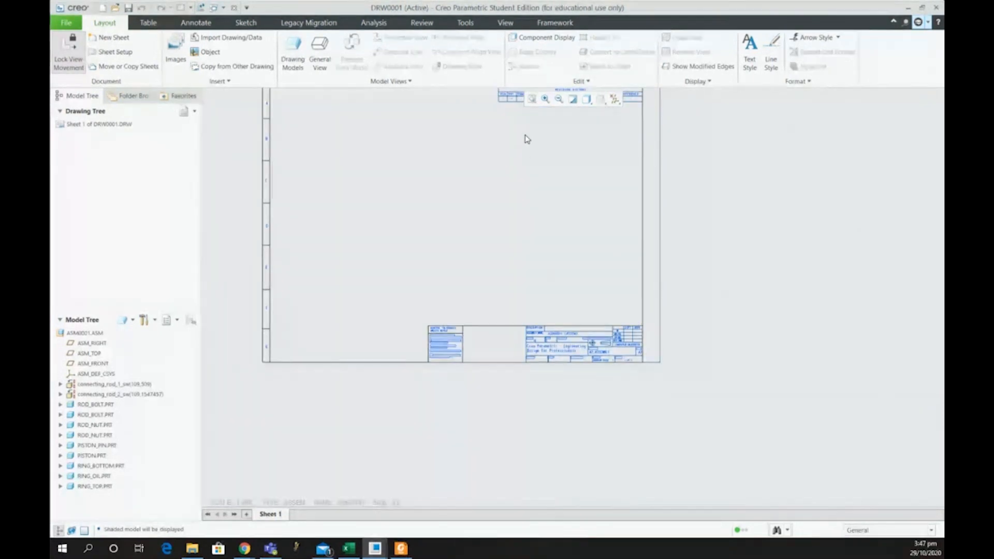
left_click(531, 99)
scroll(725, 122, "up", 4)
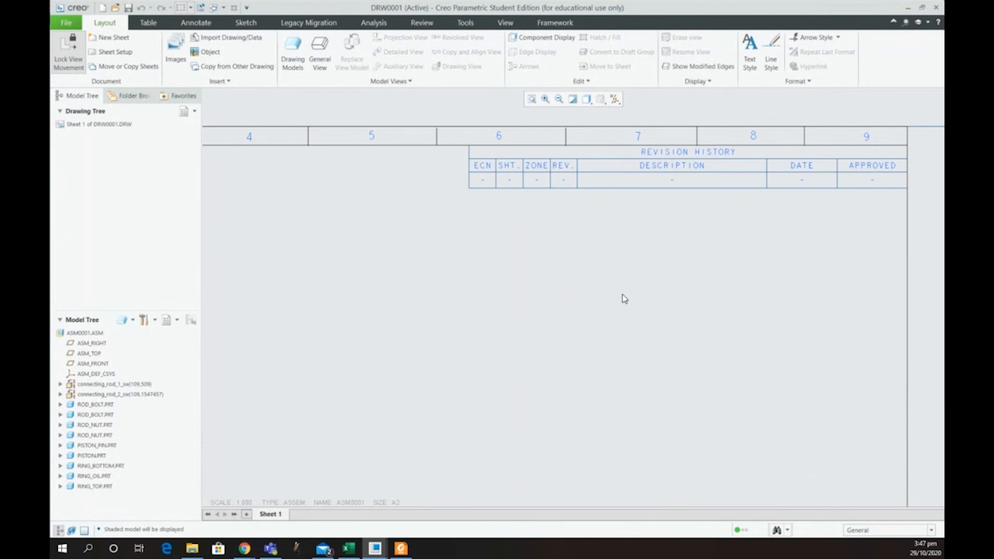
scroll(768, 283, "down", 4)
scroll(768, 284, "down", 3)
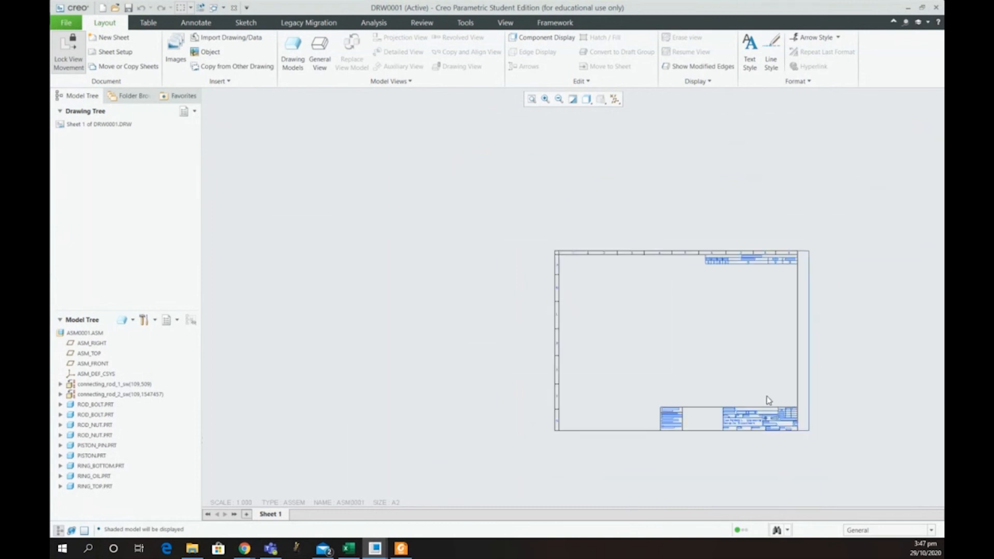
scroll(766, 396, "up", 3)
scroll(767, 398, "up", 1)
scroll(766, 399, "down", 1)
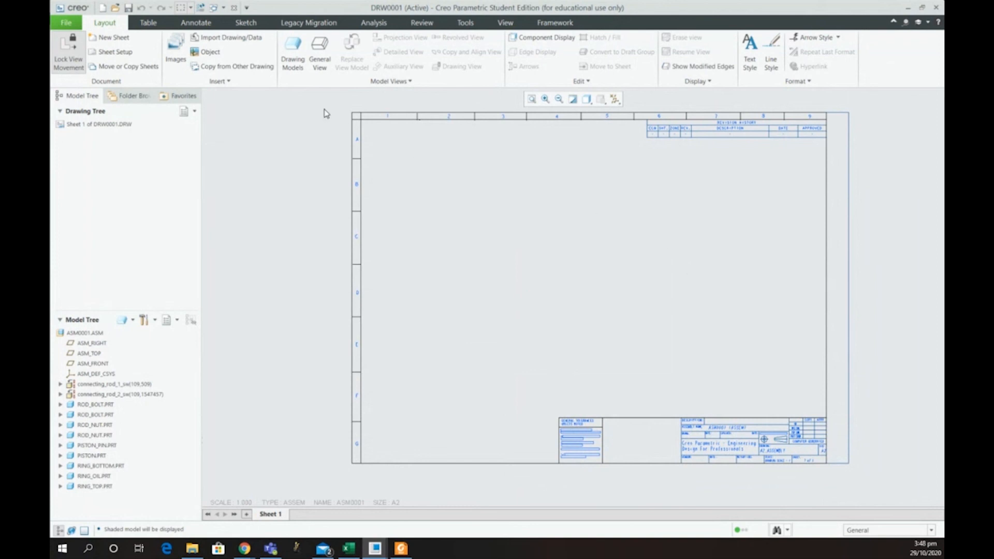
Step: Place a general view of the assembly in the upper half of the sheet with the DEFAULT ALL combined state and FRONT orientation
left_click(320, 60)
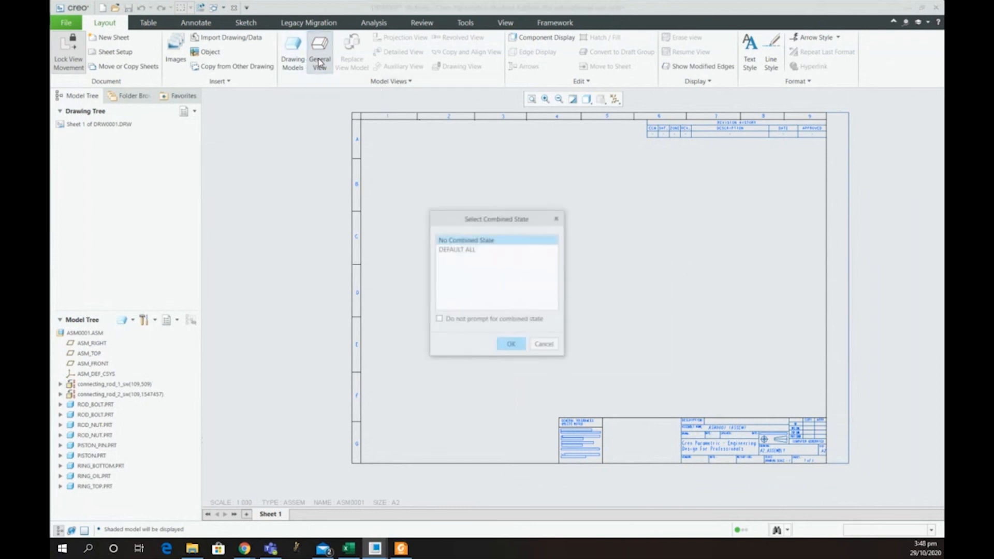
left_click(461, 249)
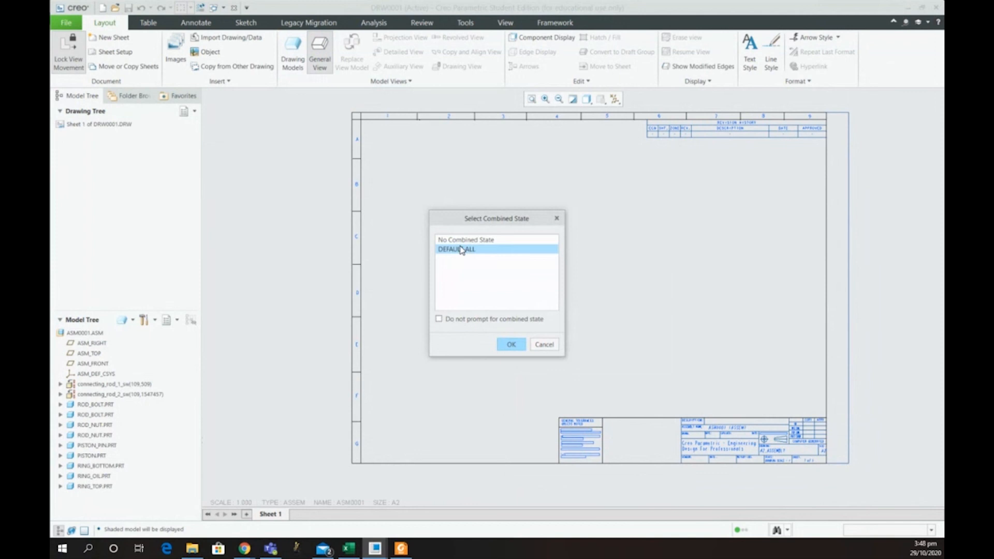
left_click(512, 341)
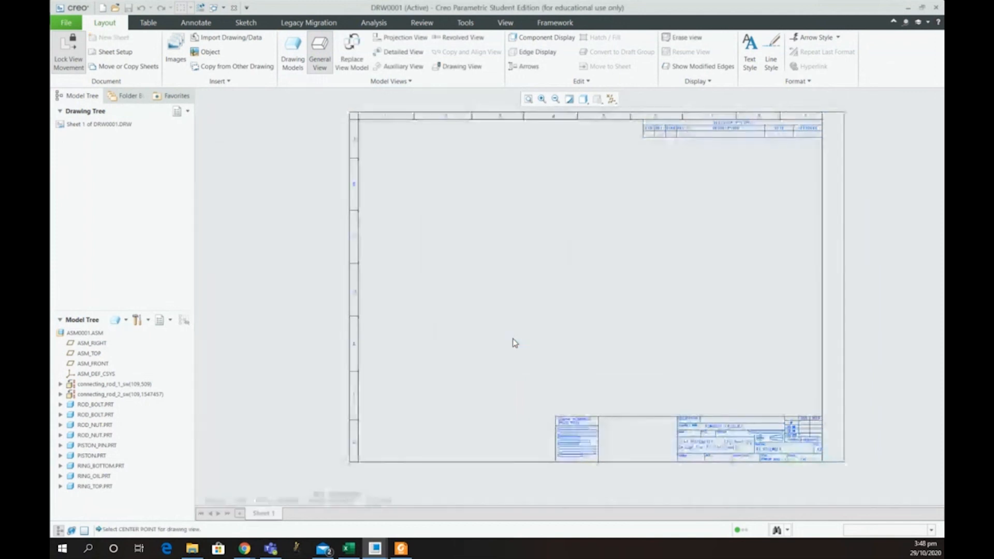
left_click(581, 227)
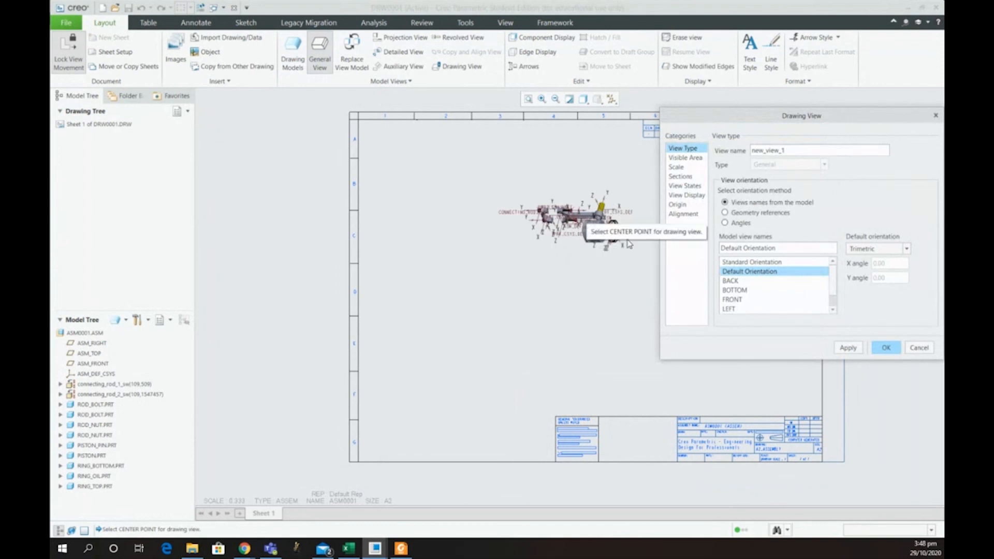
left_click(740, 299)
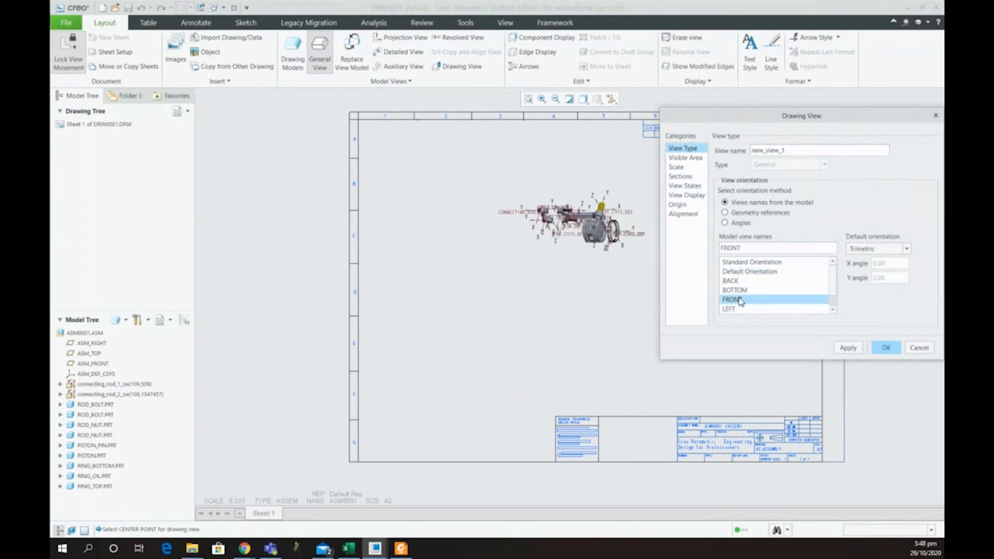
left_click(848, 348)
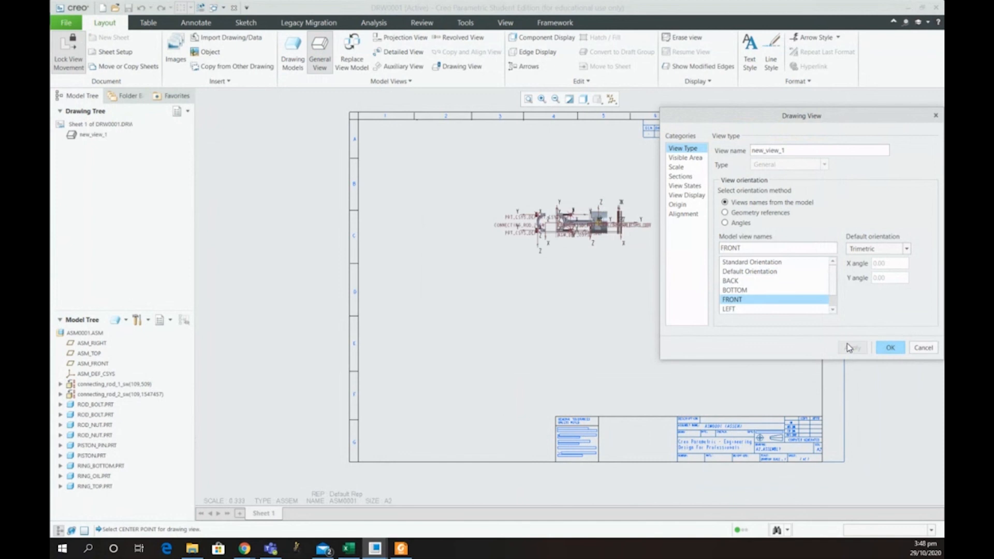
Step: Try the LEFT and BACK orientations on the assembly view, with the view settings moved clear of the sheet
mouse_move(812, 121)
left_mouse_down()
mouse_move(683, 142)
mouse_move(399, 163)
mouse_move(330, 157)
left_mouse_up()
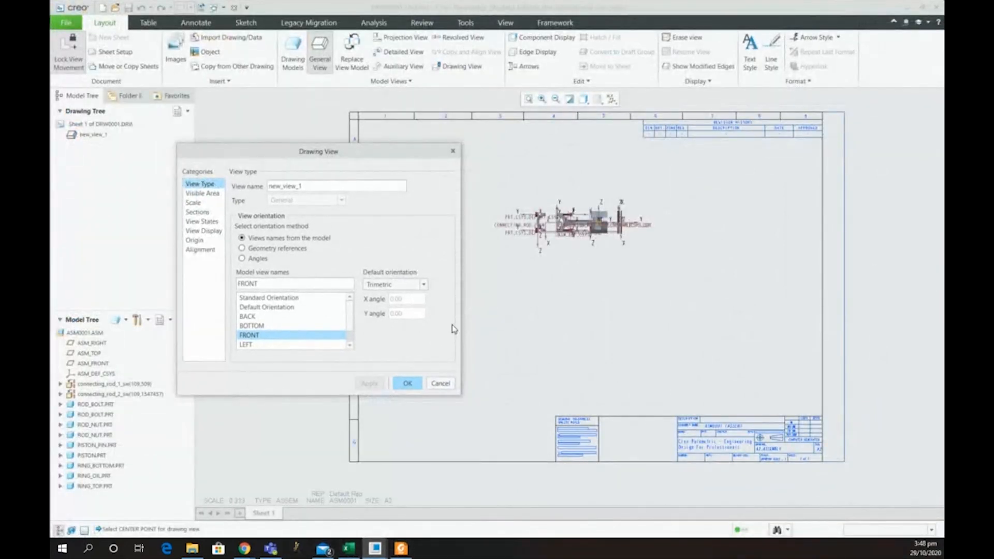
left_click(245, 345)
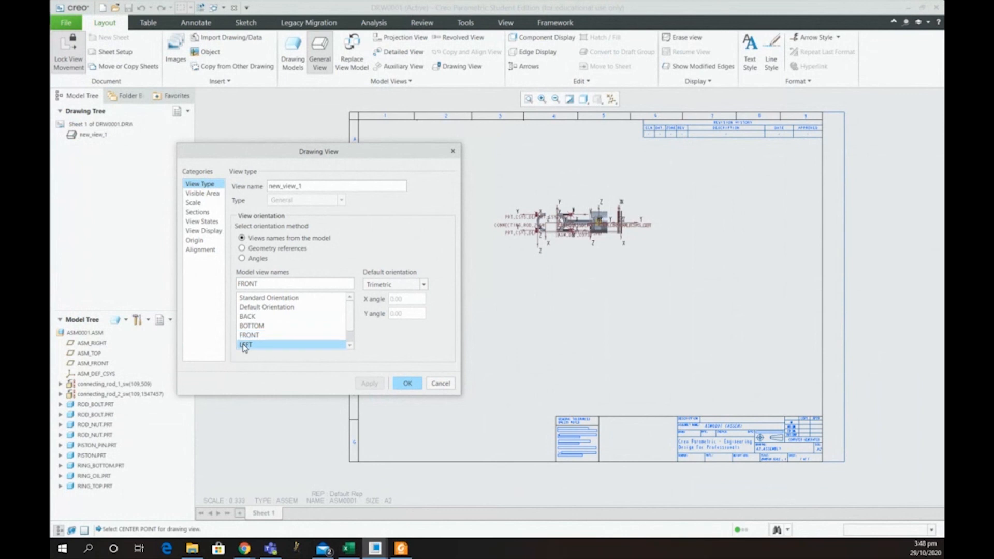
left_click(360, 385)
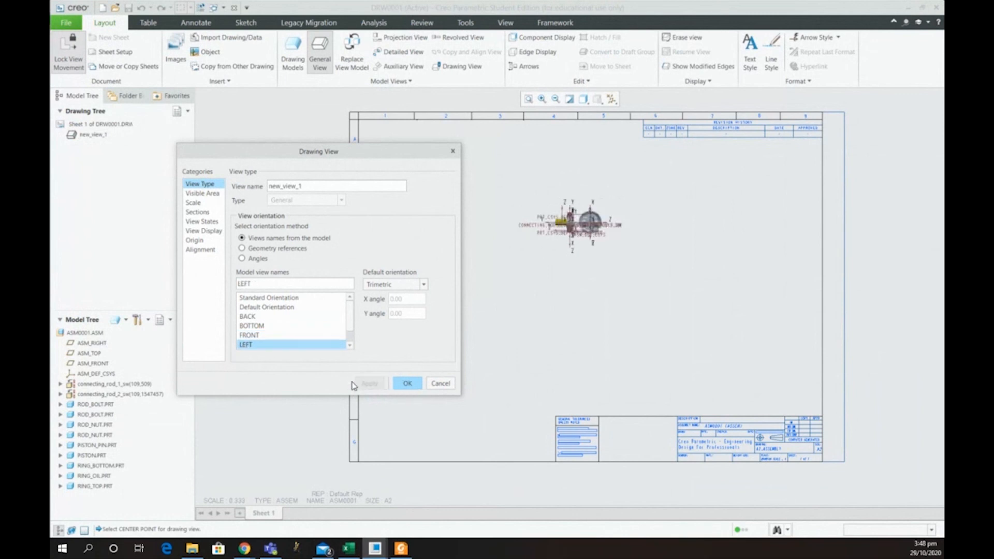
scroll(258, 336, "down", 1)
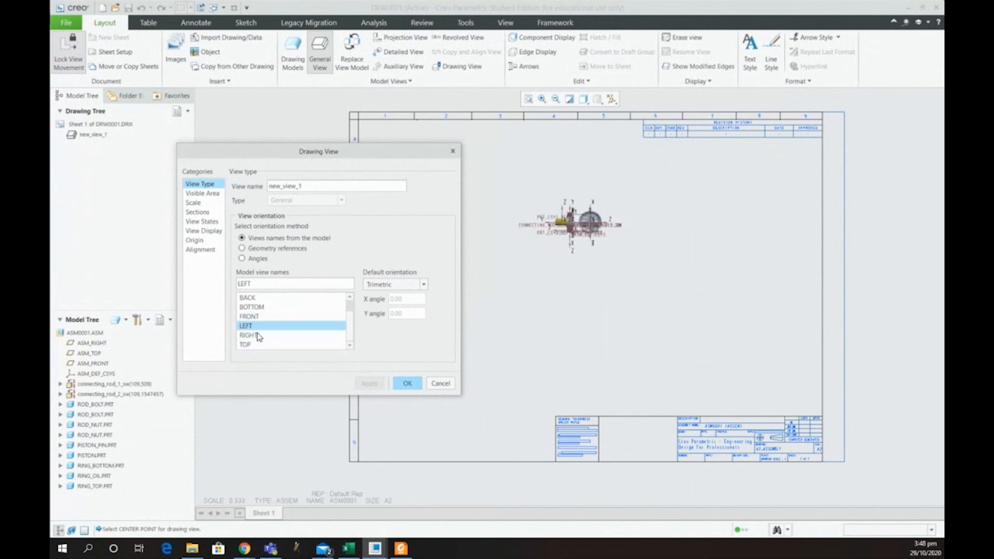
left_click(268, 298)
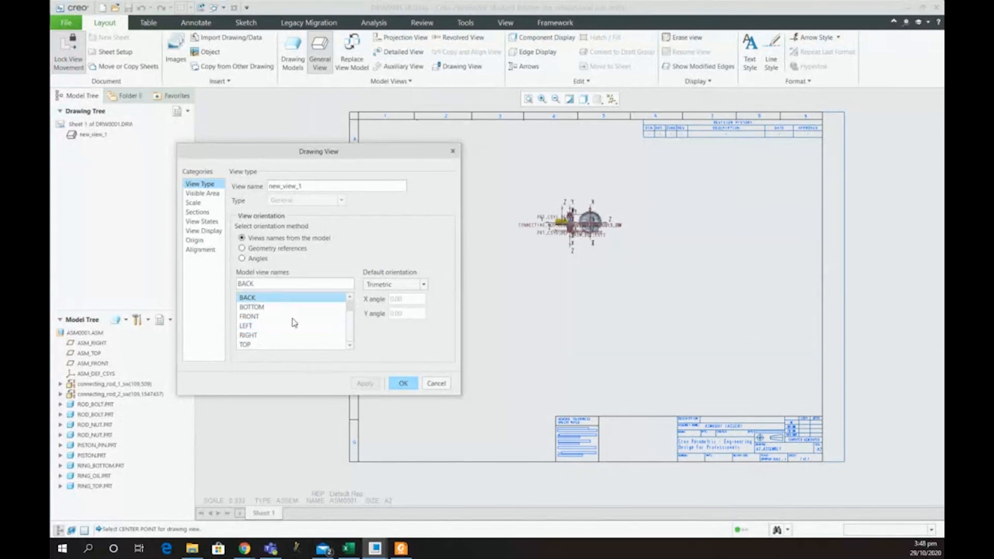
left_click(365, 384)
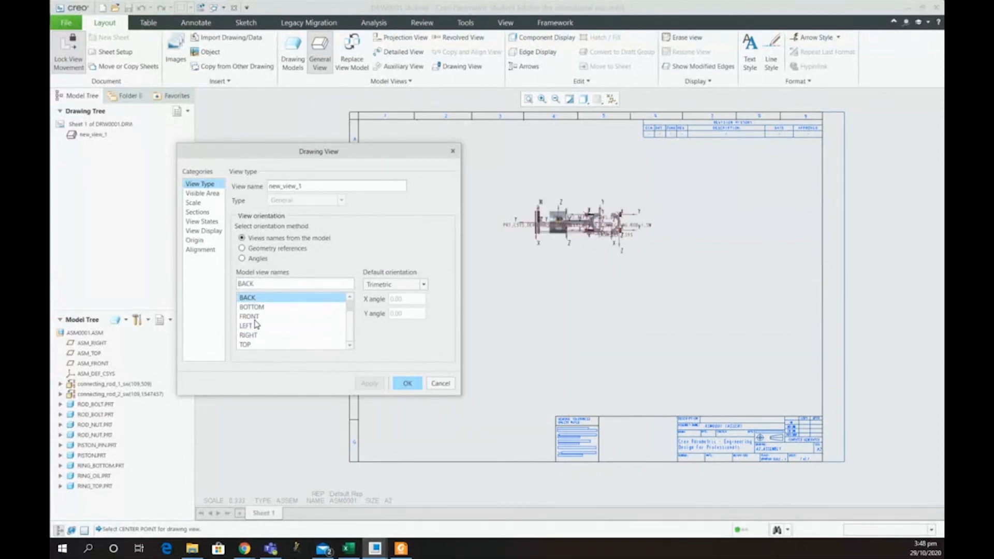
Step: Set the assembly view's orientation to FRONT and accept the view
left_click(256, 316)
left_click(370, 384)
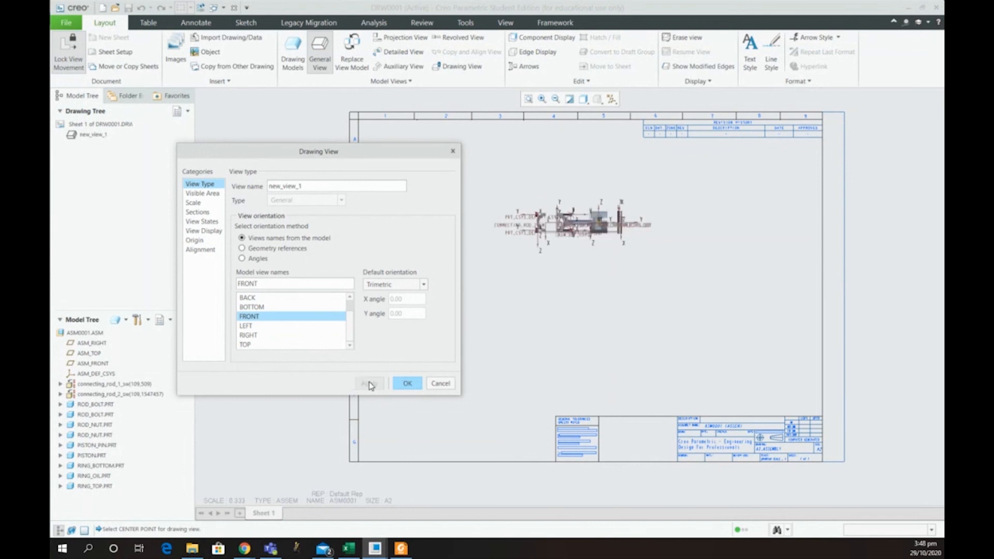
left_click(415, 387)
Step: Give the front view a custom scale of 1 and hide all axes, points, coordinate systems and planes
scroll(661, 239, "down", 2)
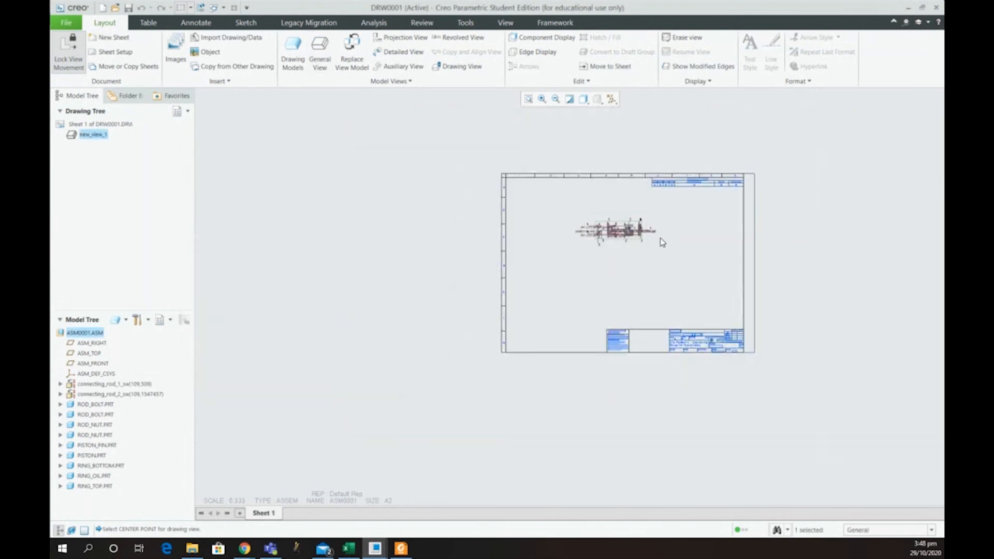
scroll(661, 239, "up", 3)
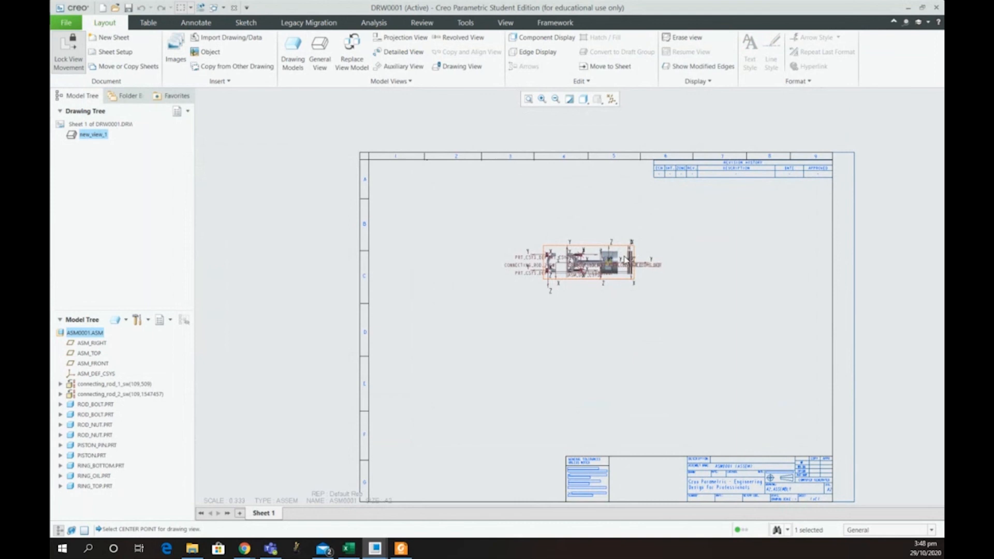
double_click(623, 261)
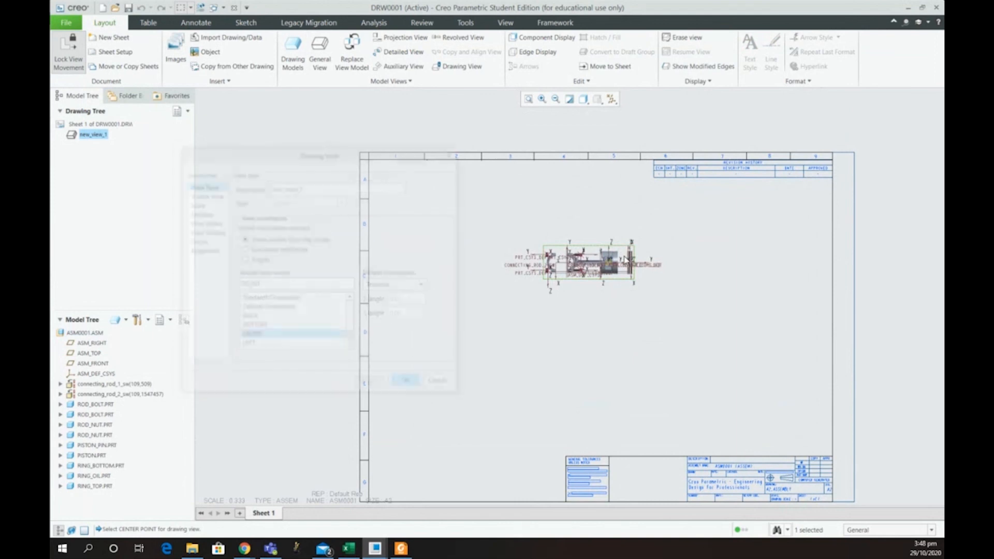
left_click(208, 202)
left_click(283, 199)
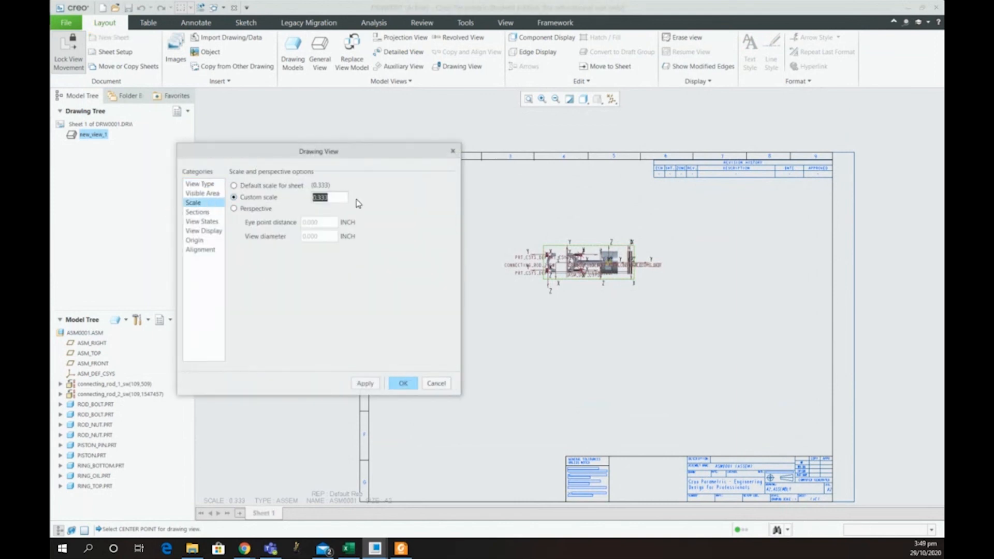
type("1")
left_click(367, 383)
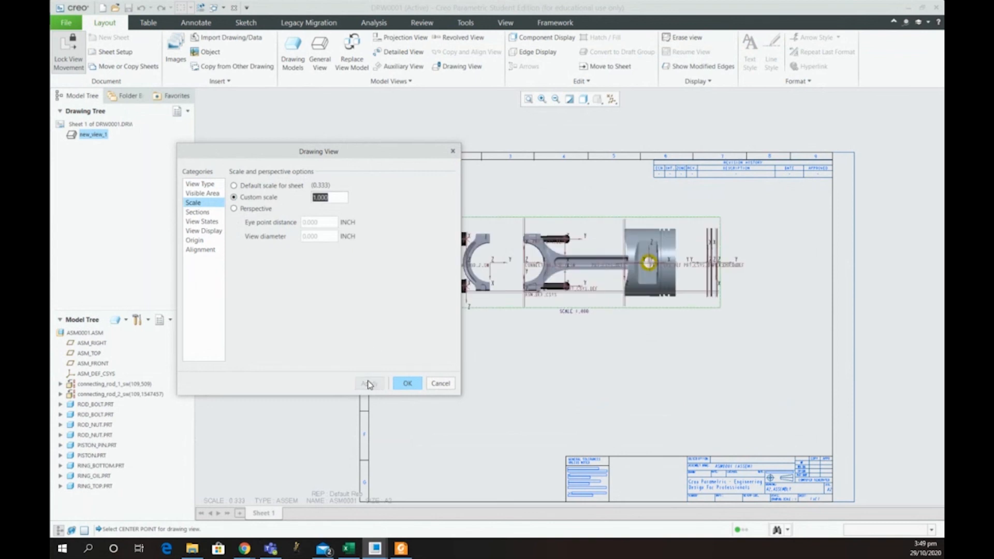
left_click(408, 383)
left_click(611, 99)
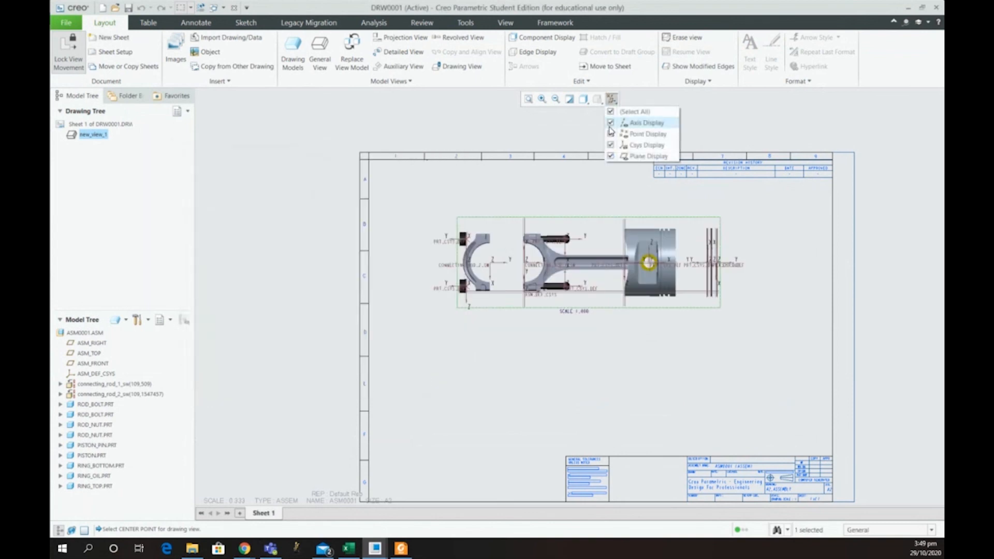
left_click(611, 111)
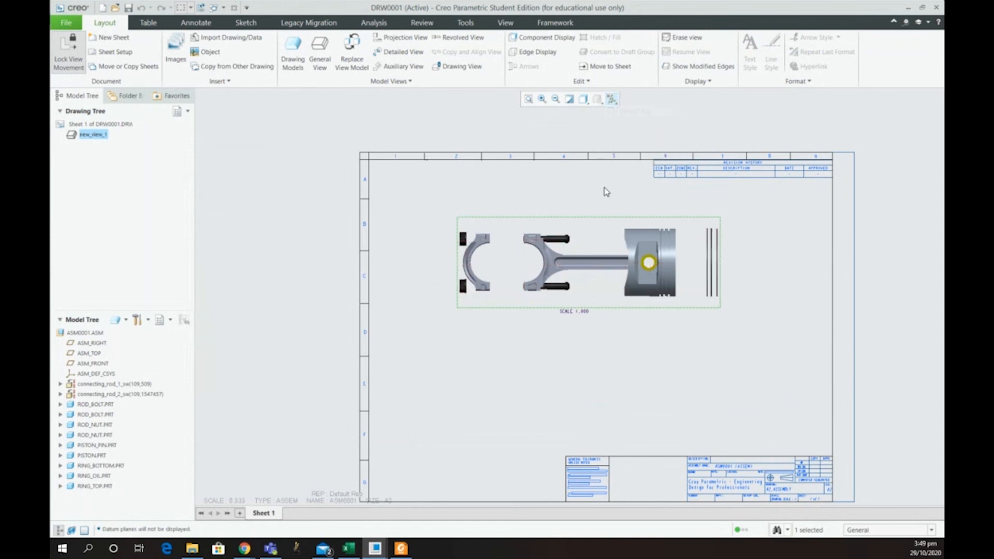
Step: Unlock view movement and move the exploded front view down to the middle of the sheet
left_click(70, 54)
left_click_drag(594, 268, 593, 330)
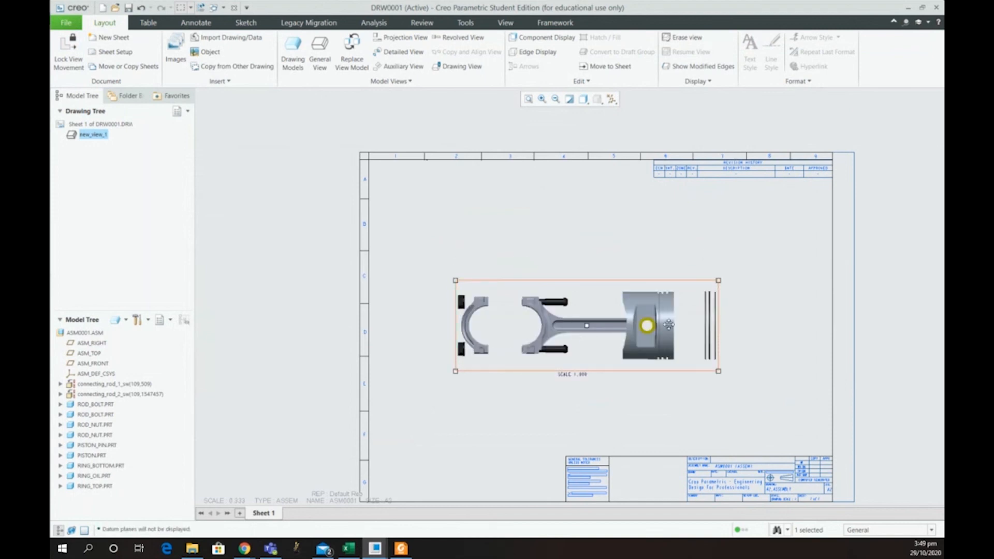
scroll(651, 348, "down", 2)
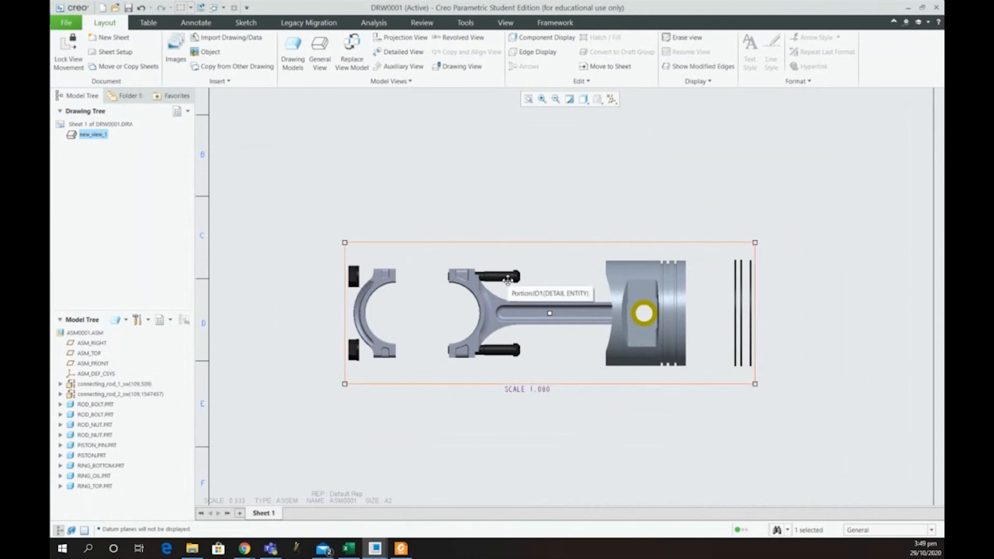
double_click(507, 280)
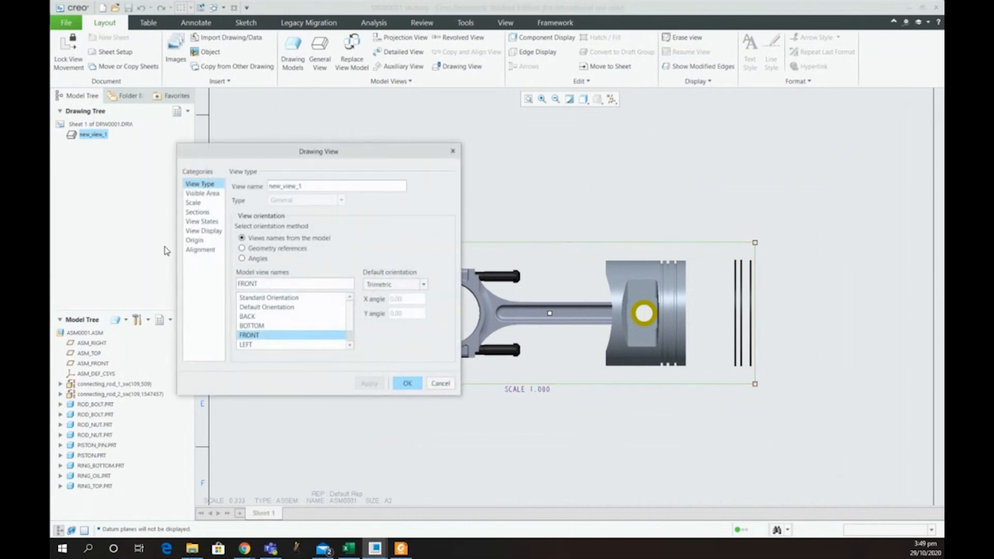
left_click(204, 232)
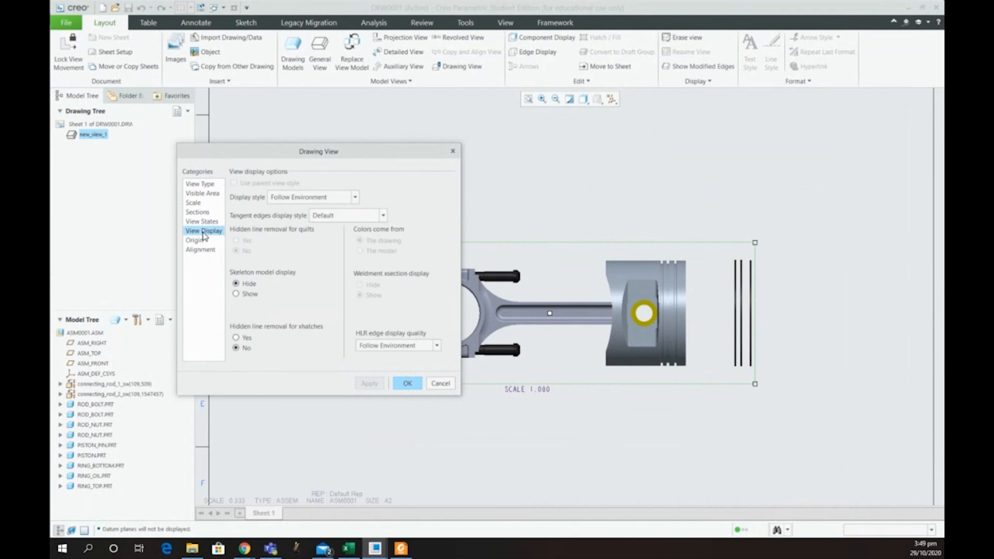
left_click(195, 241)
left_click(196, 251)
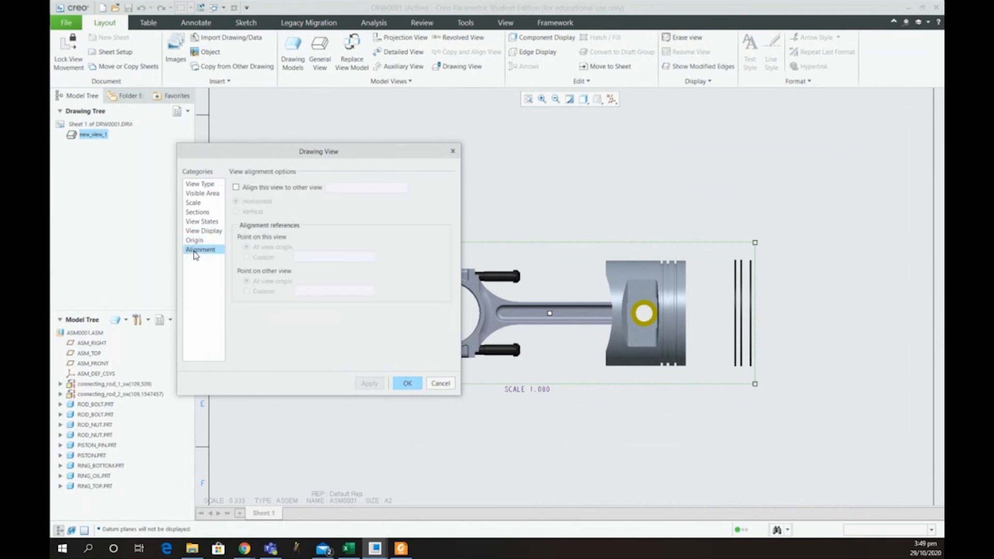
left_click(205, 222)
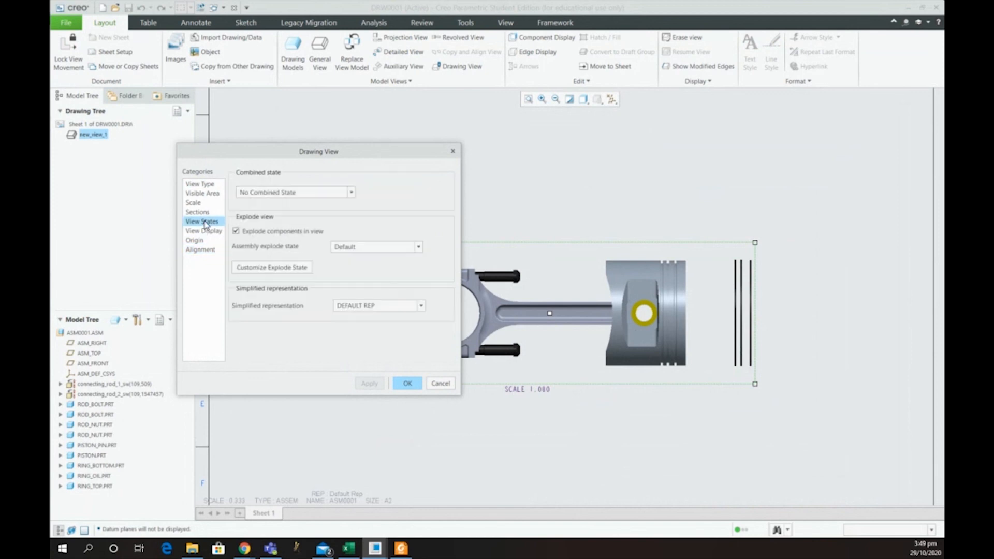
left_click(437, 383)
Step: Customize the front view's Default explode state by moving the piston pin about 82 units straight up, above the piston
double_click(605, 275)
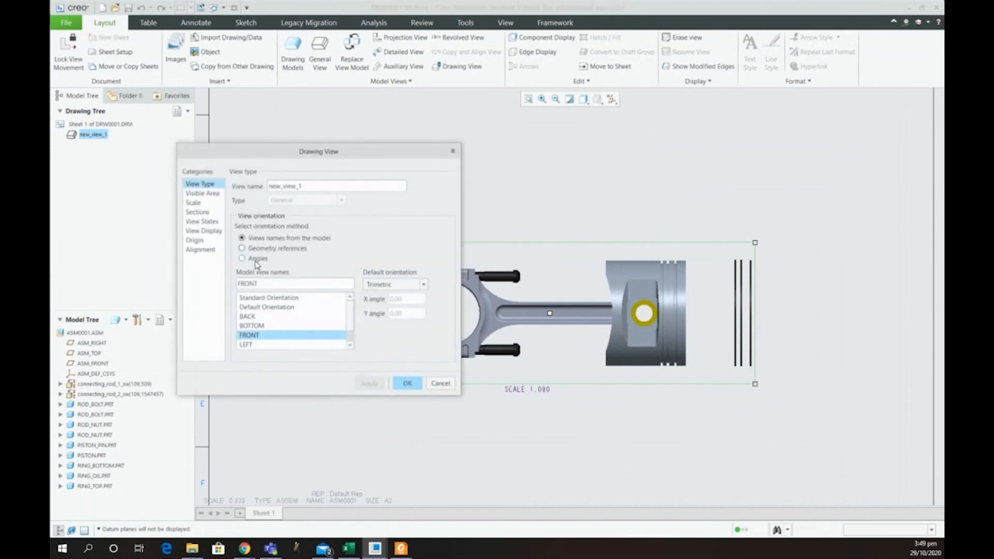
left_click(199, 232)
left_click(204, 222)
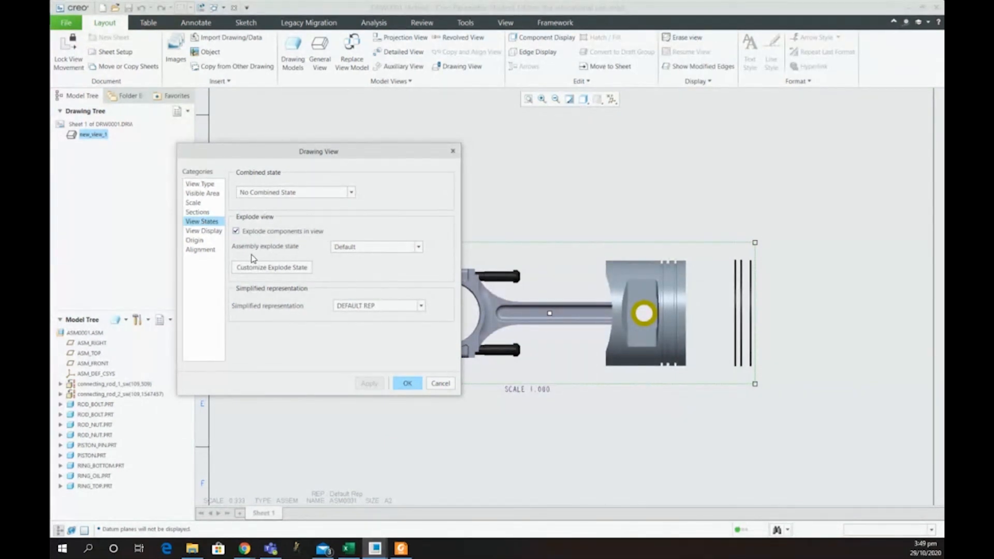
left_click(408, 247)
left_click(408, 257)
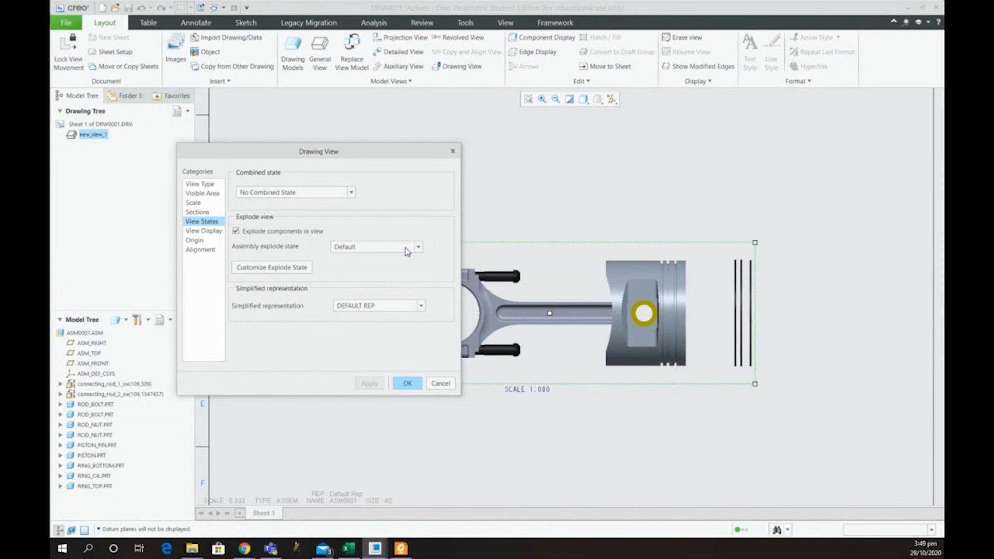
left_click(285, 267)
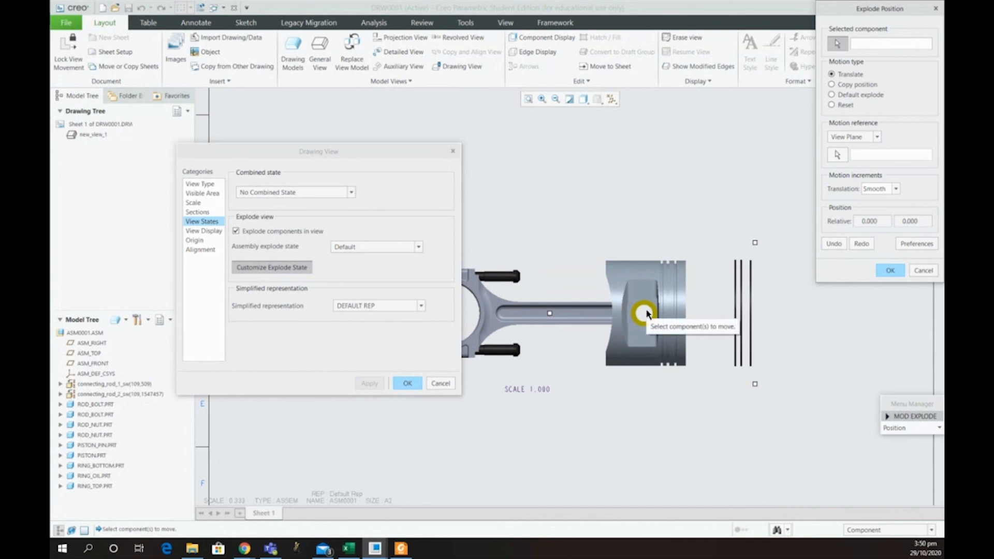
left_click(649, 309)
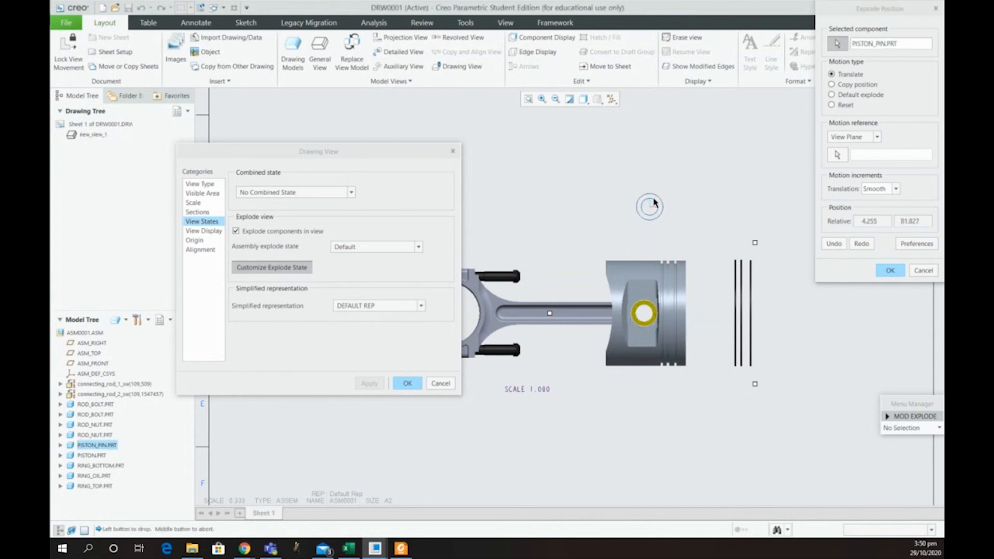
left_click(655, 211)
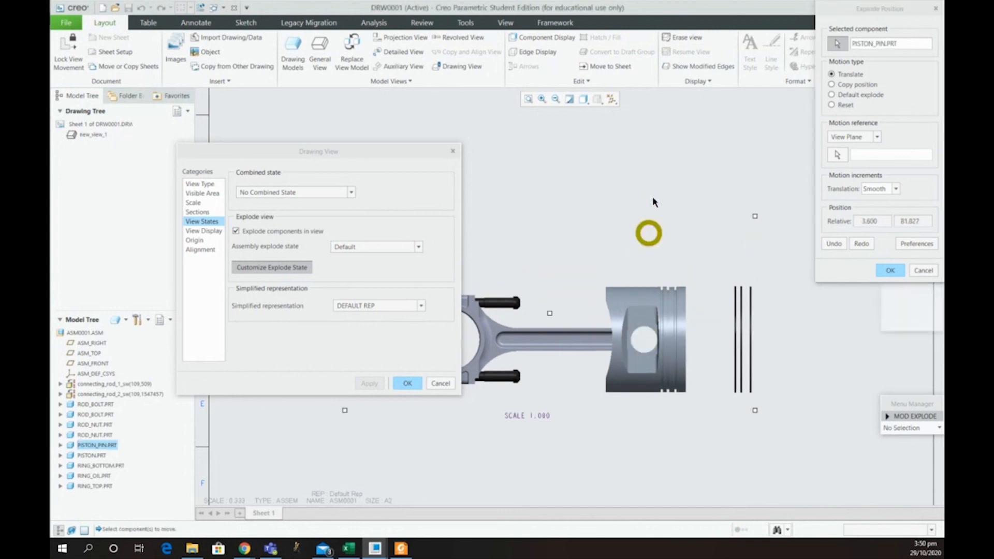
Step: Translate the rings away from the piston: the top ring by about 41 units, the oil ring by about 24 and the bottom ring by about 17
left_click(751, 329)
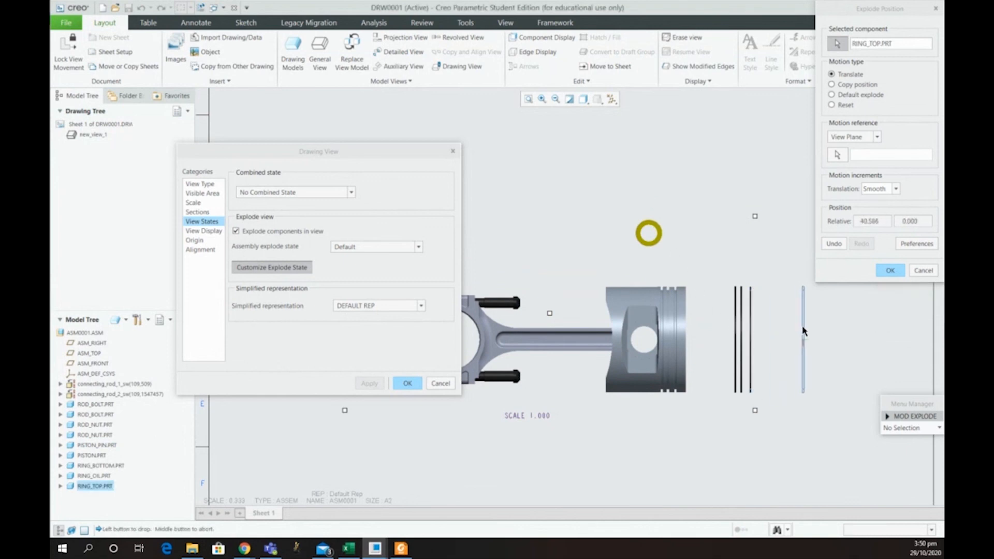
left_click(803, 331)
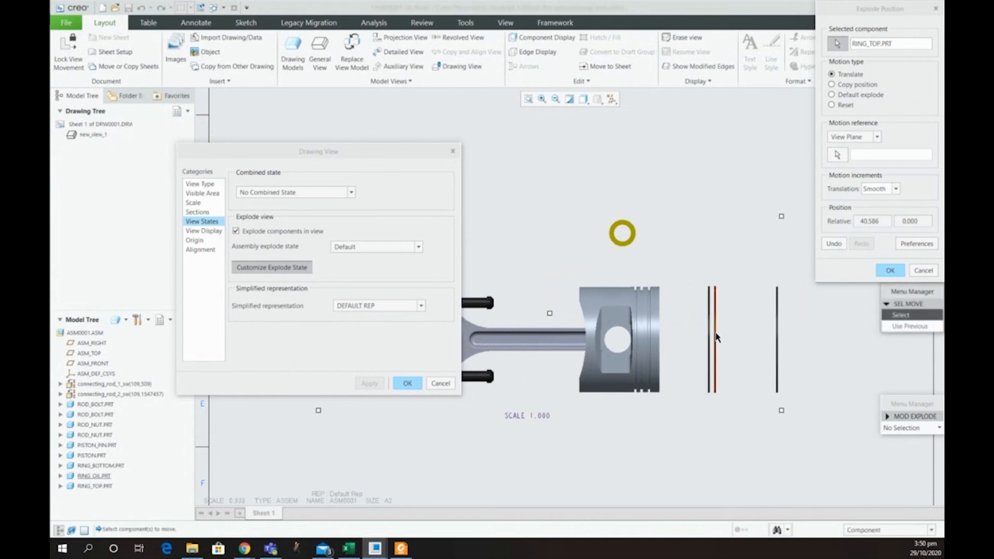
left_click(717, 337)
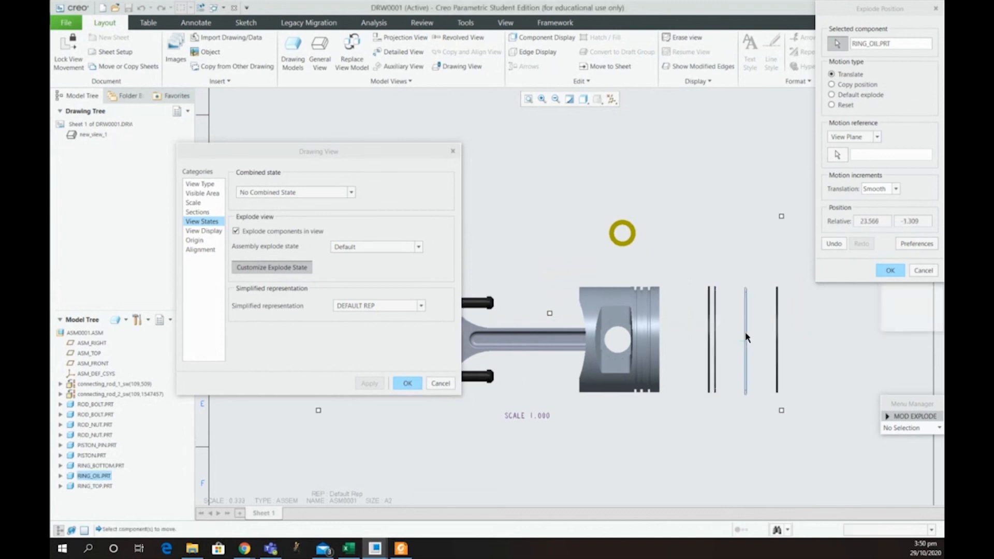
left_click(747, 337)
left_click(710, 340)
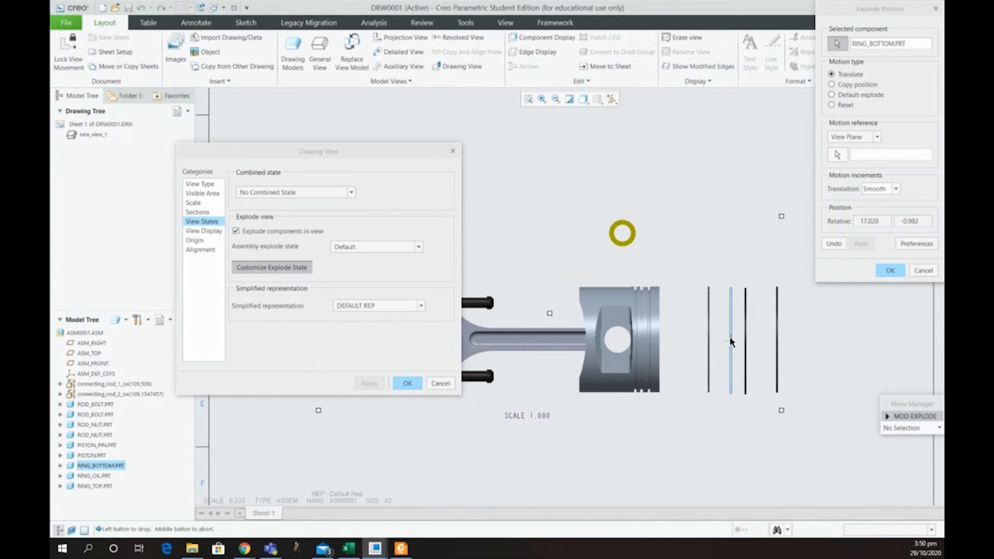
left_click(730, 340)
Step: Move the piston about 48 units towards the rings and the upper rod bolt about 40 units out, and accept the customized explode state
left_click(642, 340)
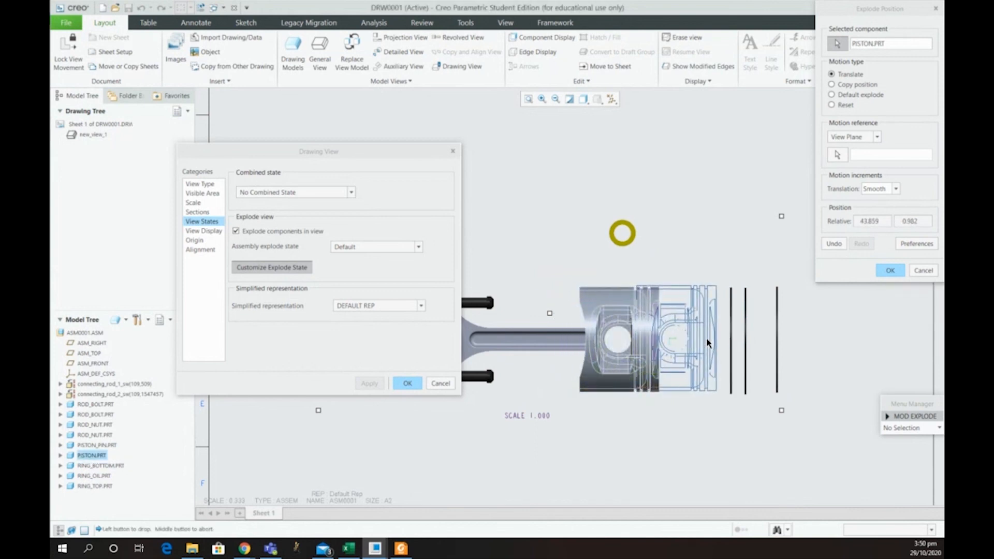
left_click(712, 343)
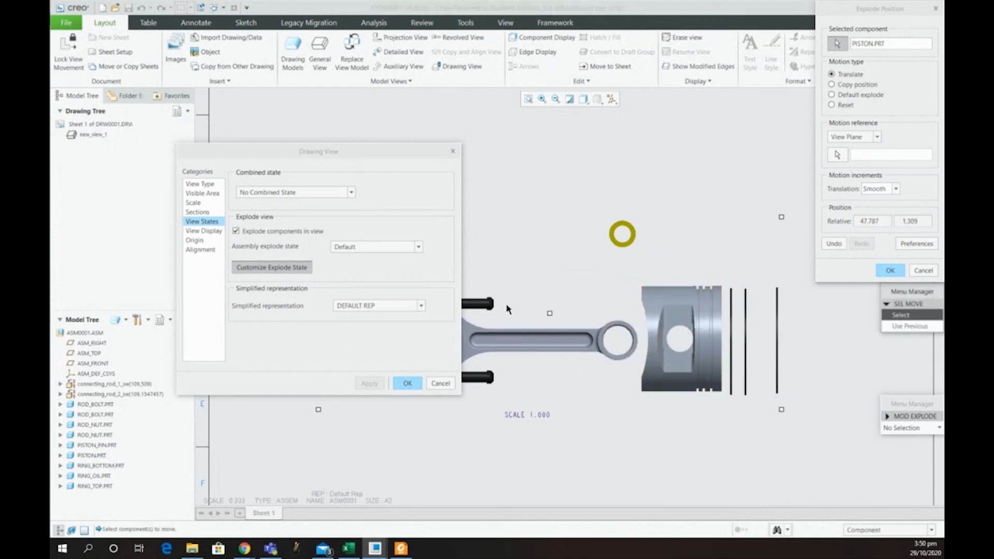
left_click(487, 304)
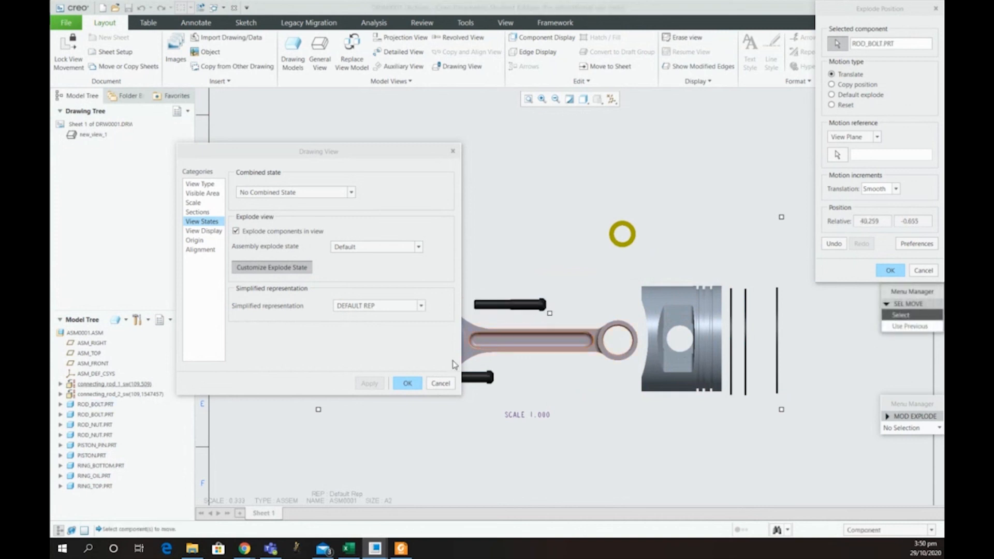
left_click(407, 383)
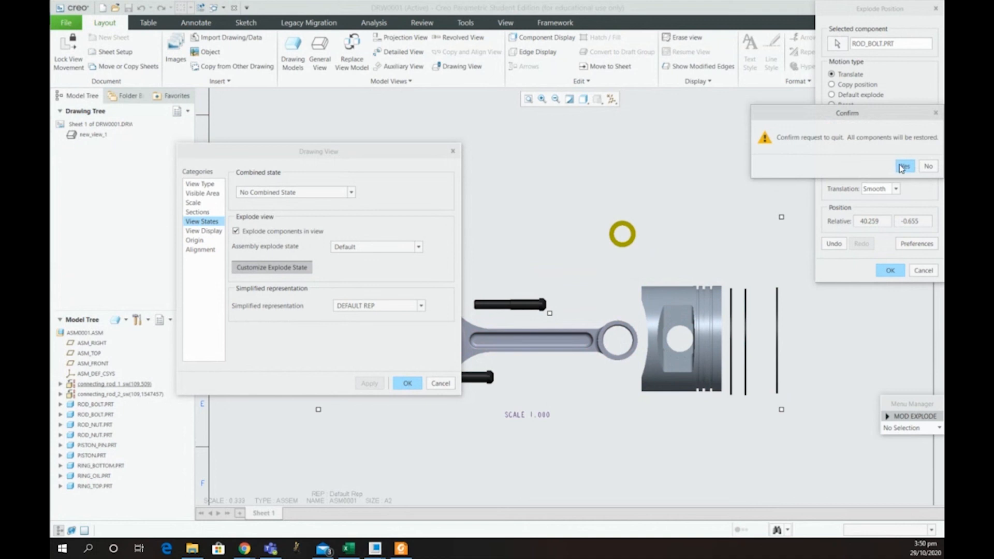
left_click(930, 166)
left_click(890, 270)
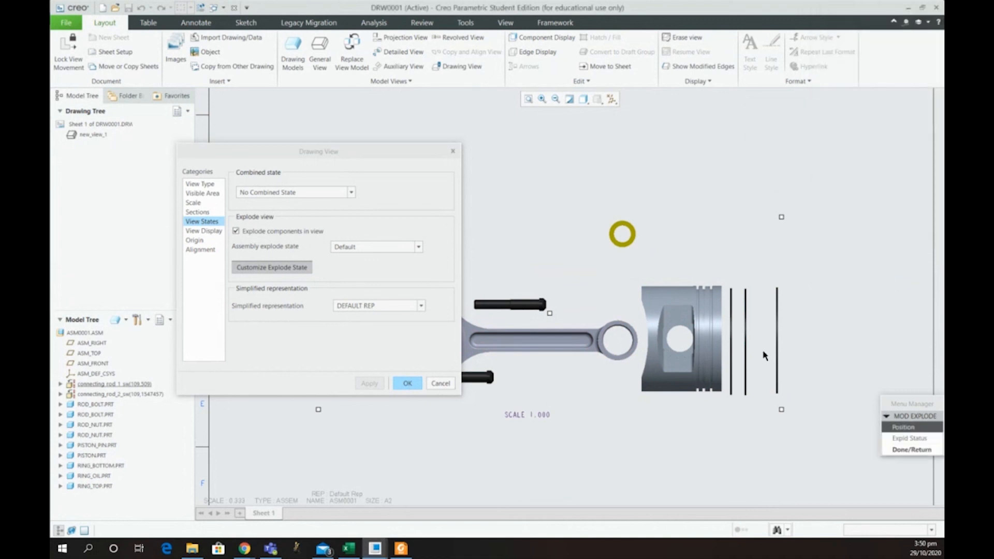
left_click(890, 449)
left_click(408, 383)
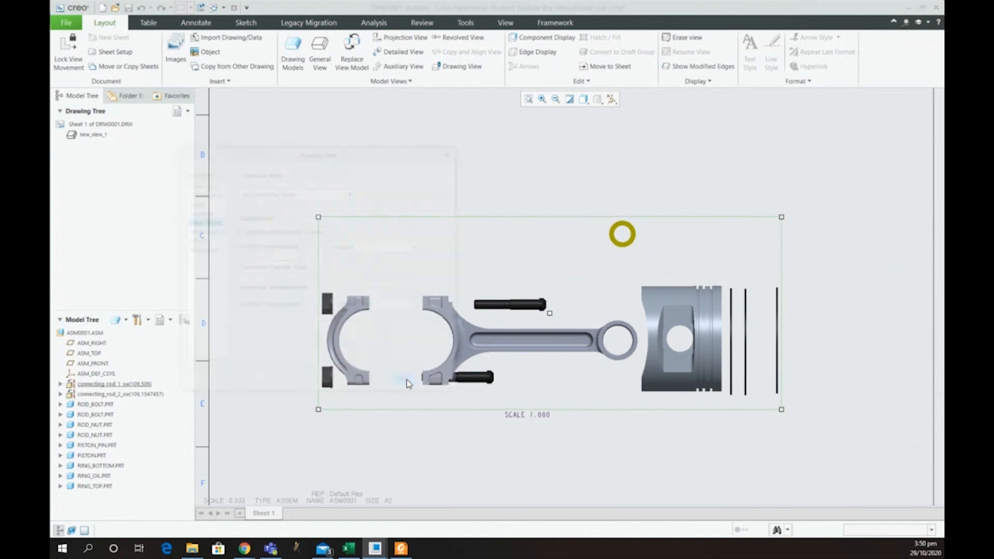
Step: Delete the scale note below the exploded front view
scroll(430, 405, "up", 4)
scroll(463, 452, "down", 3)
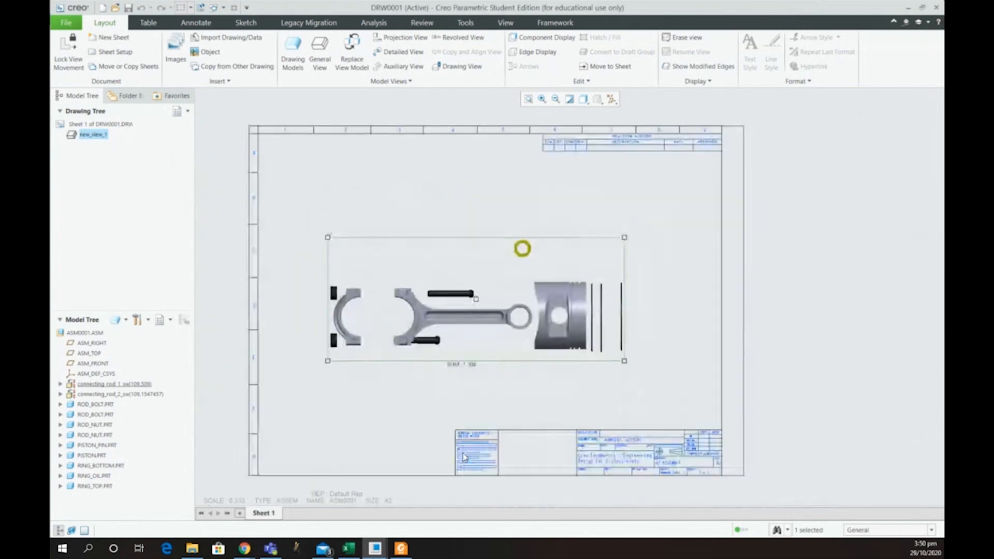
left_click(457, 394)
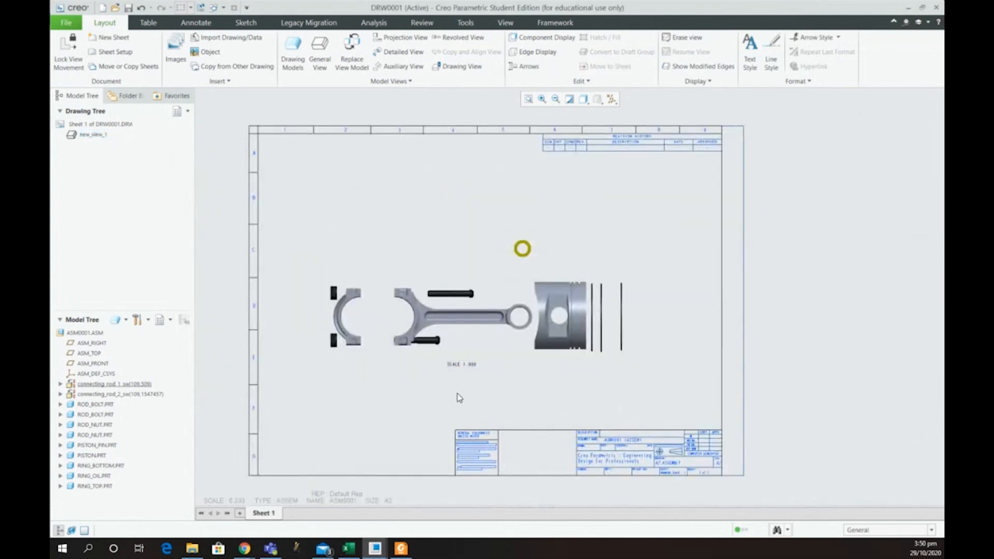
left_click(474, 364)
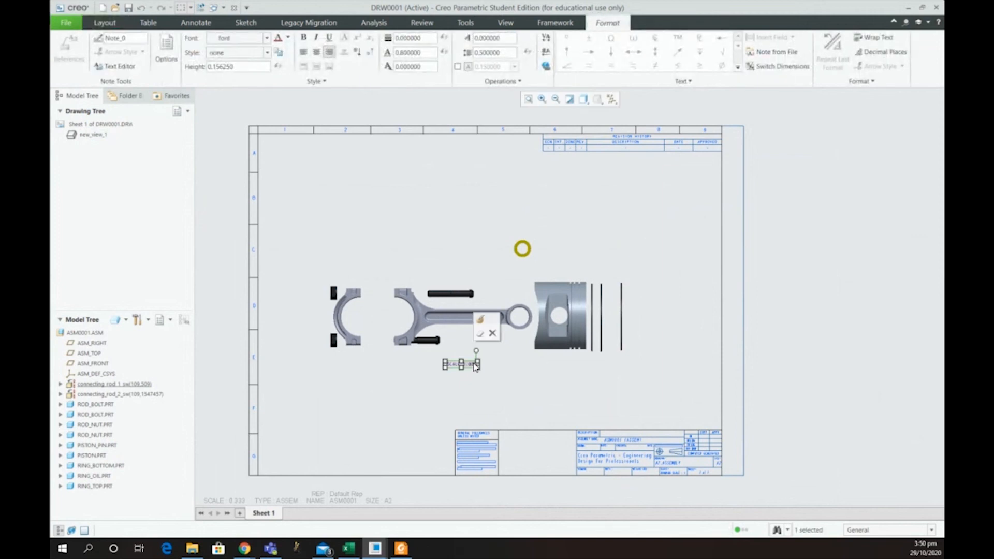
key("Delete")
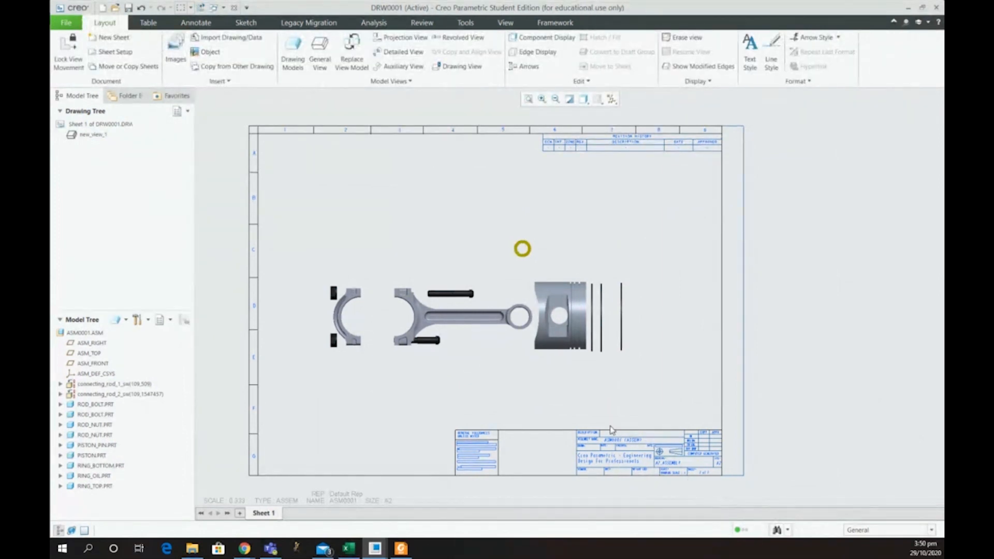